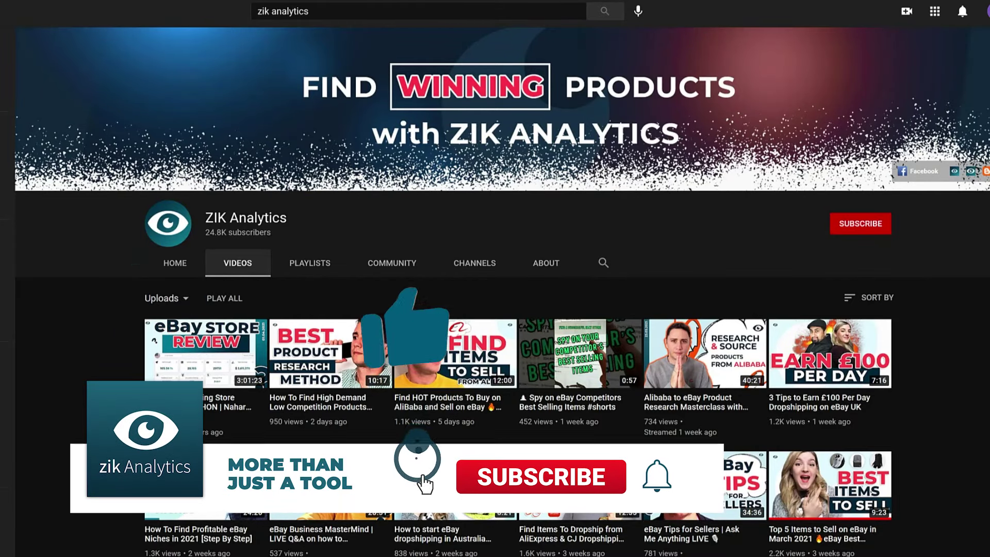
pyautogui.scroll(-8, 495, 289)
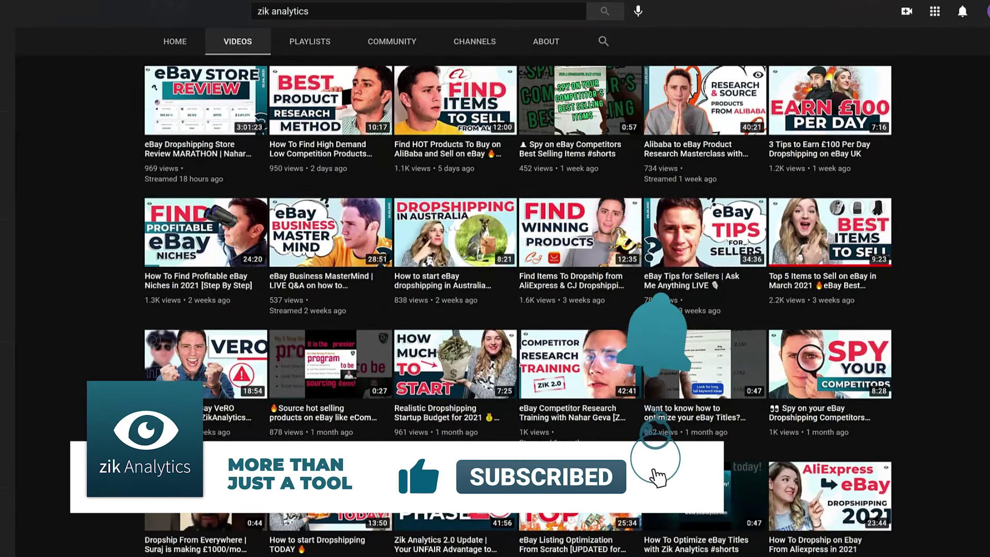
pyautogui.scroll(-3, 495, 288)
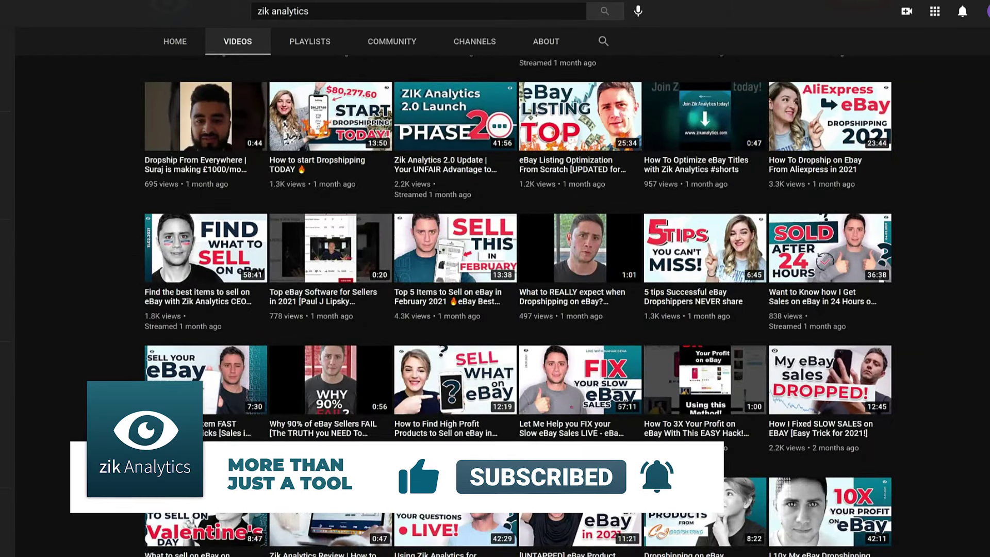
pyautogui.scroll(-7, 495, 289)
pyautogui.scroll(-5, 495, 289)
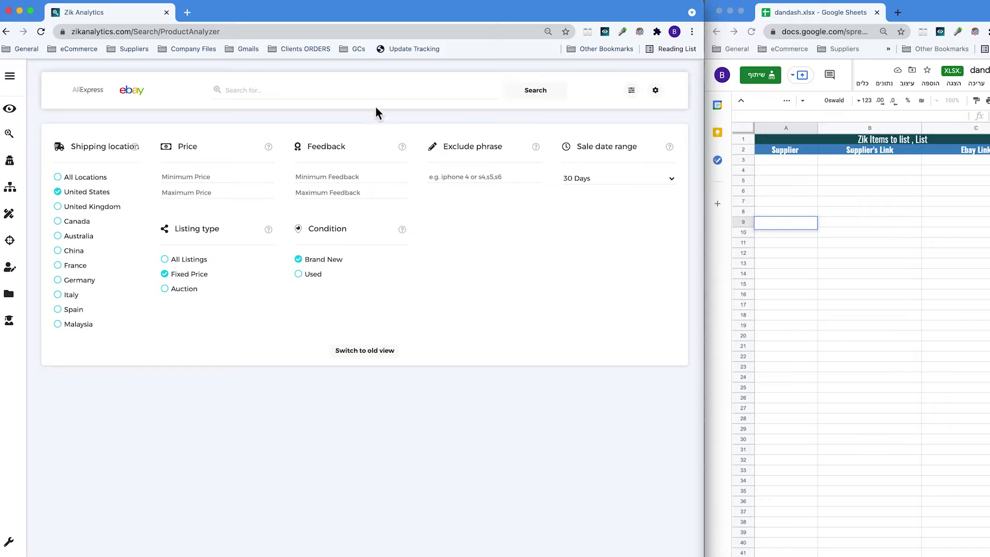
# - Select row 3's Ebay Link cell in the sheet, then enter Mainstays as the Zik search term
pyautogui.scroll(-2, 926, 232)
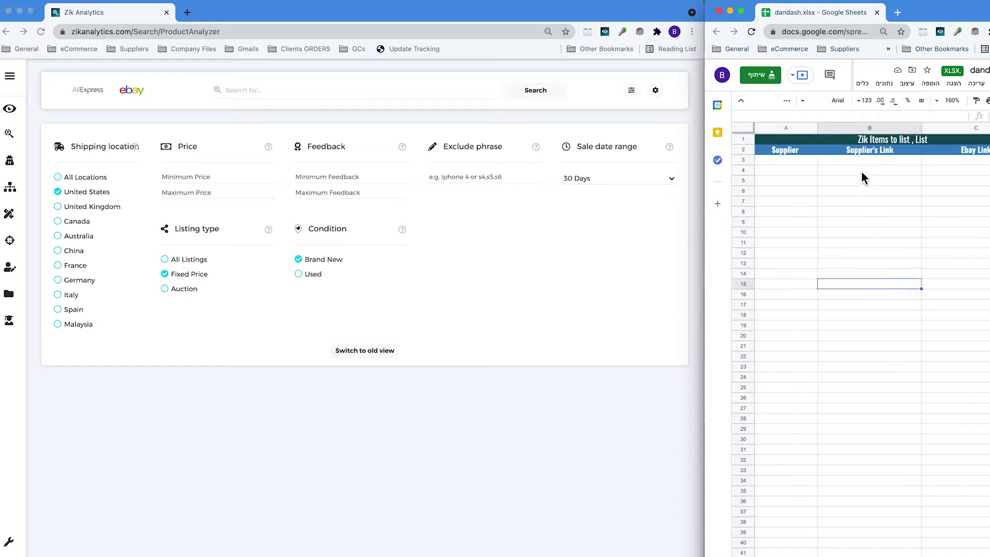
pyautogui.click(809, 163)
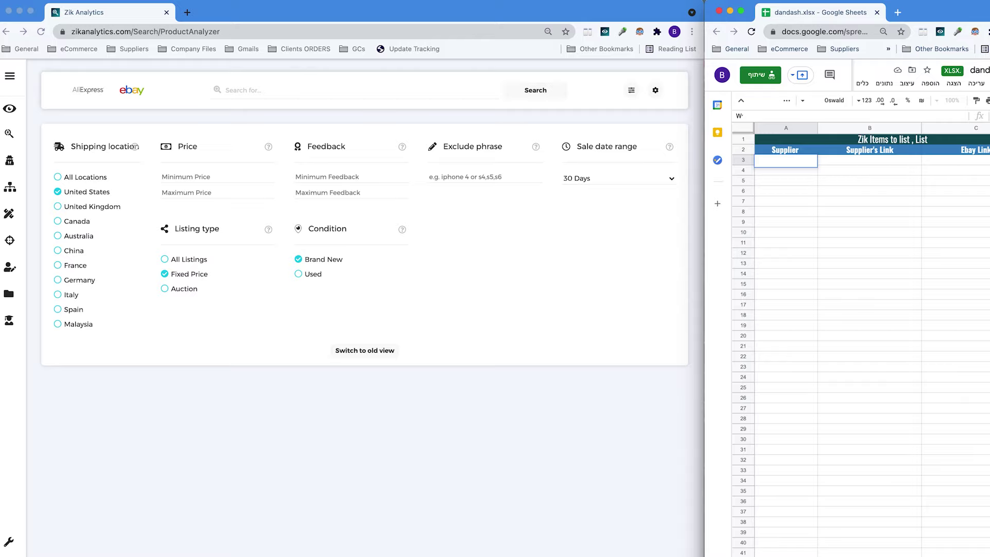
pyautogui.click(846, 162)
pyautogui.click(966, 160)
pyautogui.press('super+grave')
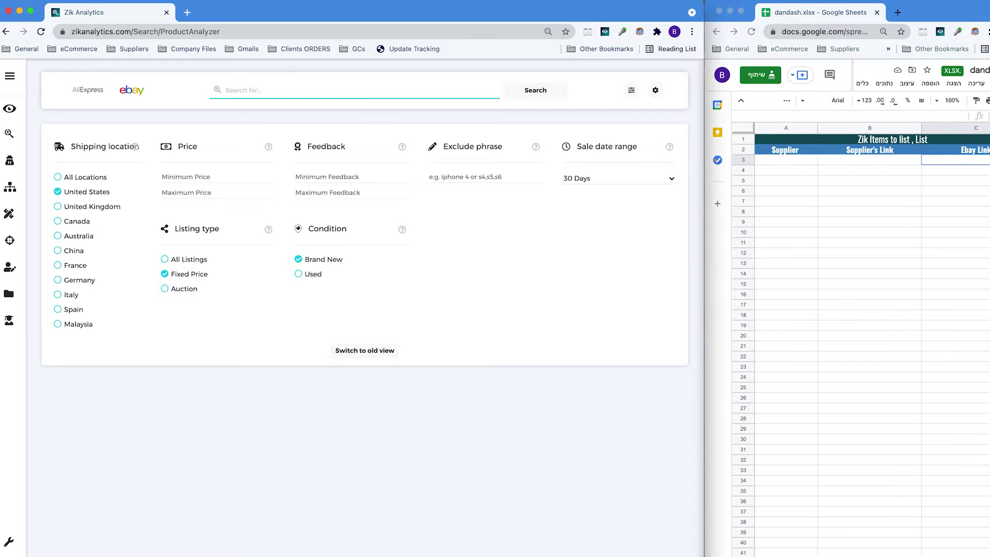
pyautogui.write('m')
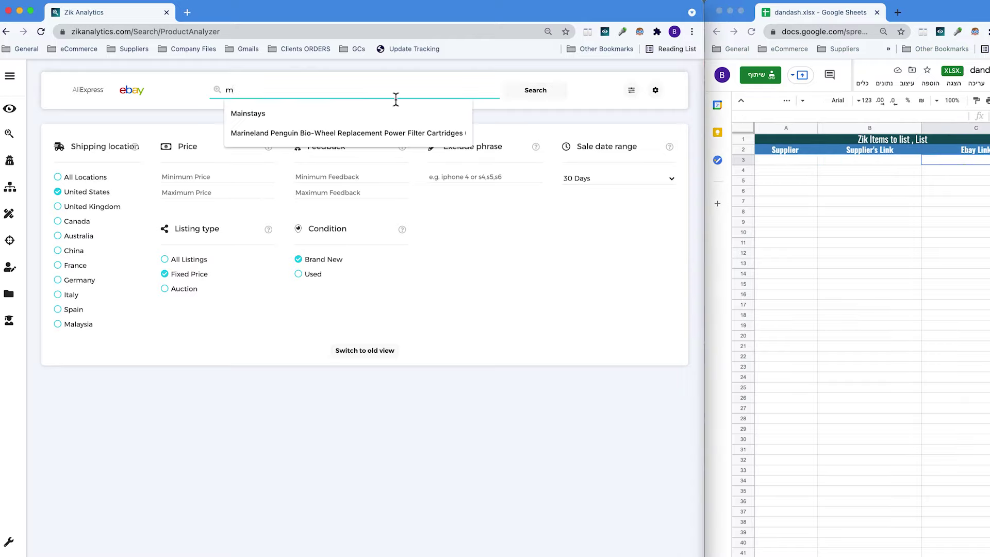
pyautogui.click(380, 121)
# - Set Min Price 35, Max Price 85 and Min Feedback 10, then run the Mainstays search
pyautogui.click(220, 176)
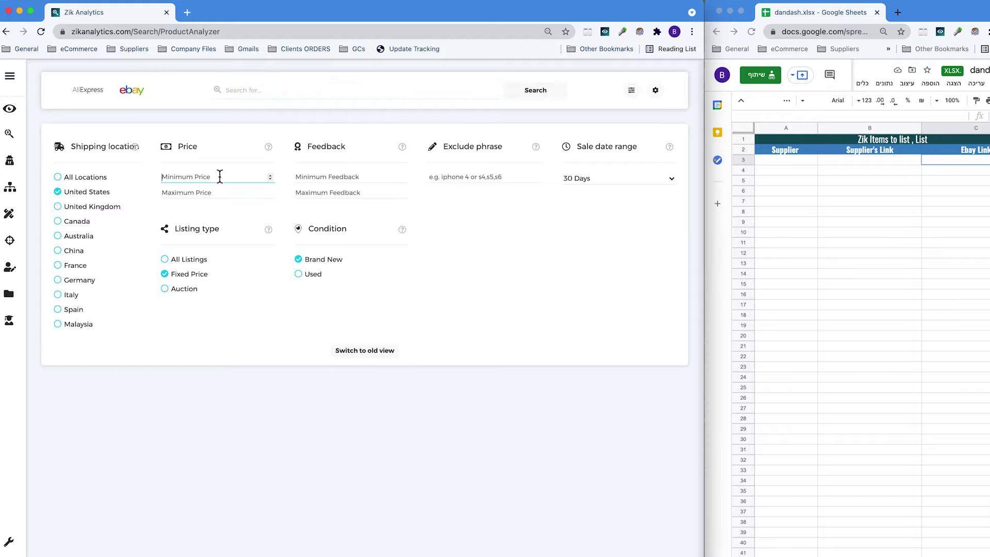
pyautogui.write('35')
pyautogui.click(211, 193)
pyautogui.write('85')
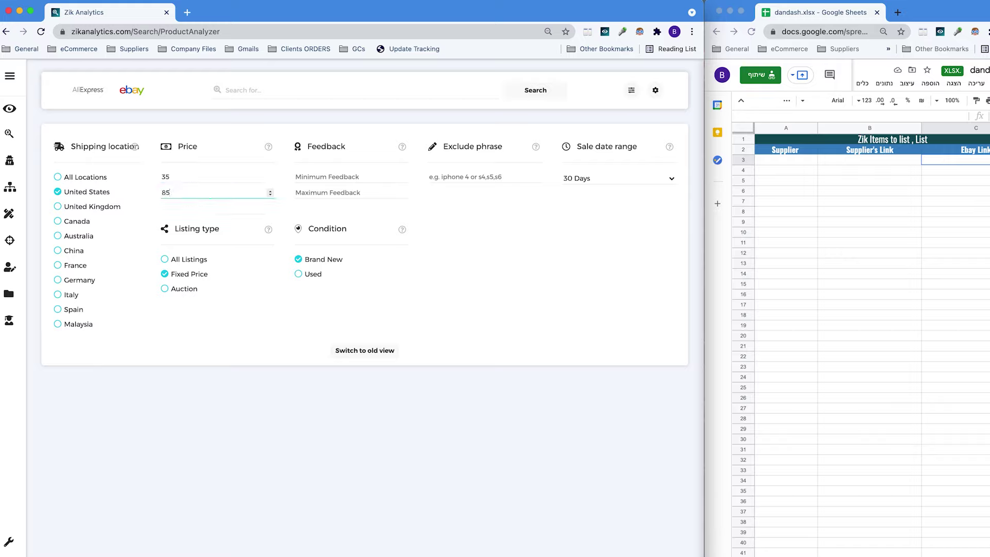
pyautogui.click(361, 177)
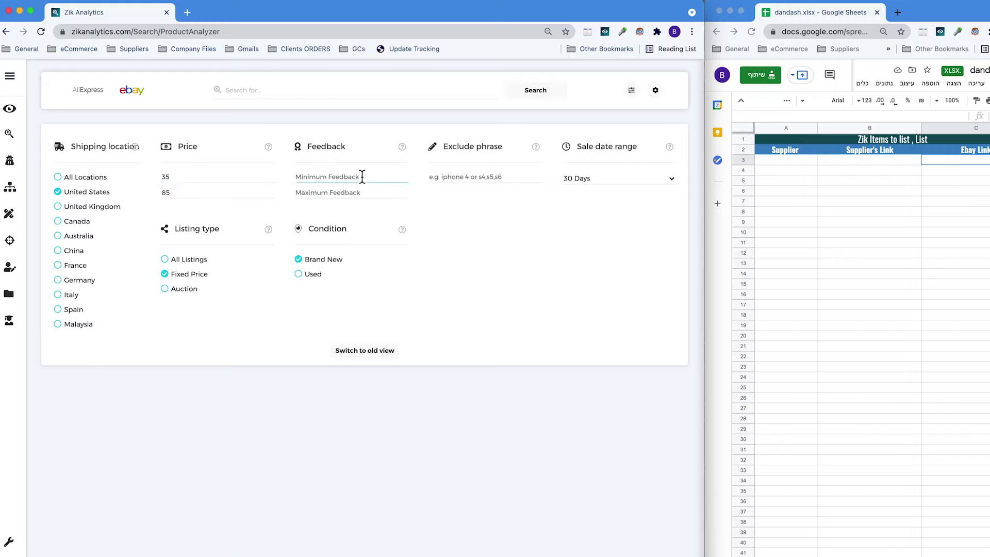
pyautogui.write('10')
pyautogui.click(464, 221)
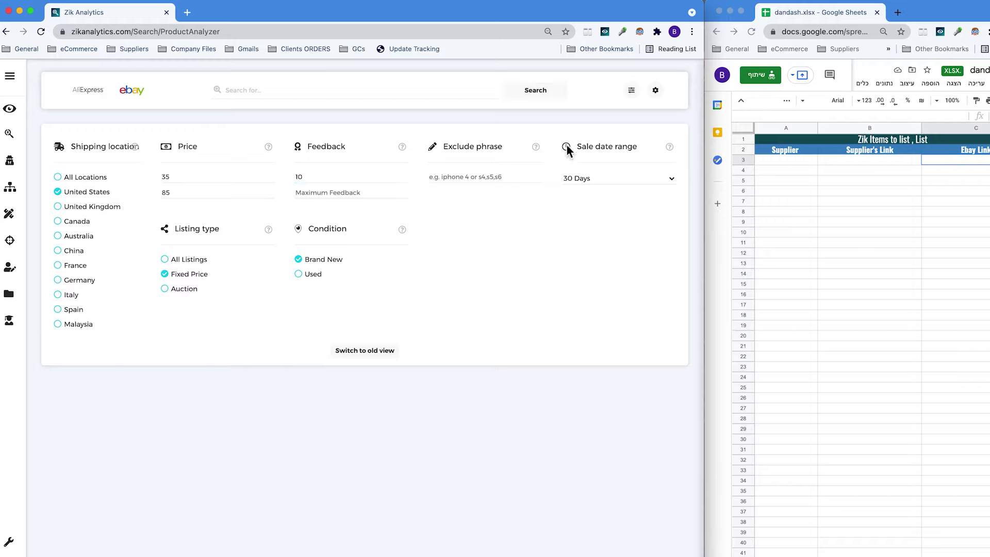
pyautogui.write('Mainstays')
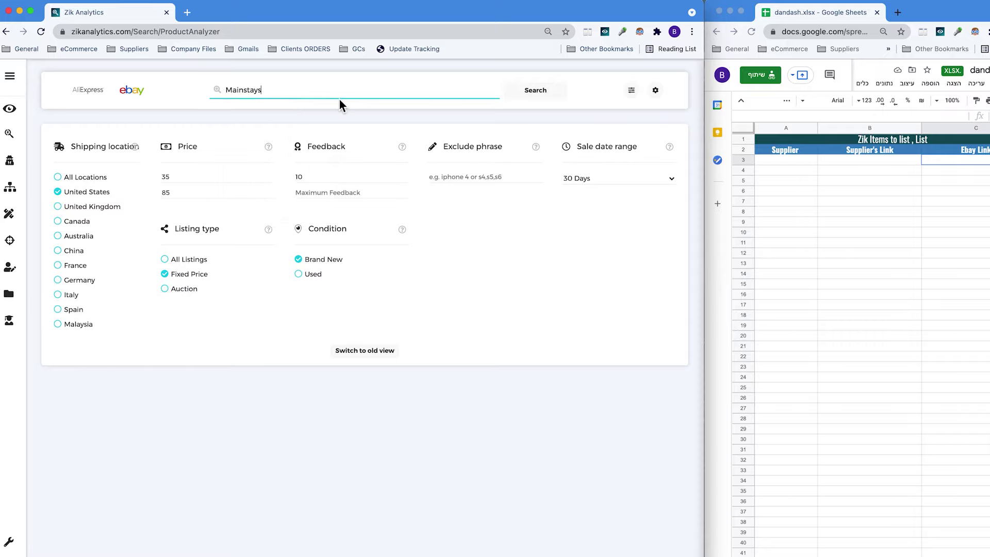
pyautogui.click(534, 101)
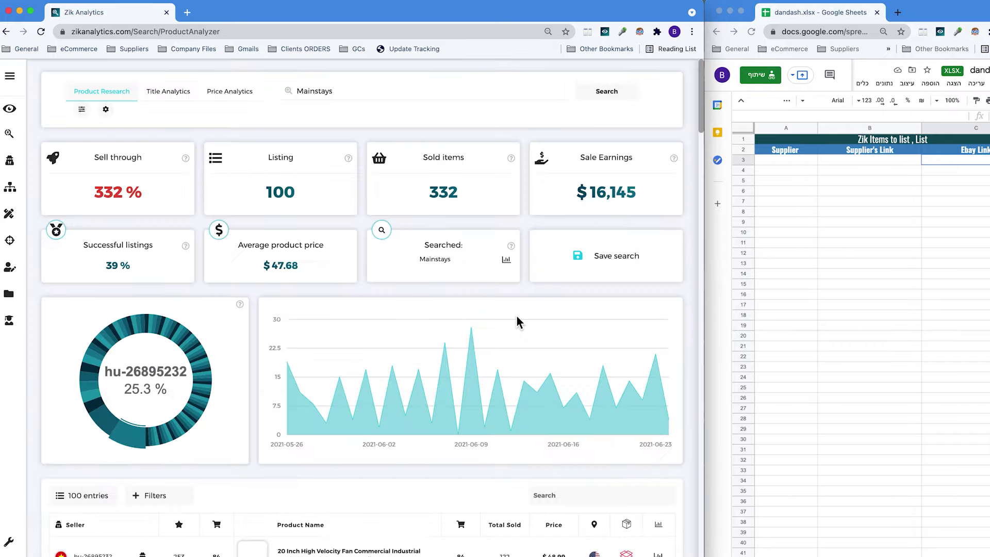
# - Scroll the Mainstays results, 332 sold and $16,145 earnings, down through the product table
pyautogui.scroll(-2, 516, 316)
pyautogui.scroll(-2, 518, 319)
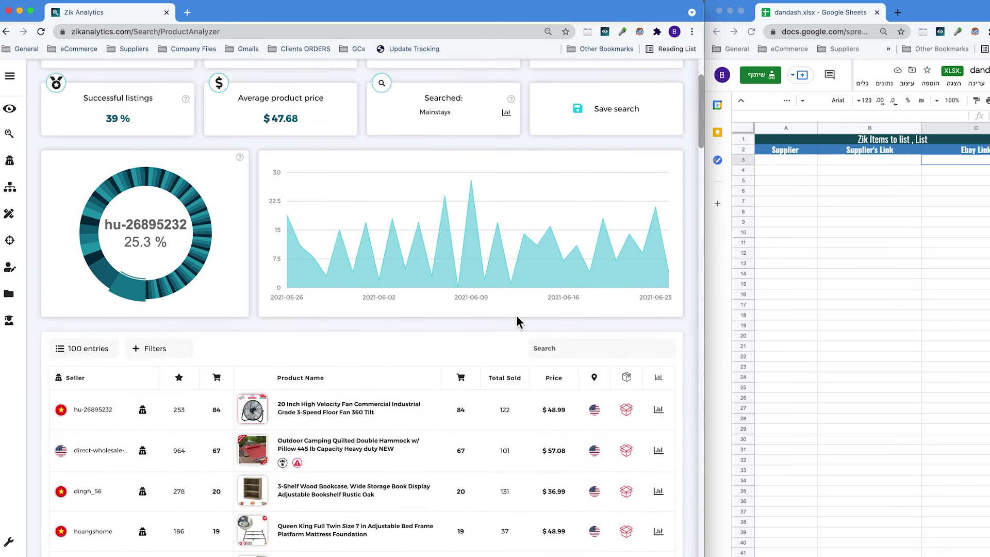
pyautogui.scroll(2, 517, 318)
pyautogui.scroll(2, 517, 320)
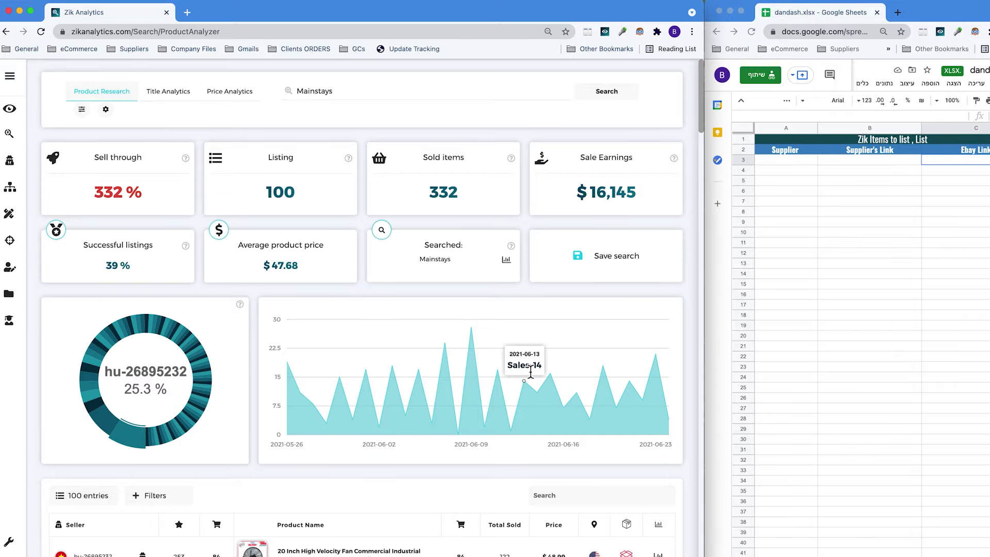
pyautogui.scroll(-6, 531, 374)
pyautogui.scroll(-8, 530, 375)
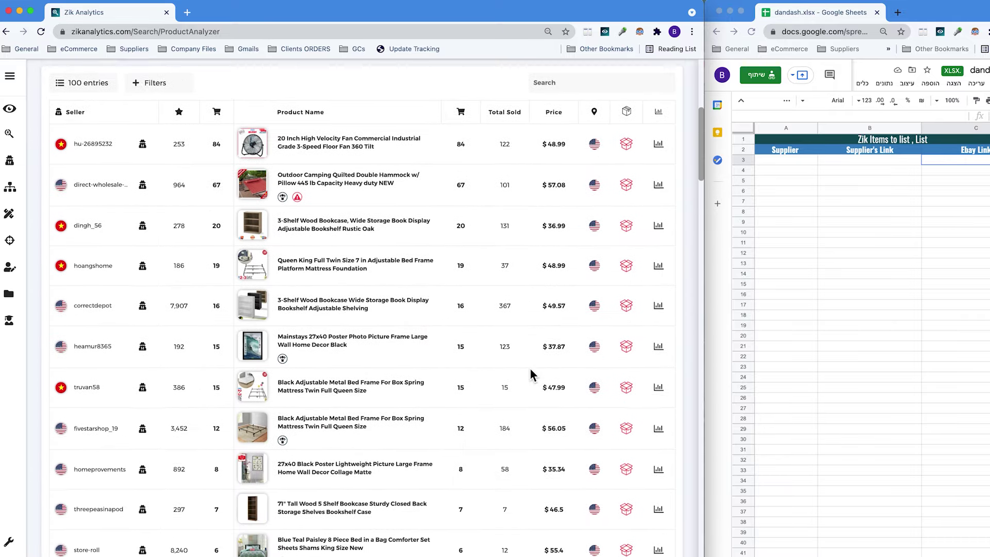
pyautogui.scroll(-15, 531, 374)
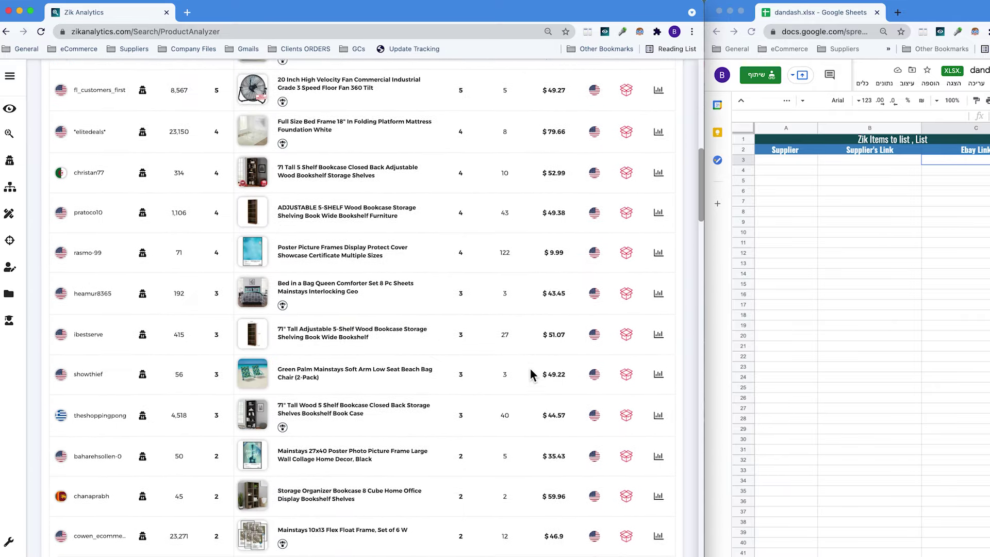
pyautogui.scroll(-10, 531, 374)
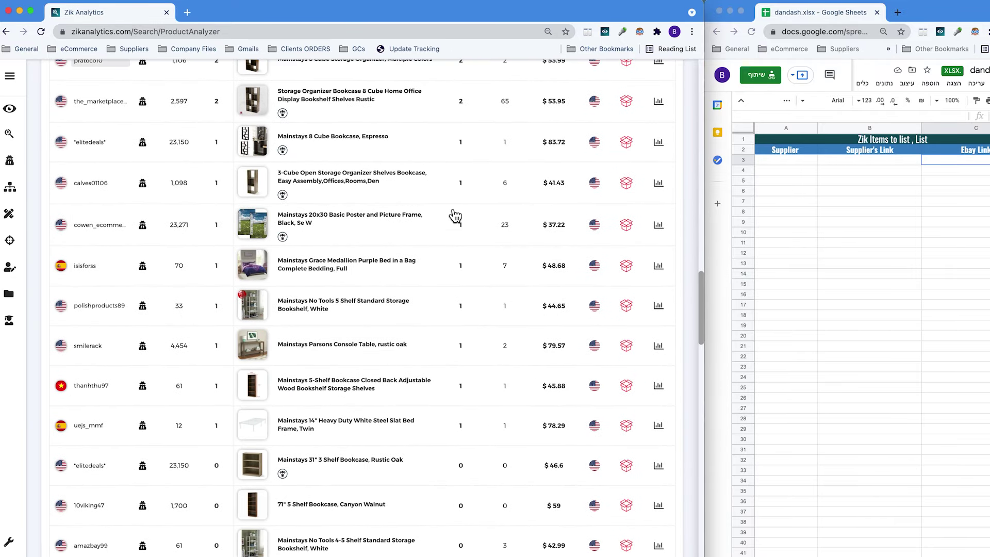
# - Close the analyzer window and switch to the threepeasinapod competitor page in Zik Analytics
pyautogui.click(9, 11)
pyautogui.scroll(-3, 383, 333)
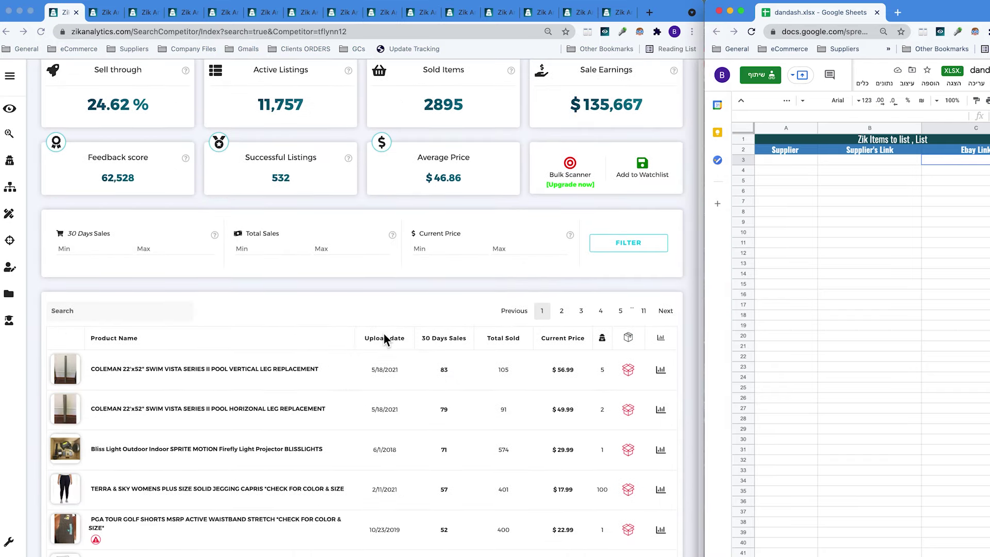
pyautogui.scroll(-10, 384, 338)
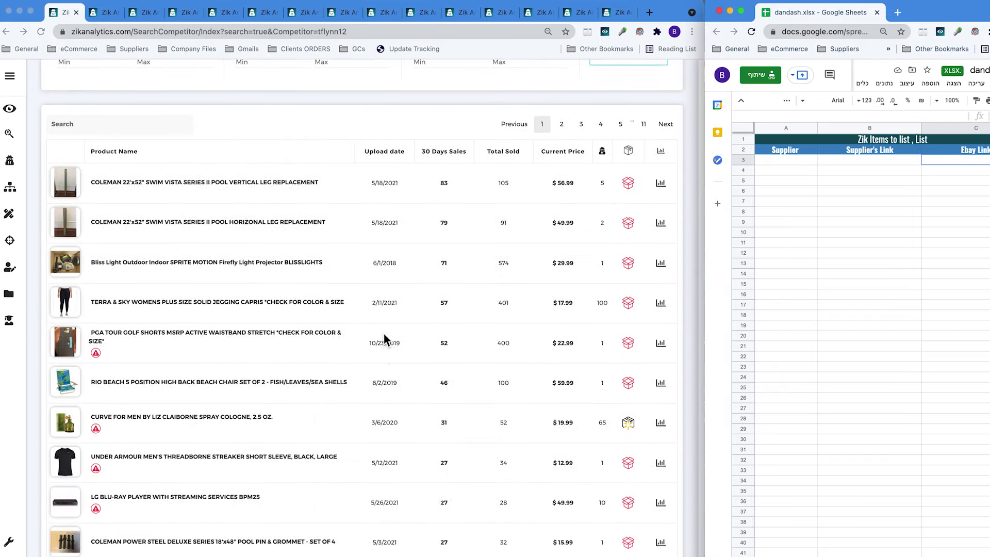
pyautogui.scroll(3, 384, 339)
pyautogui.click(538, 201)
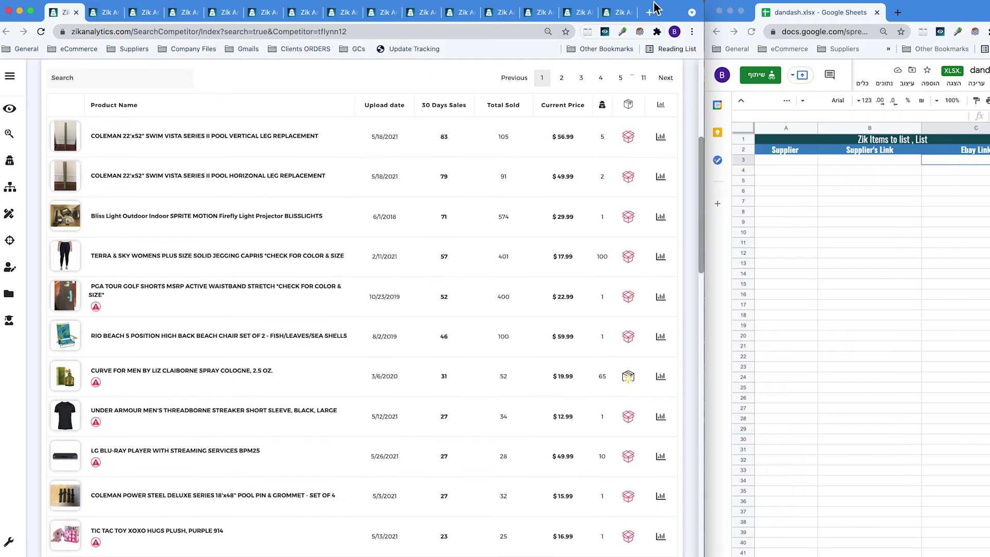
pyautogui.click(624, 13)
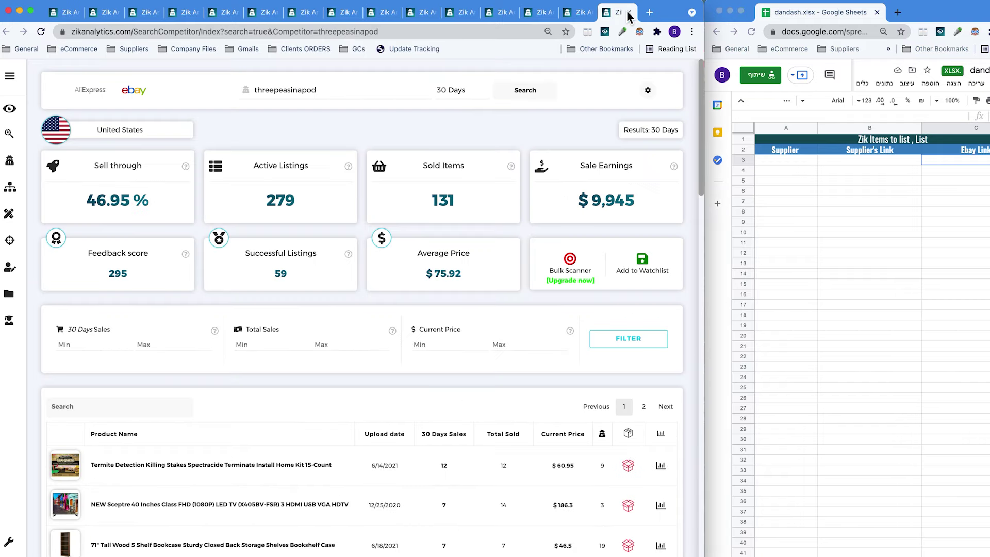
pyautogui.scroll(-6, 359, 286)
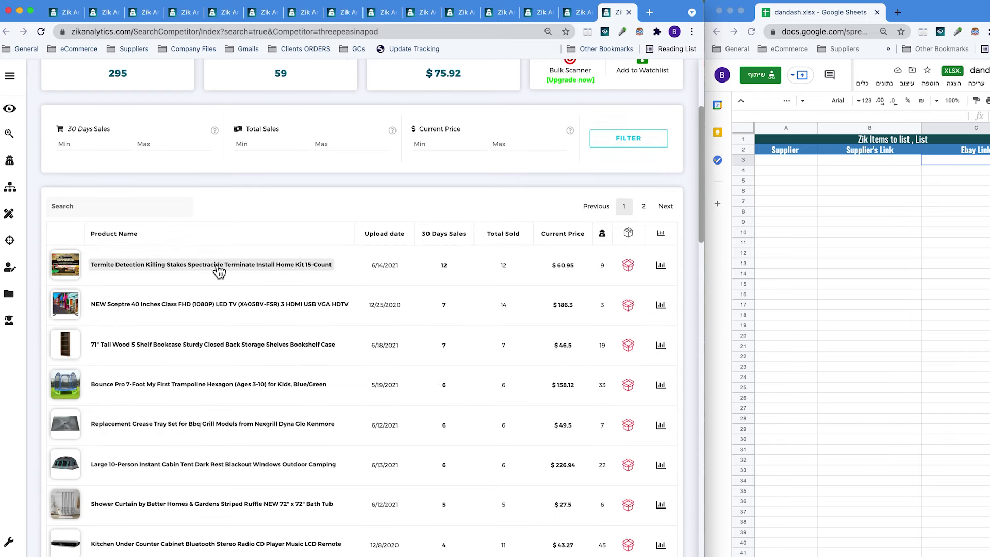
# - Open the Termite Detection stakes, Sceptre 40-inch TV, 71-inch bookcase and Bounce Pro trampoline listings, then close the page
pyautogui.keyDown('super'); pyautogui.click(219, 271); pyautogui.keyUp('super')
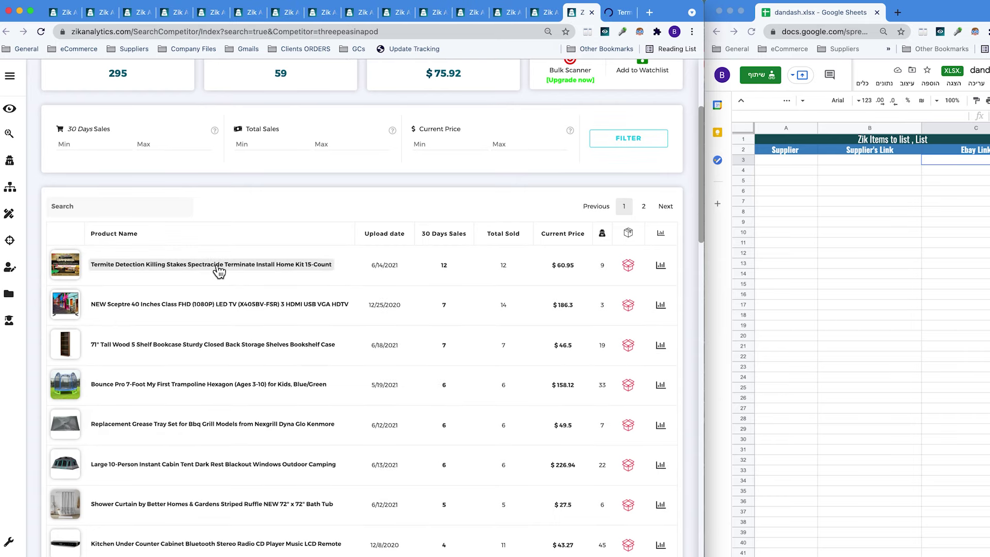
pyautogui.keyDown('super'); pyautogui.click(189, 312); pyautogui.keyUp('super')
pyautogui.keyDown('super'); pyautogui.click(192, 351); pyautogui.keyUp('super')
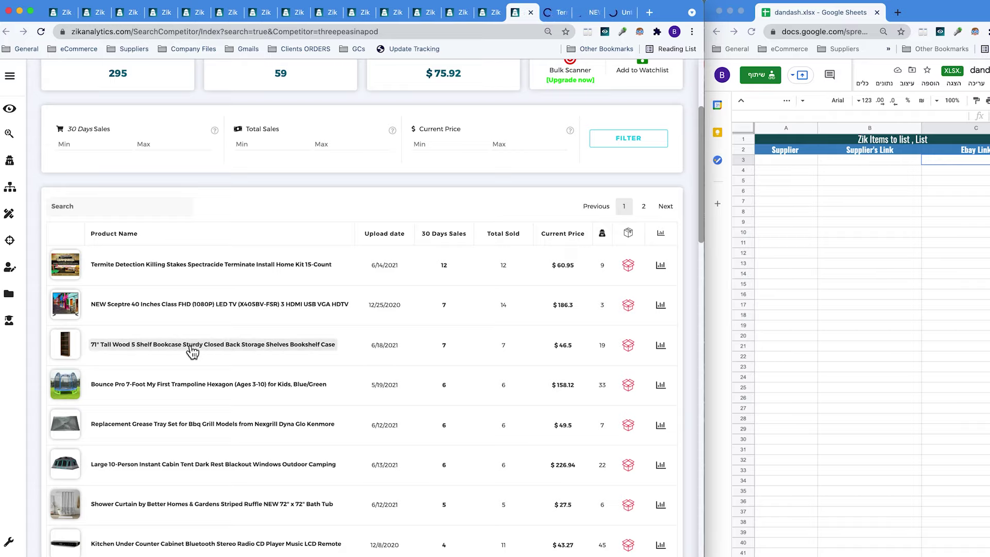
pyautogui.keyDown('super'); pyautogui.click(176, 386); pyautogui.keyUp('super')
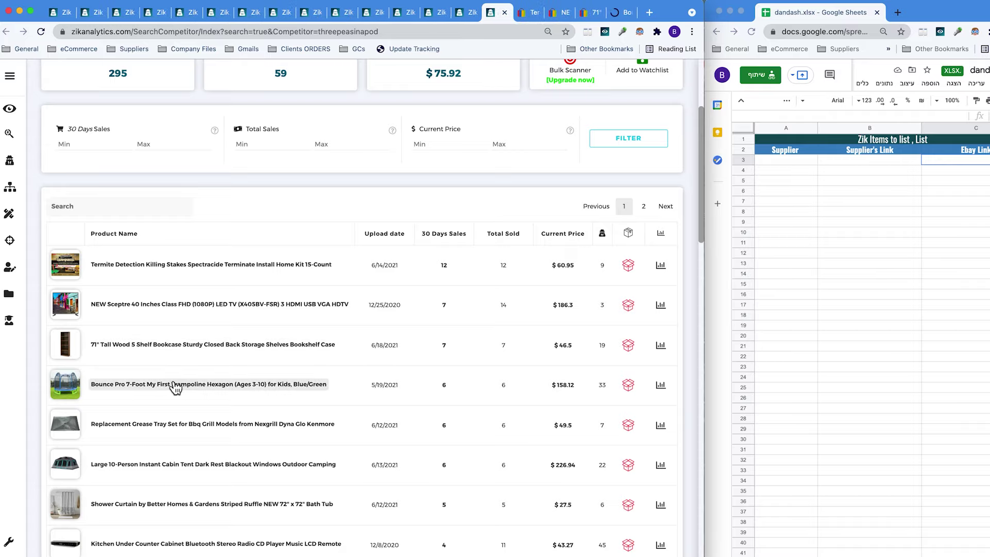
pyautogui.press('super+w')
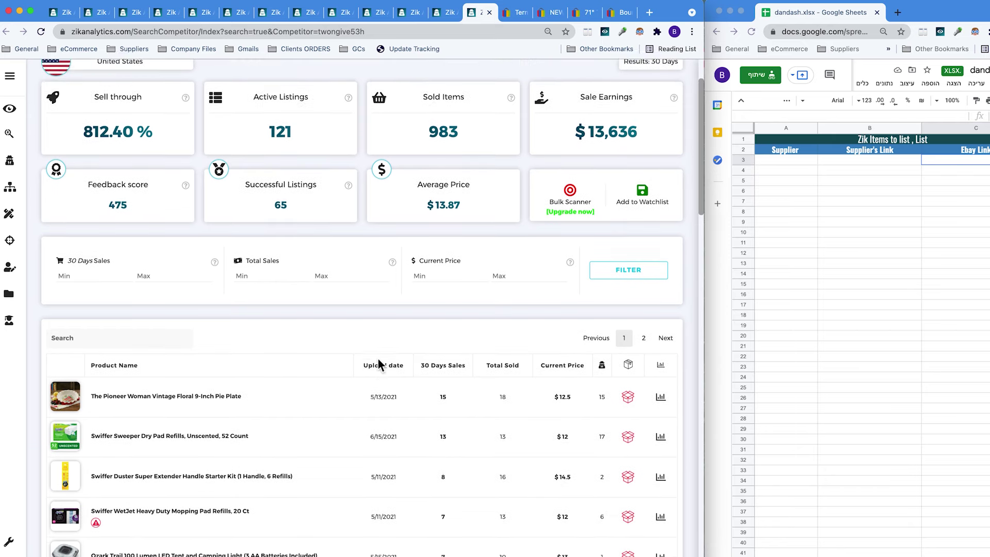
# - Review the France seller's stats: 983 sold items, $13,636 earnings and 121 active listings
pyautogui.scroll(-1, 379, 361)
pyautogui.doubleClick(447, 113)
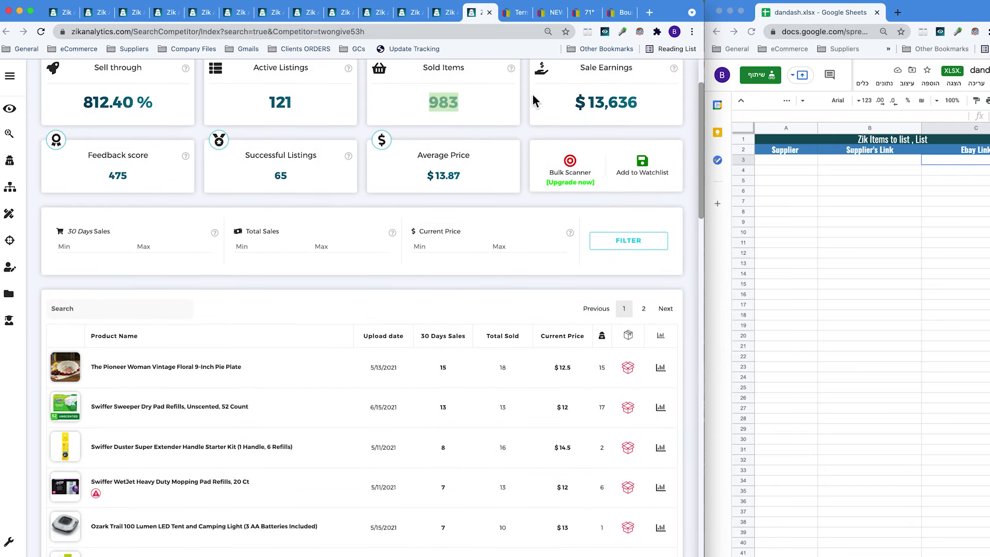
pyautogui.tripleClick(589, 85)
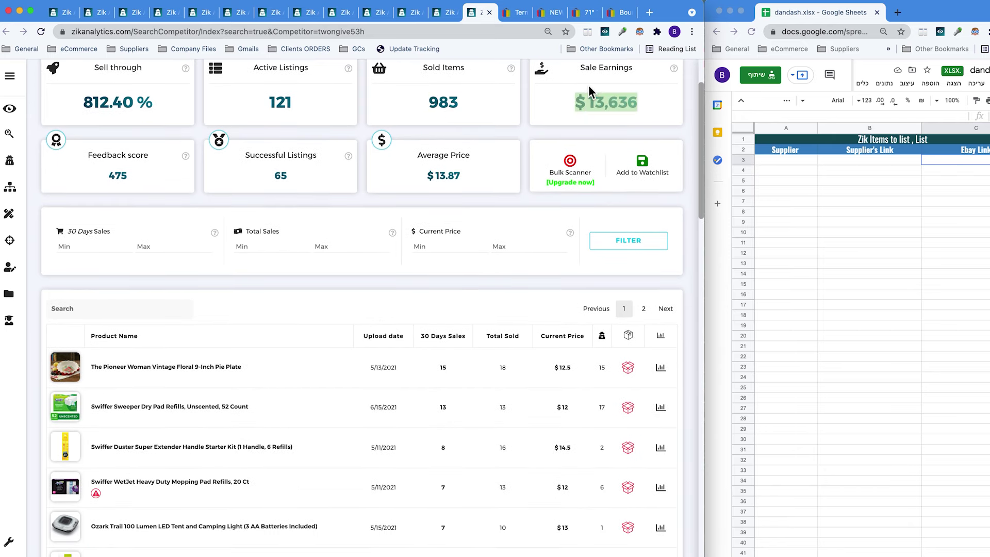
pyautogui.scroll(2, 565, 118)
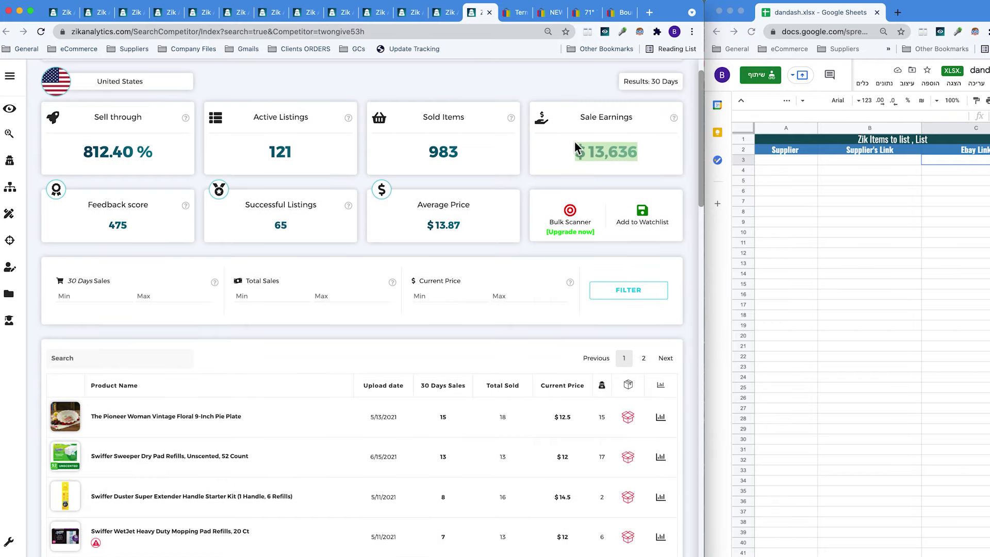
pyautogui.click(577, 149)
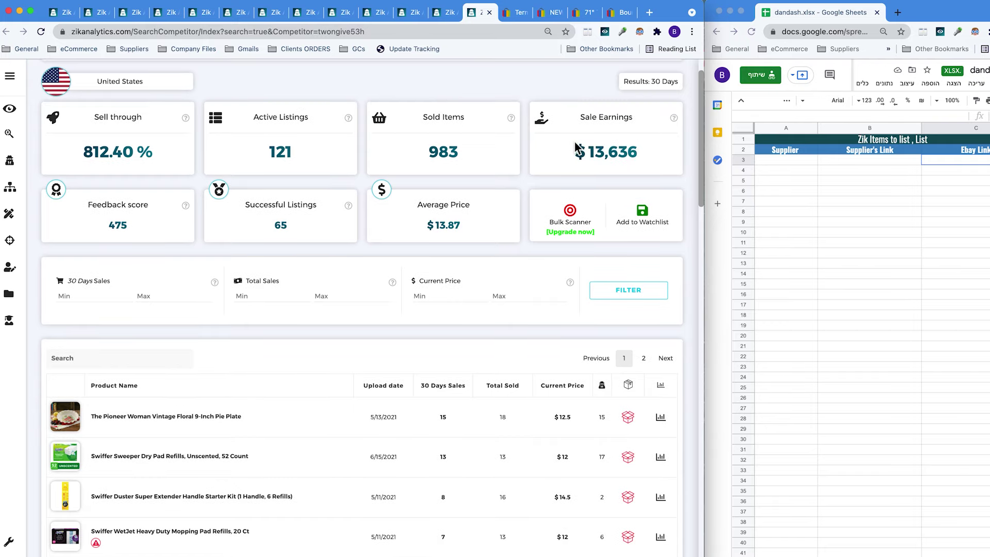
pyautogui.doubleClick(273, 159)
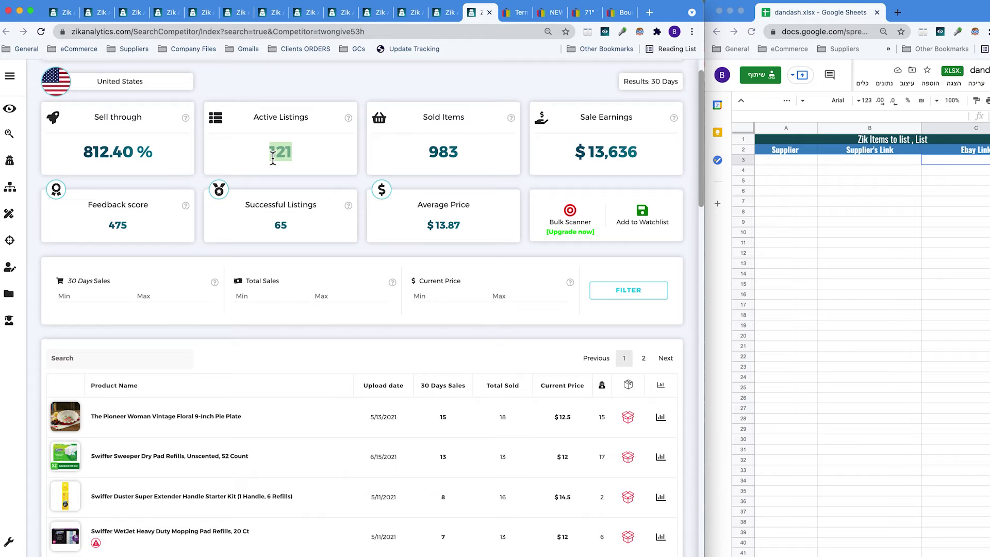
pyautogui.click(323, 155)
pyautogui.scroll(-3, 323, 155)
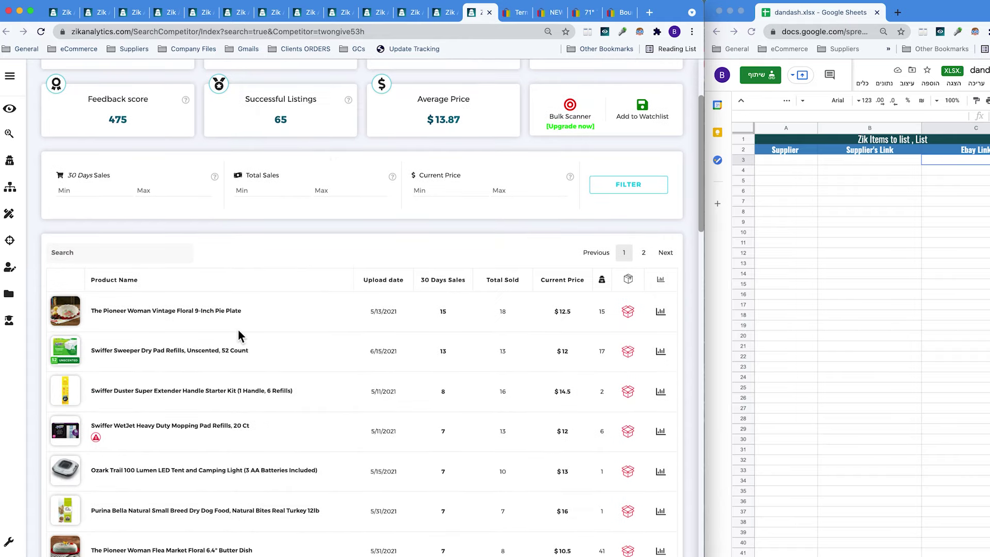
pyautogui.scroll(-2, 238, 335)
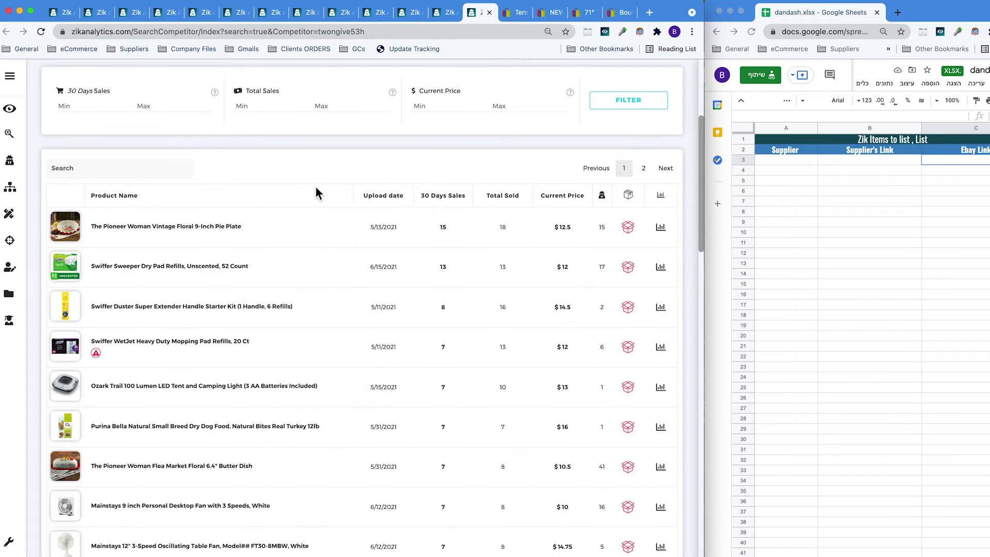
pyautogui.scroll(5, 317, 190)
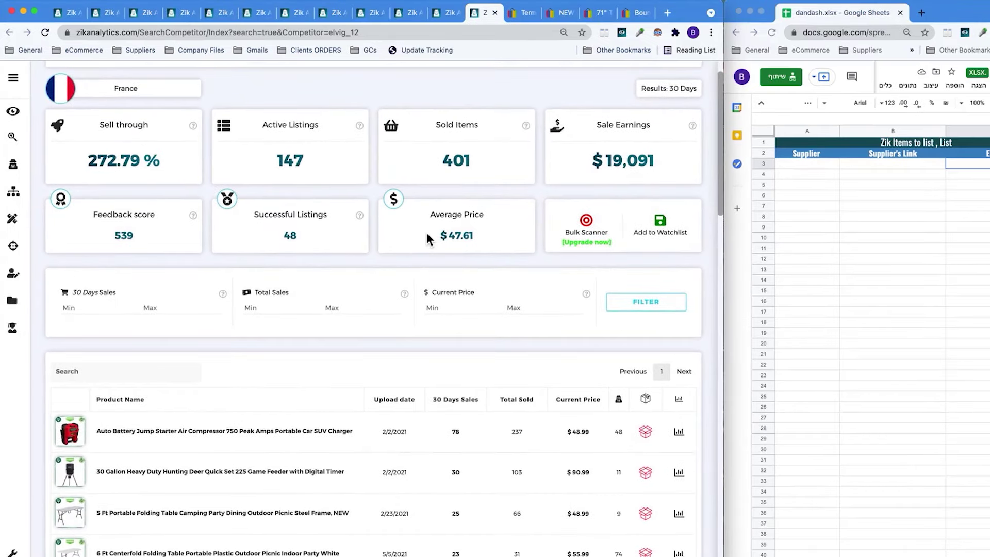
# - Note the $47.61 average price and open the deer feeder and BISSELL vacuum eBay listings
pyautogui.click(447, 234)
pyautogui.scroll(-3, 485, 235)
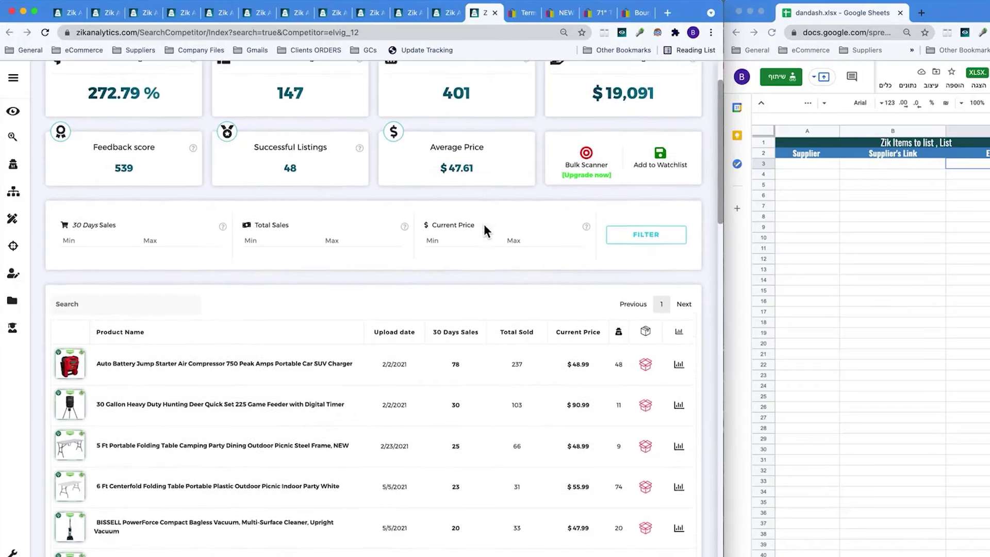
pyautogui.scroll(-5, 464, 212)
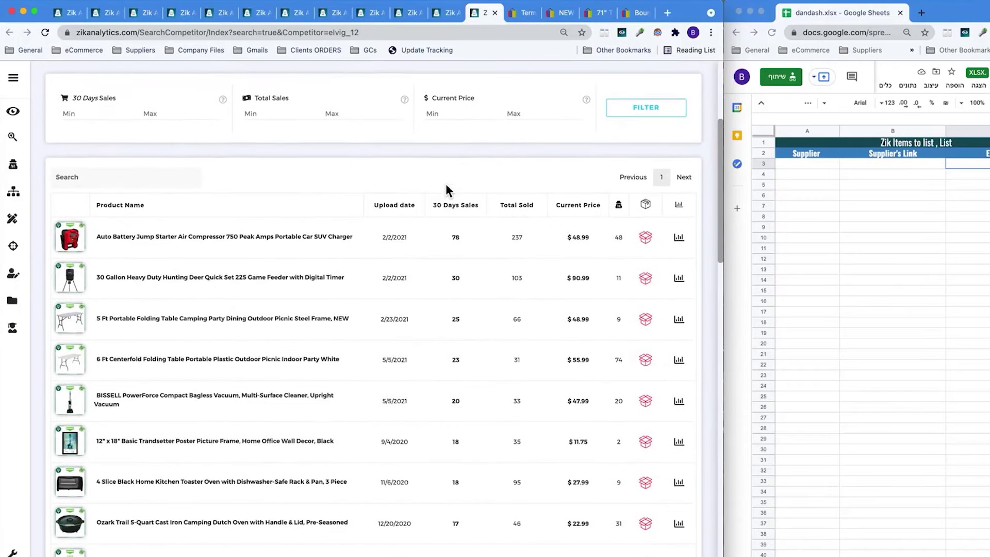
pyautogui.keyDown('super'); pyautogui.click(175, 361); pyautogui.keyUp('super')
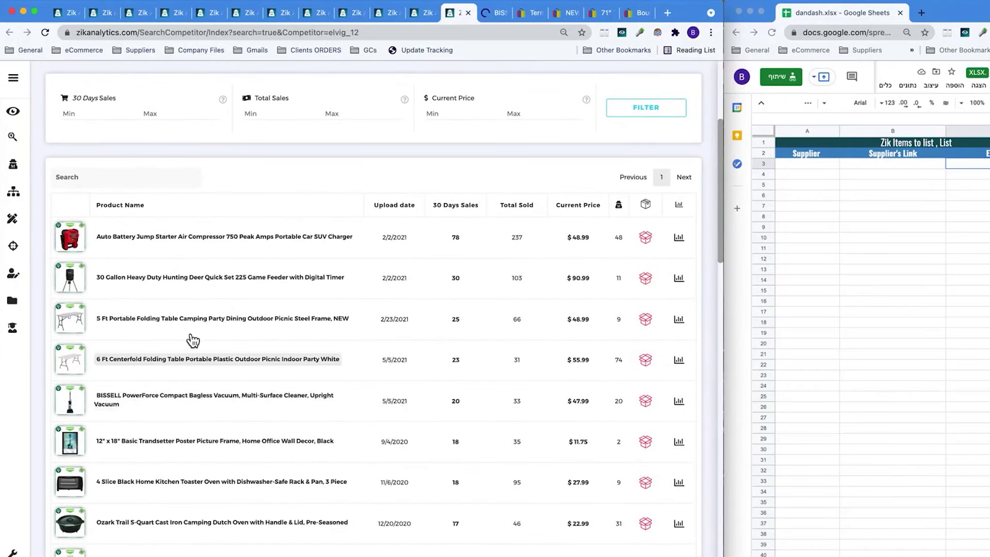
pyautogui.keyDown('super'); pyautogui.click(230, 278); pyautogui.keyUp('super')
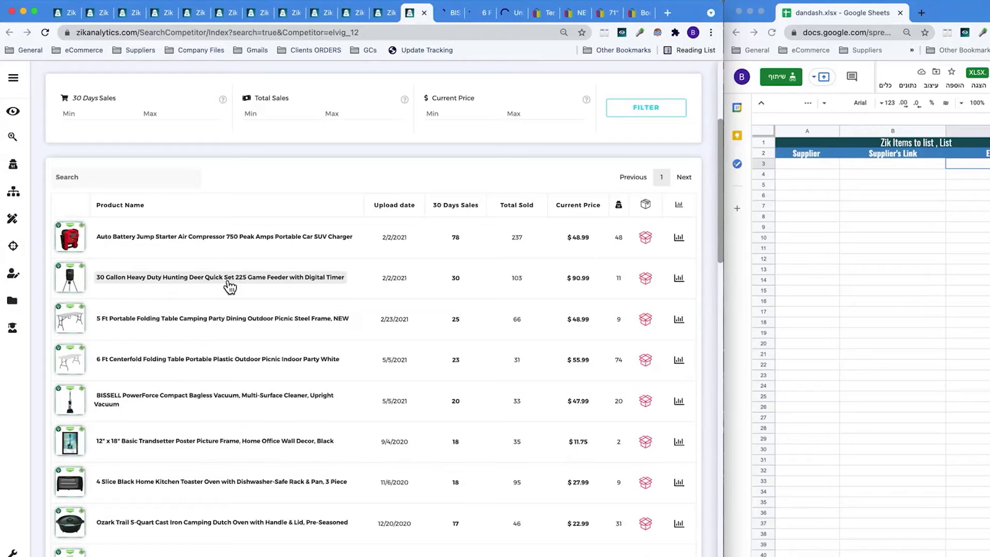
pyautogui.click(387, 13)
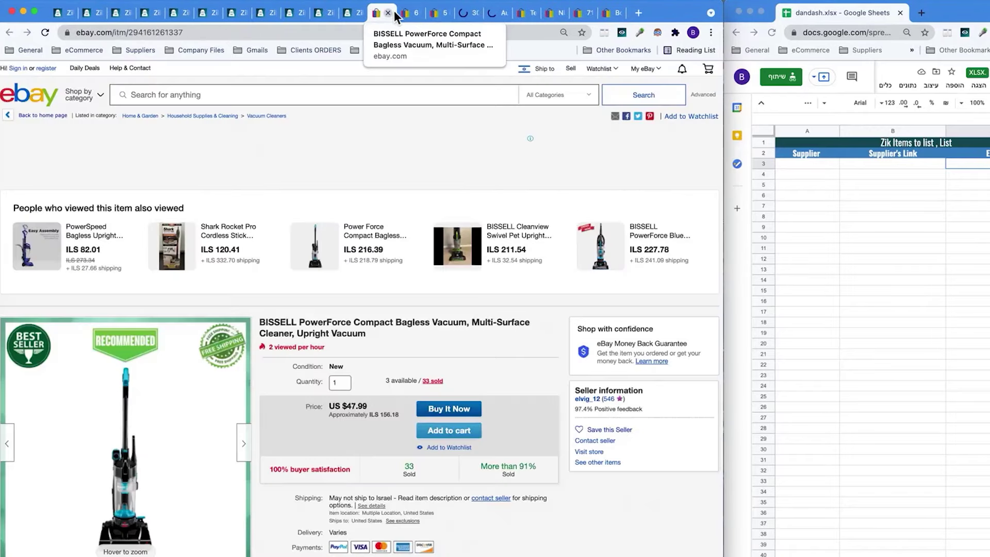
pyautogui.hotkey('ctrl', 'shift', 'Tab')
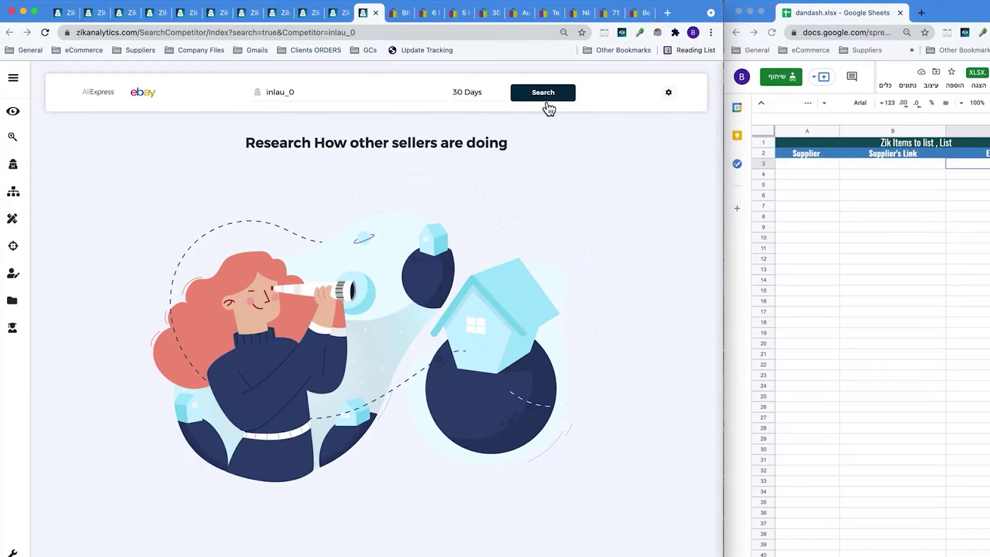
# - Search the entered competitor seller and check its Honeywell fire chest eBay listing
pyautogui.click(548, 104)
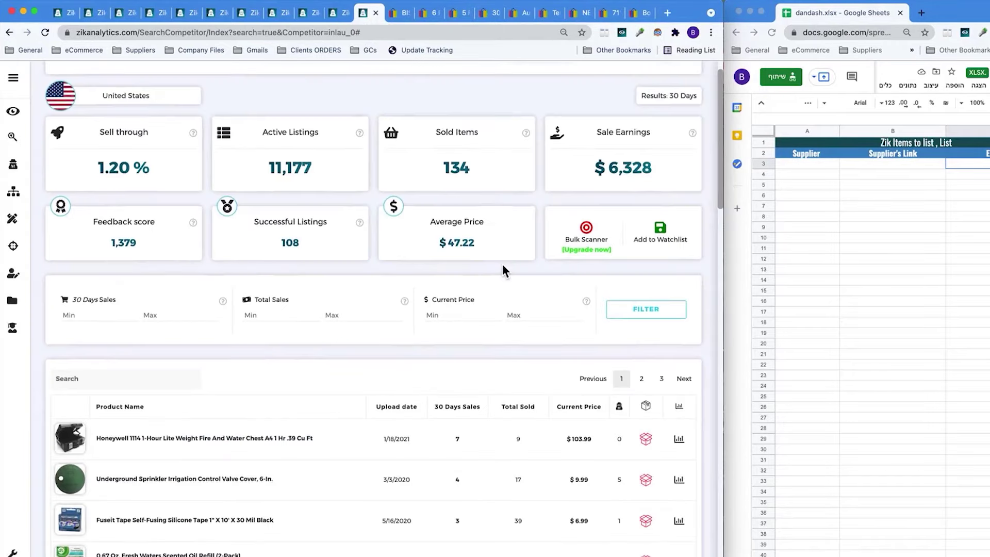
pyautogui.scroll(-2, 504, 267)
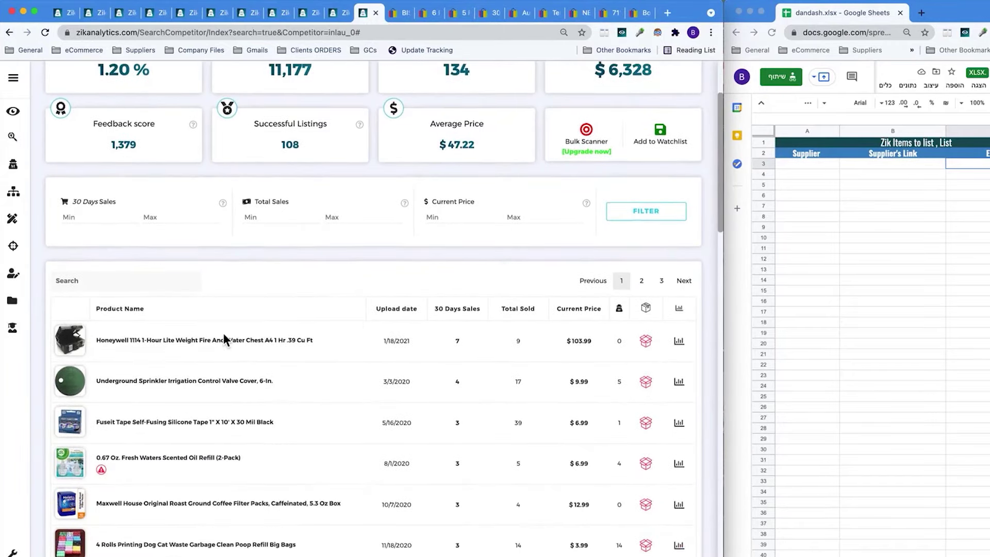
pyautogui.click(223, 342)
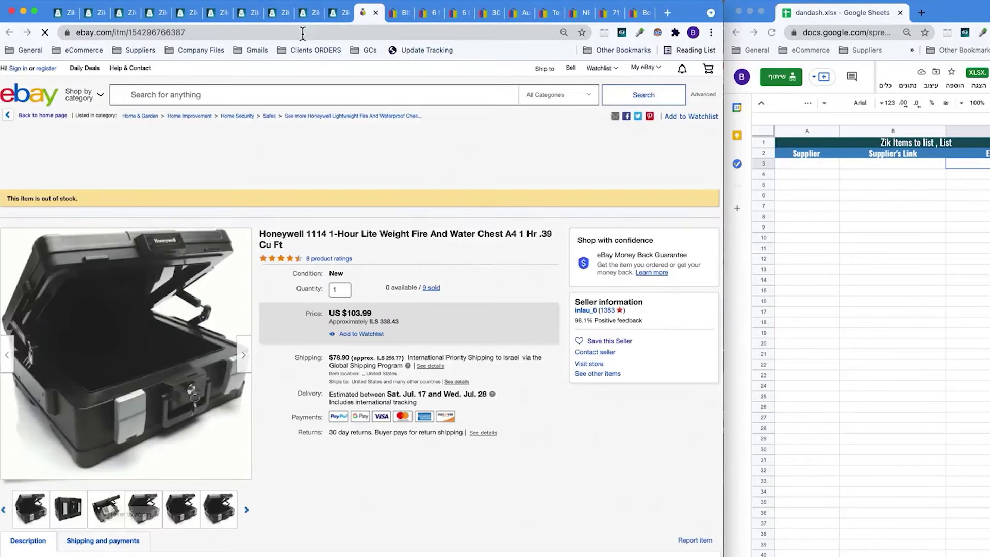
pyautogui.click(341, 17)
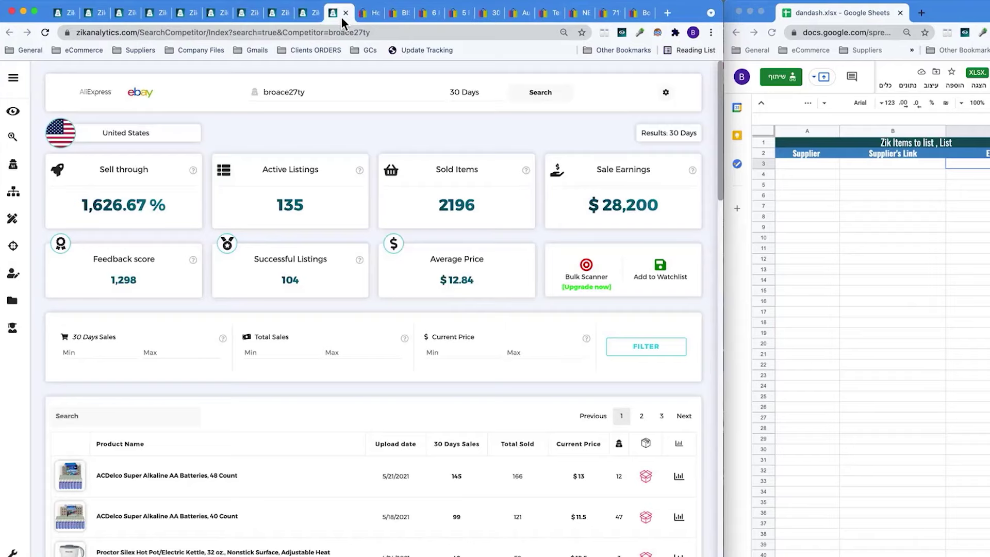
pyautogui.scroll(-5, 510, 228)
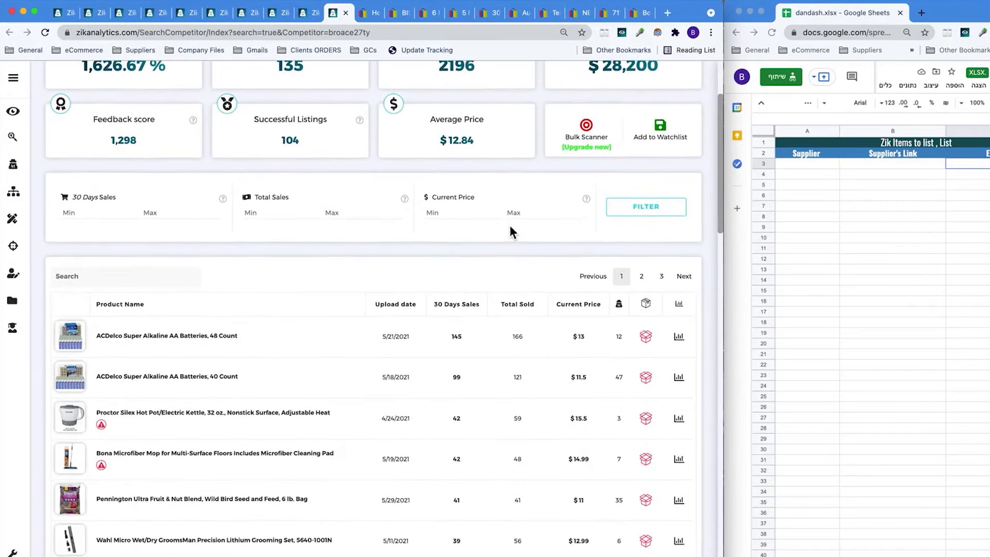
pyautogui.scroll(2, 509, 231)
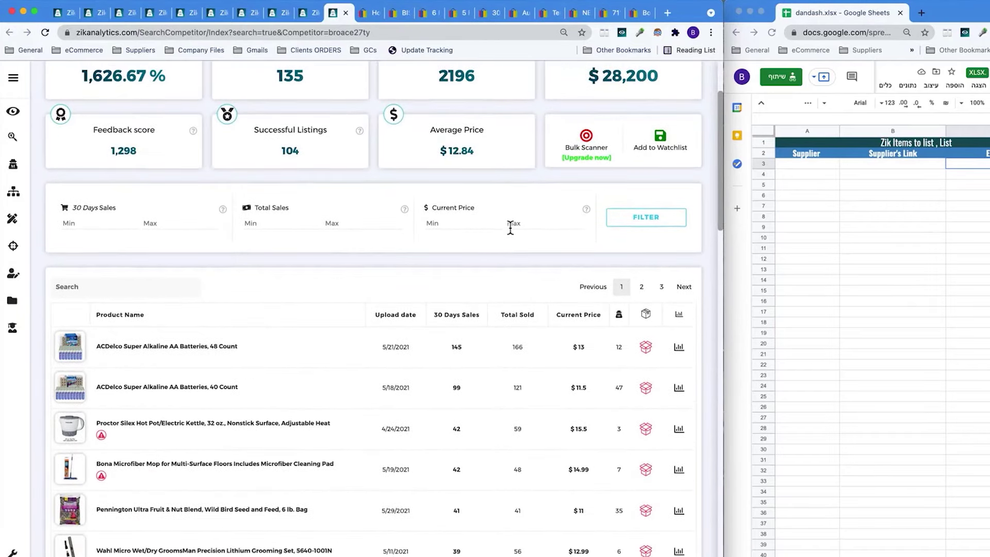
pyautogui.scroll(-2, 509, 228)
pyautogui.scroll(-6, 510, 227)
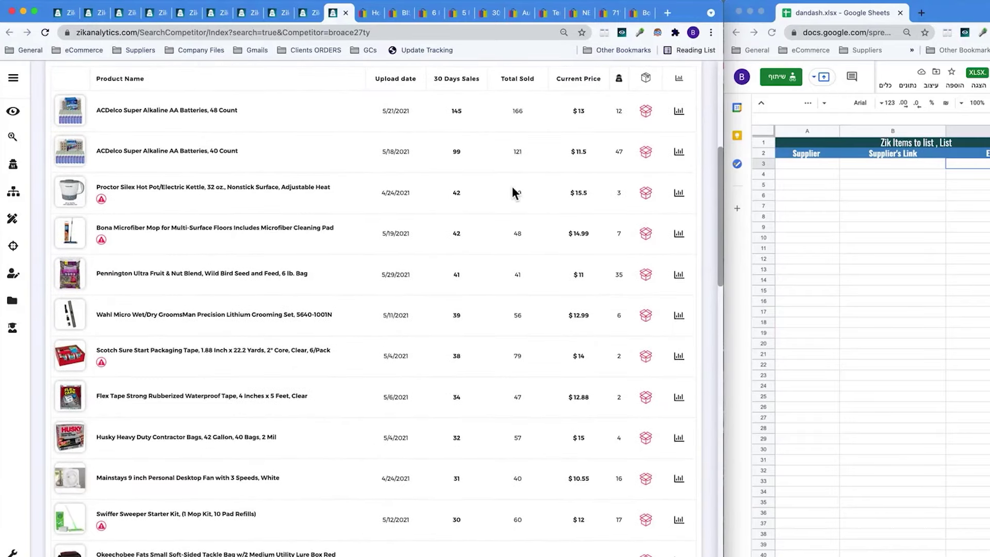
# - Close the finished competitor results and the out-of-stock Honeywell listing to reach the next competitor
pyautogui.click(345, 12)
pyautogui.click(334, 12)
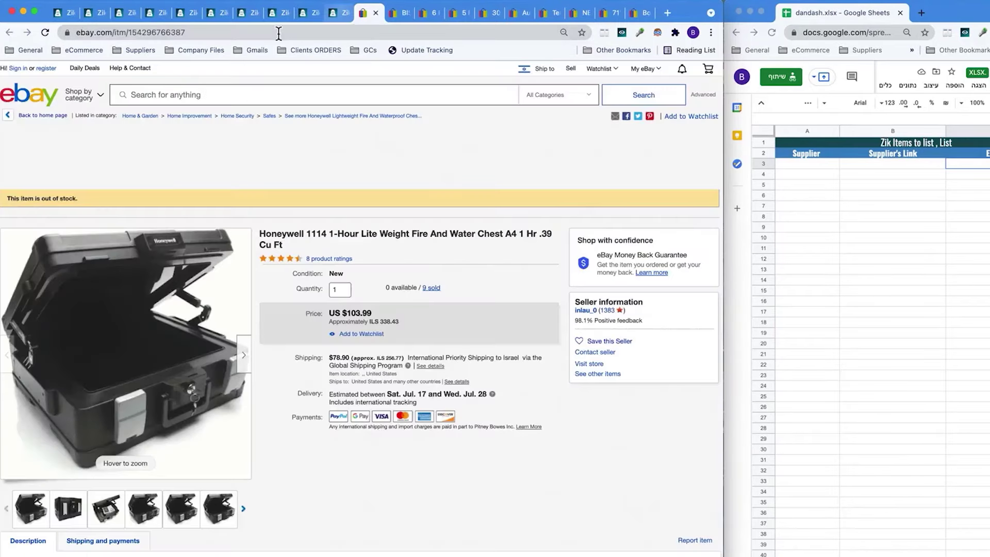
pyautogui.click(307, 18)
pyautogui.click(296, 18)
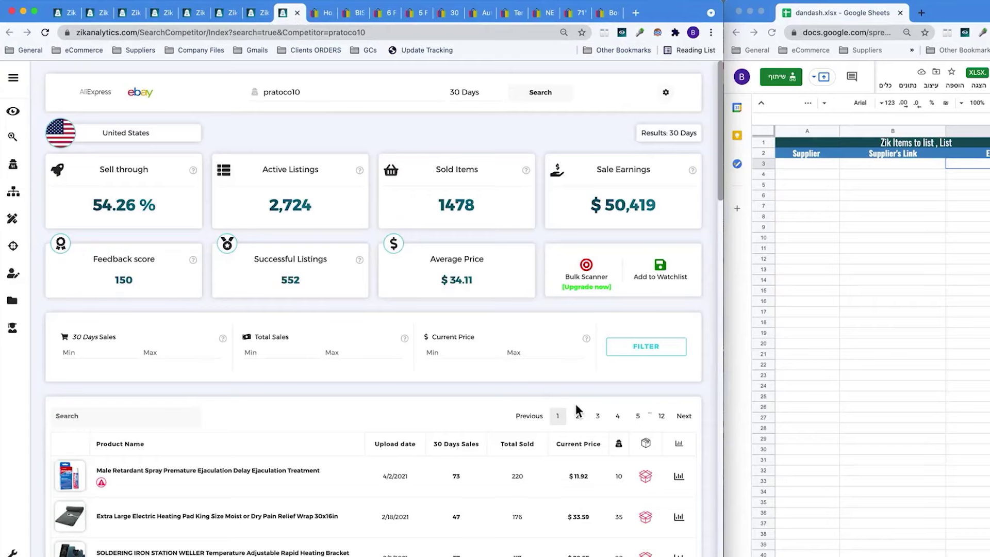
pyautogui.scroll(-2, 592, 407)
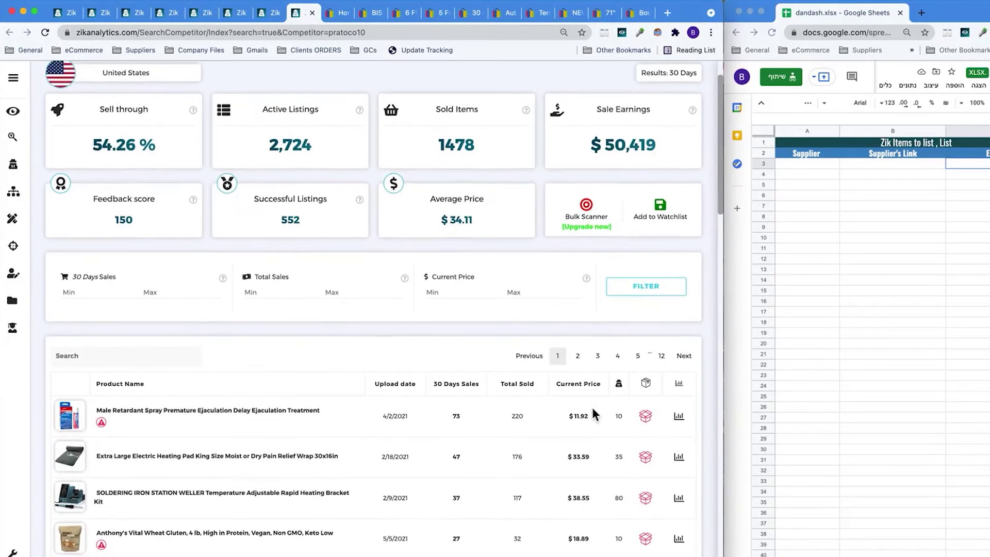
# - Note the $34.11 average price, open the heating pad and soldering station listings, and close these results
pyautogui.tripleClick(459, 217)
pyautogui.click(161, 229)
pyautogui.tripleClick(457, 217)
pyautogui.scroll(-1, 214, 497)
pyautogui.click(214, 498)
pyautogui.click(214, 498)
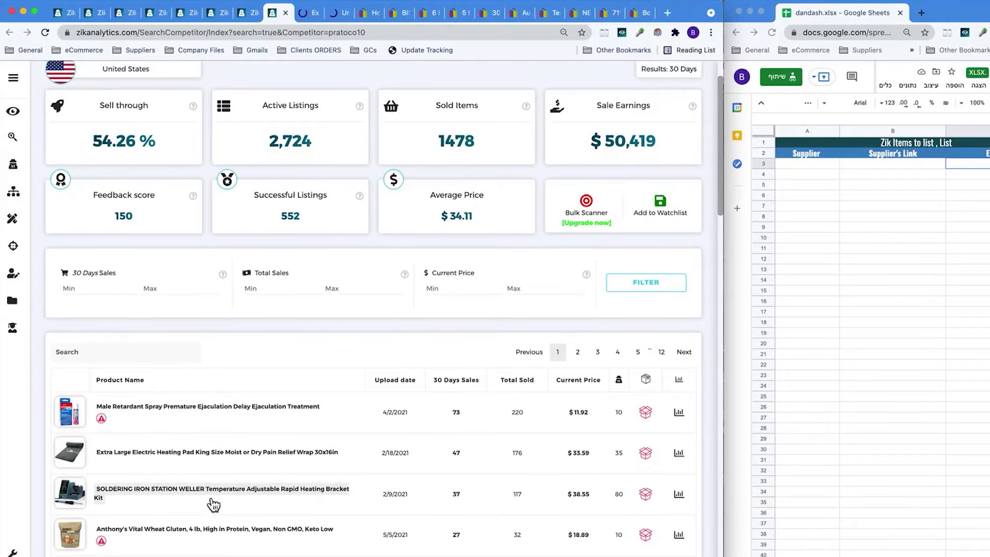
pyautogui.scroll(-3, 459, 472)
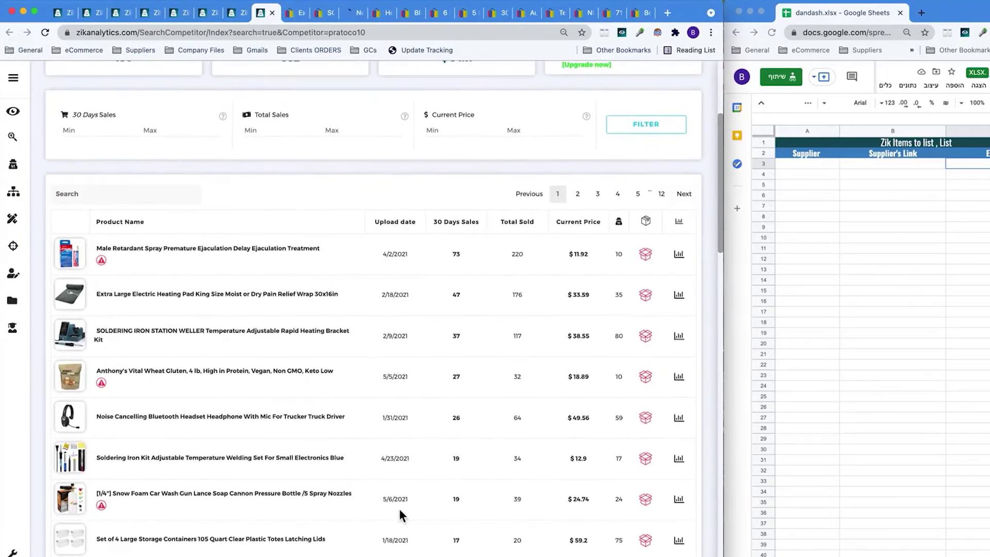
pyautogui.click(263, 13)
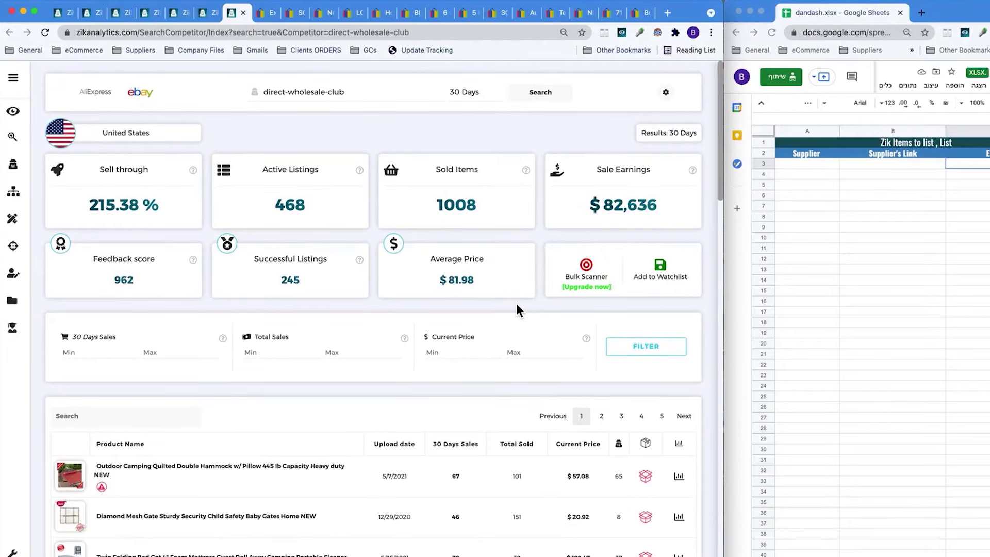
# - Note 1008 sold items and open the Cookware Set, Jack Stands, Camping Hammock and Metal Rack listings
pyautogui.click(484, 211)
pyautogui.moveTo(483, 212); pyautogui.dragTo(435, 216)
pyautogui.click(435, 213)
pyautogui.scroll(-5, 418, 274)
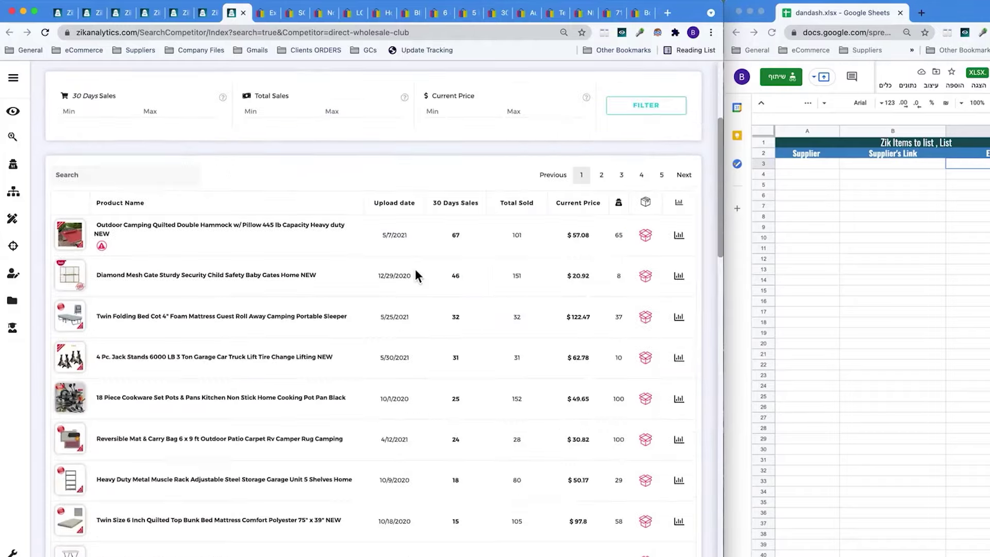
pyautogui.keyDown('super'); pyautogui.click(323, 399); pyautogui.keyUp('super')
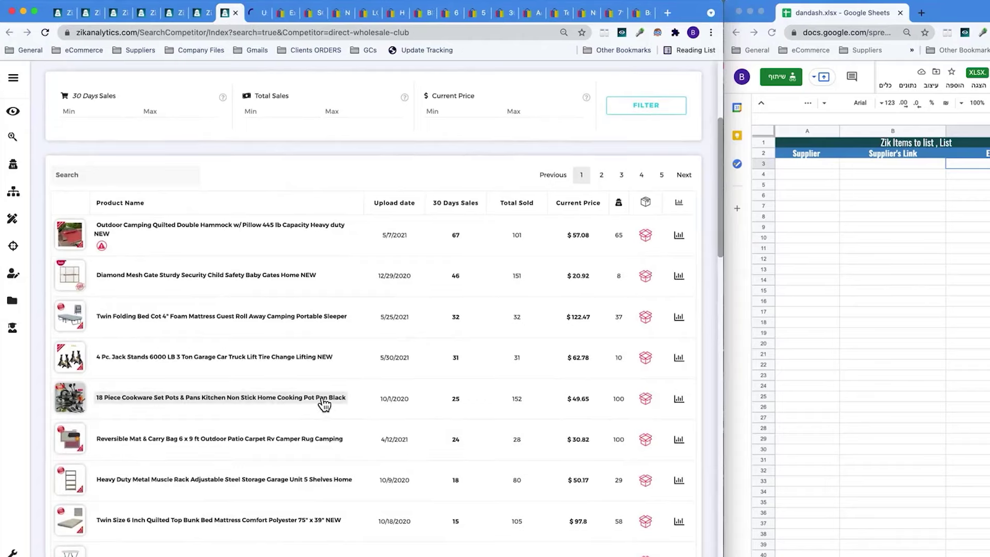
pyautogui.keyDown('super'); pyautogui.click(306, 365); pyautogui.keyUp('super')
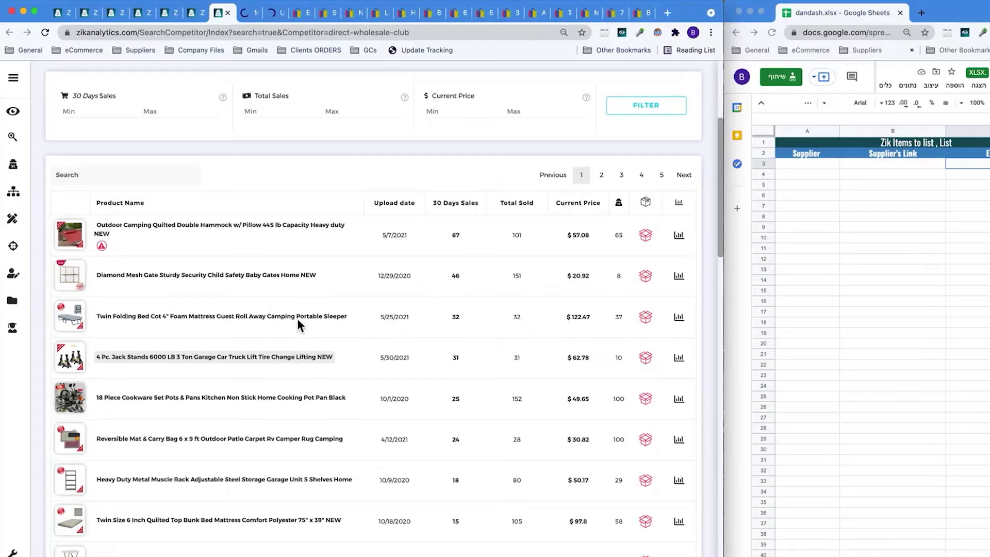
pyautogui.keyDown('super'); pyautogui.click(299, 227); pyautogui.keyUp('super')
pyautogui.keyDown('super'); pyautogui.click(294, 479); pyautogui.keyUp('super')
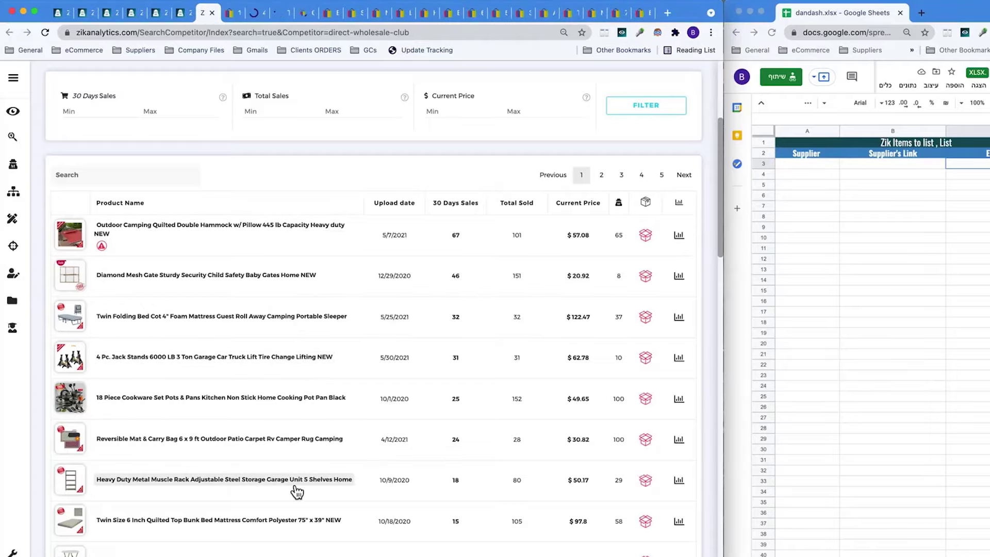
# - Open the 2 Pack Folding TV Tray listing, then close the direct-wholesale-club results and a finished listing
pyautogui.press('super+w')
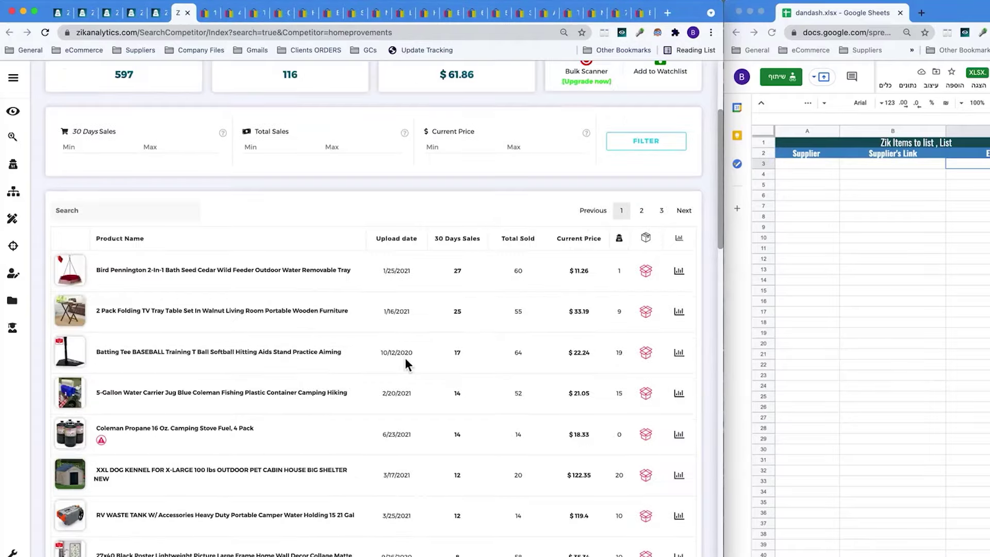
pyautogui.keyDown('super'); pyautogui.click(327, 324); pyautogui.keyUp('super')
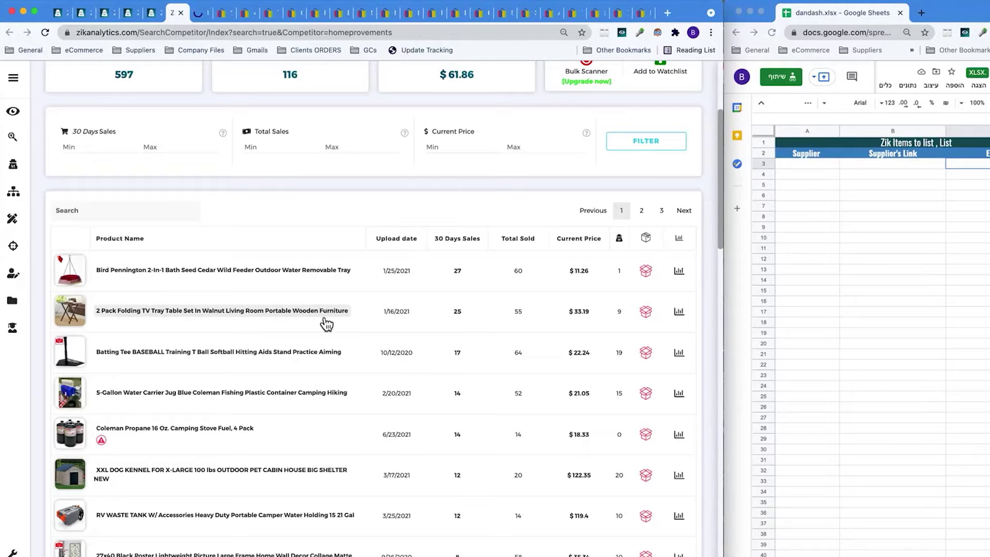
pyautogui.press('super+w')
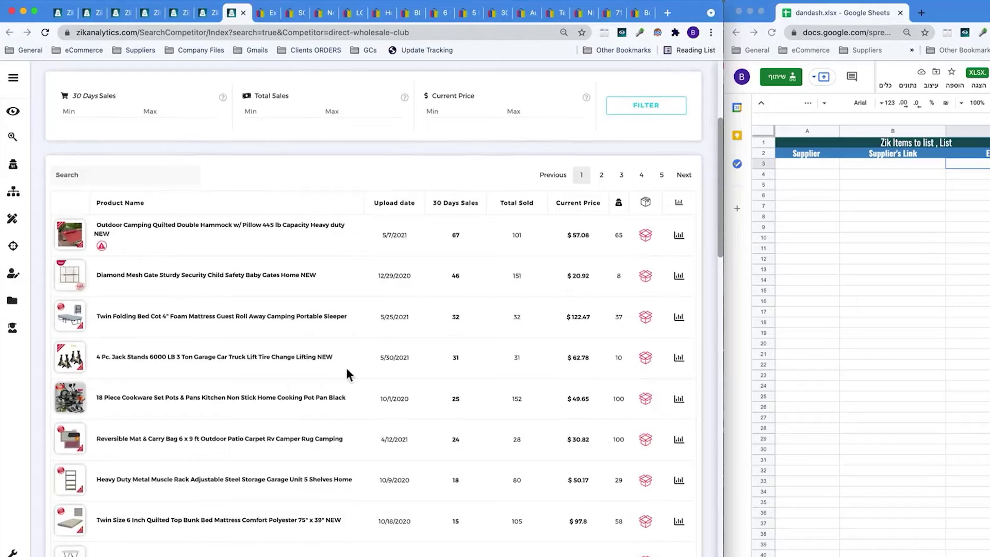
pyautogui.keyDown('super'); pyautogui.click(324, 403); pyautogui.keyUp('super')
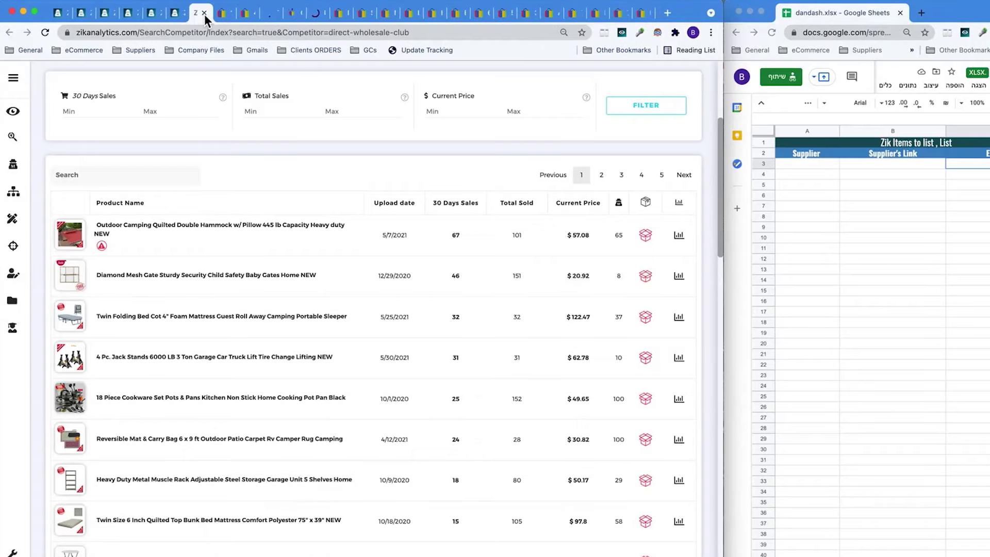
pyautogui.click(204, 13)
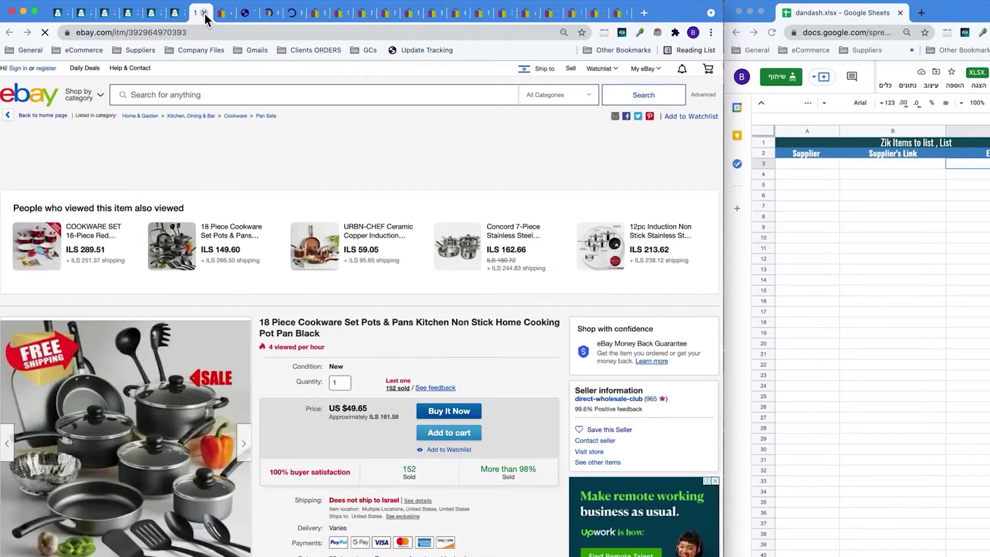
pyautogui.click(204, 13)
pyautogui.scroll(-1, 404, 358)
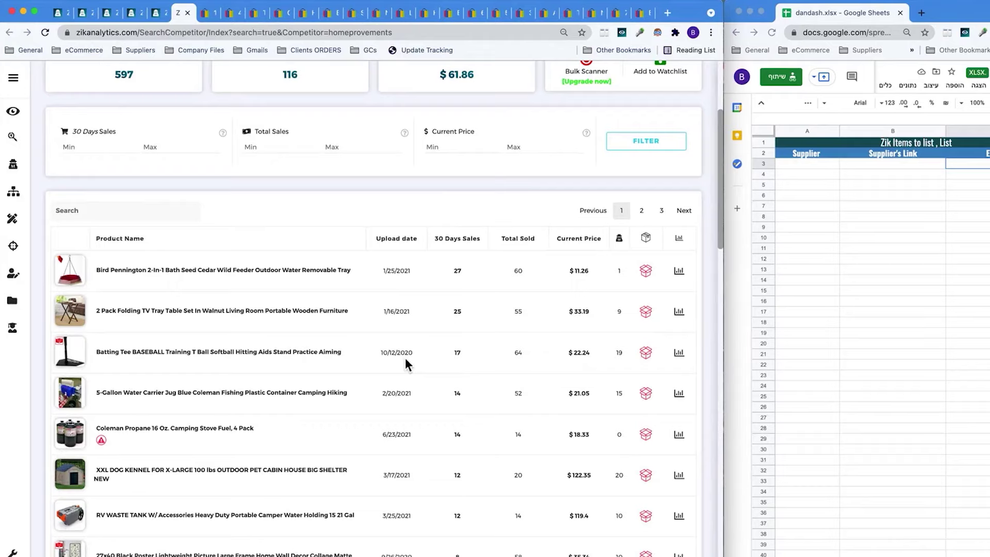
# - Open the Folding TV Tray and XXL Dog Kennel listings, then close two competitor tabs and the TV tray tab
pyautogui.keyDown('super'); pyautogui.click(324, 311); pyautogui.keyUp('super')
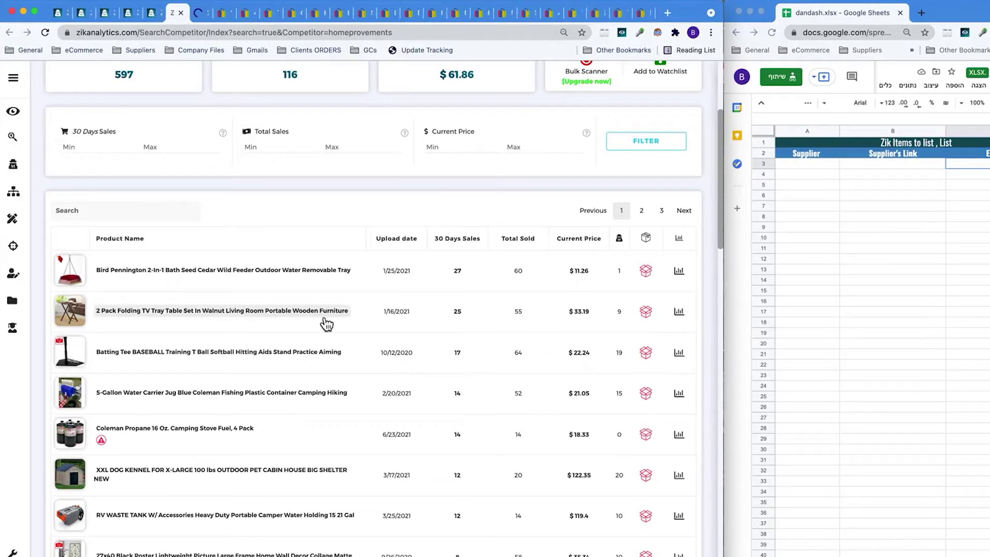
pyautogui.keyDown('super'); pyautogui.click(212, 477); pyautogui.keyUp('super')
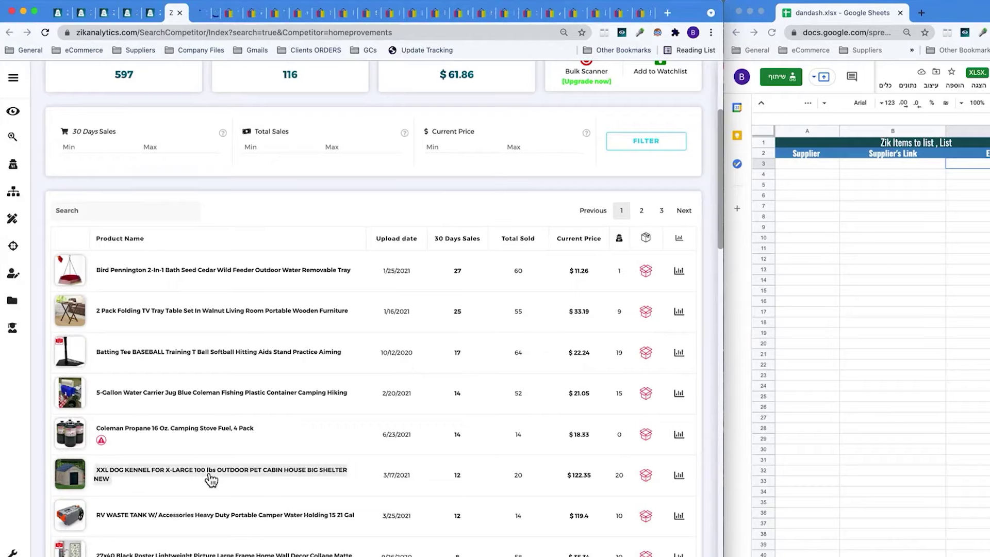
pyautogui.click(177, 13)
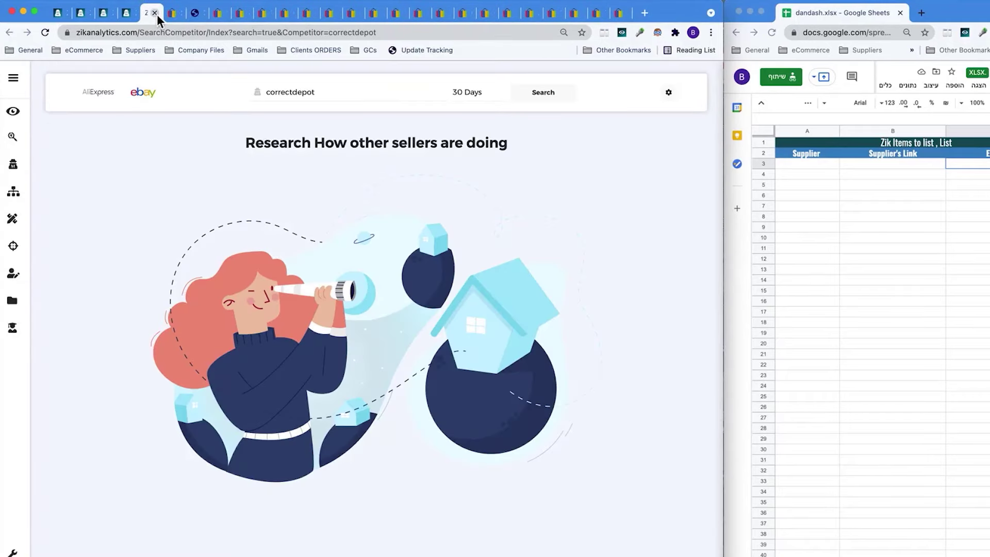
pyautogui.click(156, 14)
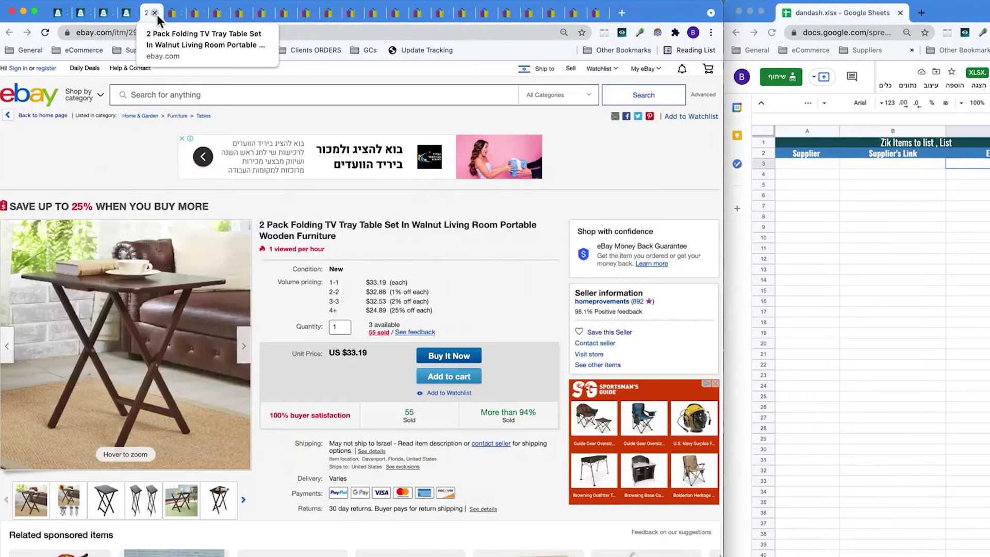
pyautogui.click(154, 12)
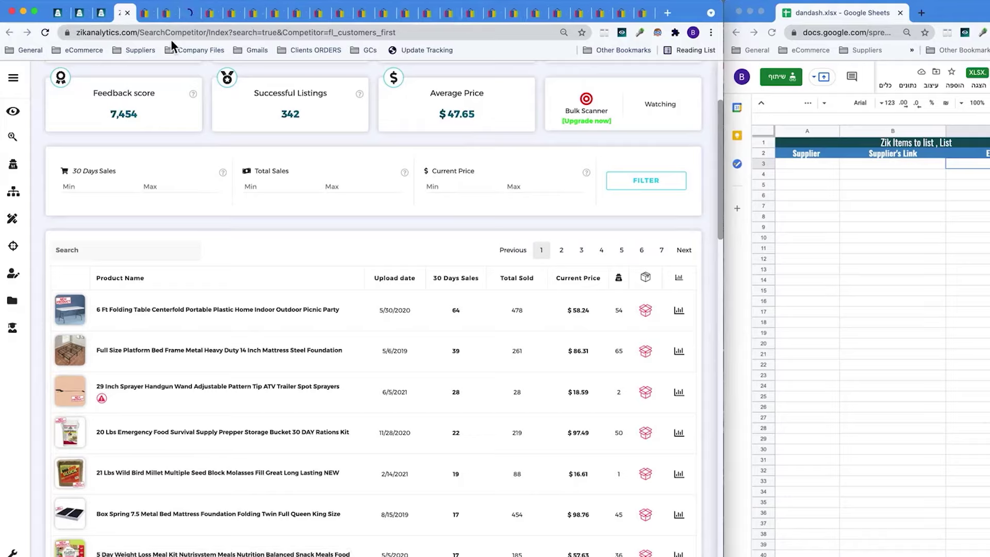
# - Close another competitor's results, check the 6,410 active listings count, and close that tab too
pyautogui.click(127, 13)
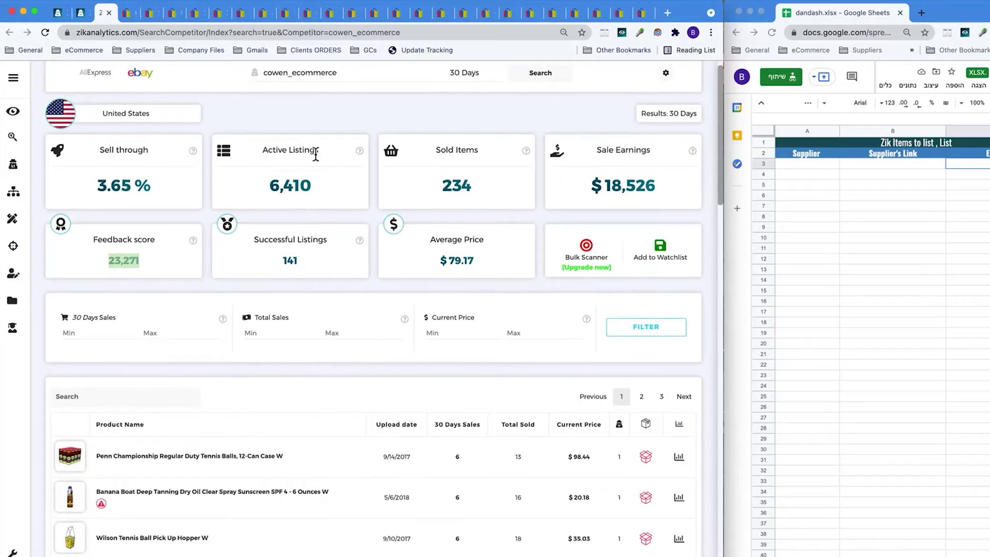
pyautogui.doubleClick(300, 187)
pyautogui.scroll(-2, 304, 189)
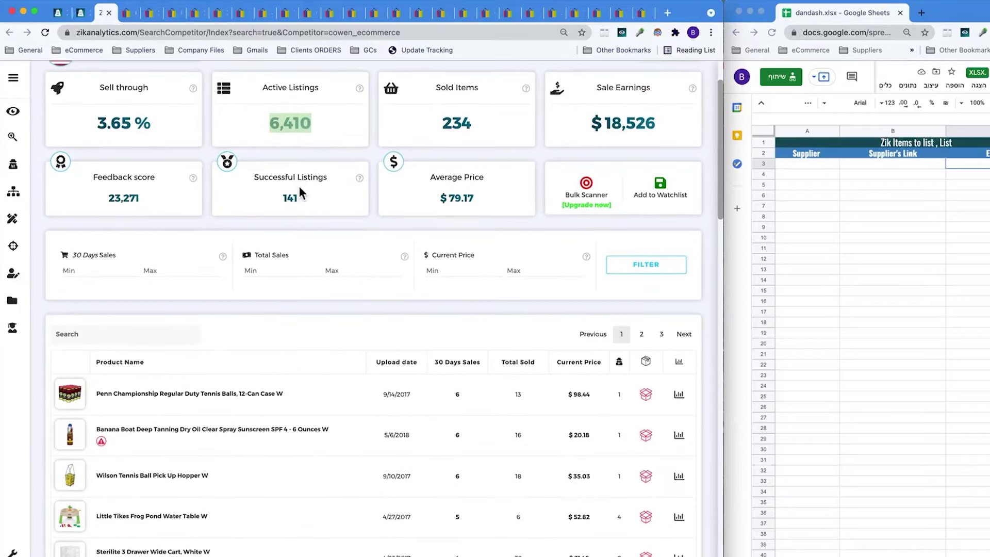
pyautogui.scroll(3, 304, 190)
pyautogui.click(632, 220)
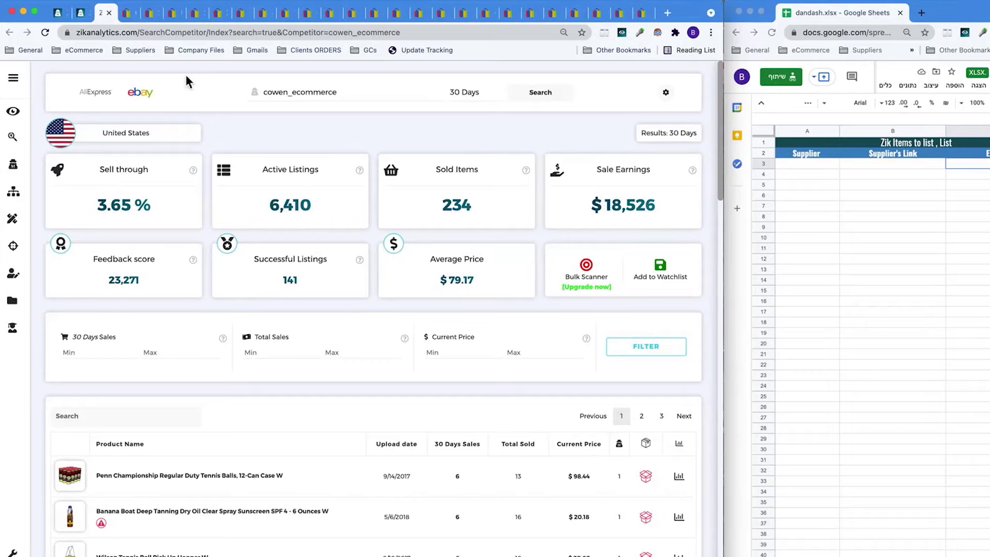
pyautogui.click(108, 15)
# - Return to the first competitor results tab and scroll through its product table
pyautogui.click(61, 16)
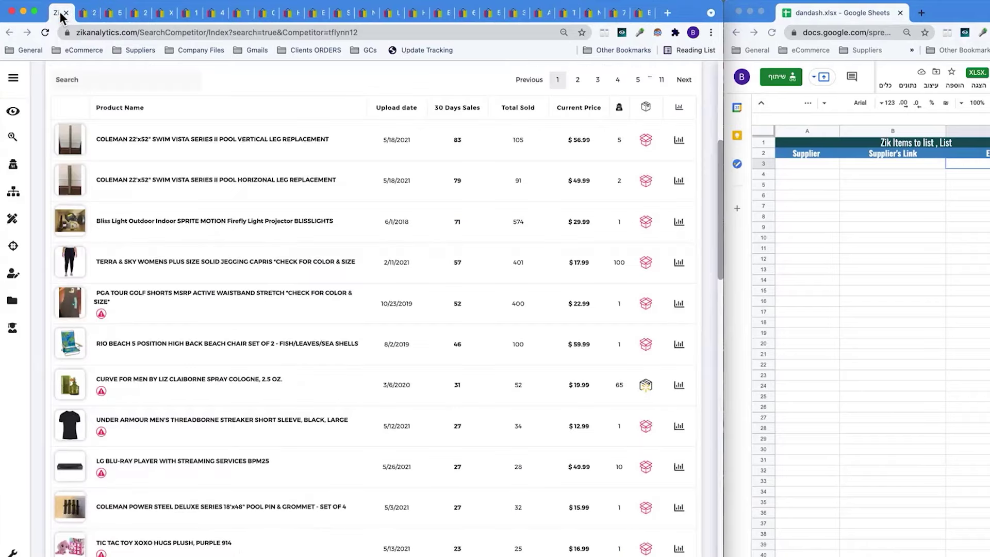
pyautogui.scroll(6, 231, 320)
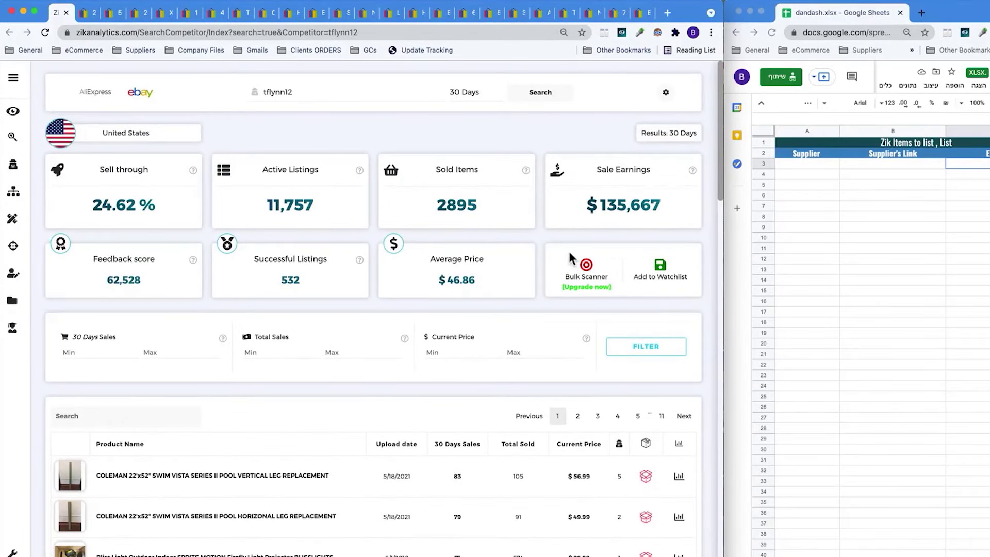
pyautogui.scroll(-5, 472, 377)
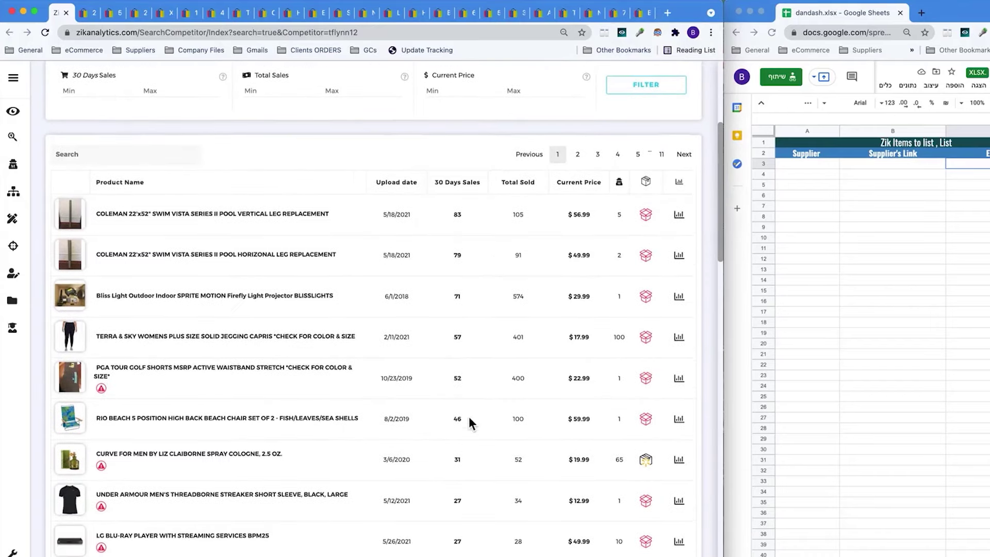
pyautogui.scroll(-8, 469, 418)
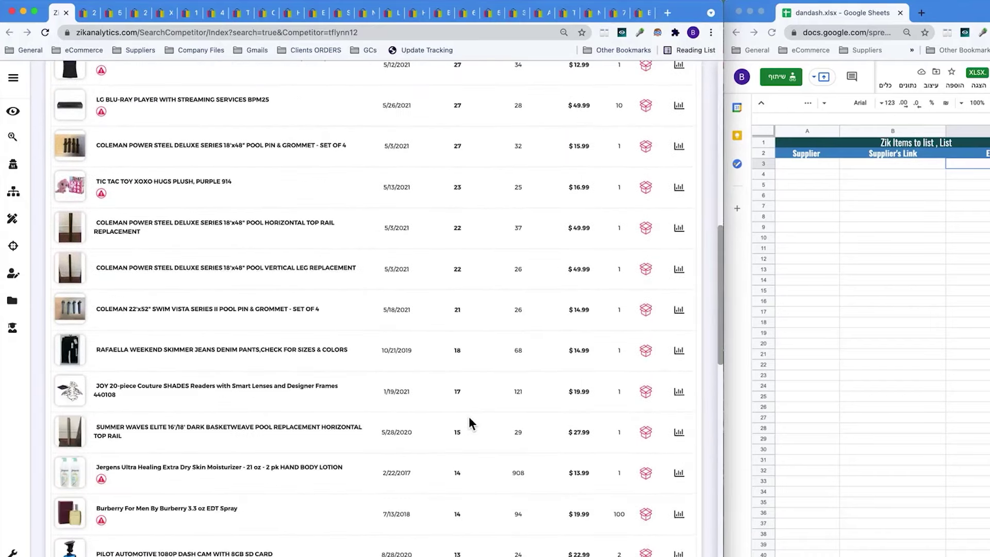
pyautogui.scroll(3, 469, 416)
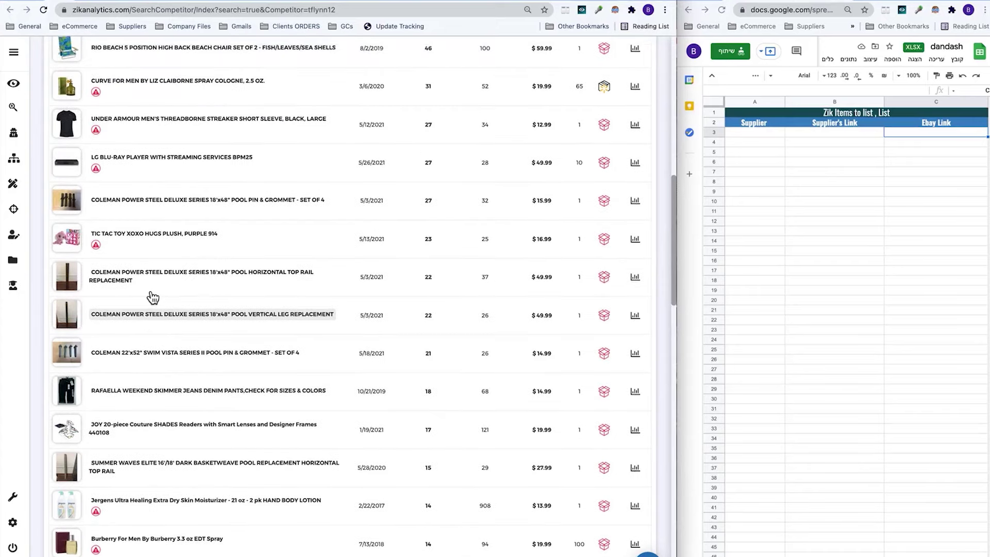
pyautogui.scroll(4, 153, 297)
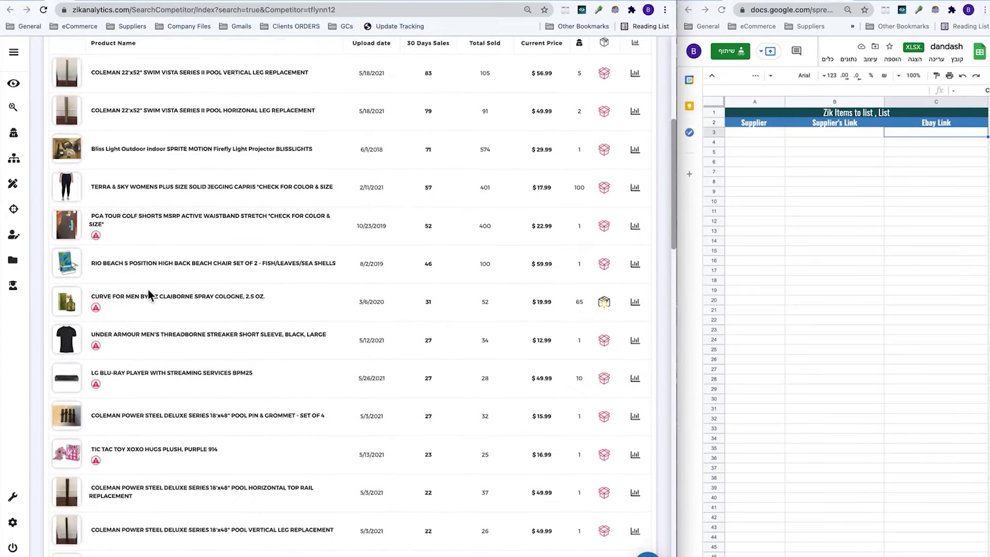
pyautogui.scroll(-10, 147, 290)
pyautogui.scroll(-2, 148, 290)
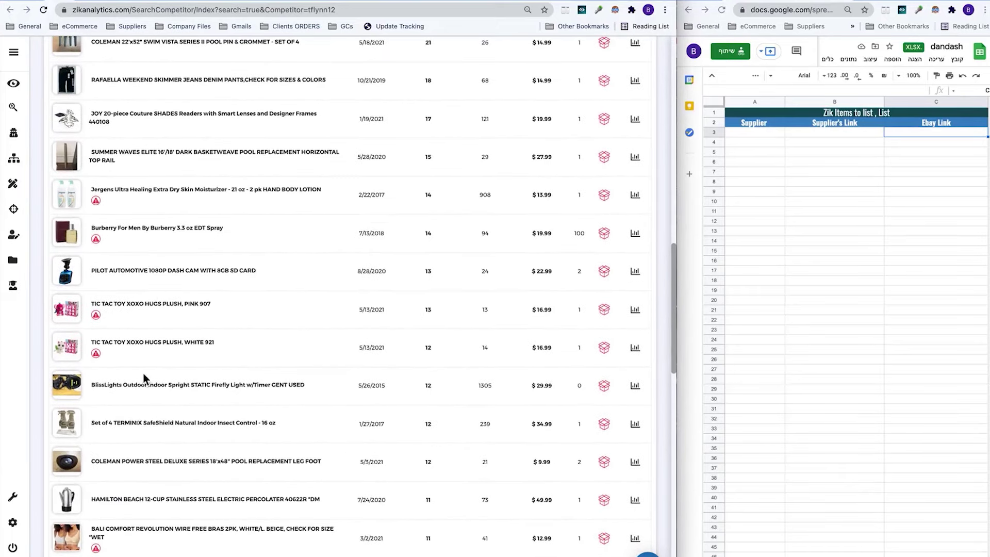
# - Open and scroll the BlissLights firefly light eBay listing, then switch to the food bucket listing
pyautogui.click(143, 388)
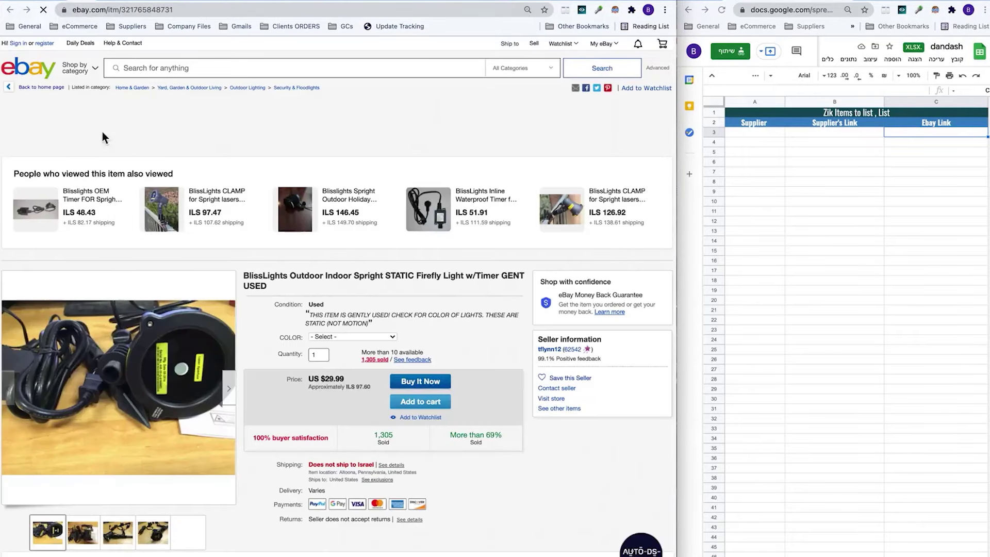
pyautogui.scroll(-20, 401, 315)
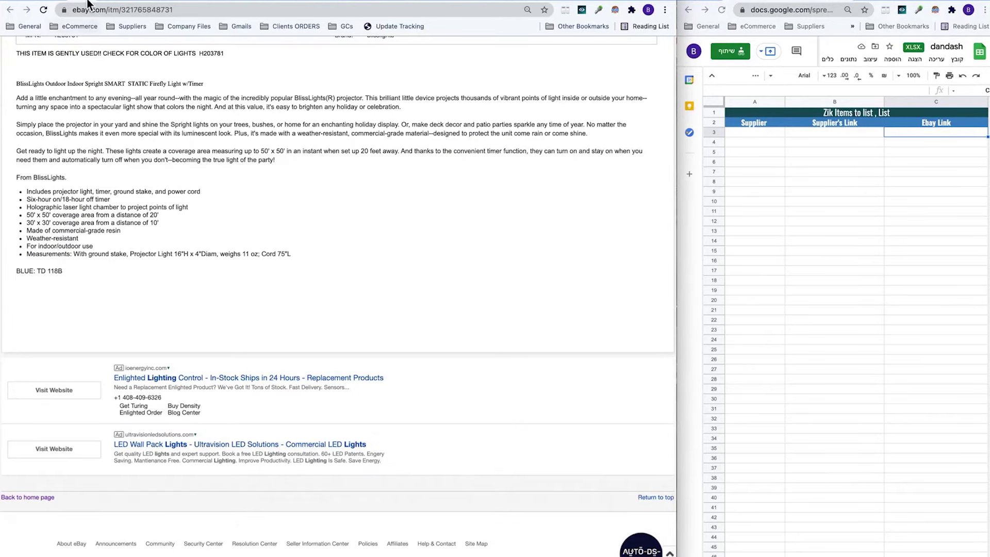
pyautogui.click(90, 2)
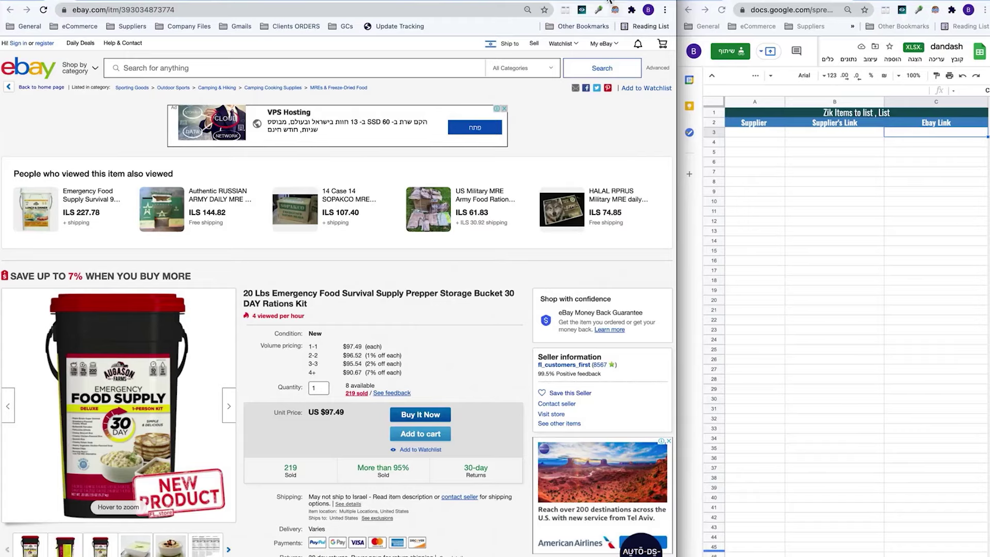
# - Google the 20 Lbs Emergency Food Survival Supply title and open the Walmart Augason Farms result
pyautogui.tripleClick(336, 298)
pyautogui.rightClick(336, 298)
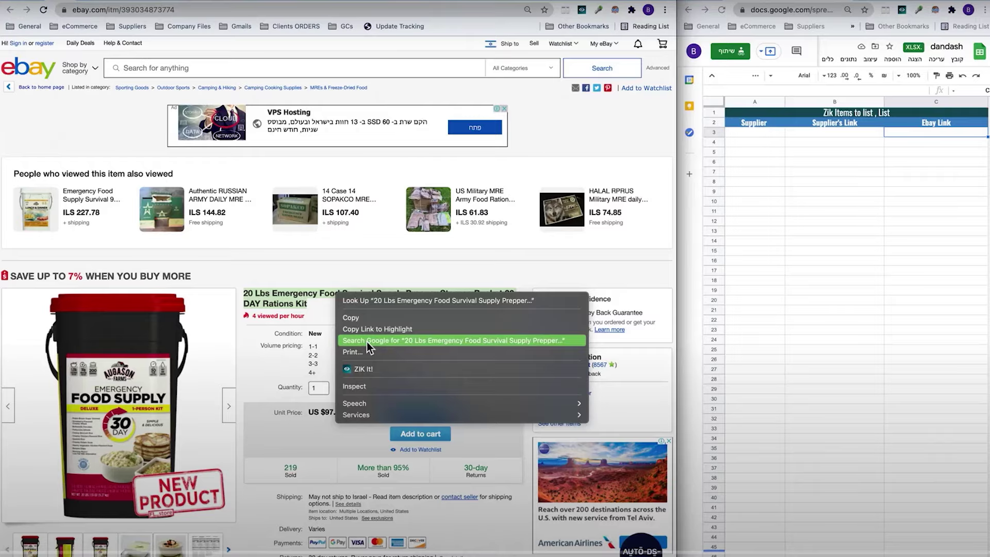
pyautogui.click(366, 341)
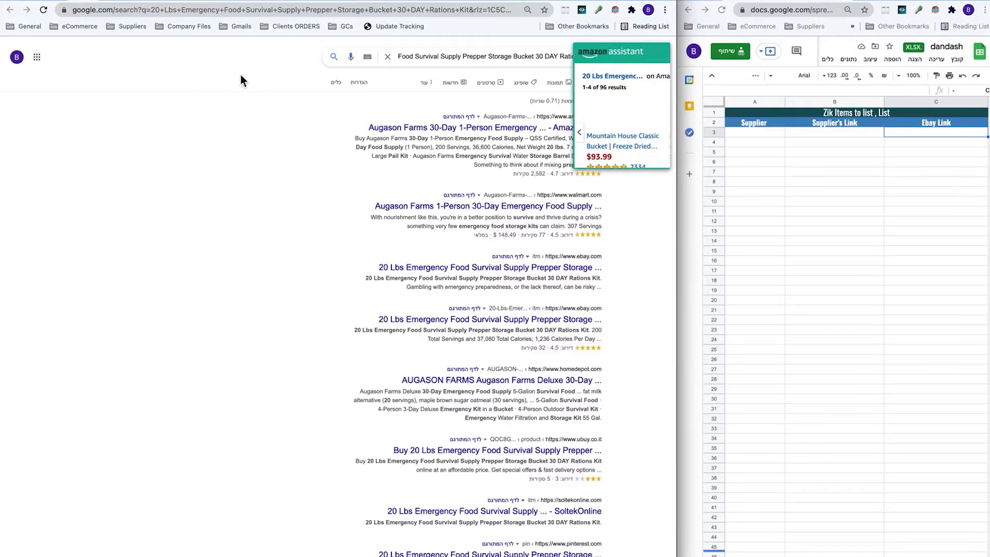
pyautogui.click(394, 210)
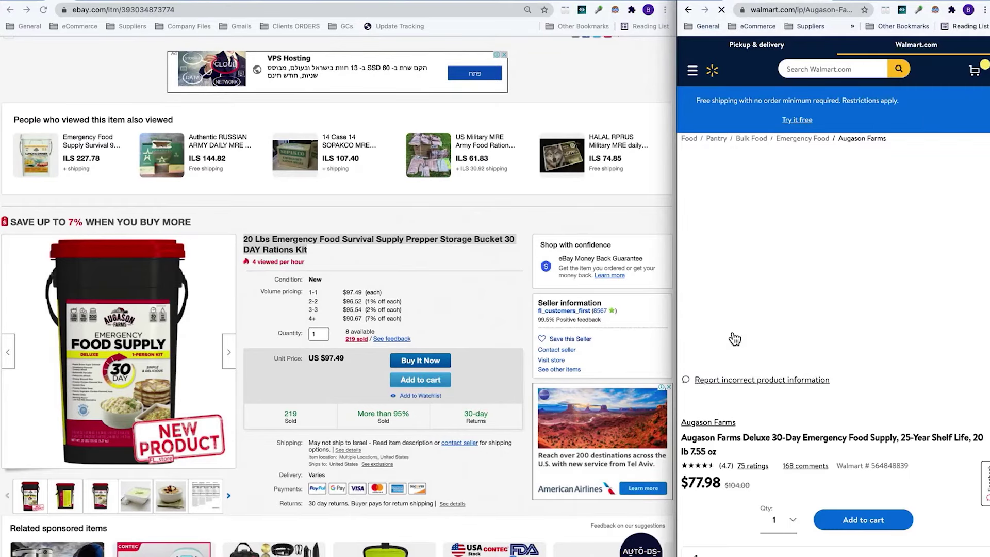
# - Scroll the Augason Farms $77.98 Walmart page and move the calculator clear of the prices
pyautogui.scroll(-1, 733, 330)
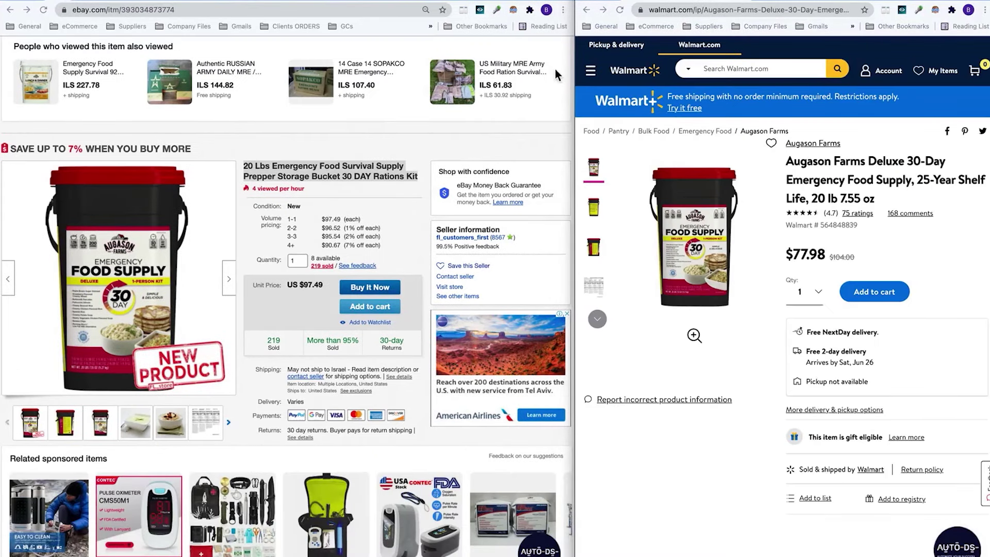
pyautogui.moveTo(512, 166); pyautogui.dragTo(563, 363)
# - Take 15% fees off 97.49 (82.8665), then subtract the $77.98 Walmart cost, leaving 4.8865
pyautogui.write('97.')
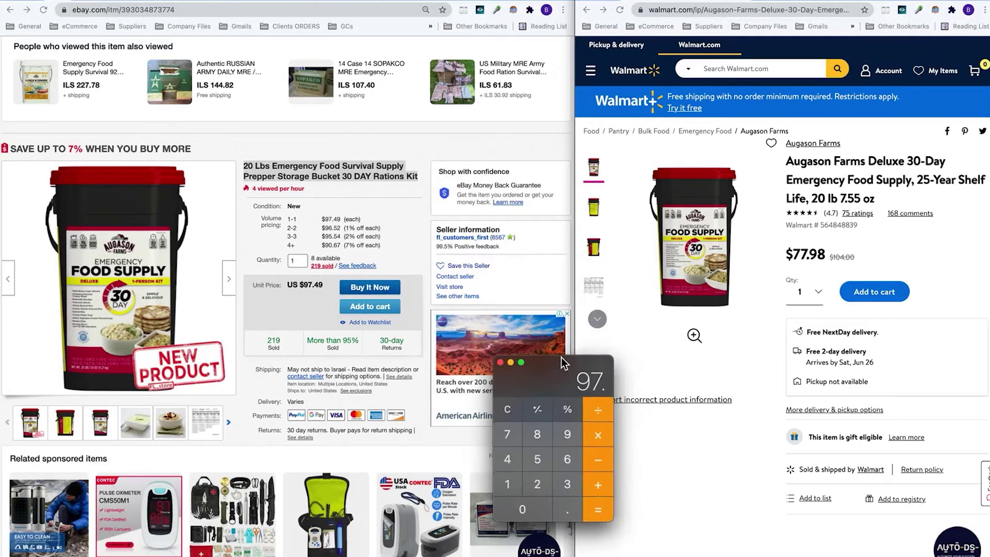
pyautogui.write('49')
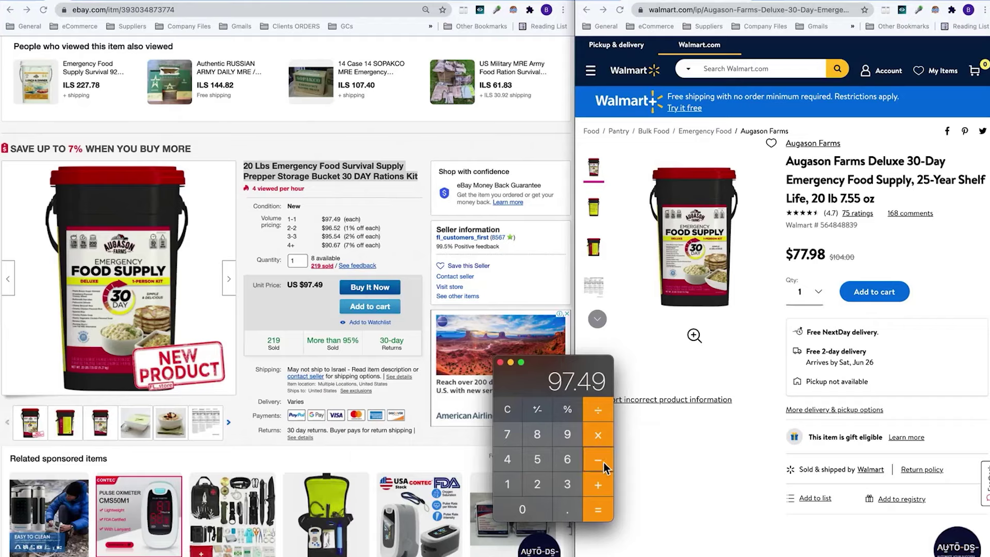
pyautogui.write('15')
pyautogui.click(570, 416)
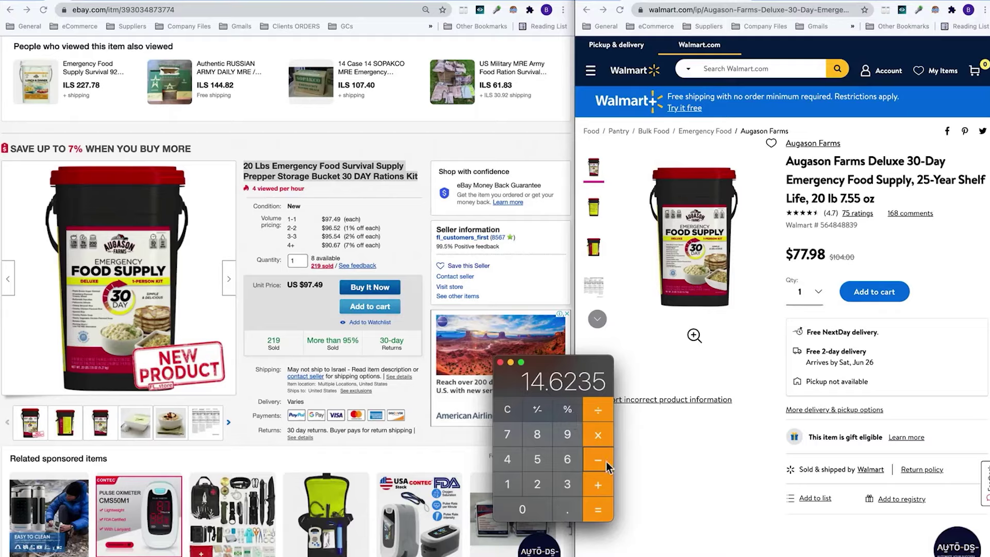
pyautogui.click(609, 511)
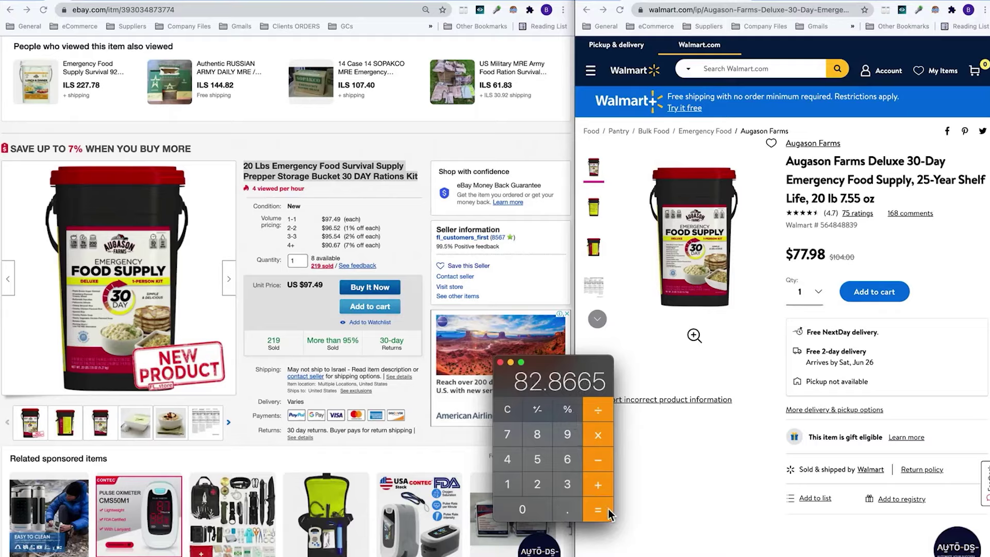
pyautogui.doubleClick(510, 432)
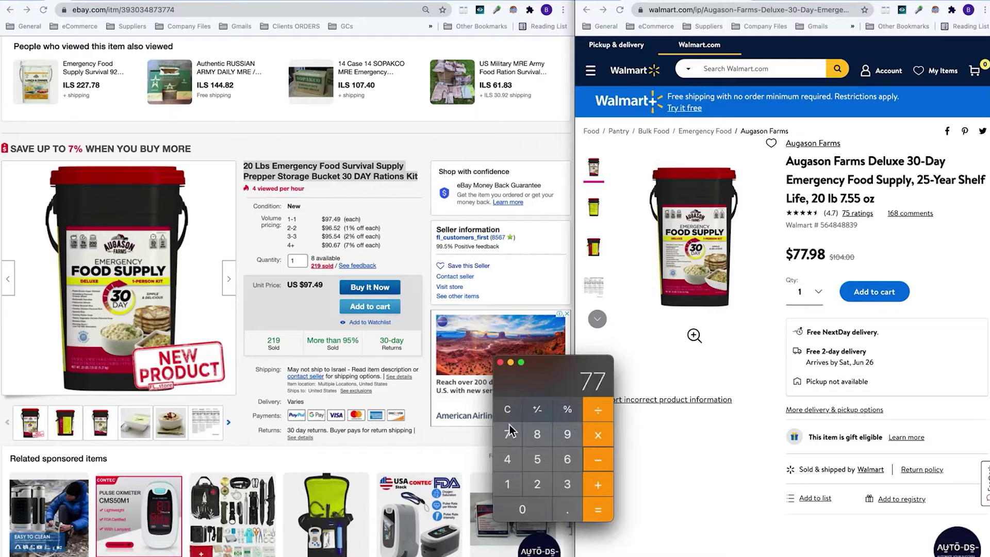
pyautogui.click(569, 510)
pyautogui.click(570, 436)
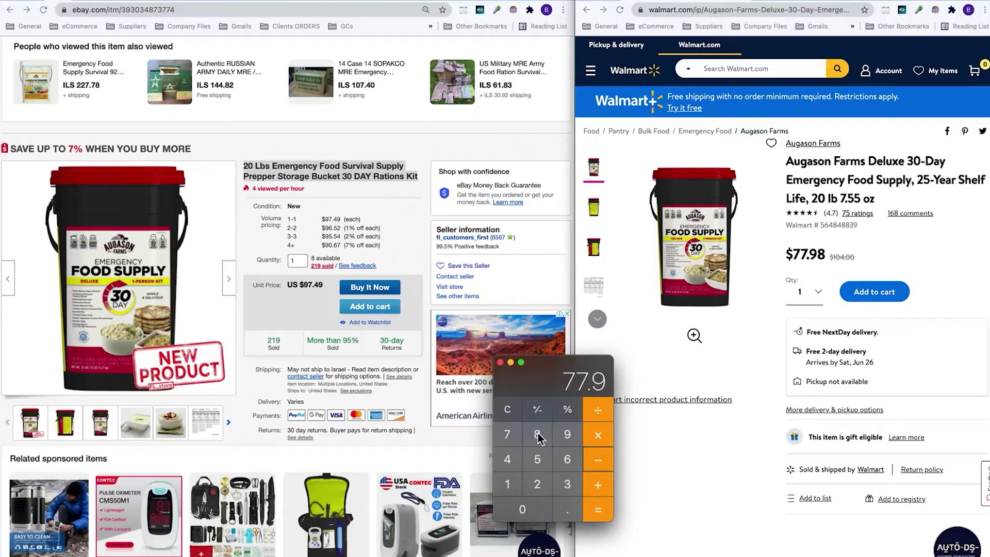
pyautogui.click(538, 438)
pyautogui.click(601, 514)
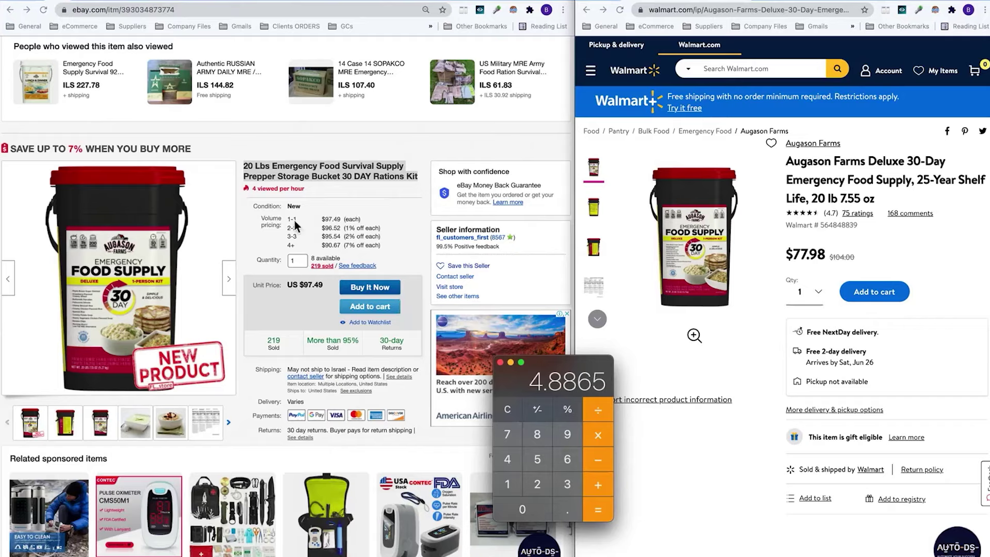
# - Compute 97.49 ÷ 100 × 5 = 4.8745, then select the Walmart page URL
pyautogui.write('97.')
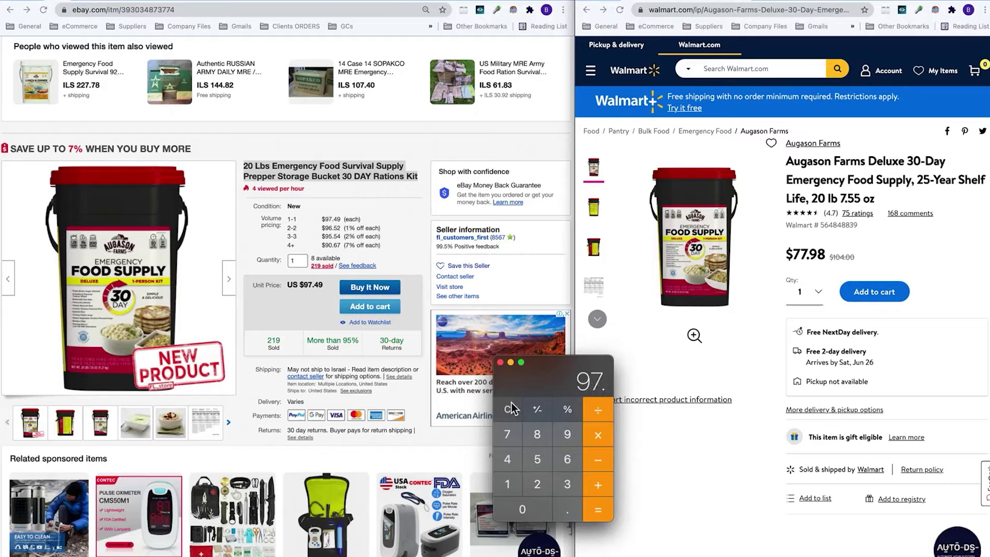
pyautogui.write('49/1')
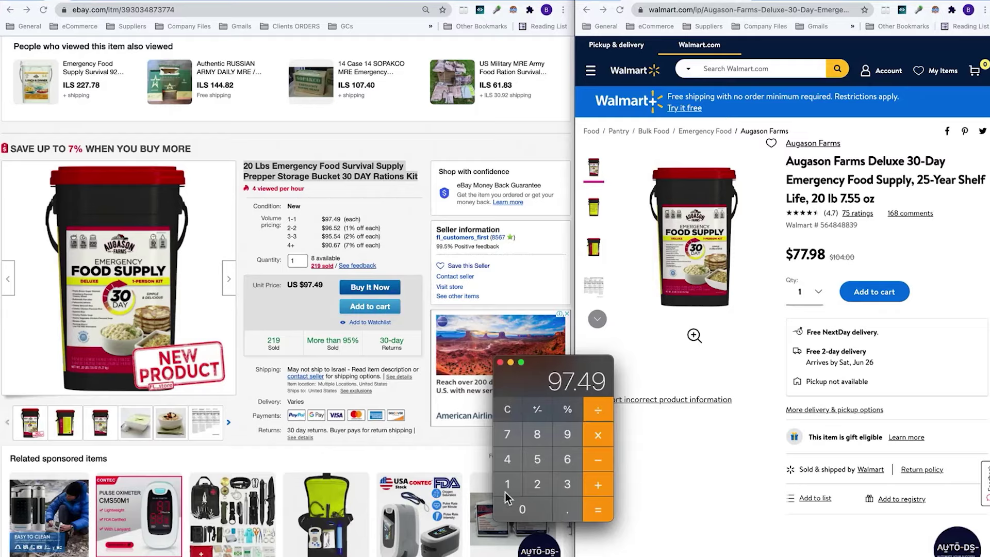
pyautogui.click(518, 510)
pyautogui.click(519, 509)
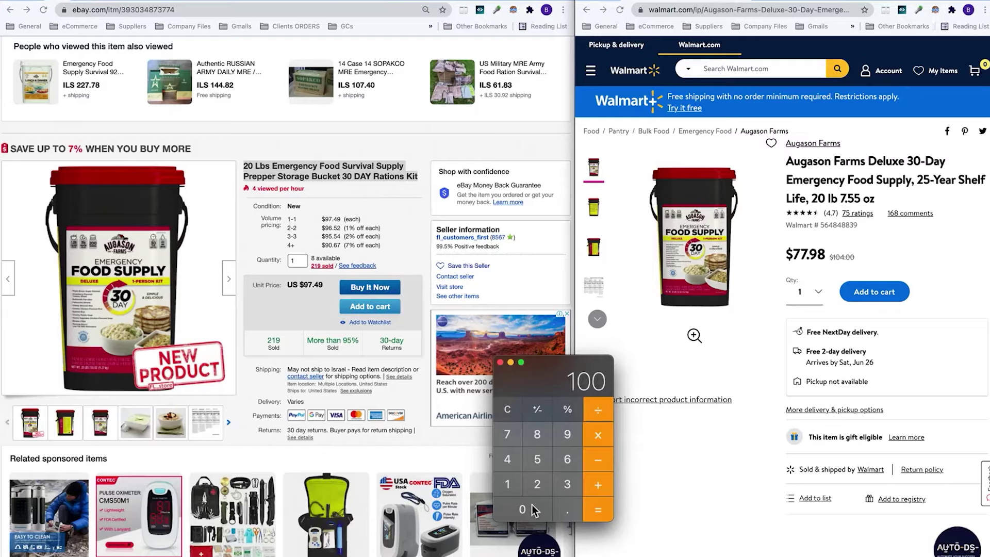
pyautogui.click(598, 510)
pyautogui.click(534, 465)
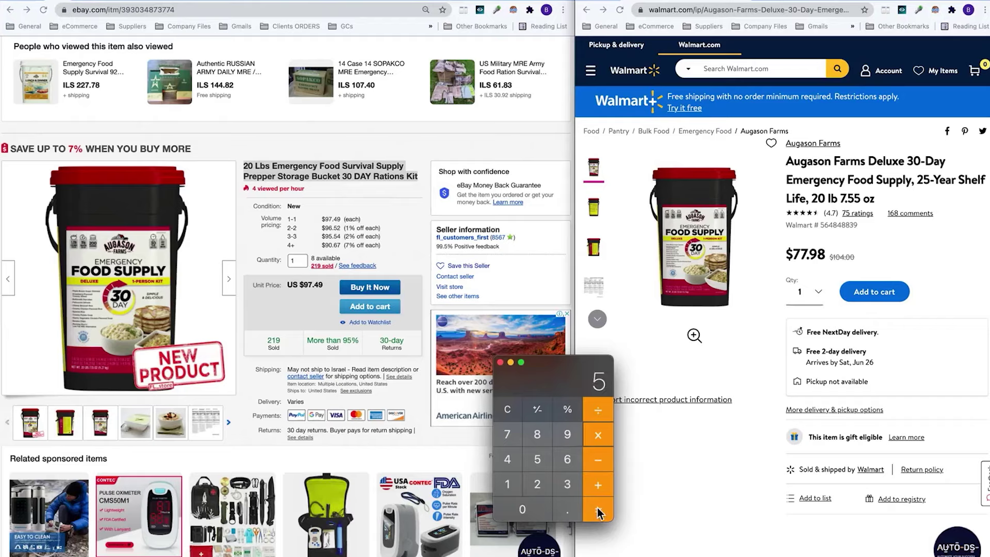
pyautogui.click(598, 509)
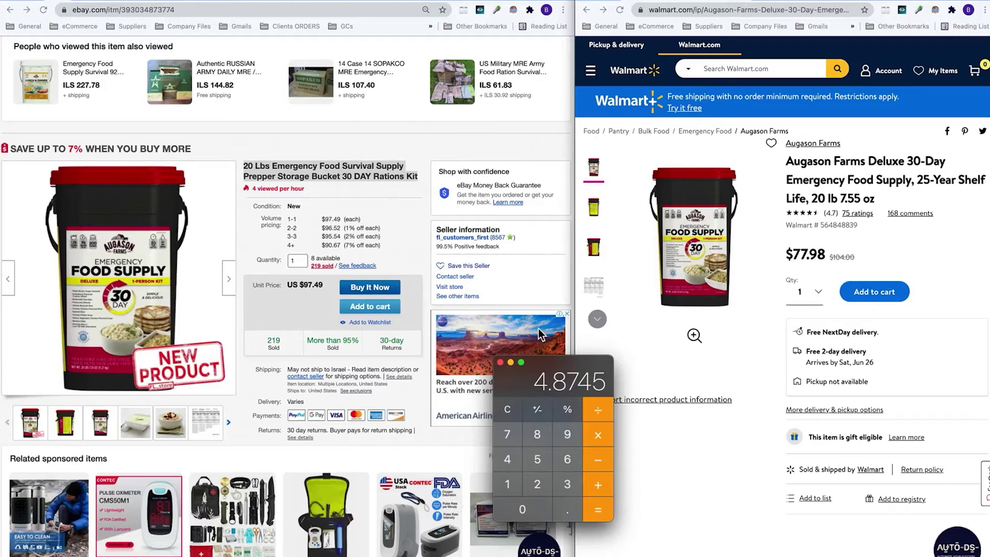
pyautogui.click(715, 10)
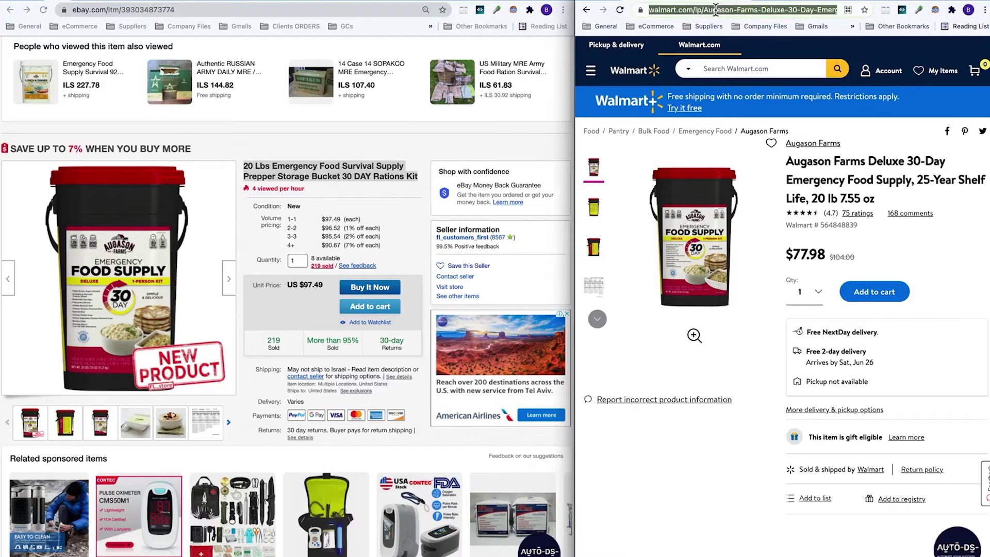
# - Go to docs.google.com and open the Zik Items to list spreadsheet
pyautogui.press('BackSpace')
pyautogui.write('docs')
pyautogui.press('Return')
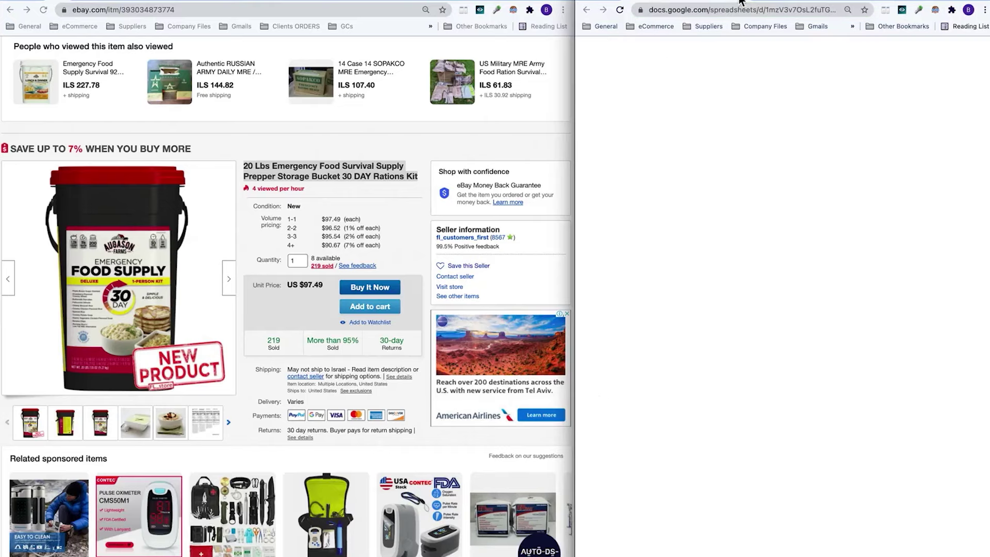
# - Paste the Walmart supplier link into B3 and the eBay listing link into C3
pyautogui.click(748, 133)
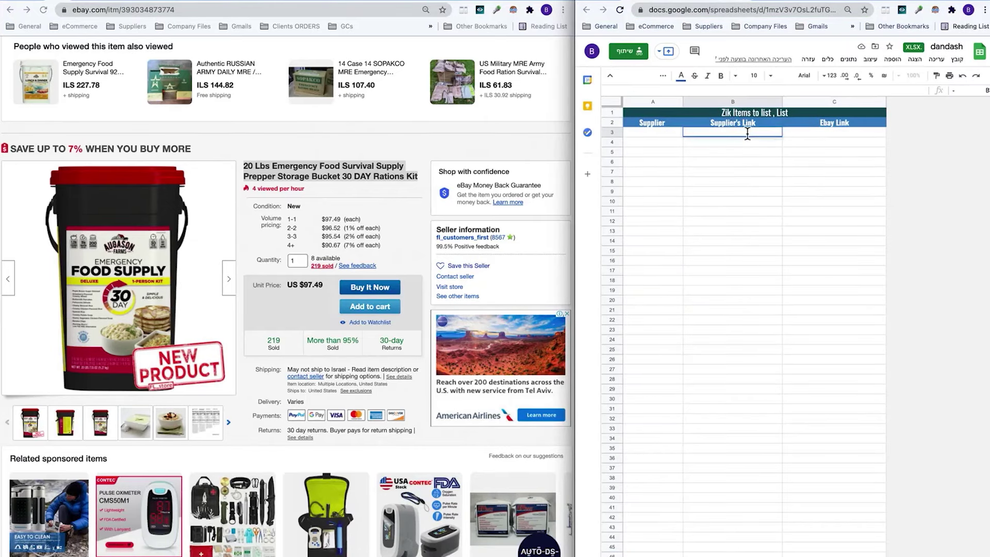
pyautogui.write('https://www.walmart.com/ip/Augason-Farms-Deluxe-30-Day-Emergency-Food-Supply-25-Year-Shelf-Life-20-lb-7-55-oz/477277413?athcpid=477277413&athpgid=athenaItemPage&athcgid=null&athznid=PWVUB&athieid=v0&athstid=CS004&athguid=31631e95-007-17a3effac767f5&athancid=null&athena=true')
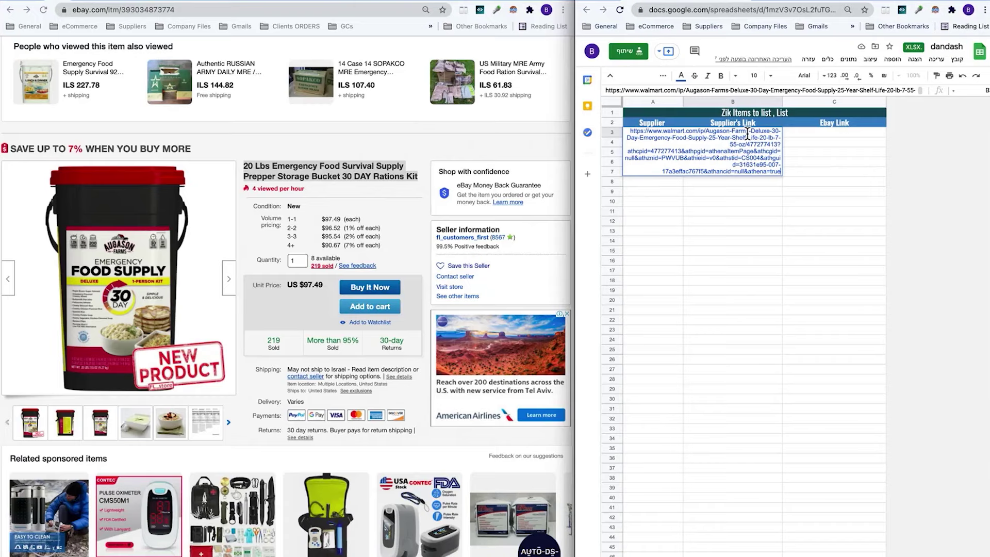
pyautogui.click(730, 184)
pyautogui.click(826, 134)
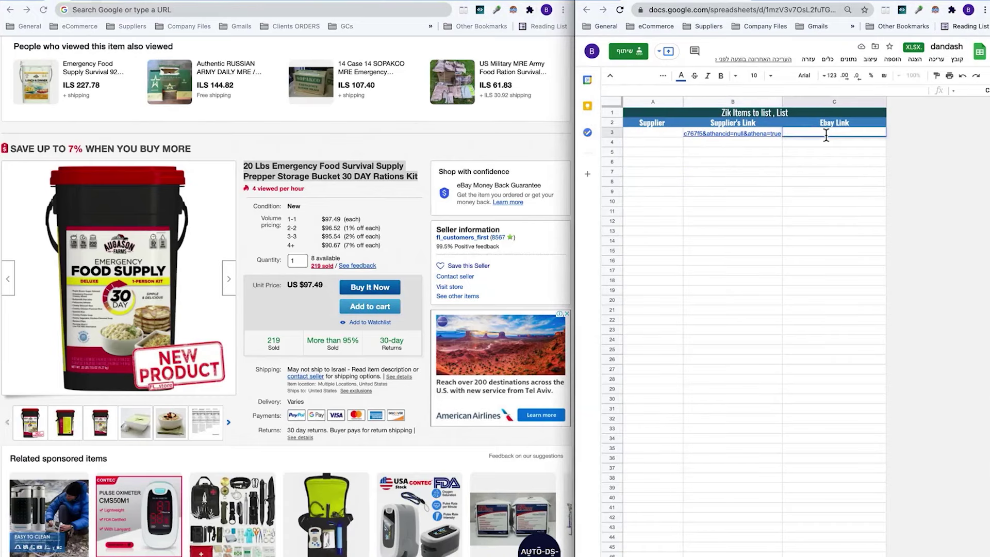
pyautogui.press('super+v')
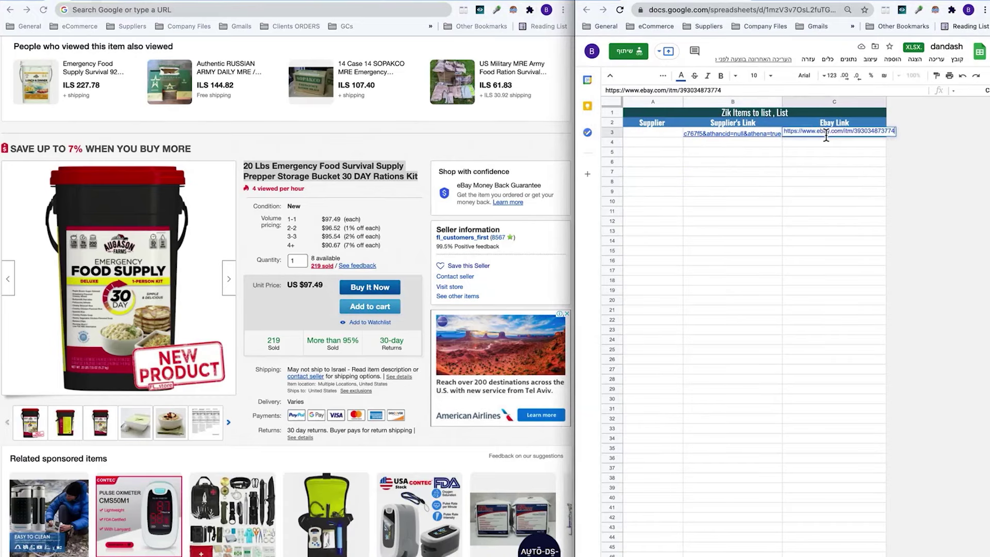
pyautogui.click(806, 173)
# - Scroll down the sheet, jump back to the top and select A3 under Supplier
pyautogui.scroll(-1, 342, 240)
pyautogui.scroll(-1, 342, 240)
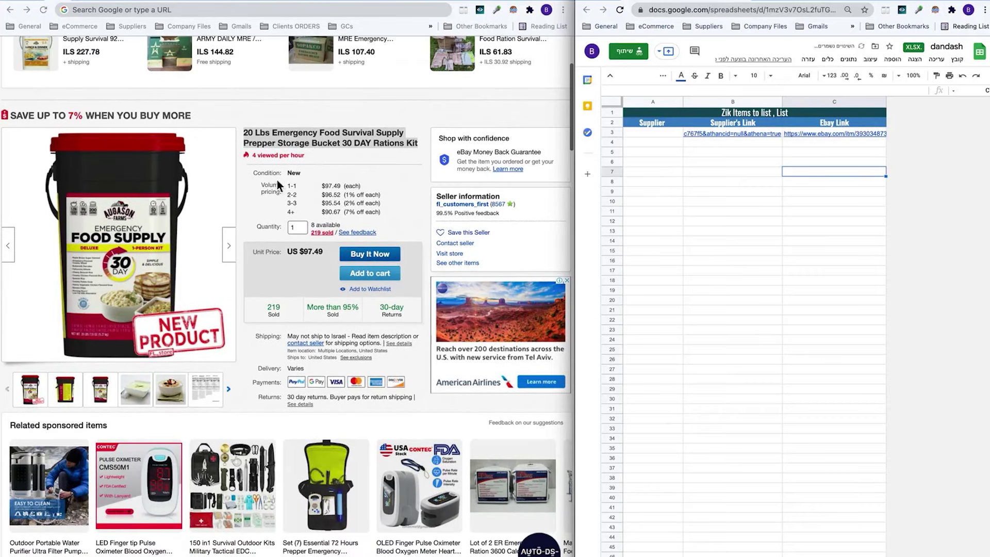
pyautogui.scroll(-2, 280, 151)
pyautogui.scroll(-3, 280, 150)
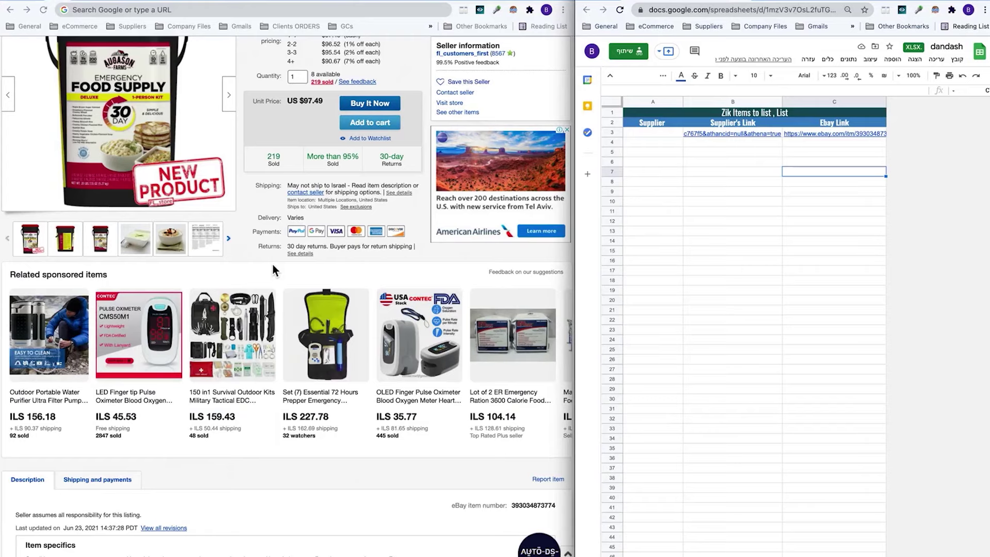
pyautogui.scroll(-3, 273, 264)
pyautogui.scroll(-3, 273, 265)
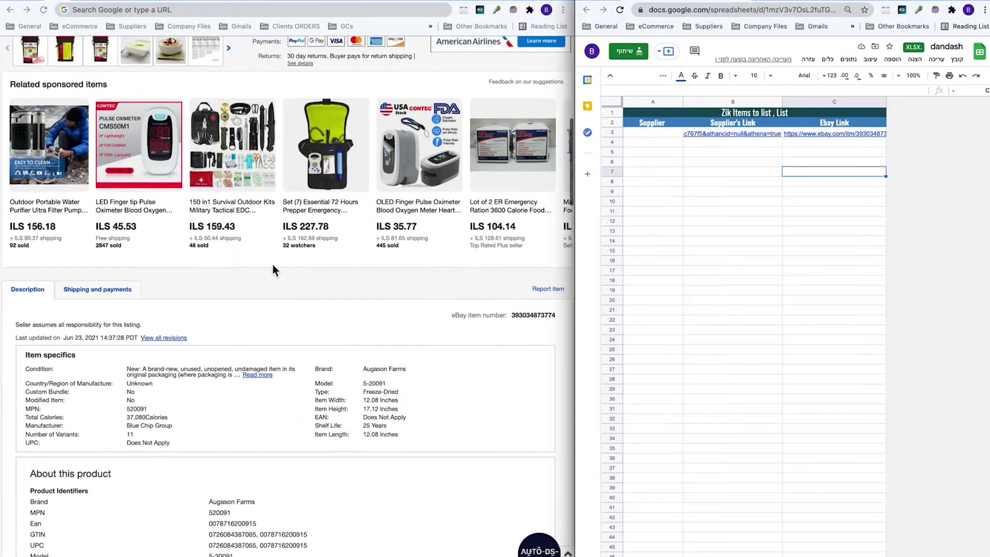
pyautogui.scroll(-3, 296, 330)
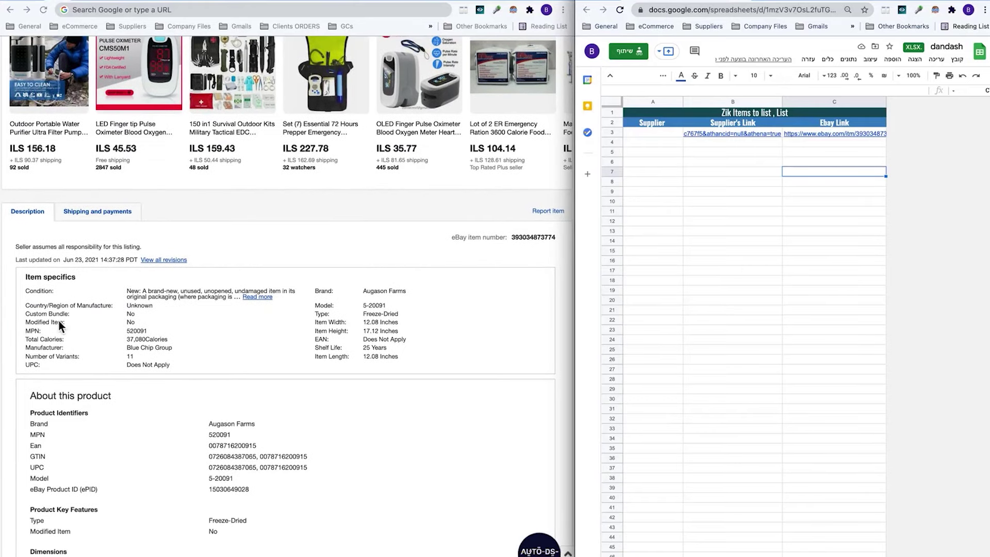
pyautogui.scroll(-1, 303, 376)
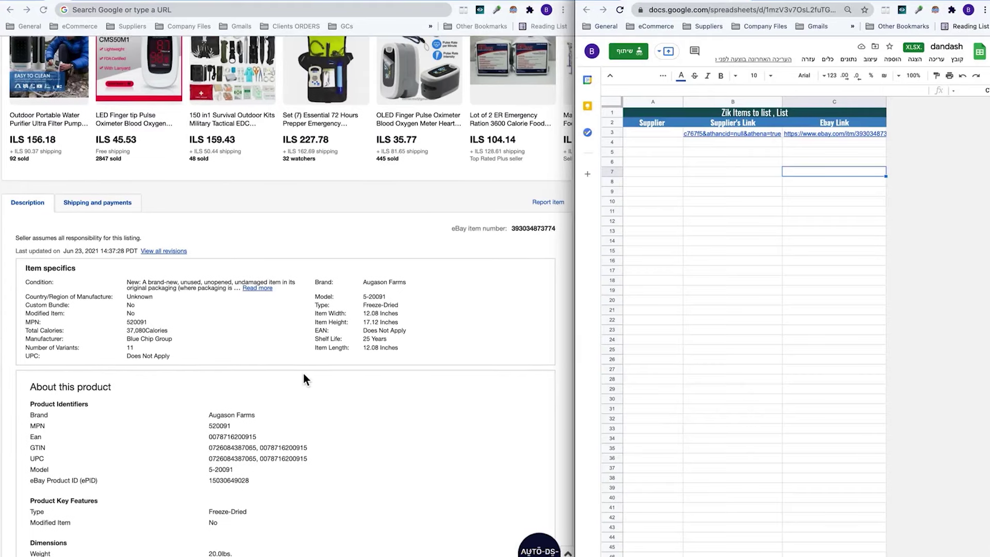
pyautogui.scroll(-4, 304, 375)
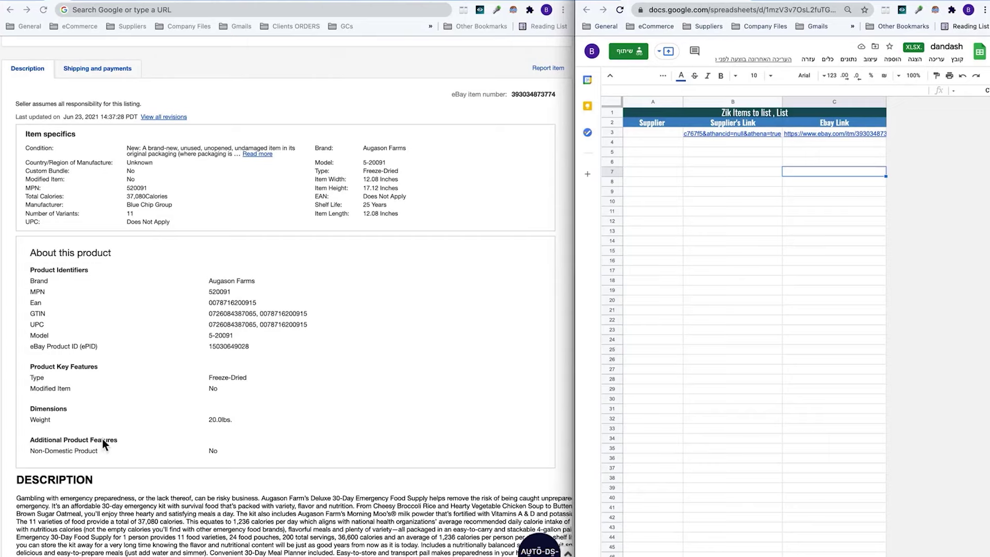
pyautogui.scroll(-13, 239, 193)
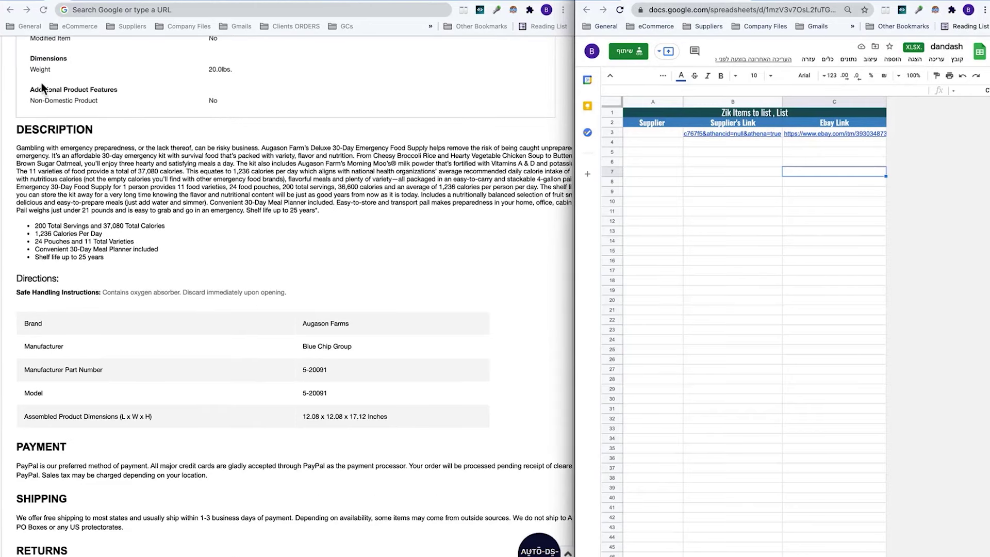
pyautogui.scroll(-8, 450, 279)
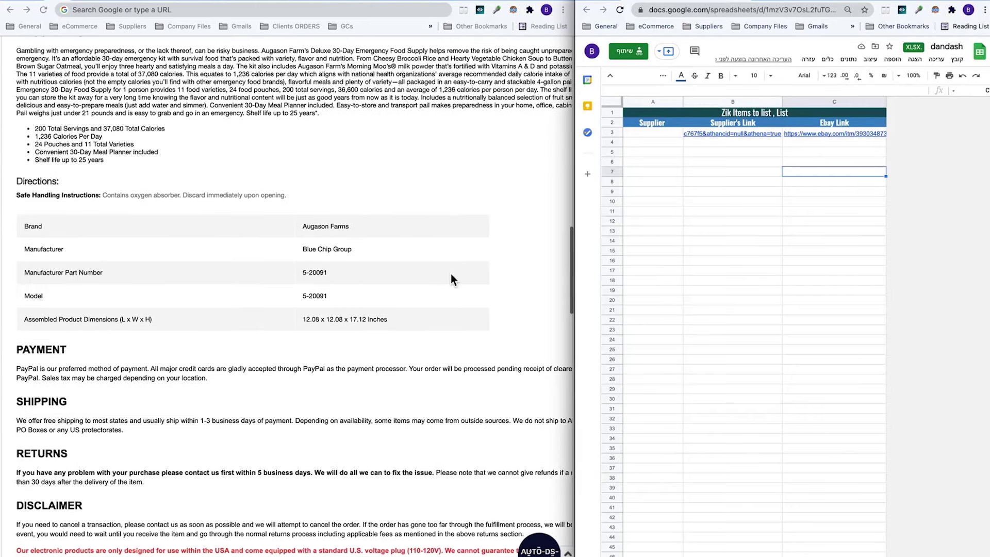
pyautogui.press('Home')
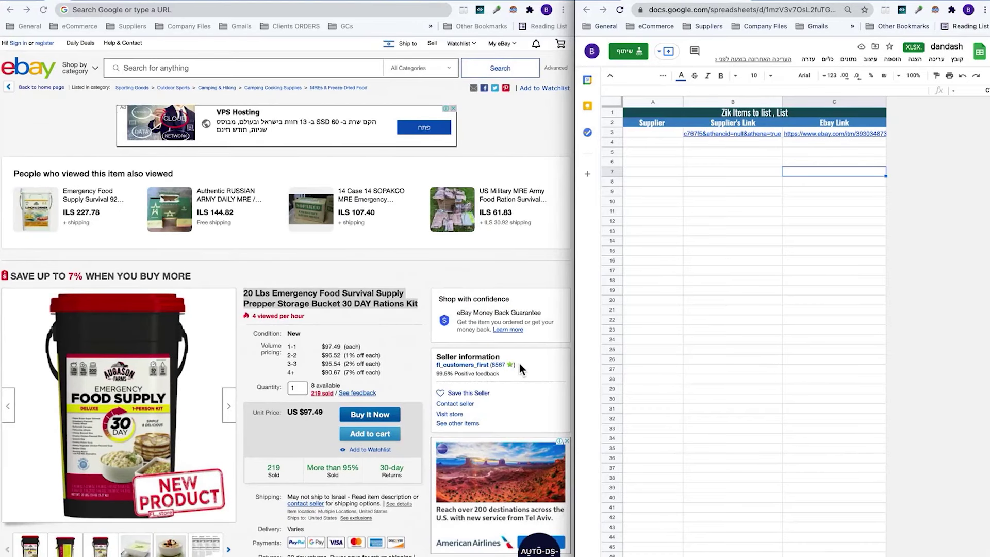
pyautogui.click(658, 133)
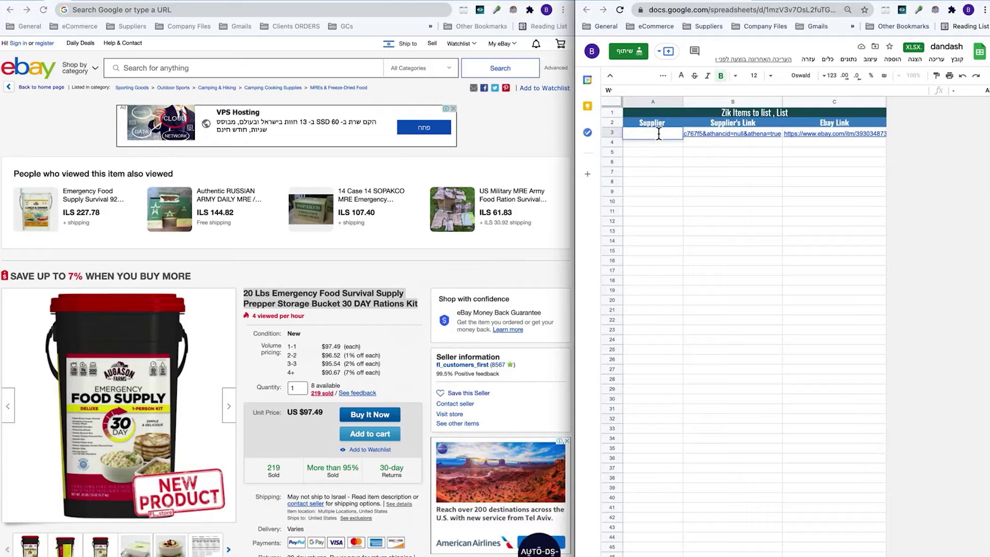
# - Clear the stray entry in A5 and give cell A3 the blue row fill
pyautogui.click(672, 154)
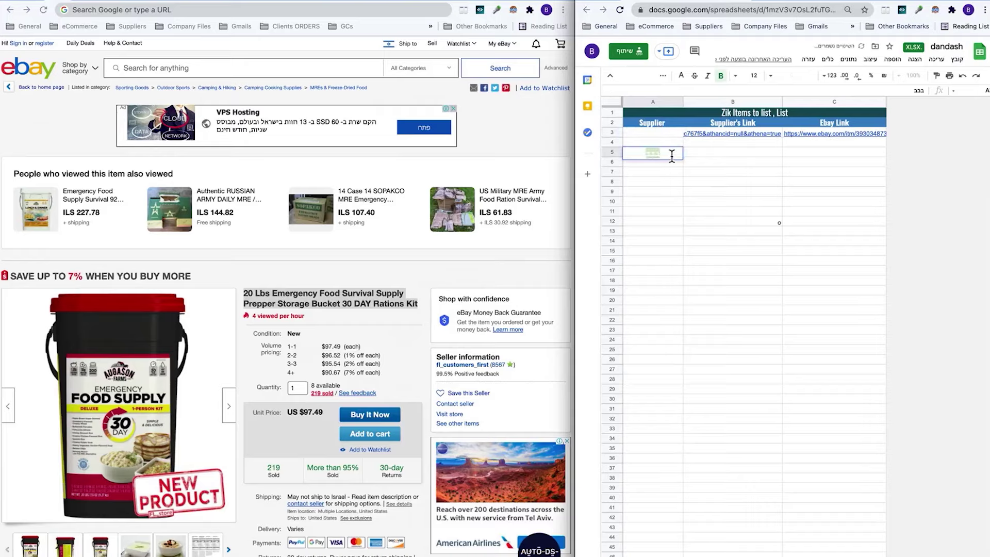
pyautogui.press('Delete')
pyautogui.click(665, 135)
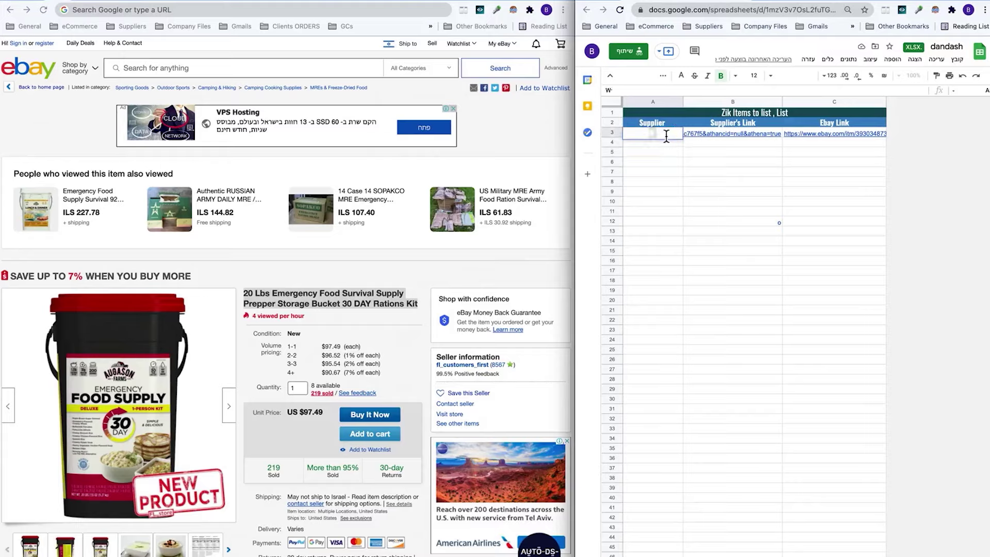
pyautogui.click(662, 75)
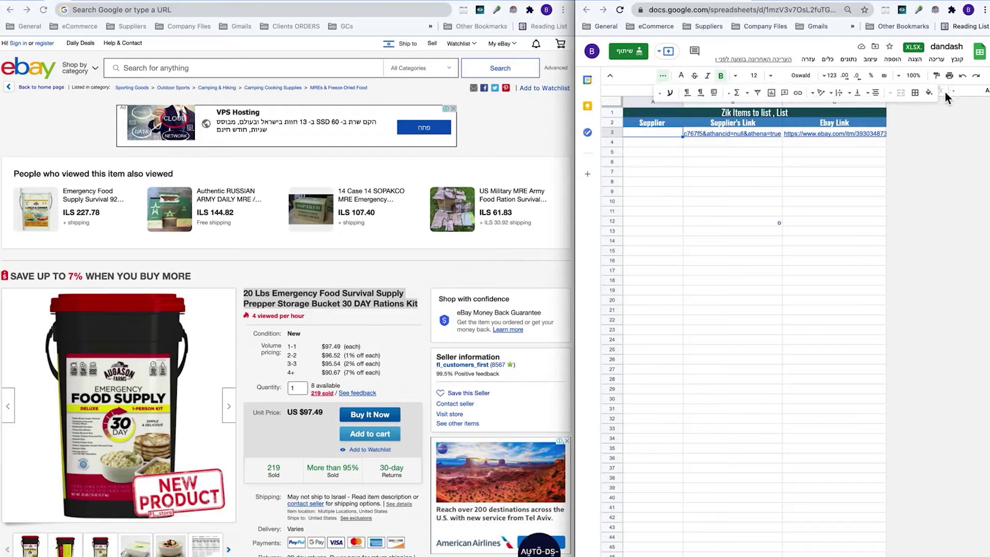
pyautogui.click(929, 92)
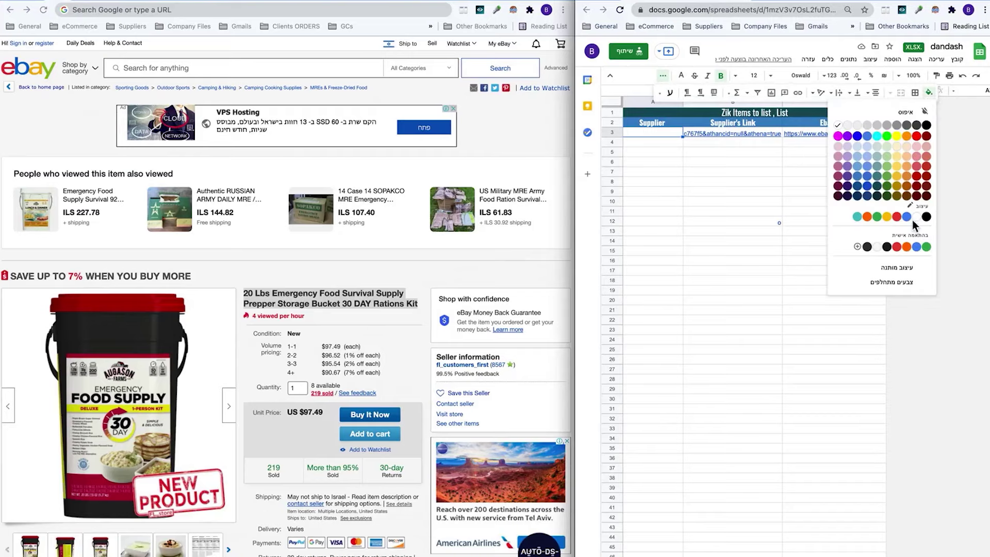
pyautogui.click(913, 221)
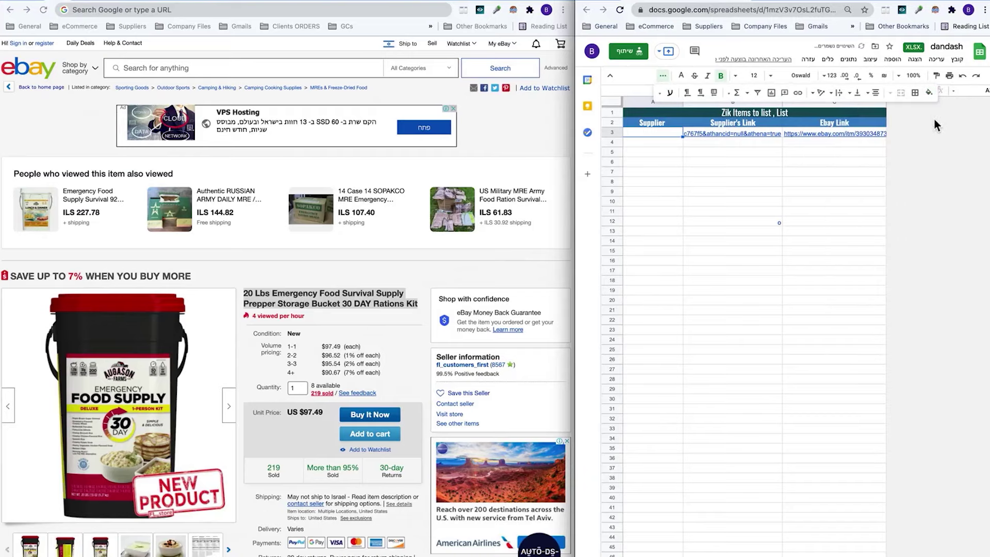
pyautogui.click(929, 92)
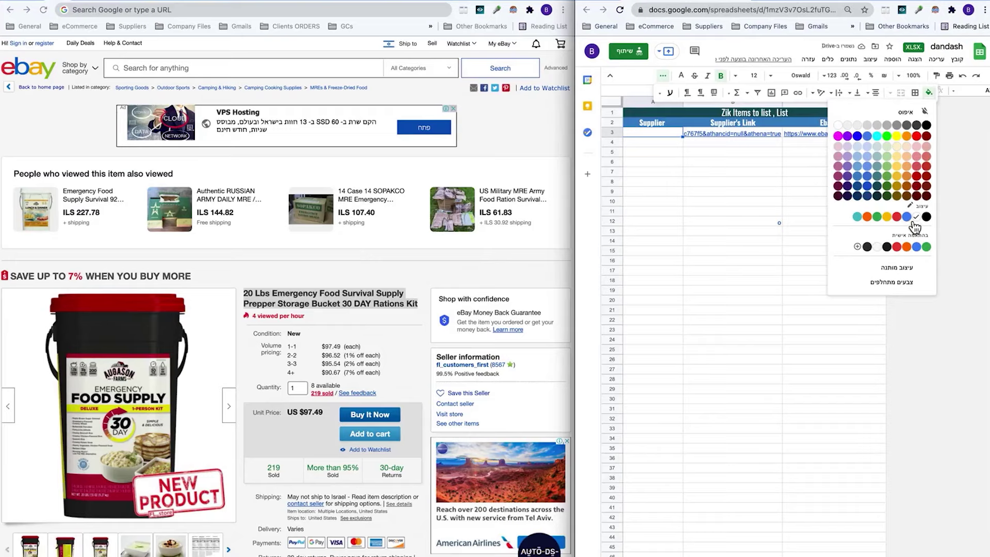
pyautogui.click(907, 217)
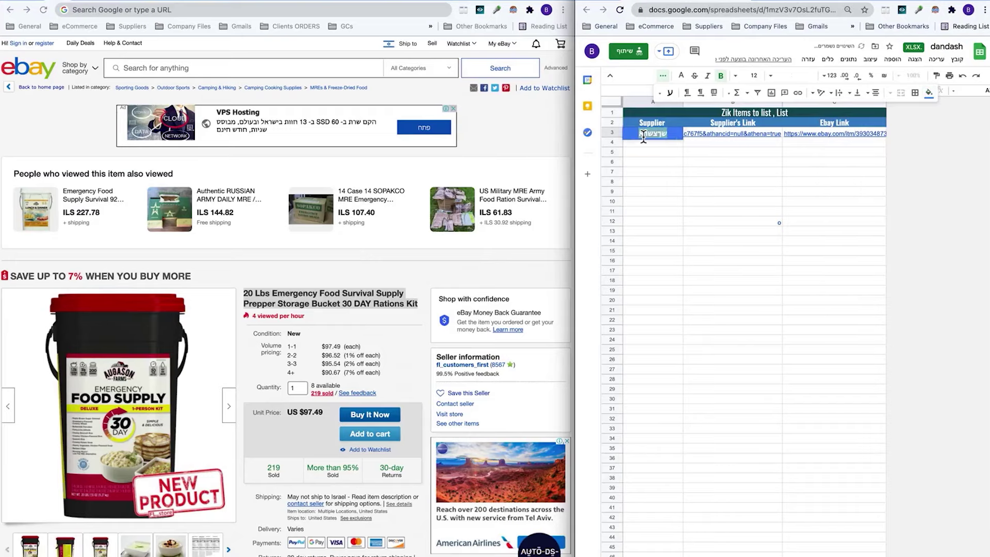
# - Replace A3's text with the supplier name 'Walmrt' and go back to the eBay listing
pyautogui.press('Delete')
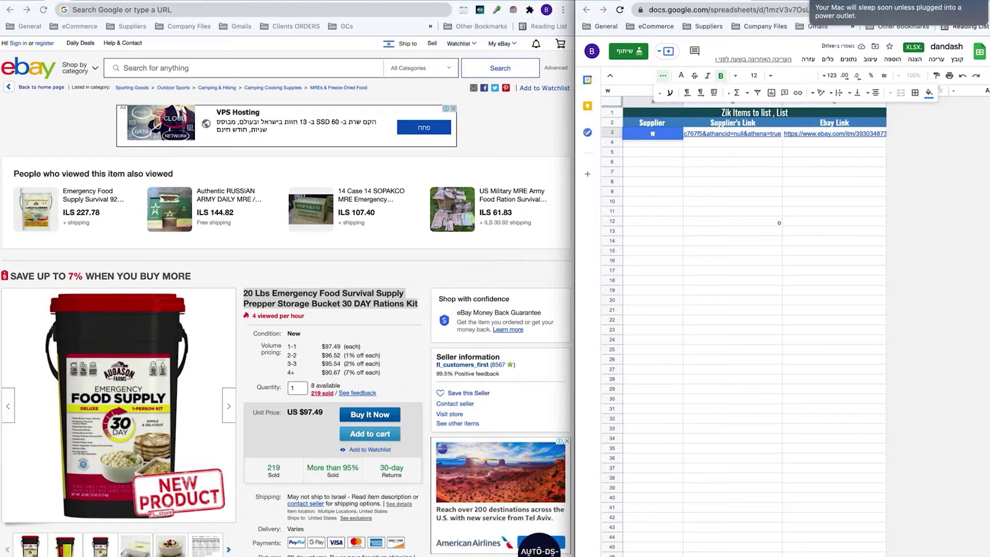
pyautogui.write('Walmrt')
pyautogui.click(881, 232)
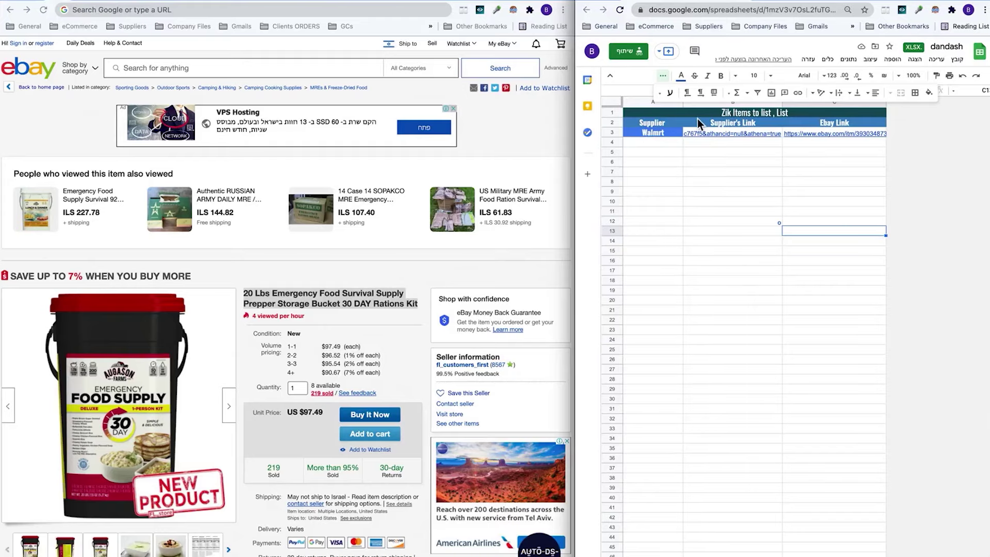
pyautogui.click(393, 173)
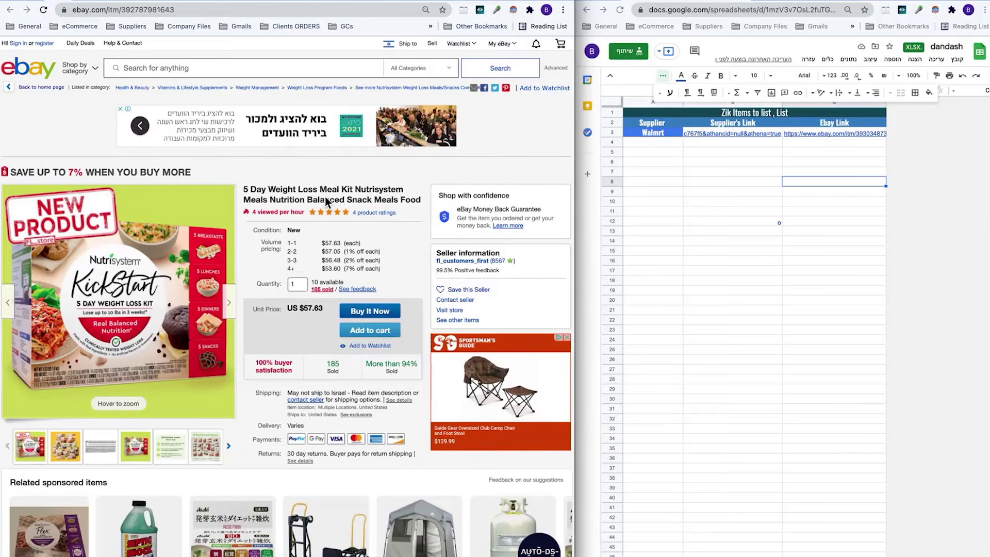
# - Search Google for the Nutrisystem listing title and reopen the closed eBay listing
pyautogui.rightClick(326, 201)
pyautogui.tripleClick(287, 193)
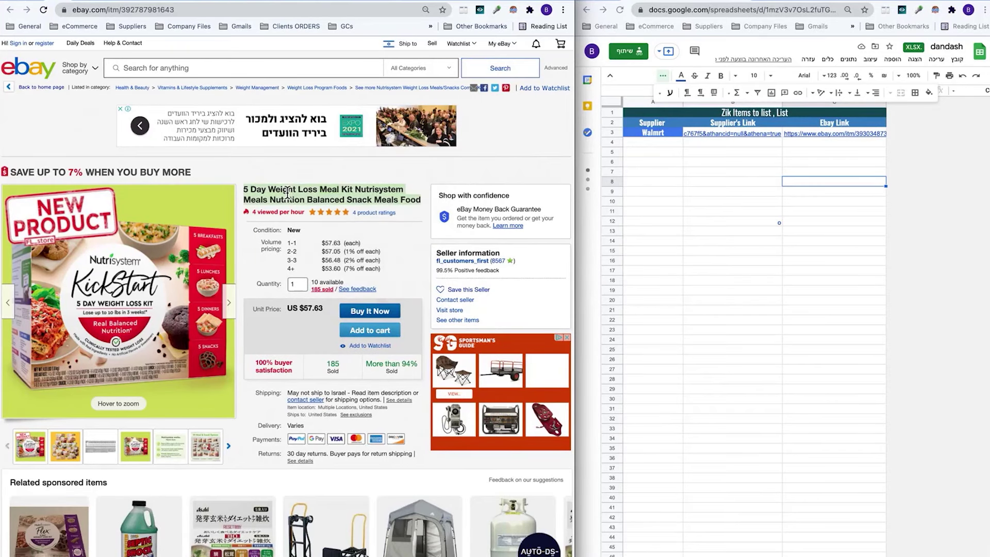
pyautogui.rightClick(287, 193)
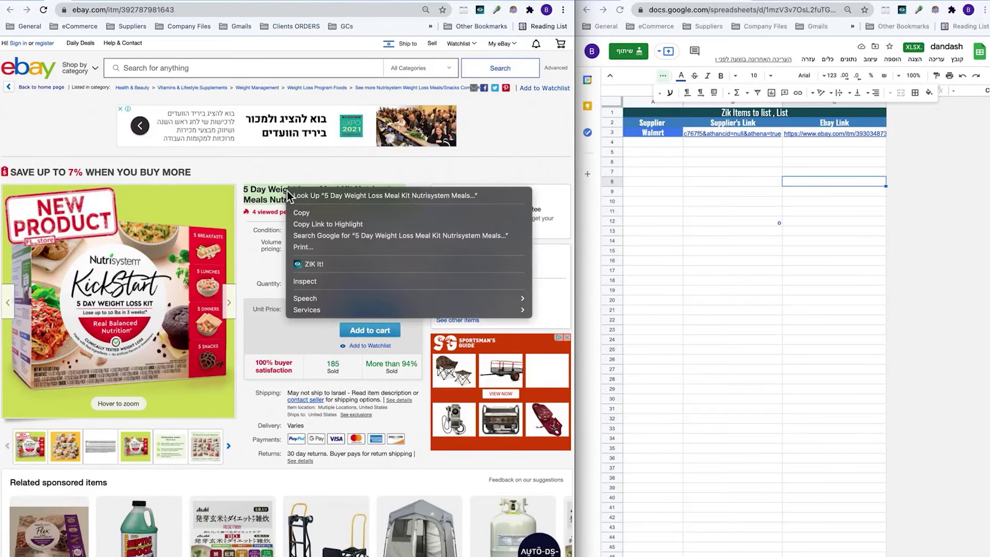
pyautogui.click(337, 236)
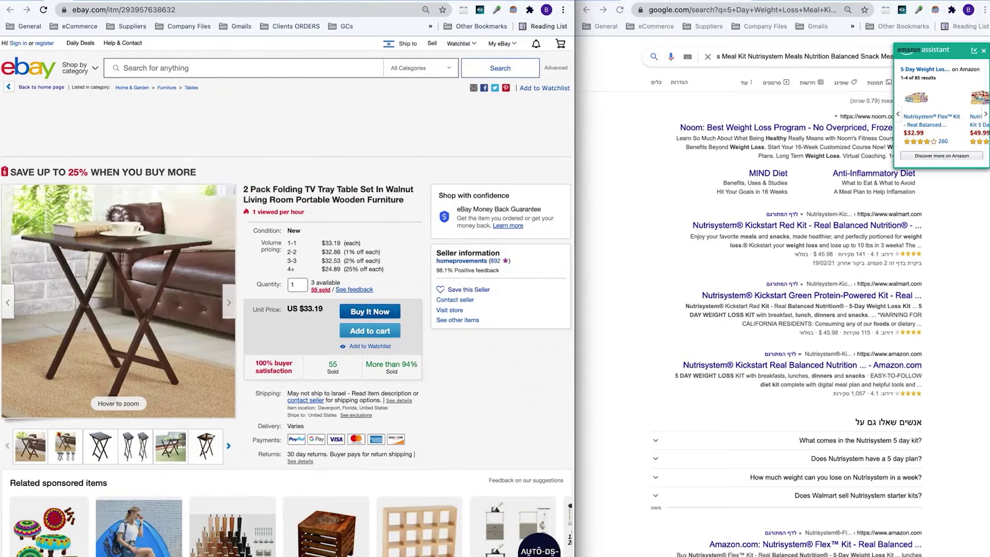
pyautogui.click(144, 0)
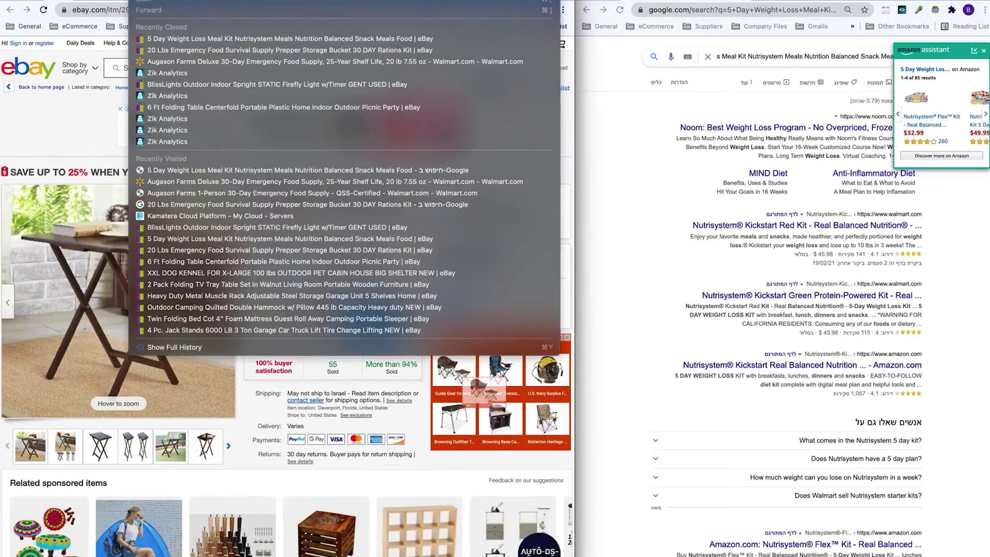
pyautogui.click(178, 42)
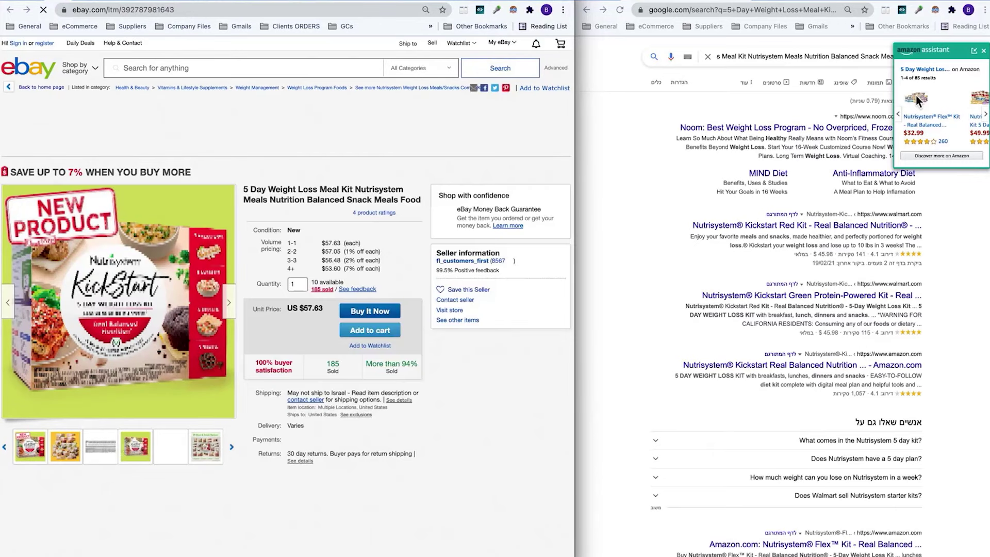
# - Dismiss the Amazon price popup and open the Walmart Nutrisystem Kickstart Red Kit result
pyautogui.click(985, 57)
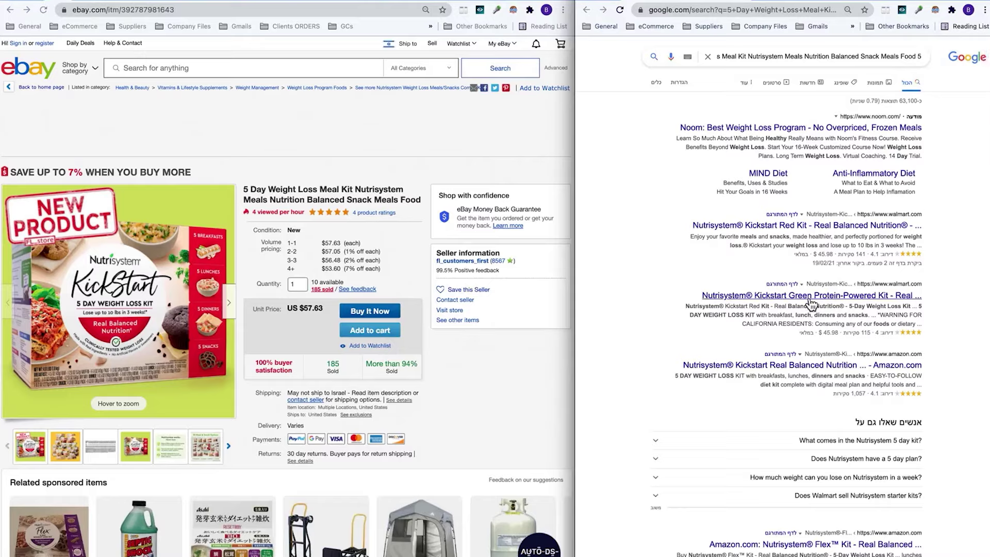
pyautogui.rightClick(820, 232)
pyautogui.click(818, 228)
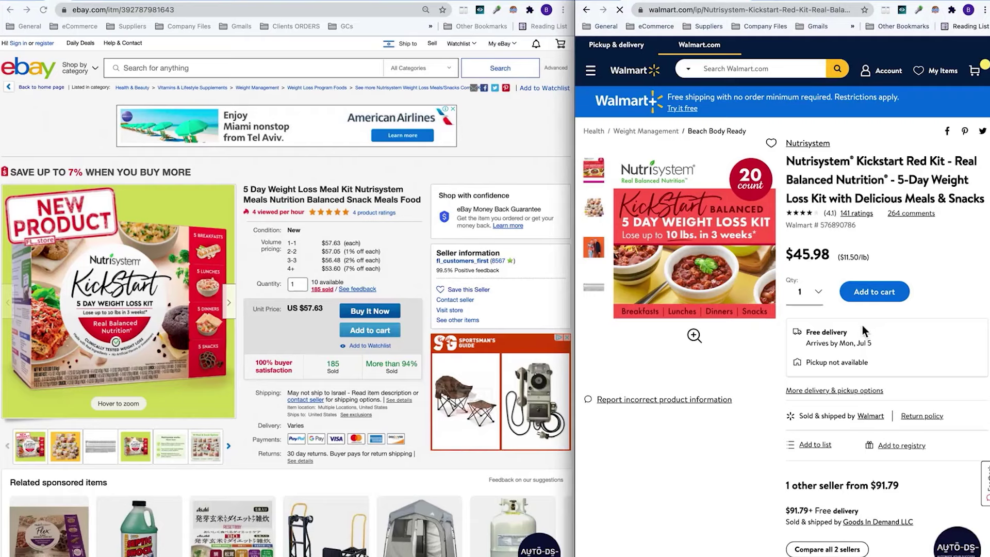
# - Scroll the Walmart Red Kit page, close it, and Google-image-search the eBay product photo
pyautogui.scroll(-5, 862, 330)
pyautogui.scroll(-5, 862, 330)
pyautogui.scroll(10, 862, 330)
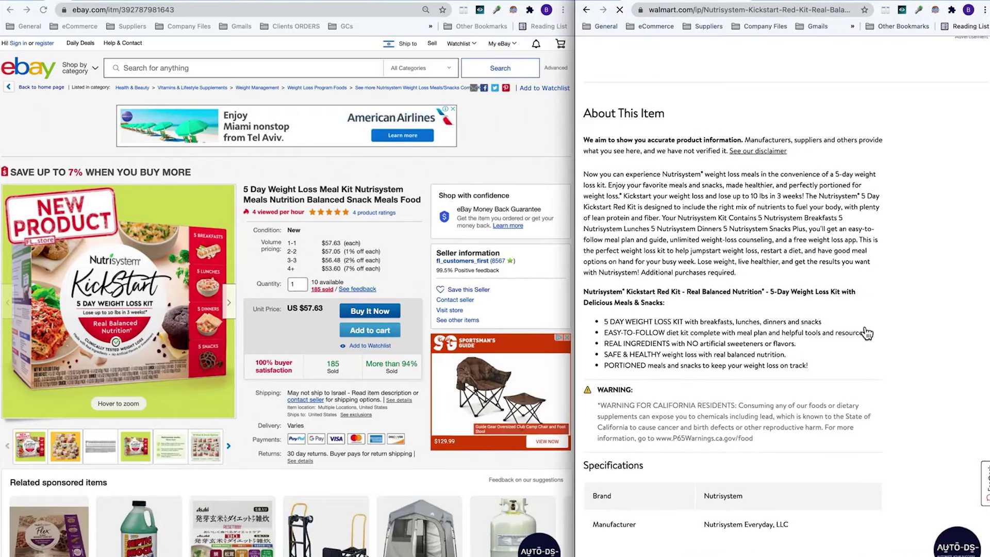
pyautogui.scroll(5, 863, 326)
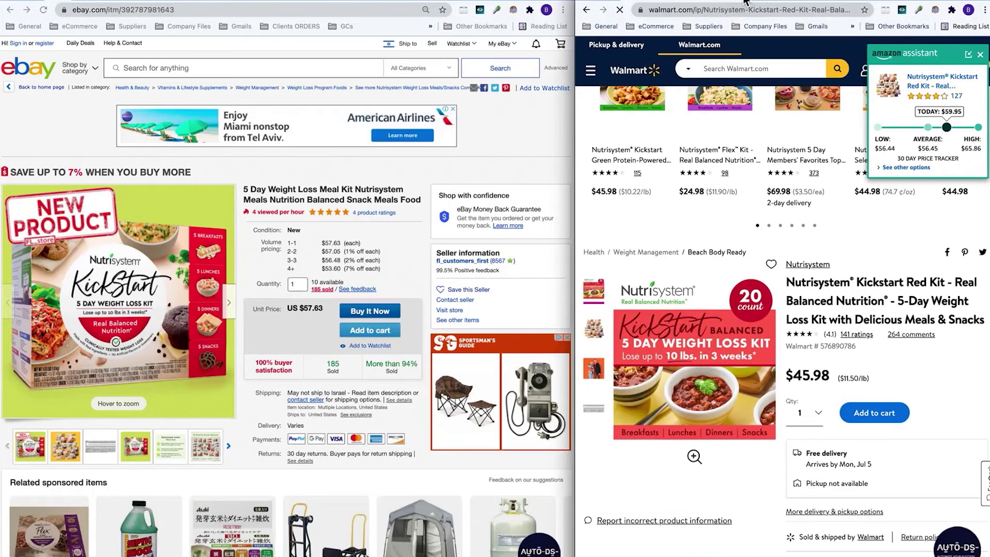
pyautogui.press('super+w')
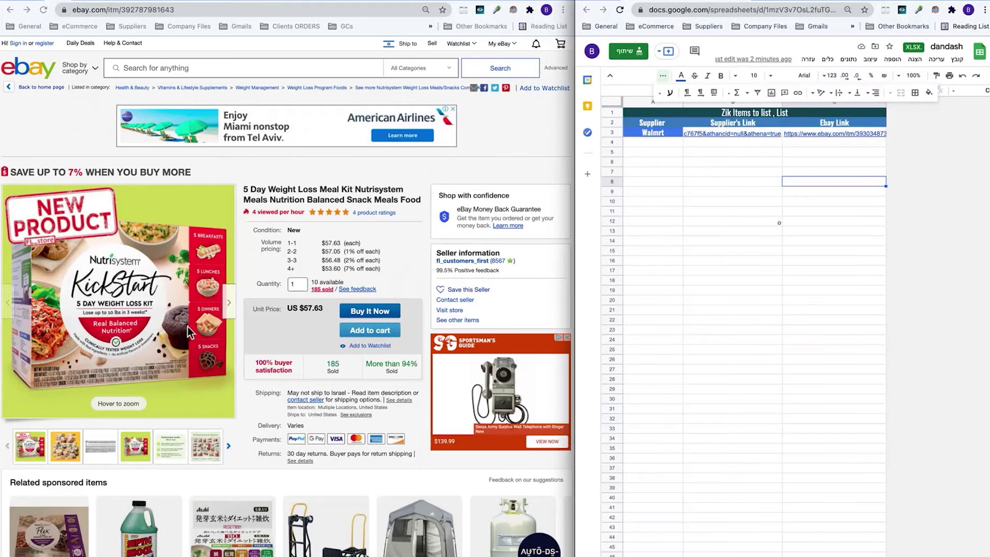
pyautogui.click(154, 336)
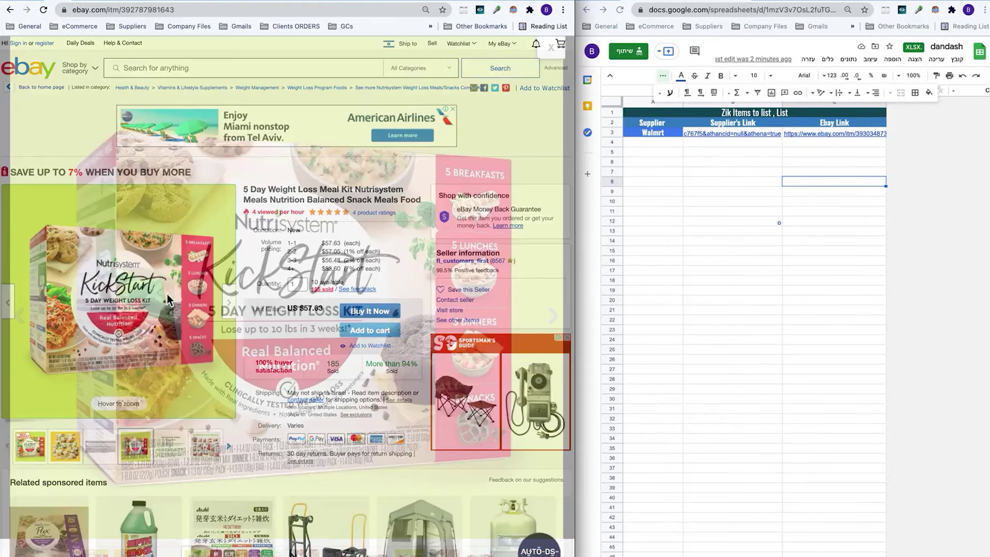
pyautogui.rightClick(168, 293)
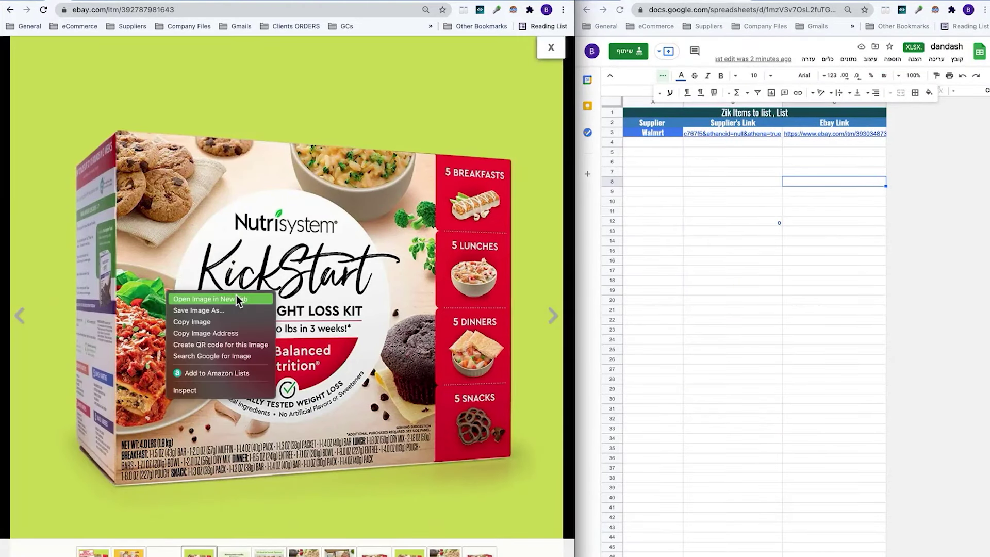
pyautogui.click(229, 356)
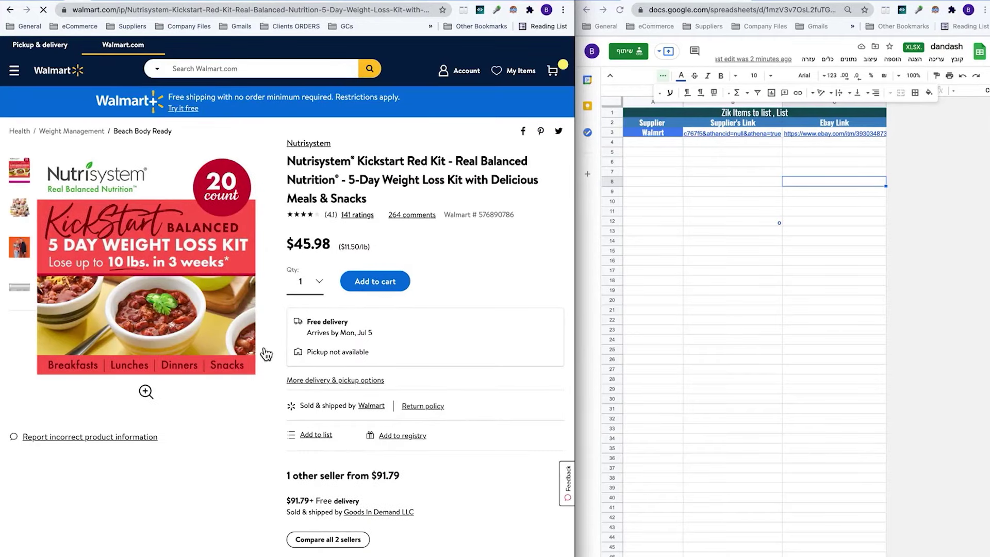
# - Review the image matches, dismiss the Amazon popup and view another Walmart product photo
pyautogui.scroll(-6, 438, 367)
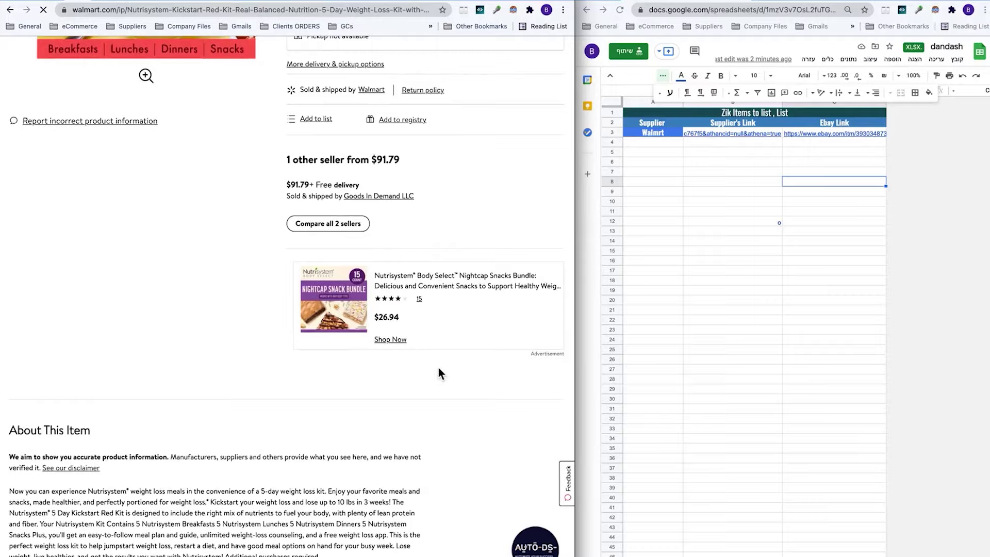
pyautogui.scroll(-5, 439, 367)
pyautogui.scroll(5, 435, 352)
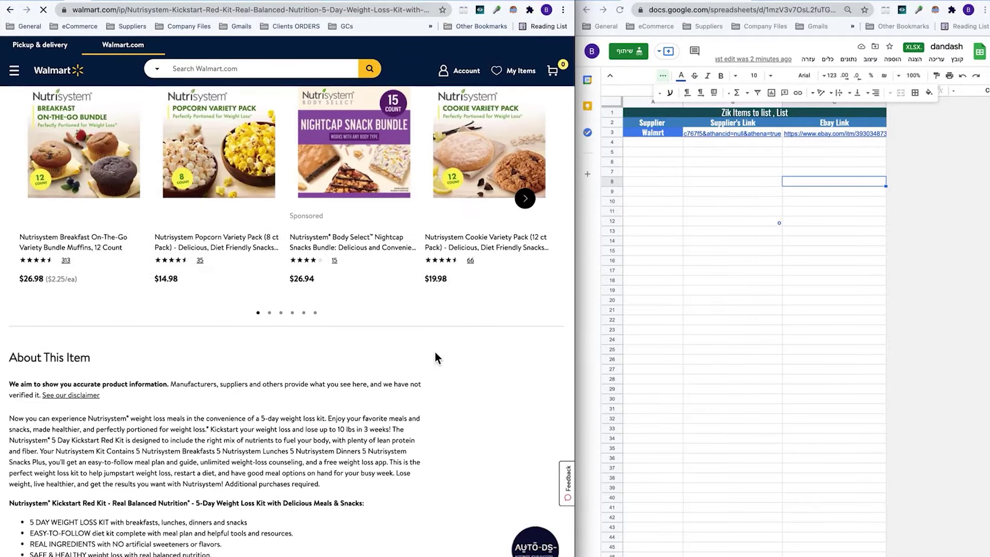
pyautogui.scroll(9, 435, 352)
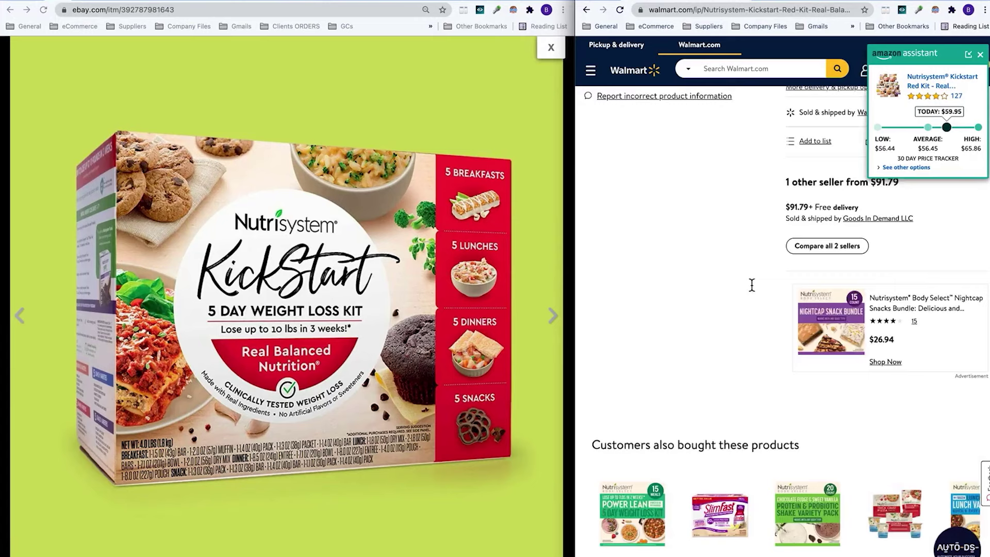
pyautogui.scroll(15, 752, 285)
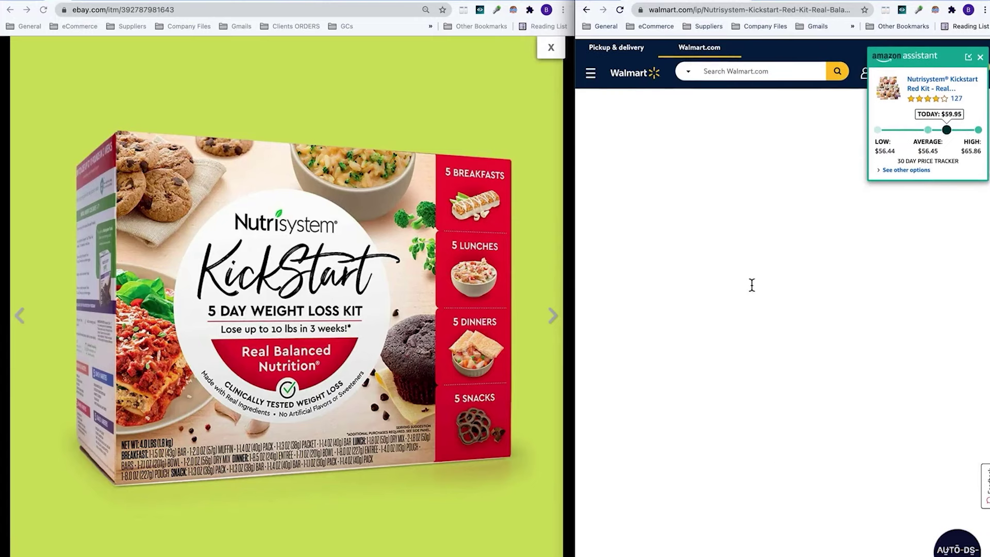
pyautogui.click(982, 54)
pyautogui.scroll(-3, 752, 310)
pyautogui.click(598, 359)
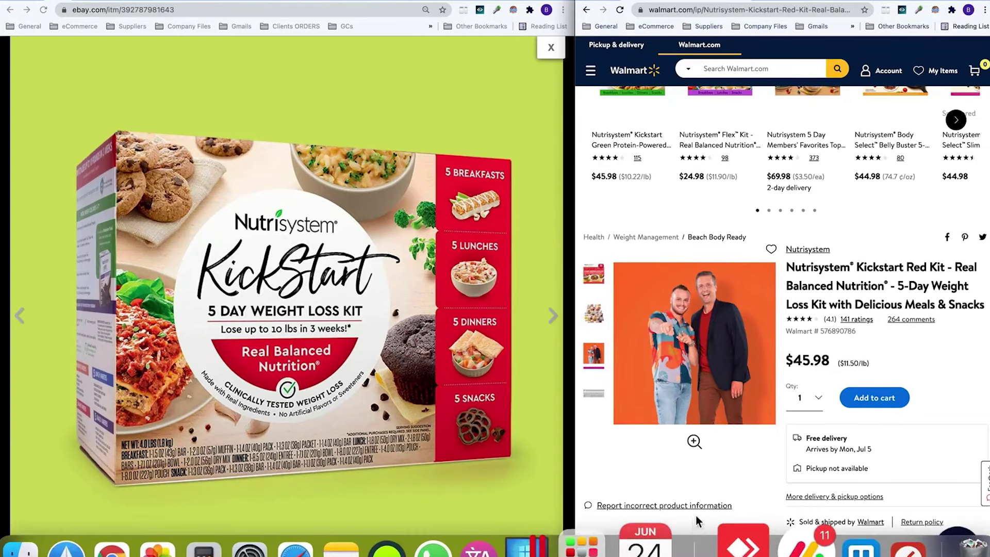
# - Page through the Customers also bought carousel to its last set, then return to the spreadsheet
pyautogui.scroll(-5, 859, 487)
pyautogui.scroll(-6, 859, 487)
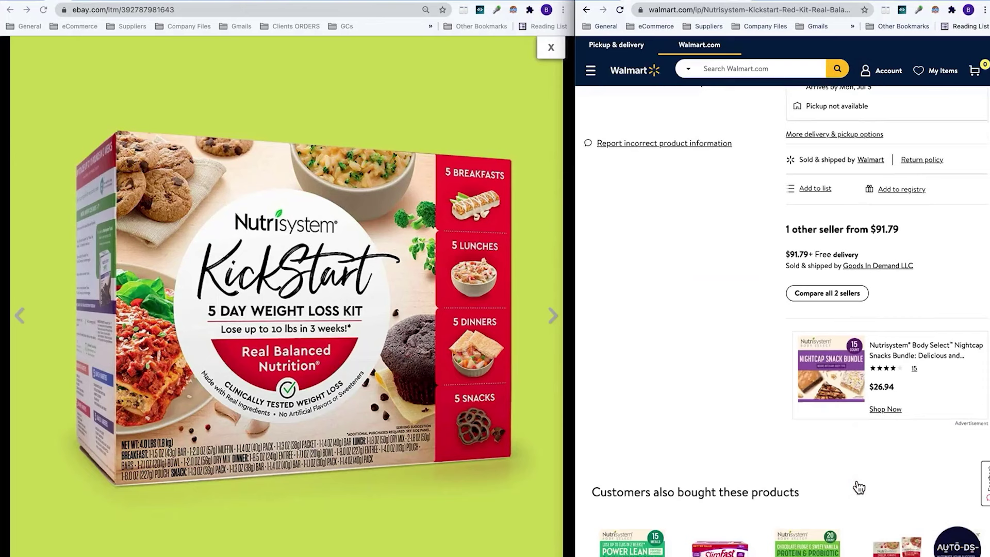
pyautogui.click(957, 423)
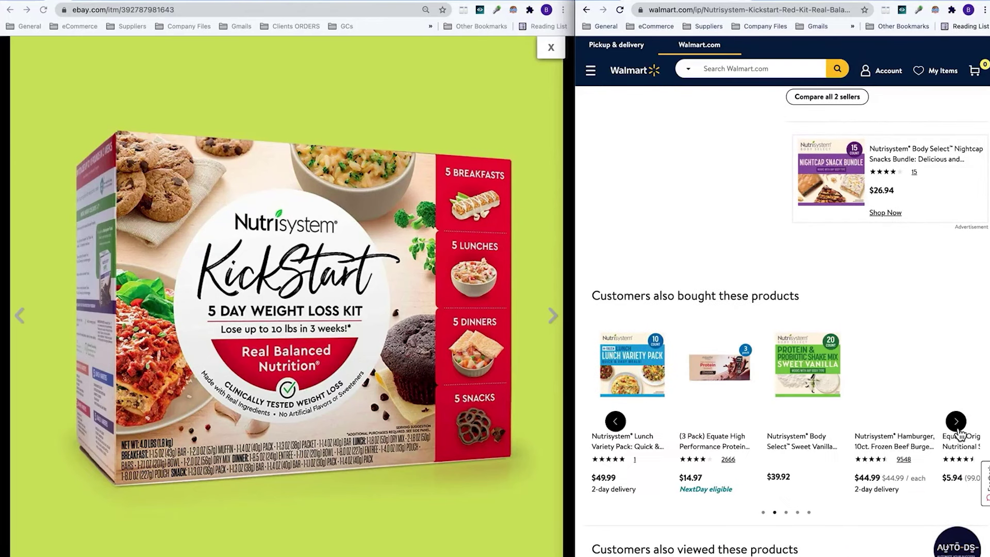
pyautogui.click(957, 428)
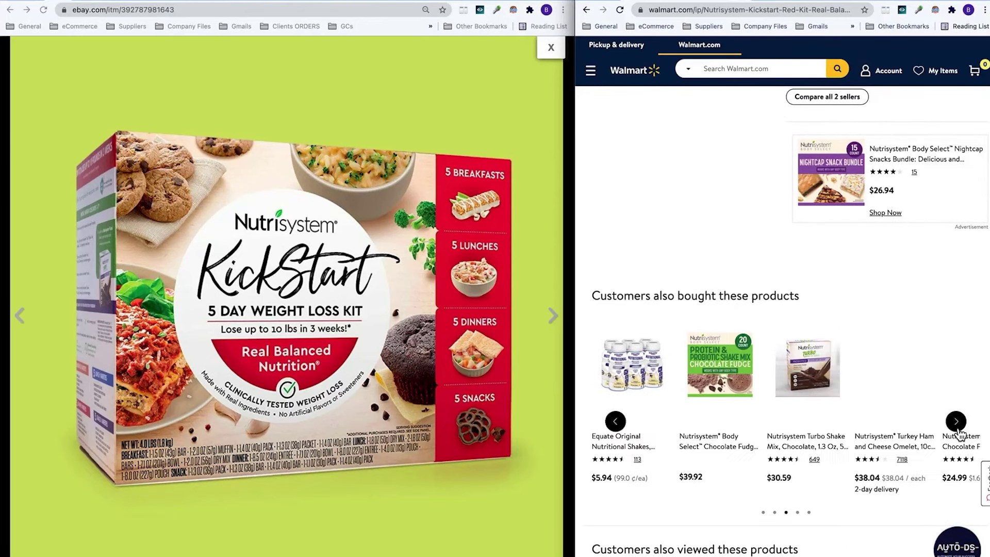
pyautogui.click(957, 428)
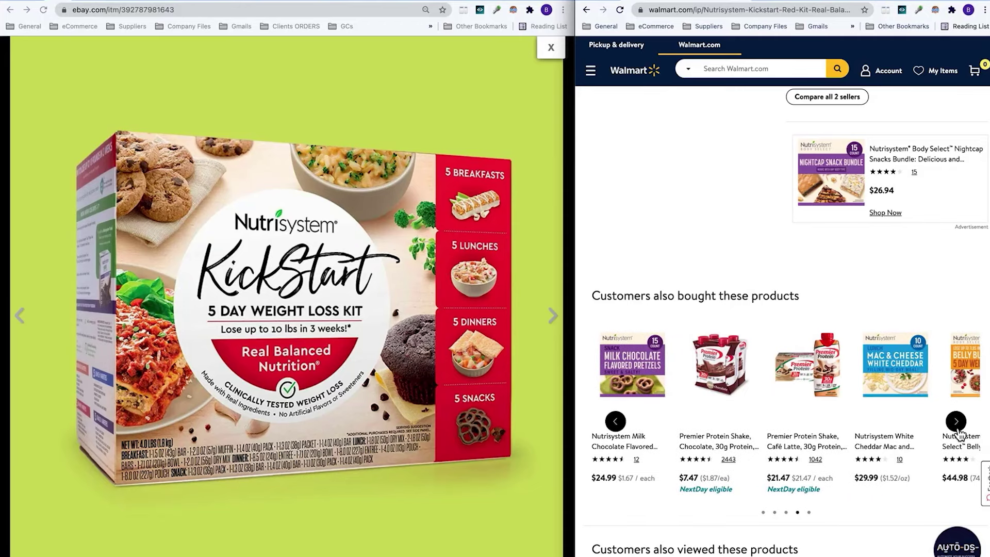
pyautogui.click(958, 430)
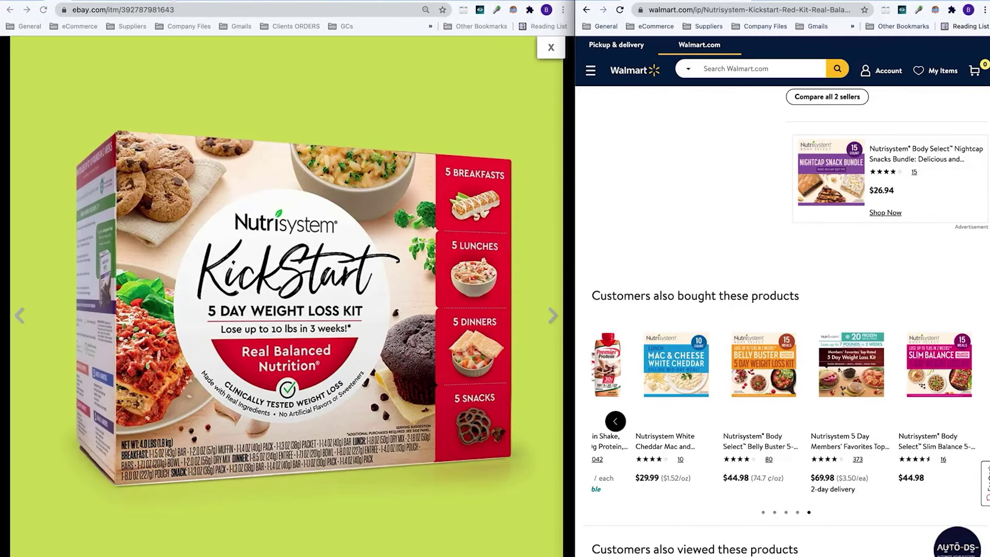
pyautogui.click(745, 2)
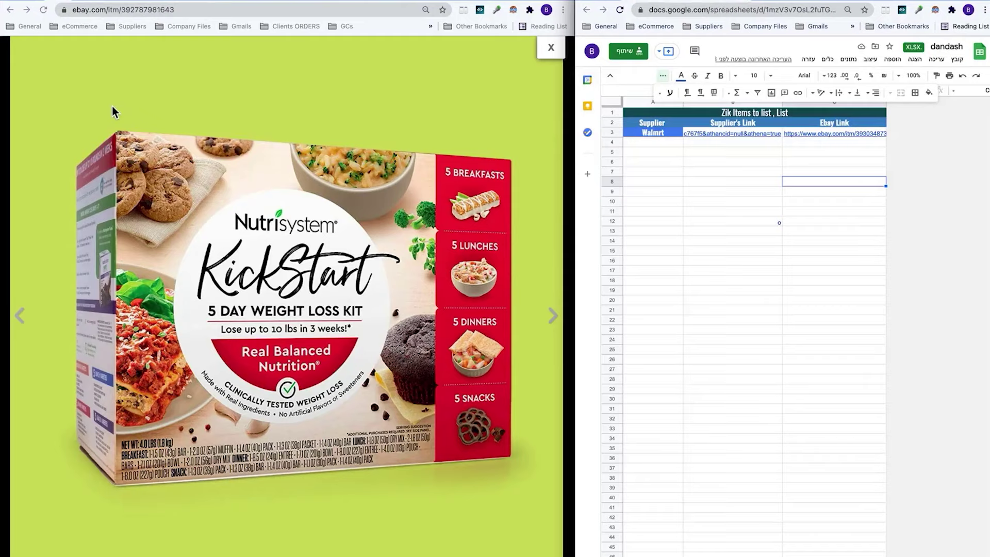
pyautogui.press('Escape')
pyautogui.scroll(-5, 241, 329)
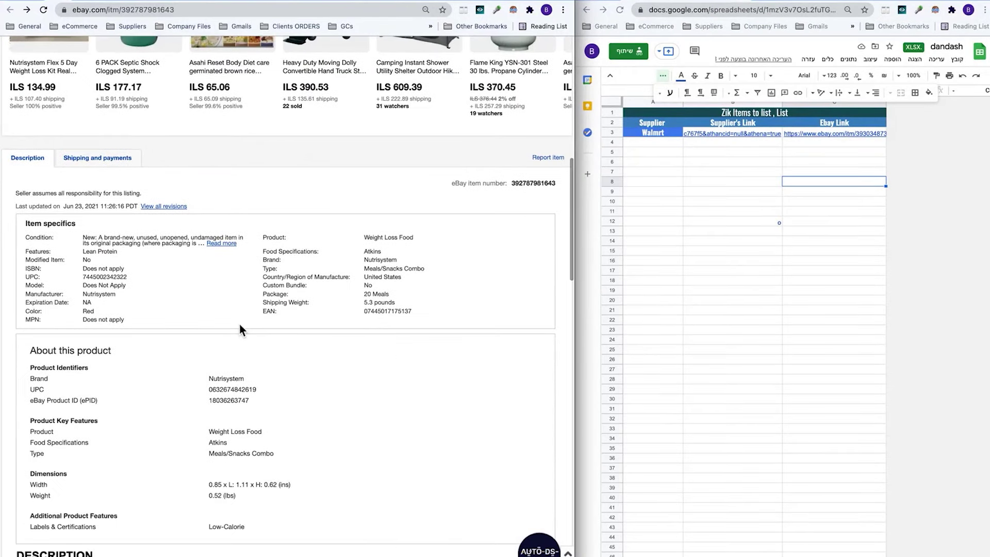
pyautogui.doubleClick(113, 278)
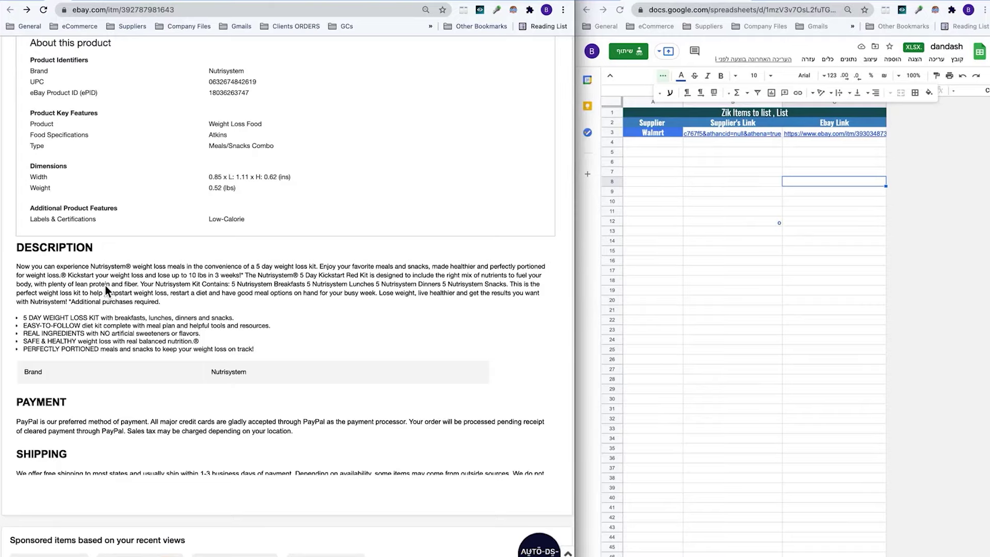
pyautogui.scroll(2, 174, 301)
pyautogui.scroll(-3, 175, 301)
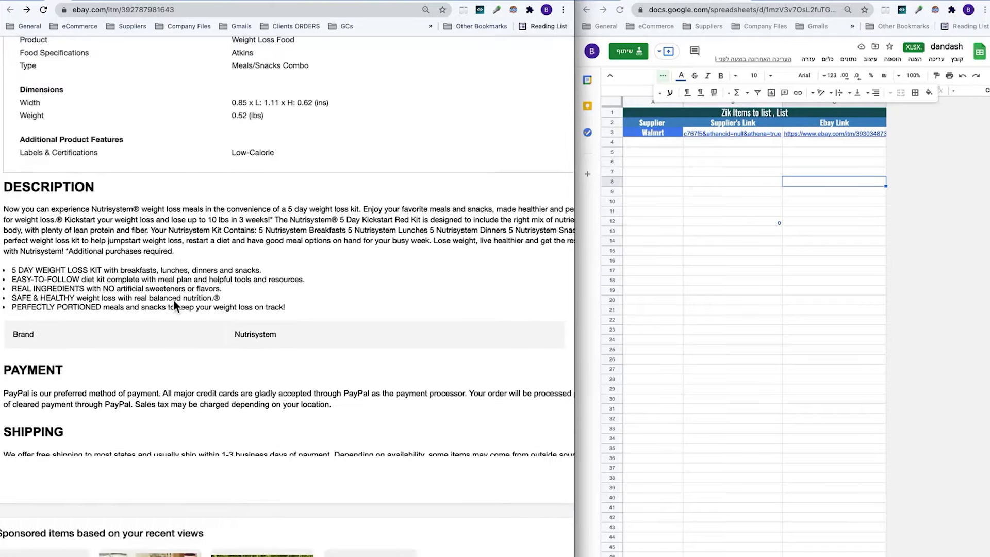
pyautogui.rightClick(174, 301)
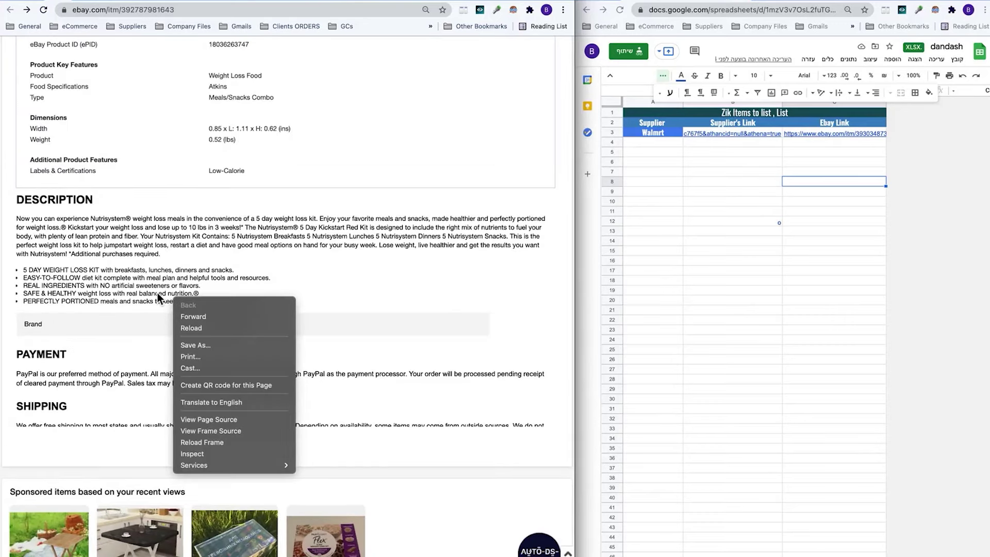
pyautogui.rightClick(156, 291)
pyautogui.scroll(3, 175, 295)
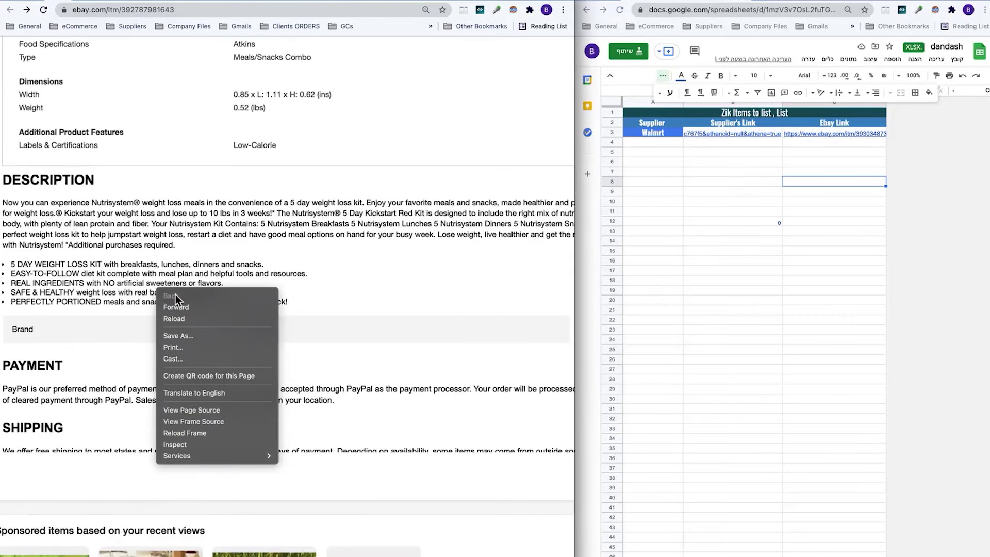
pyautogui.scroll(-3, 130, 241)
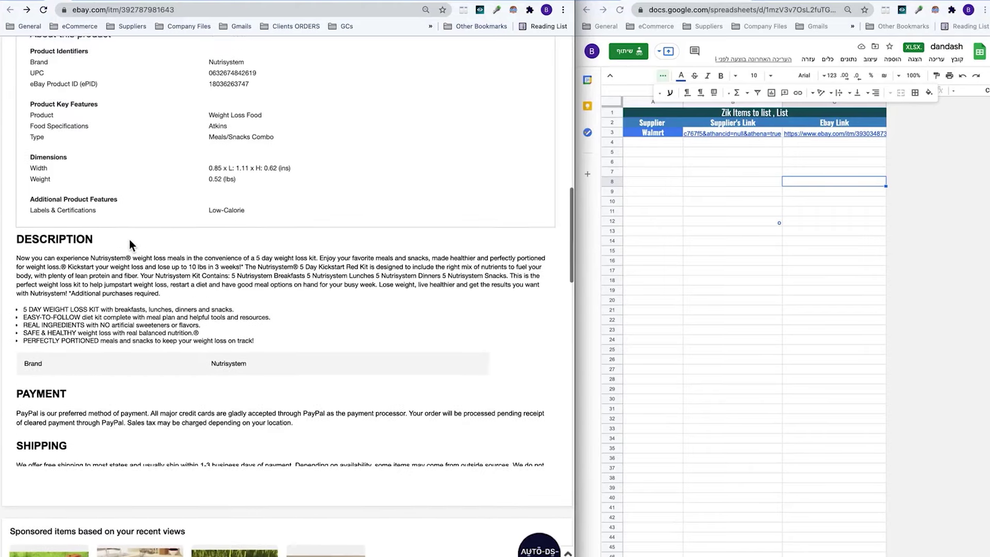
pyautogui.scroll(3, 129, 239)
pyautogui.scroll(5, 212, 287)
# - Google the UPC, widen the left window, and open the 2 Pack Folding TV Tray Table listing
pyautogui.rightClick(120, 252)
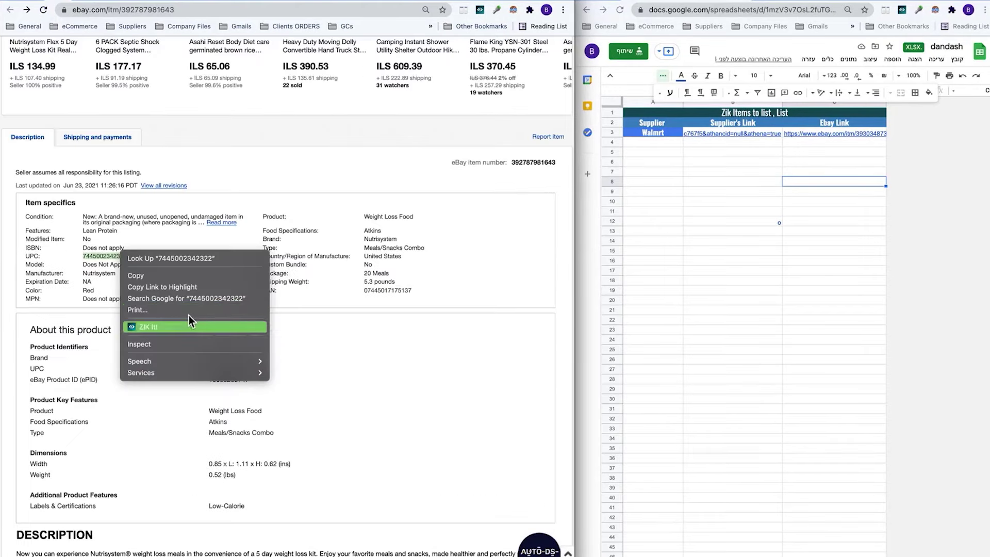
pyautogui.click(193, 302)
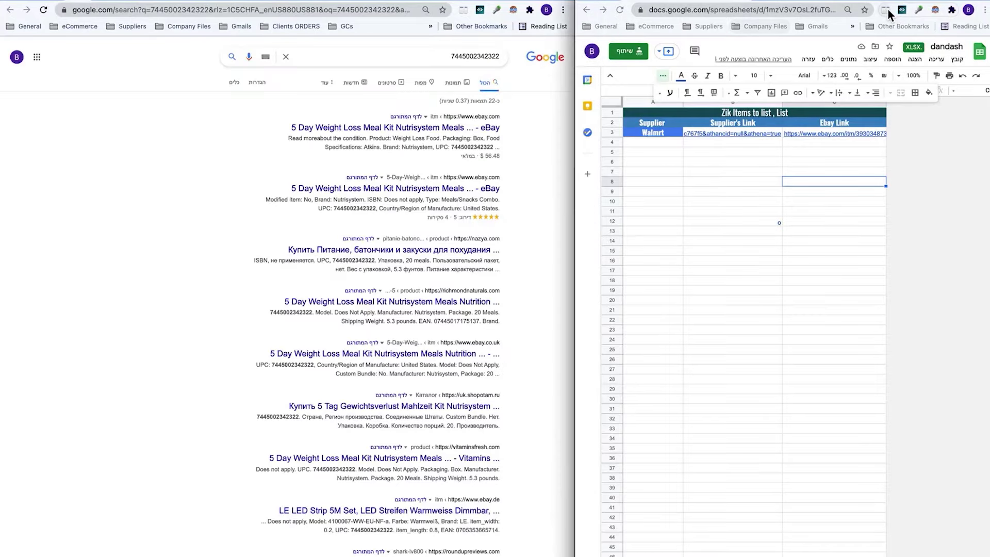
pyautogui.click(887, 11)
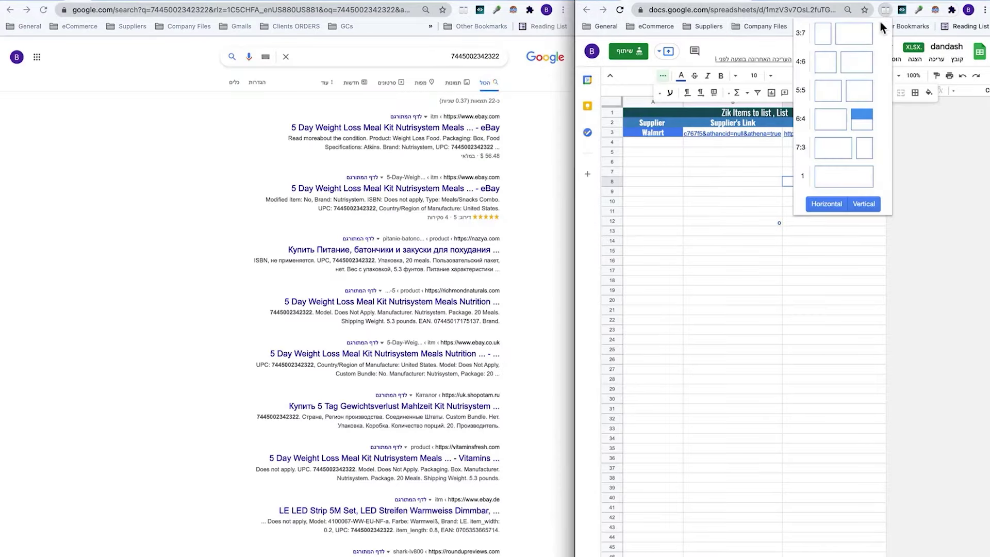
pyautogui.click(866, 150)
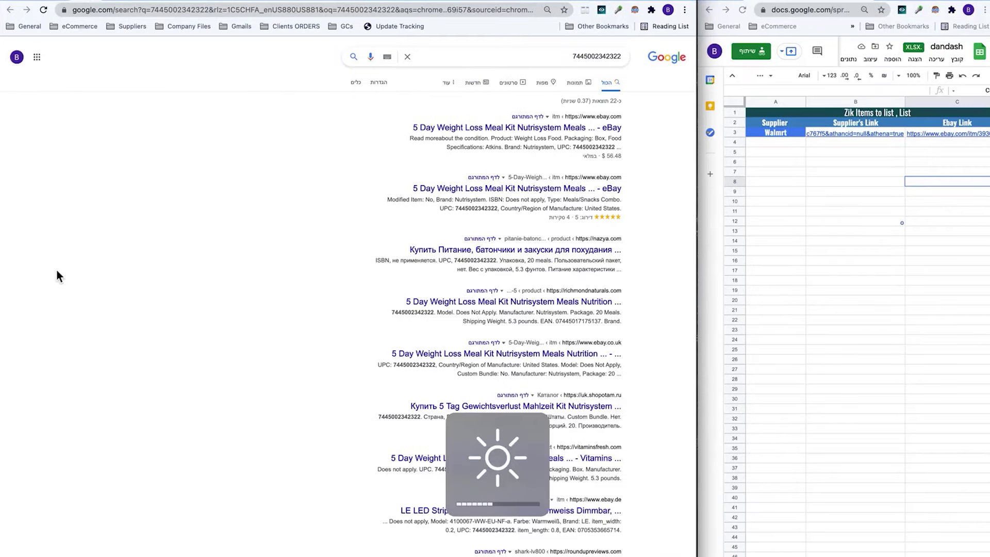
pyautogui.click(443, 129)
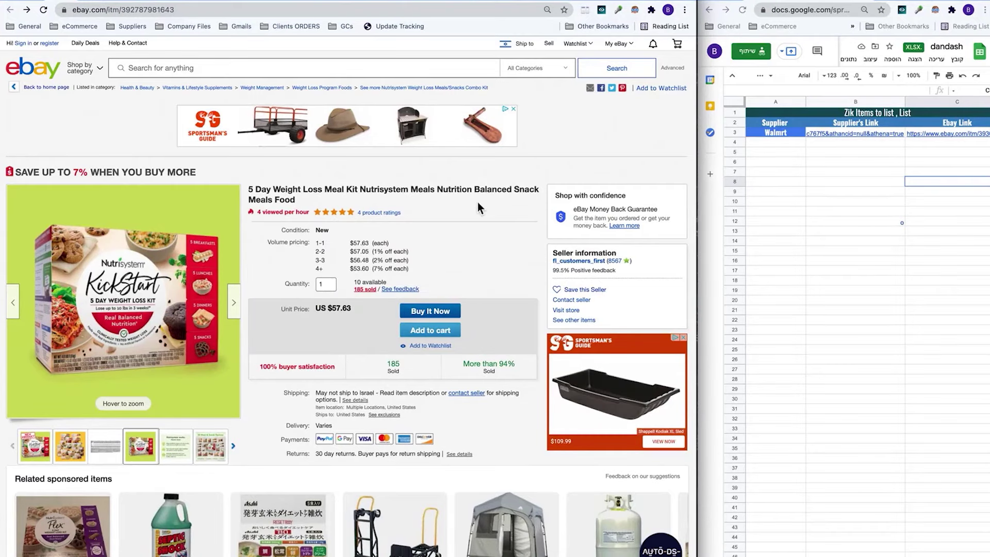
pyautogui.scroll(-10, 477, 200)
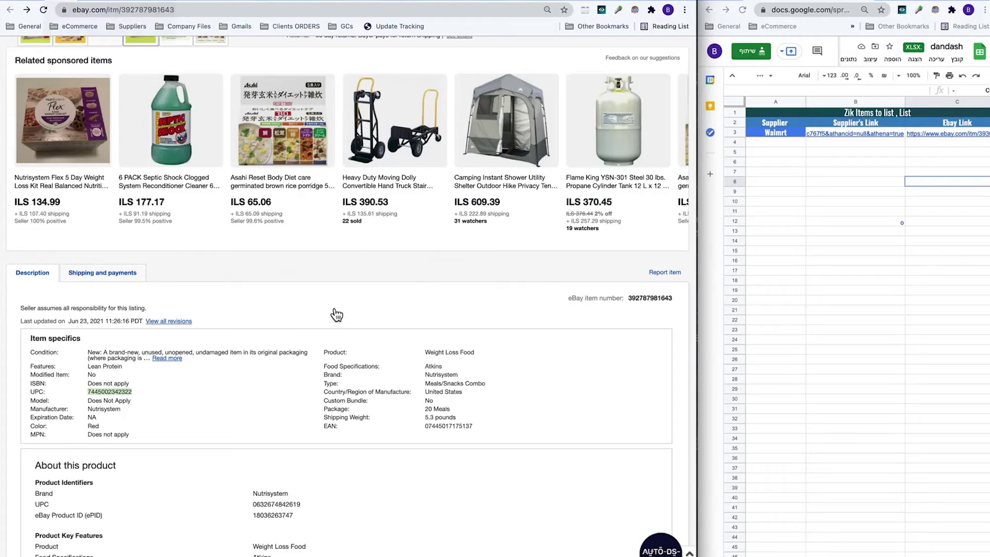
pyautogui.scroll(8, 99, 40)
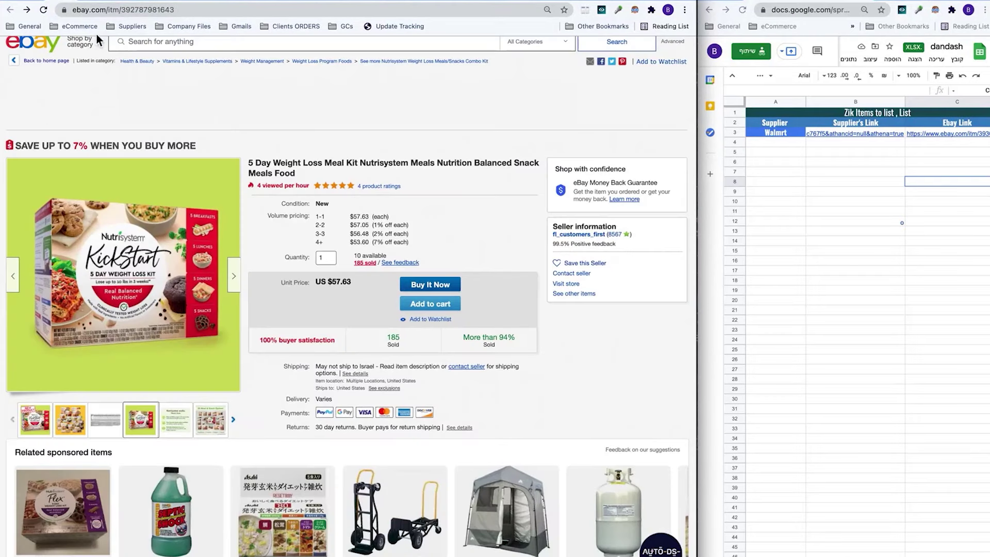
pyautogui.click(67, 1)
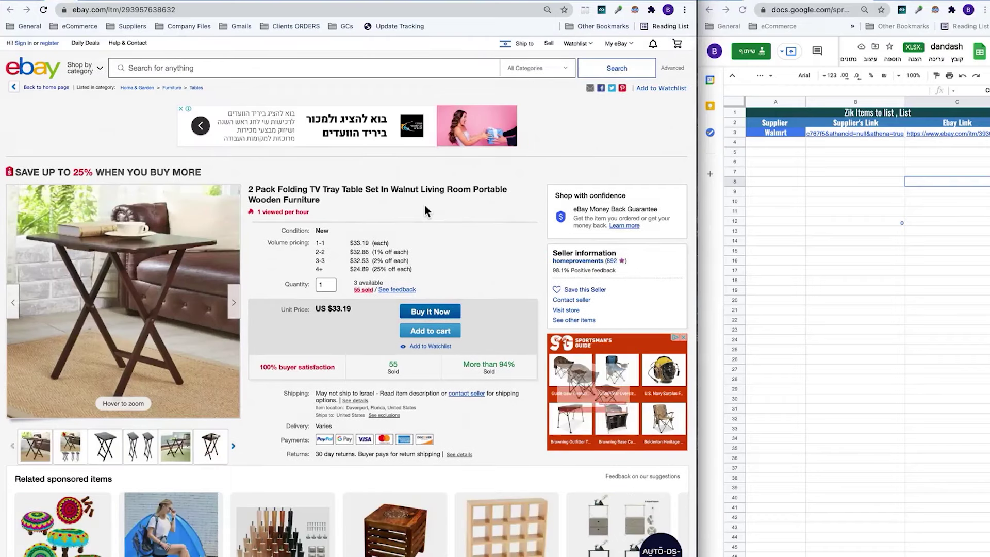
# - Google the TV tray table title, open the Walmart Mainstays result, then return to the eBay listing
pyautogui.tripleClick(425, 205)
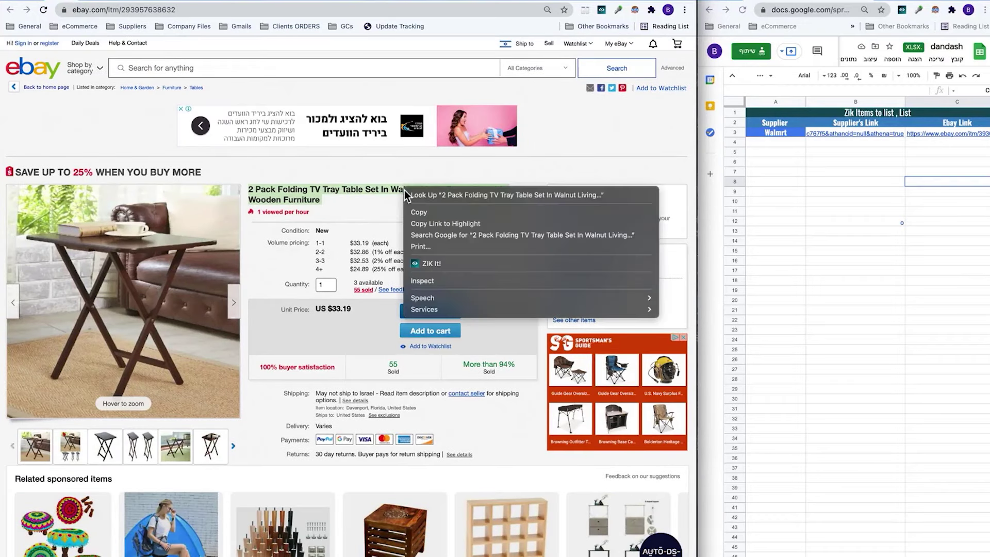
pyautogui.rightClick(405, 189)
pyautogui.click(437, 237)
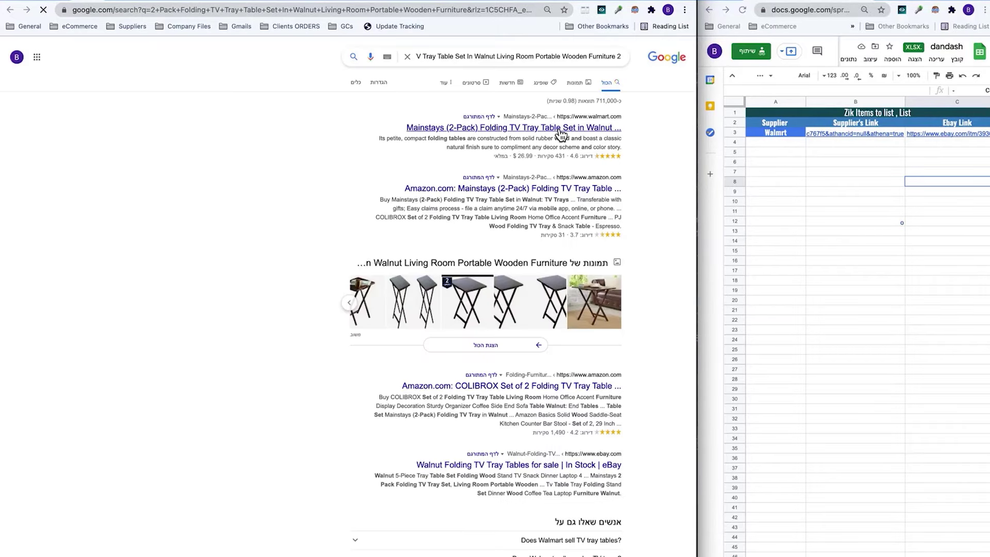
pyautogui.click(561, 128)
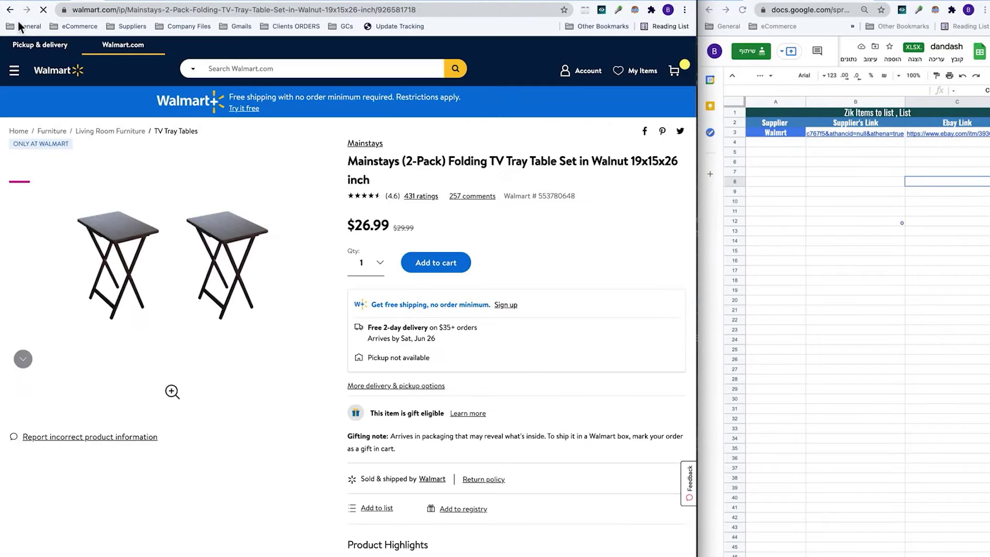
pyautogui.click(65, 3)
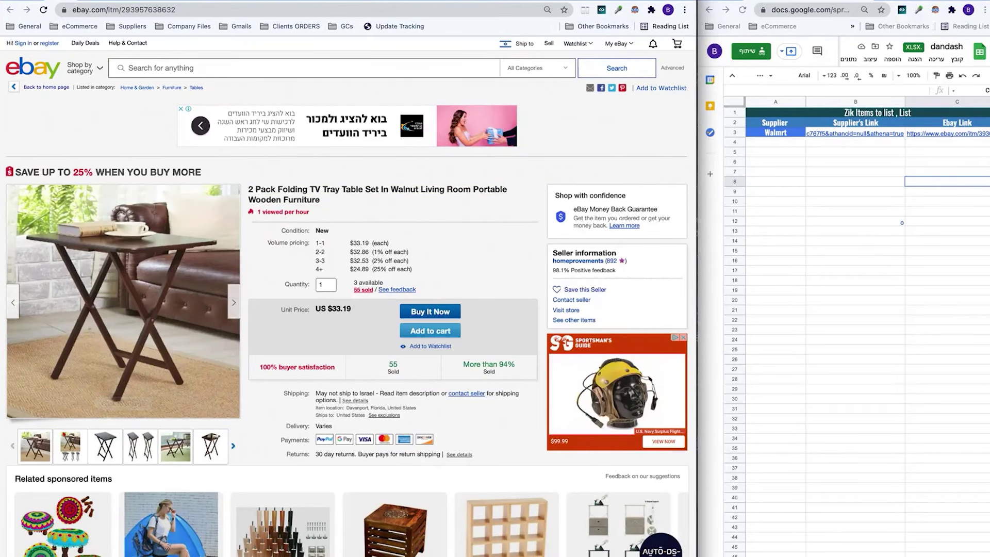
pyautogui.moveTo(475, 549)
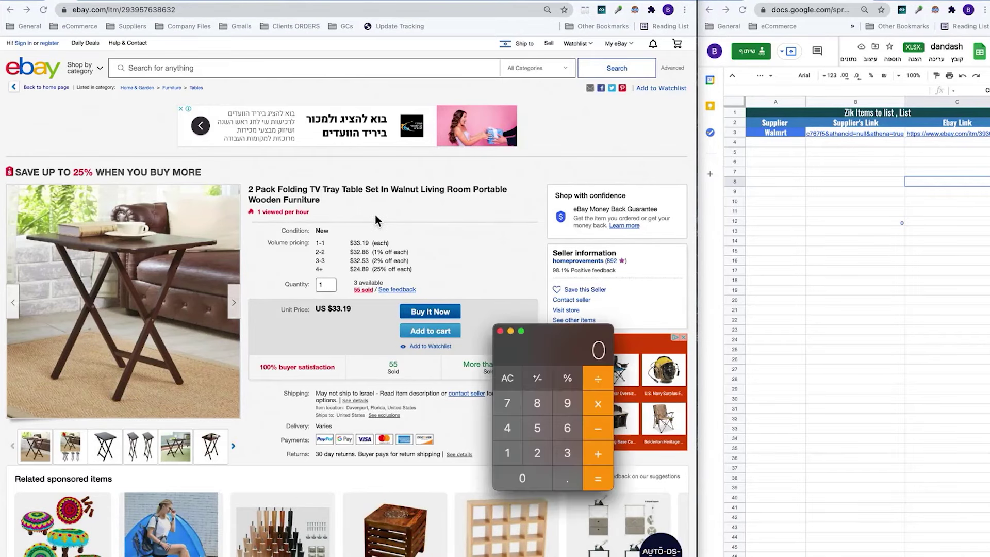
# - In Calculator, take the 15% fee off the $33.19 eBay price
pyautogui.moveTo(551, 335); pyautogui.dragTo(822, 194)
pyautogui.write('33')
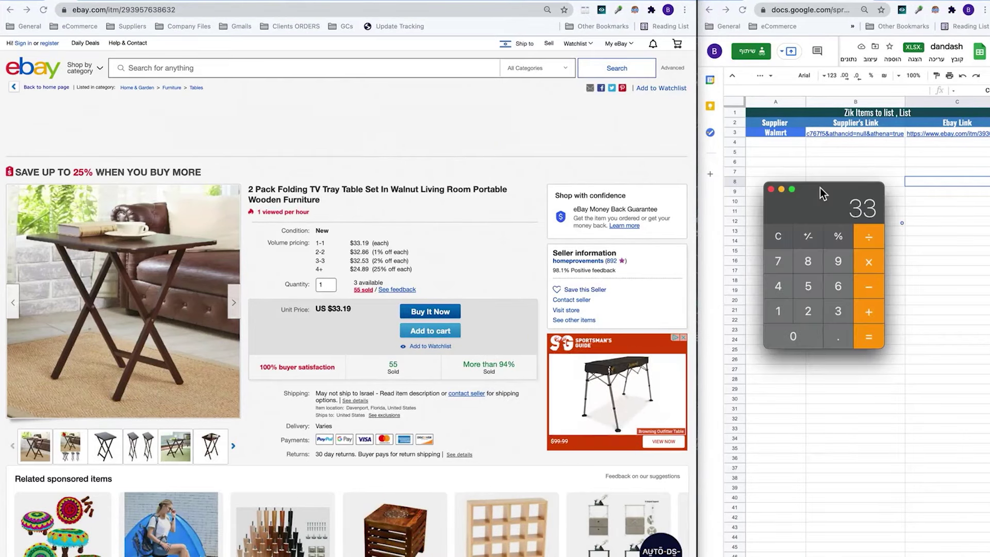
pyautogui.write('.1')
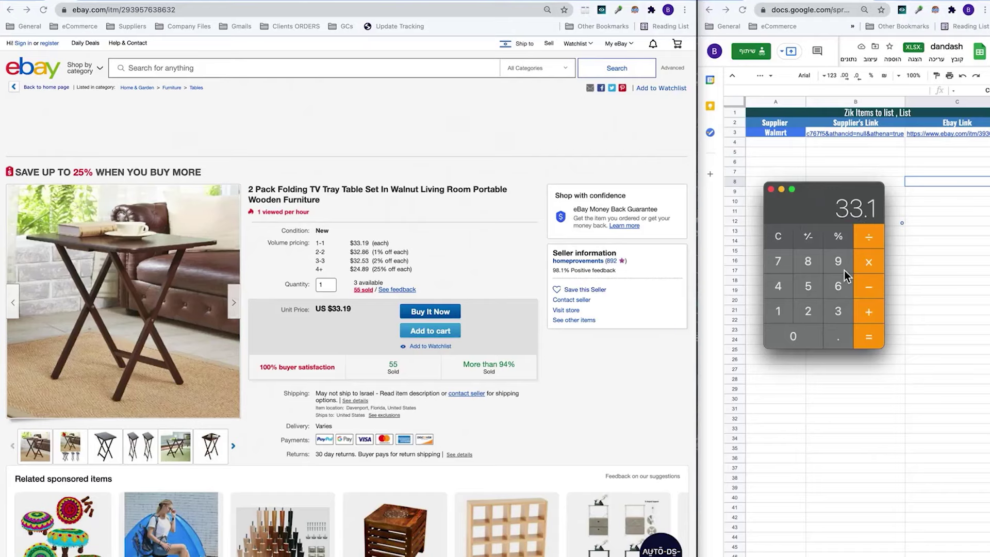
pyautogui.write('9')
pyautogui.click(868, 288)
pyautogui.write('1')
pyautogui.click(809, 287)
pyautogui.click(839, 236)
pyautogui.click(869, 338)
# - Subtract the $26.99 Walmart price to get the 1.2215 profit
pyautogui.click(86, 2)
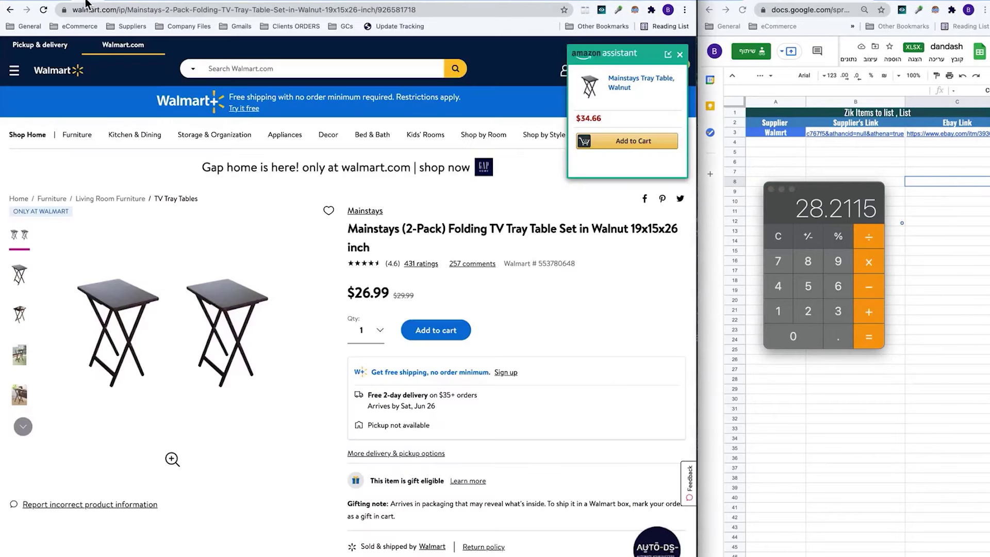
pyautogui.click(881, 273)
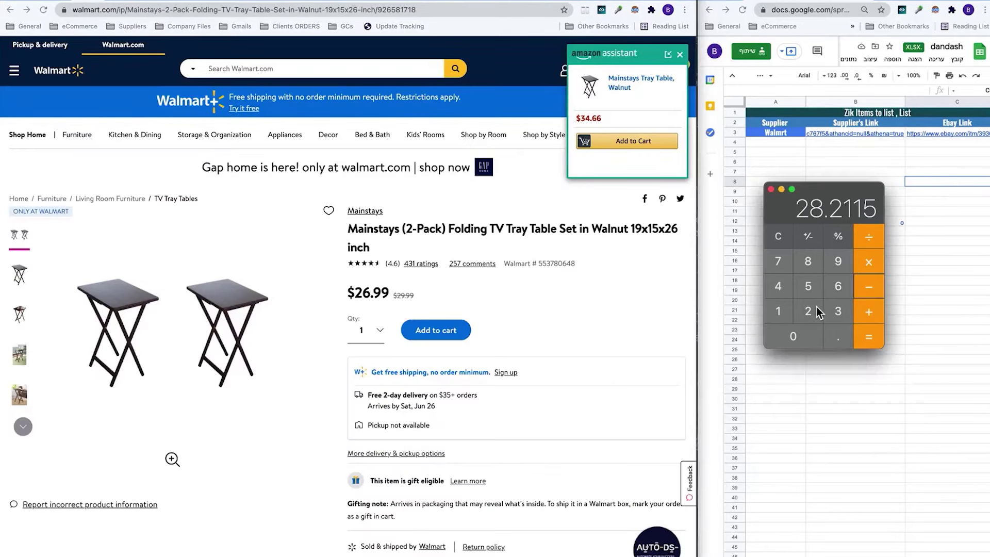
pyautogui.click(814, 311)
pyautogui.click(832, 289)
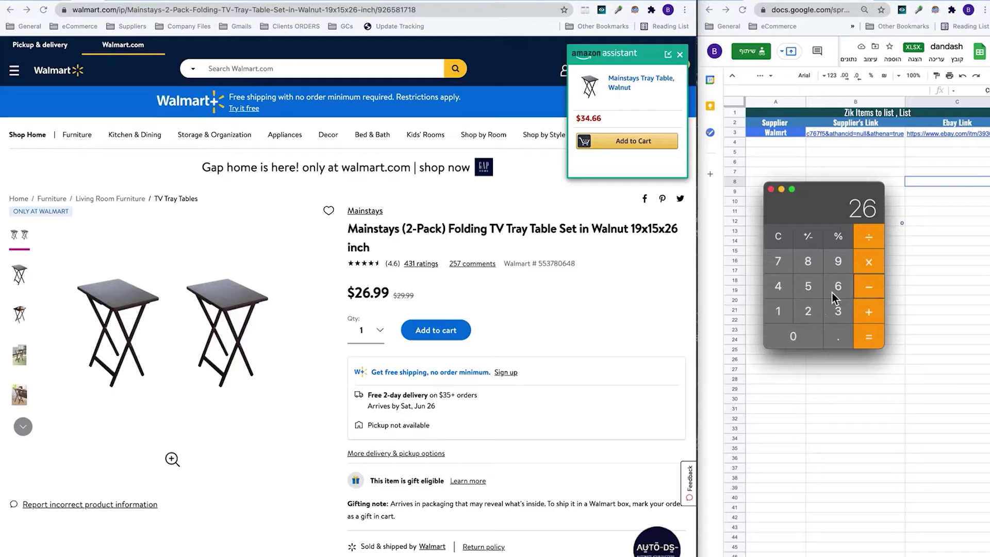
pyautogui.click(837, 338)
pyautogui.doubleClick(840, 264)
pyautogui.click(864, 339)
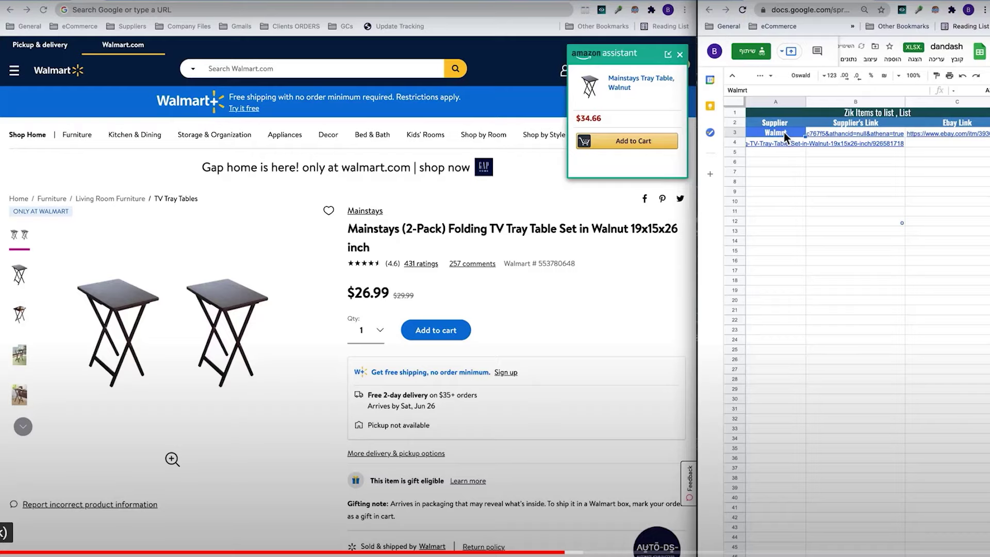
# - Log Walmrt and the tray table's Walmart and eBay links in row 4
pyautogui.hotkey('shift', 'Down')
pyautogui.hotkey('ctrl', 'v')
pyautogui.click(100, 5)
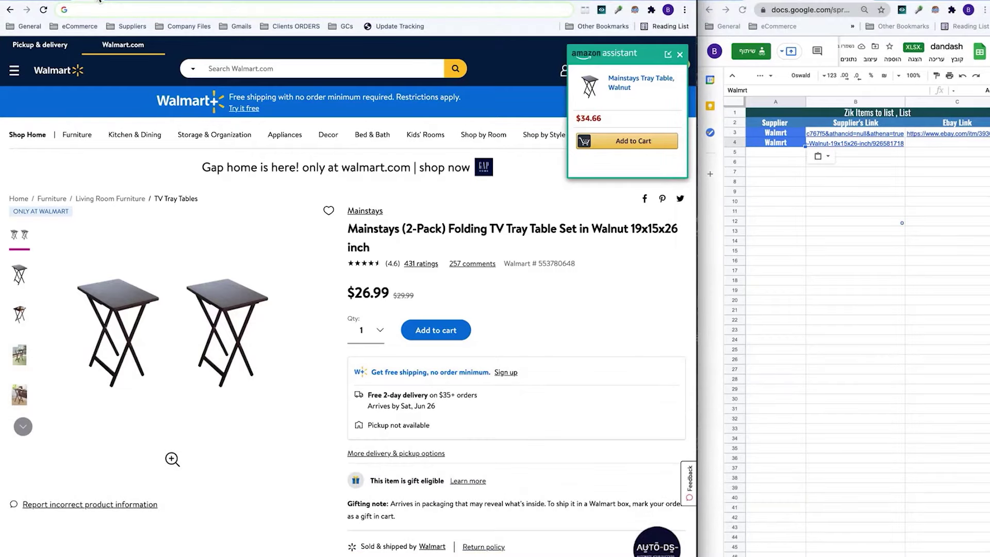
pyautogui.click(72, 2)
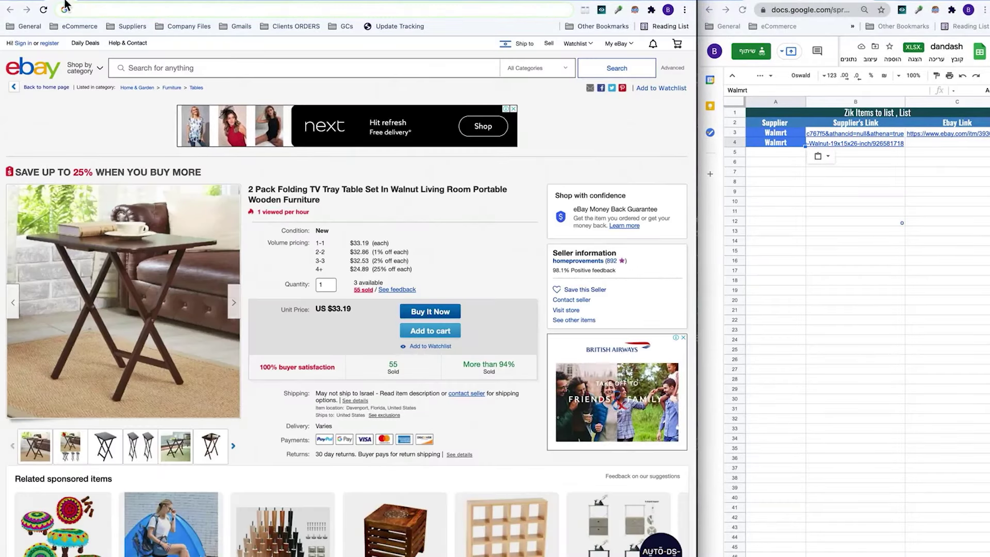
pyautogui.hotkey('ctrl', 'w')
# - Open the XXL dog kennel listing, Google its title, and open the Walmart Suncast dog house result
pyautogui.click(925, 164)
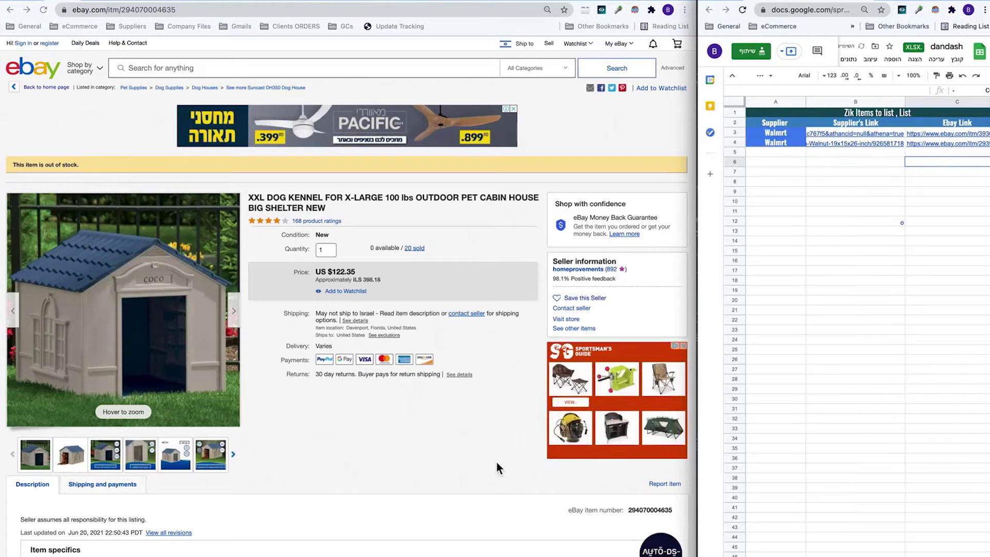
pyautogui.tripleClick(279, 202)
pyautogui.rightClick(300, 198)
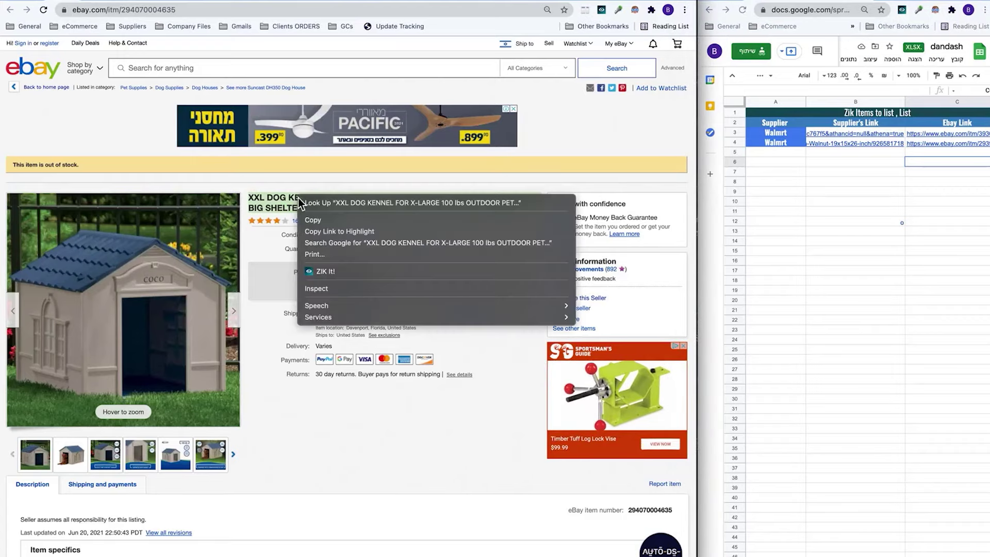
pyautogui.click(328, 243)
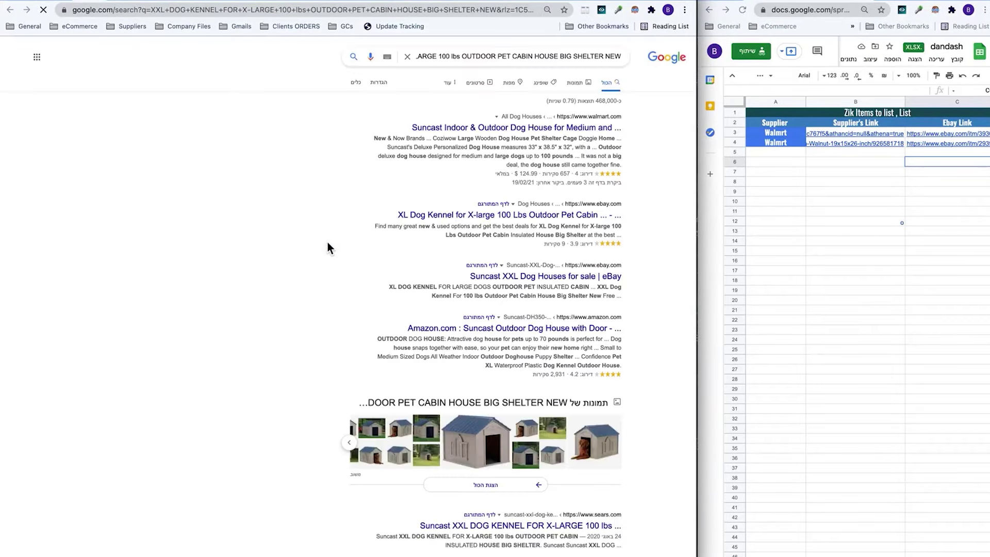
pyautogui.click(413, 193)
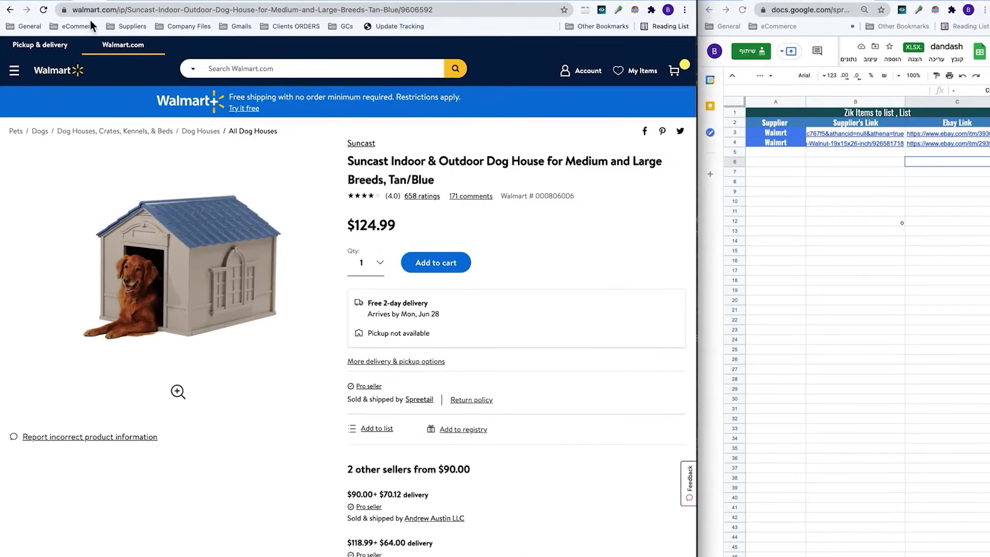
pyautogui.click(67, 2)
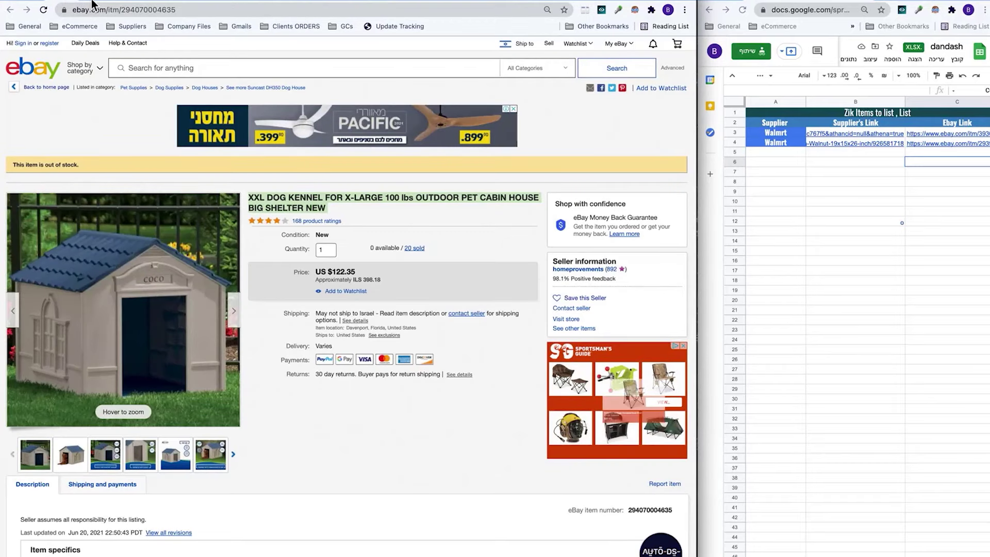
# - Compare the Walmart dog house page against the eBay kennel's purchase history
pyautogui.click(92, 4)
pyautogui.scroll(-3, 479, 421)
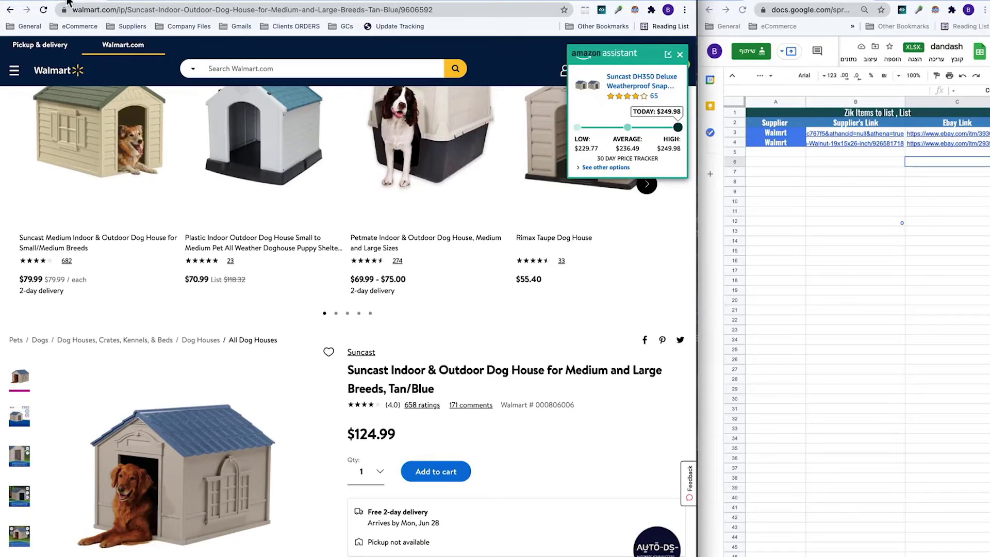
pyautogui.hotkey('ctrl', 'shift', 'Tab')
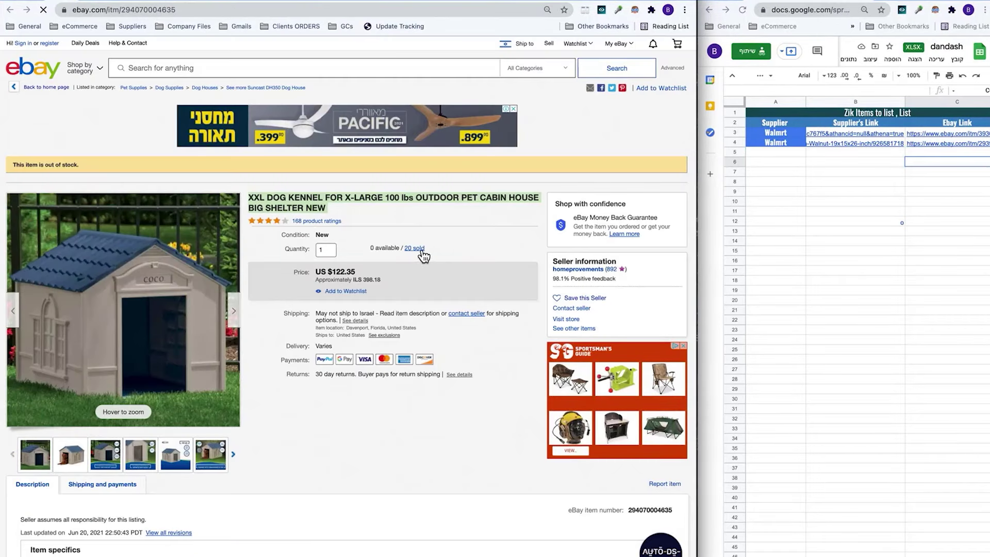
pyautogui.click(414, 248)
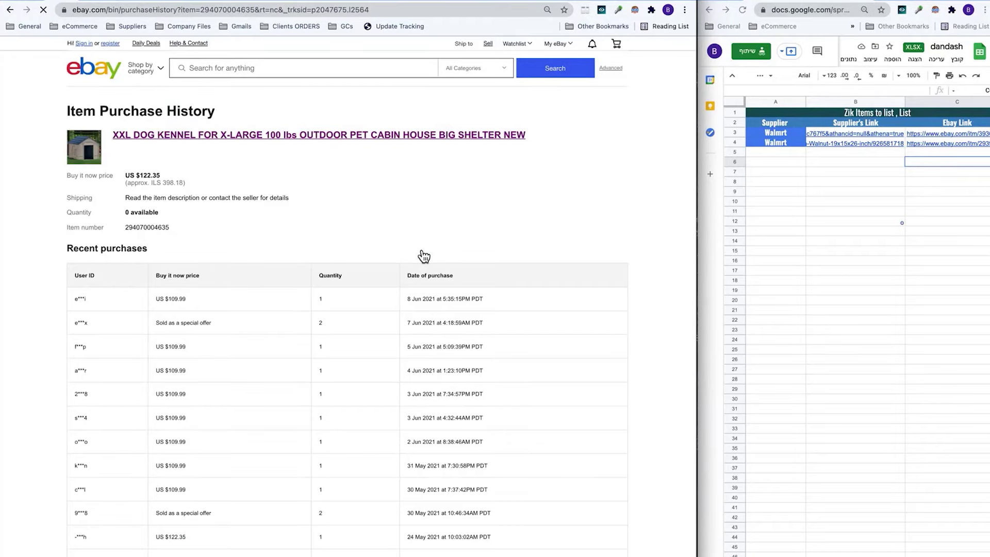
pyautogui.scroll(-2, 424, 255)
pyautogui.scroll(-3, 424, 255)
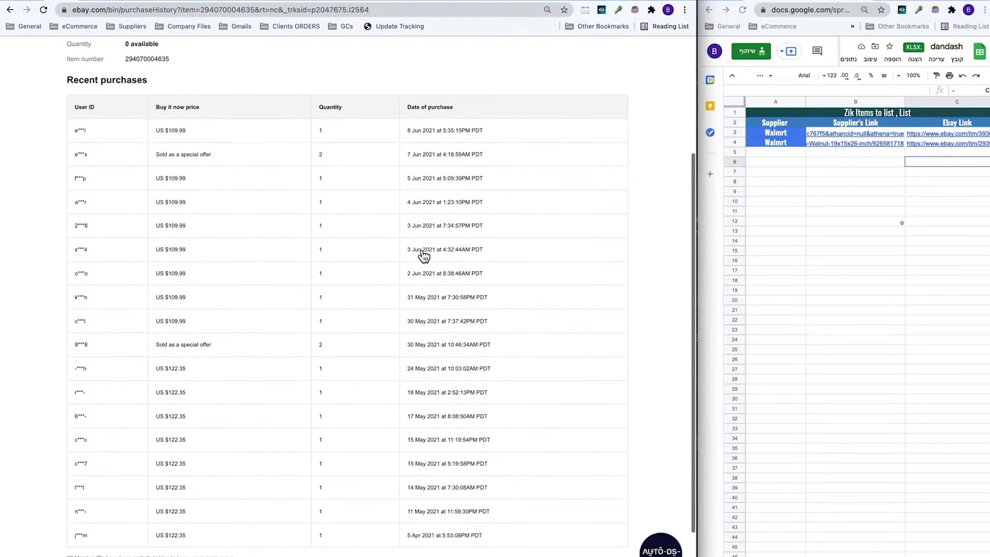
pyautogui.hotkey('ctrl', 'Tab')
pyautogui.scroll(-6, 414, 253)
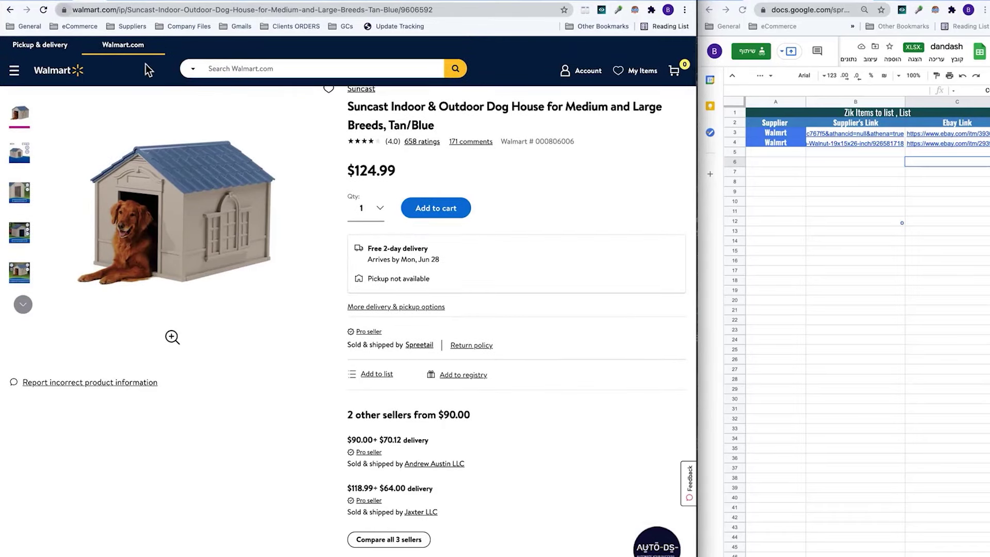
pyautogui.hotkey('ctrl', 'shift', 'Tab')
pyautogui.scroll(4, 433, 274)
pyautogui.hotkey('alt', 'Left')
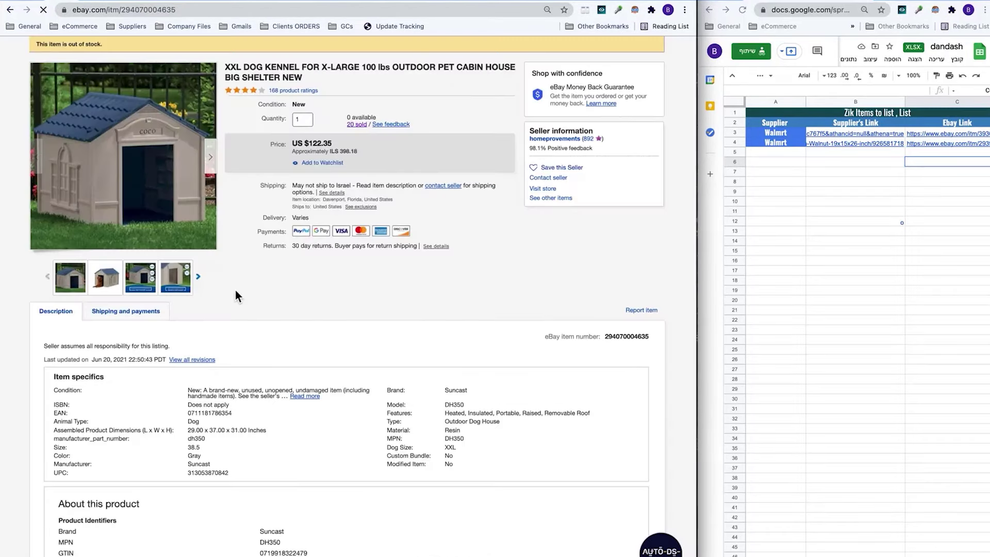
# - Run a Google image search on the kennel's main photo and scroll the results
pyautogui.click(150, 181)
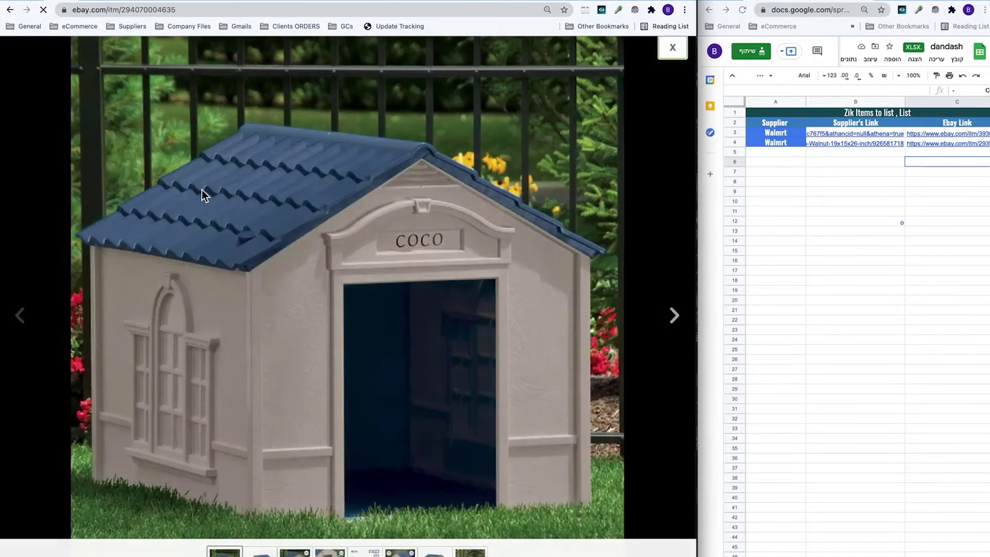
pyautogui.rightClick(377, 271)
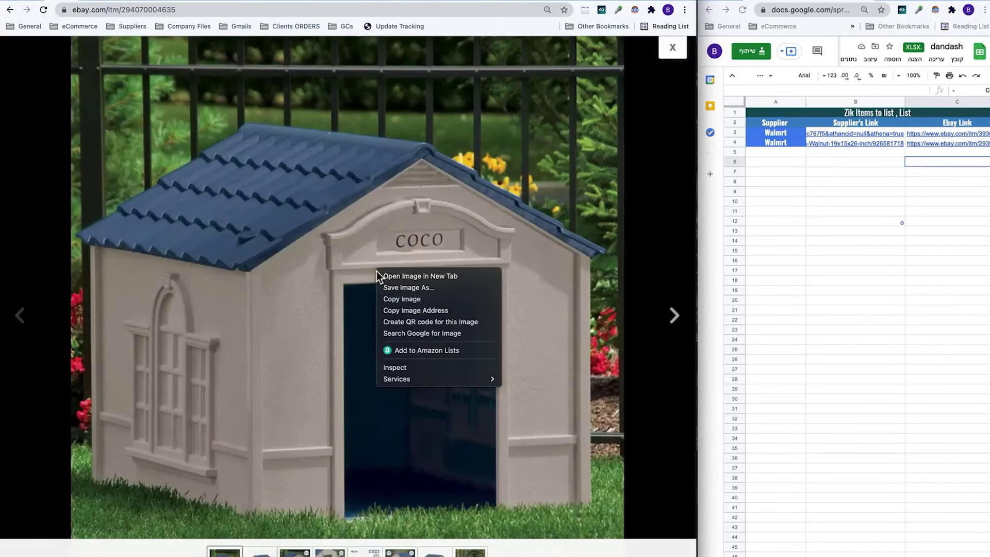
pyautogui.click(416, 335)
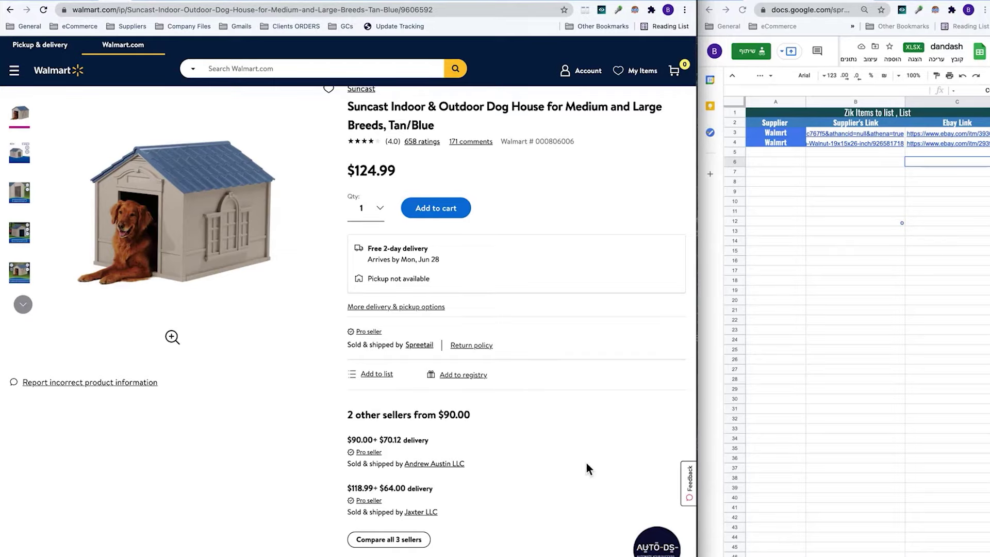
pyautogui.scroll(-1, 587, 463)
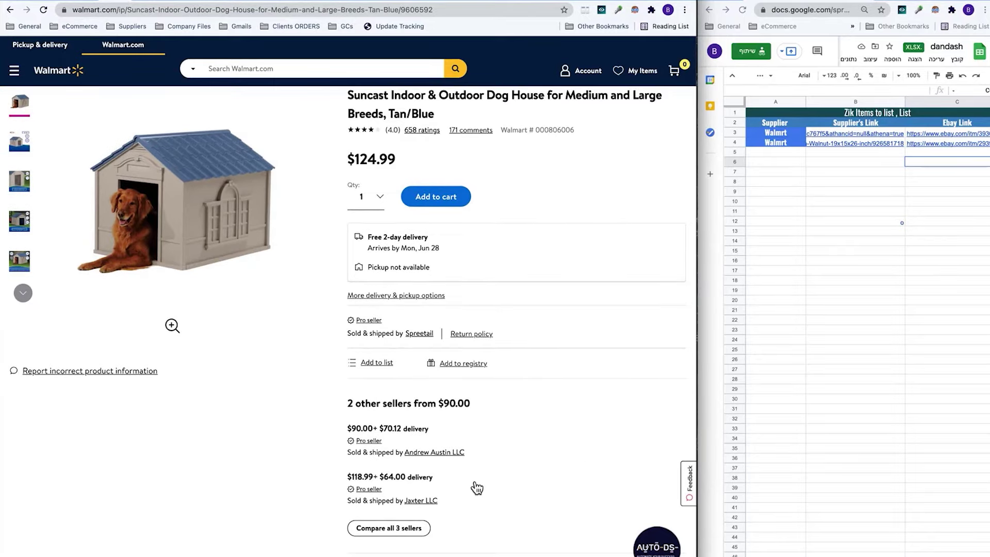
pyautogui.scroll(-3, 474, 484)
pyautogui.scroll(-8, 473, 484)
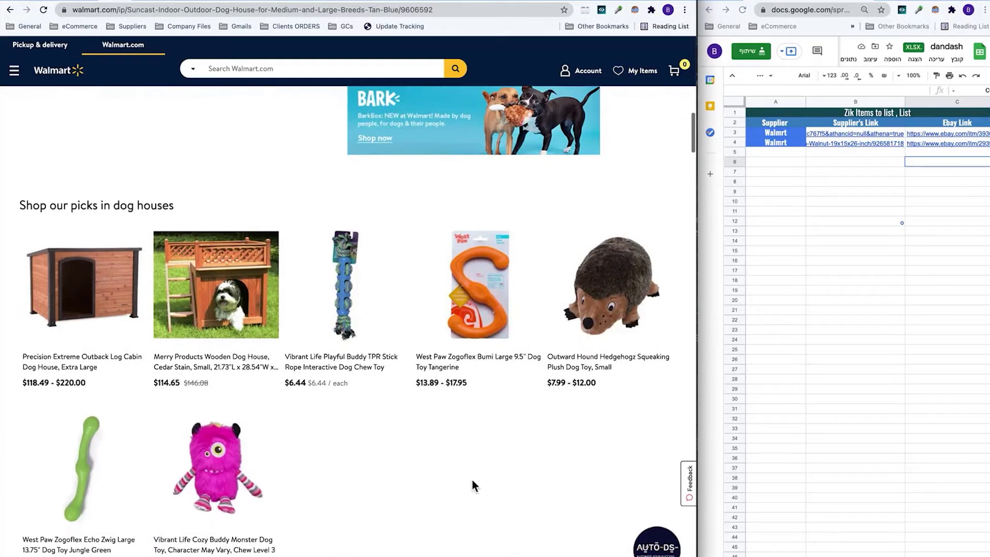
pyautogui.scroll(-10, 473, 484)
# - Browse the remaining customers-also-viewed dog houses, then return to the Walmart Petmate dog house page
pyautogui.click(653, 346)
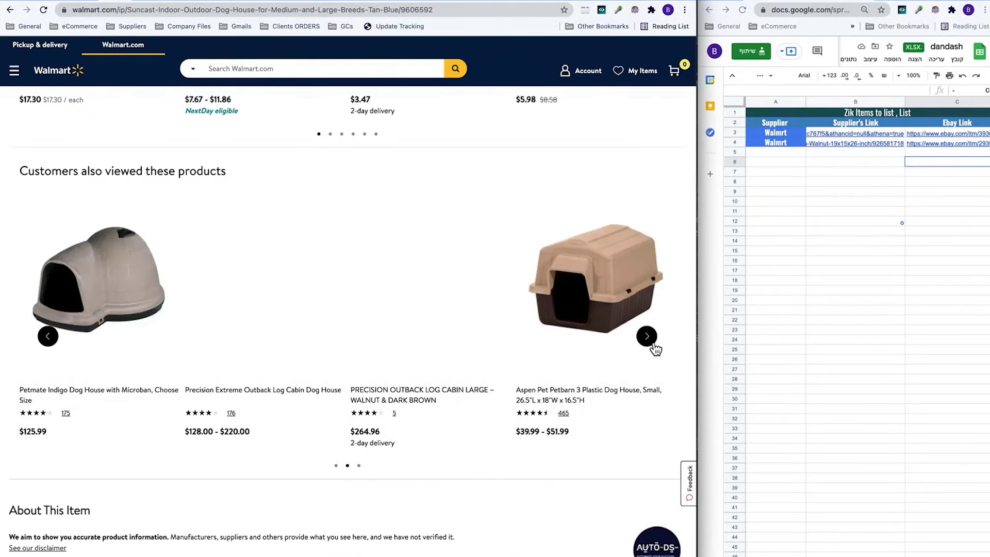
pyautogui.click(654, 346)
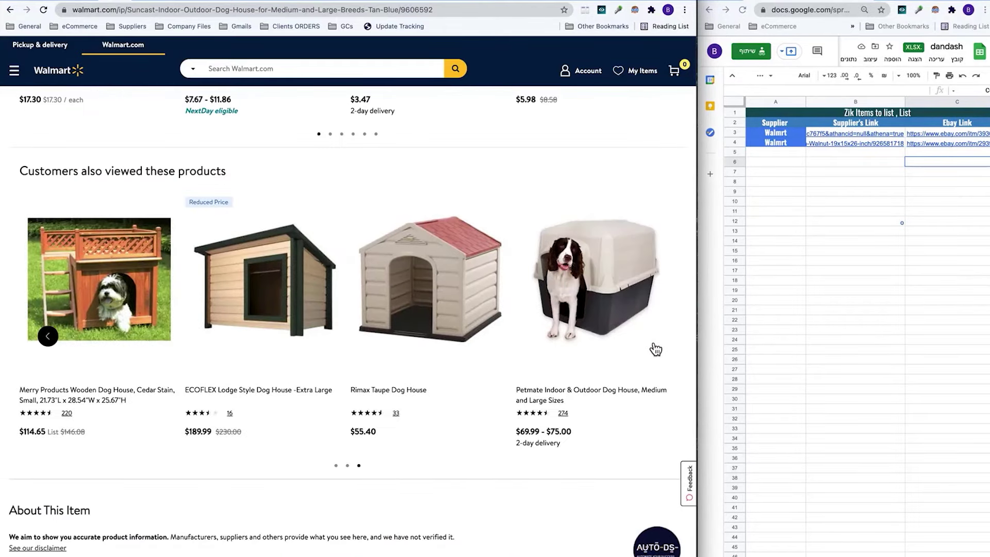
pyautogui.hotkey('alt', 'Left')
pyautogui.hotkey('alt', 'Left')
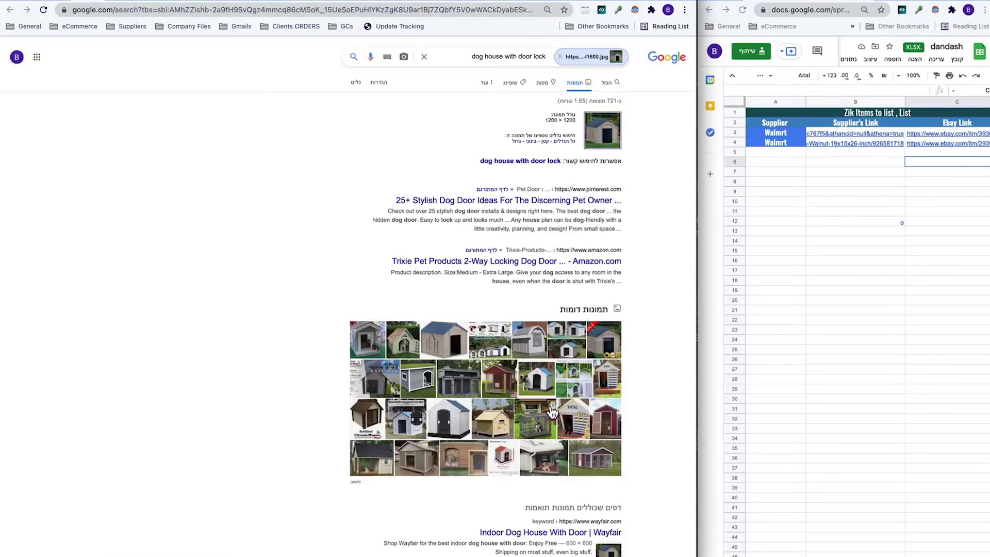
pyautogui.scroll(-6, 643, 177)
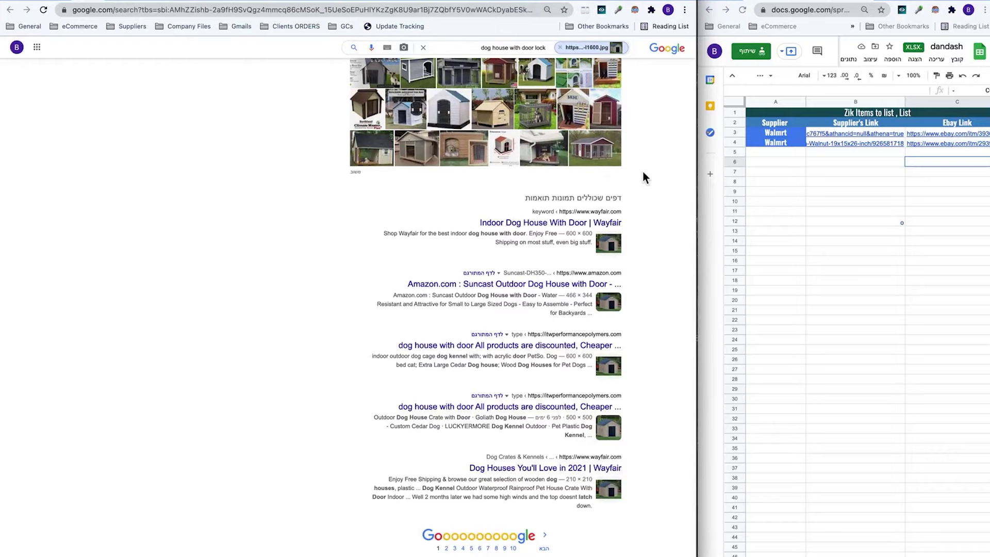
pyautogui.hotkey('alt', 'Right')
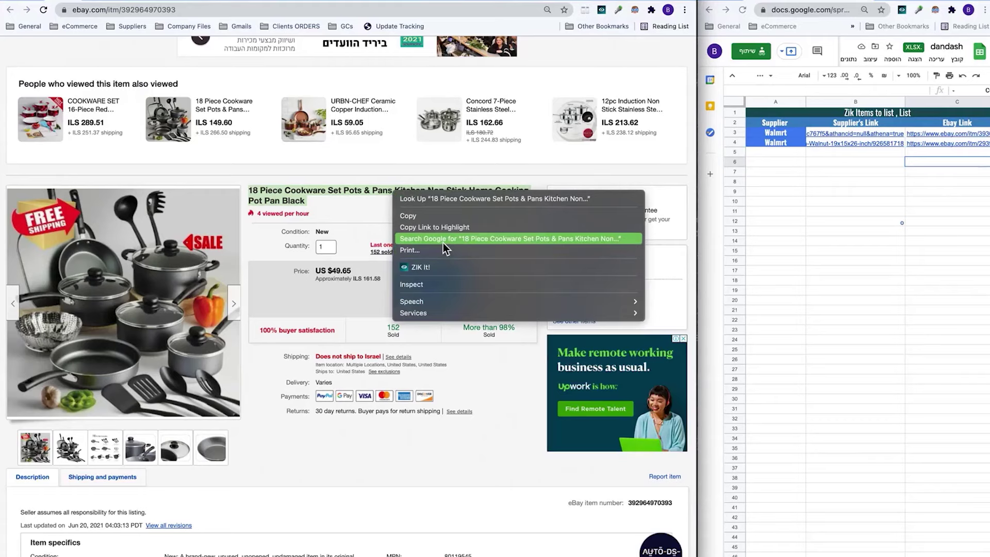
# - Google the cookware title to find the Walmart Tramontina match, then cut the eBay listing URL
pyautogui.click(444, 243)
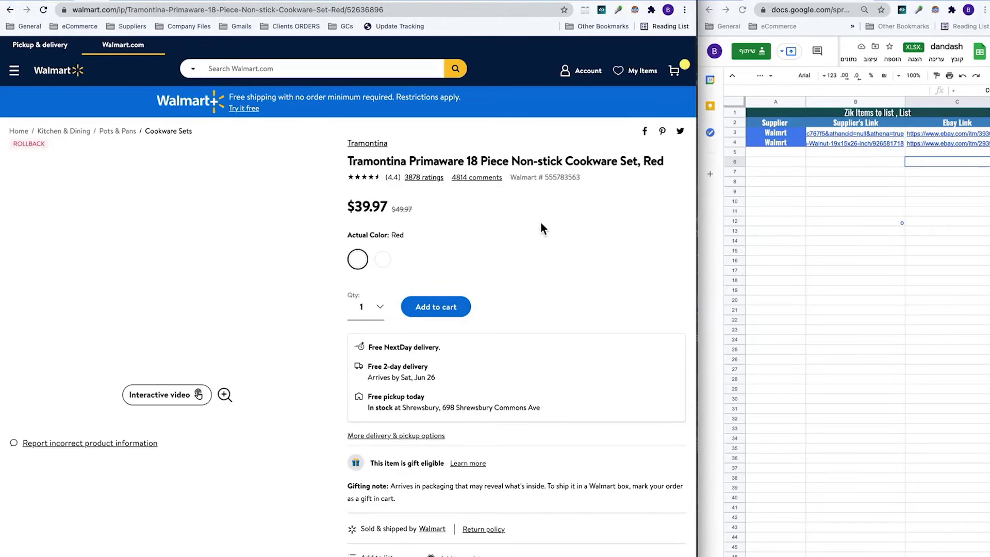
pyautogui.press('super+w')
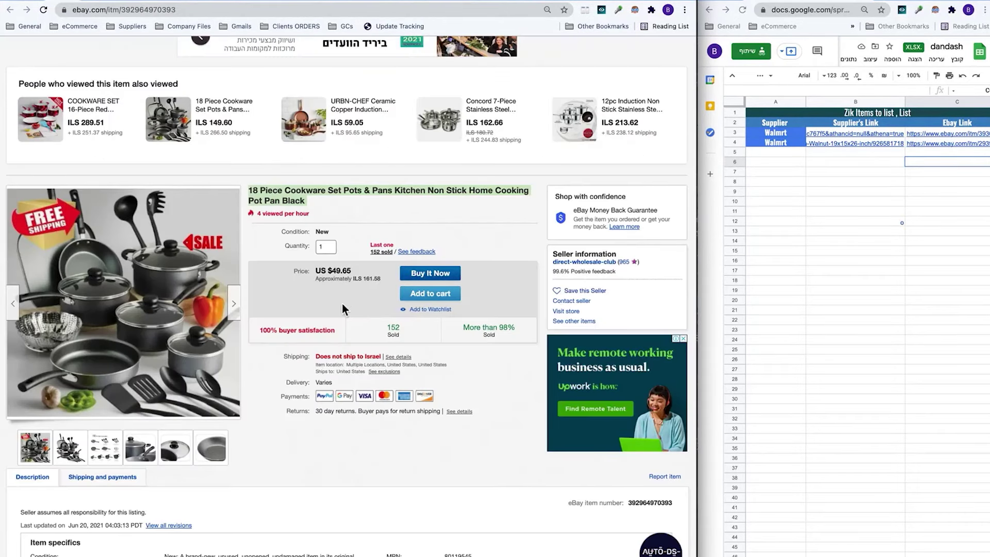
pyautogui.click(418, 14)
pyautogui.press('super+x')
# - Paste the eBay cookware link into cell C5 and return to the Walmart Tramontina page
pyautogui.doubleClick(948, 152)
pyautogui.press('super+v')
pyautogui.click(911, 172)
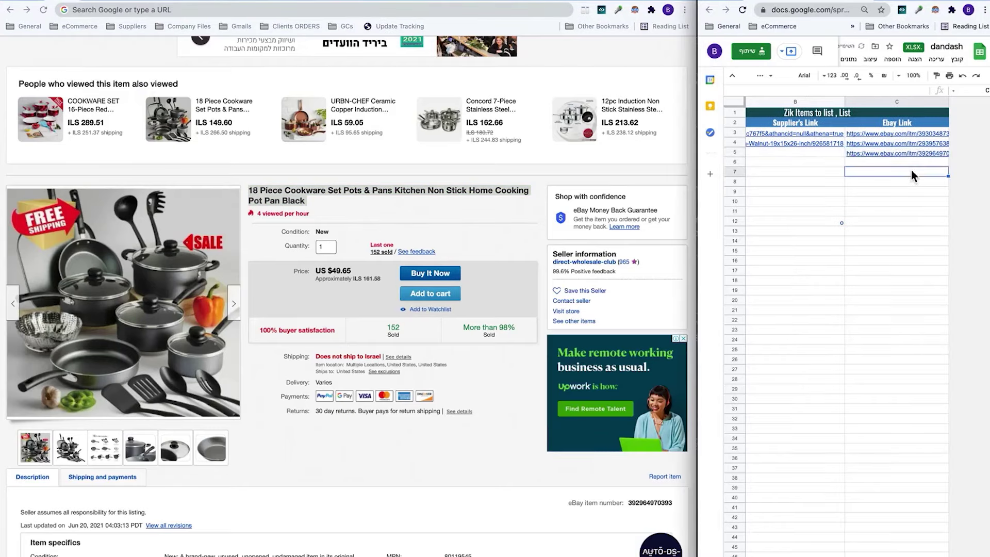
pyautogui.hscroll(-3, 911, 169)
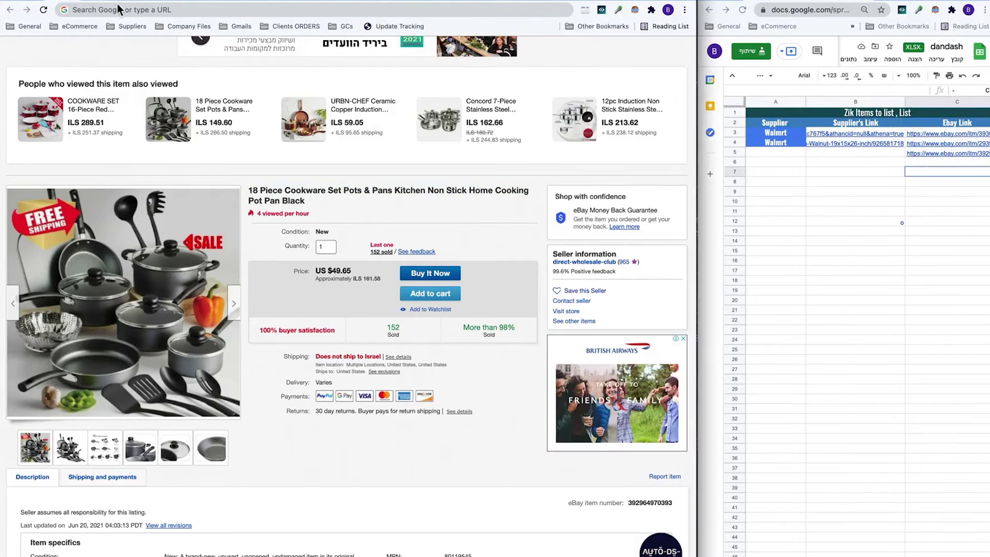
pyautogui.hotkey('ctrl', 'shift', 'Tab')
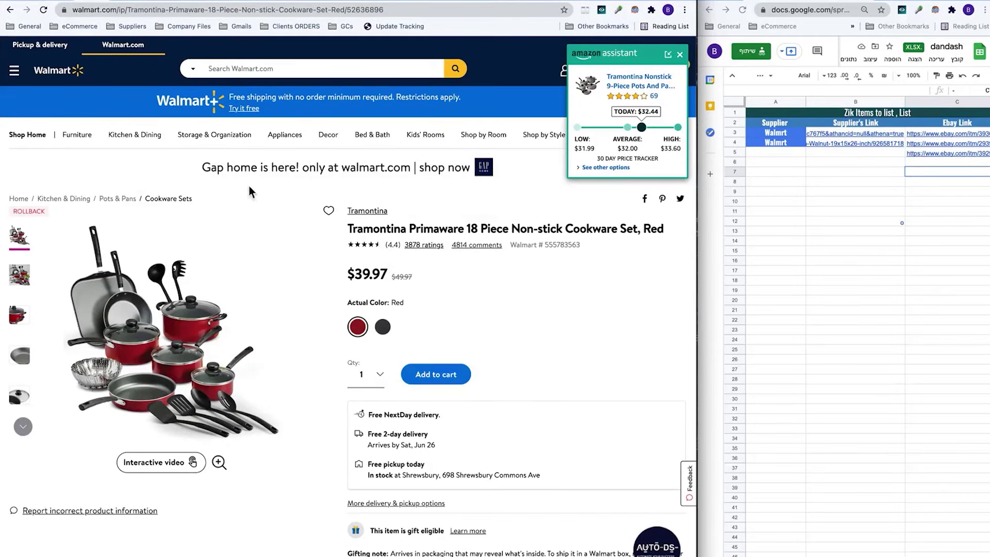
pyautogui.hotkey('ctrl', 'Tab')
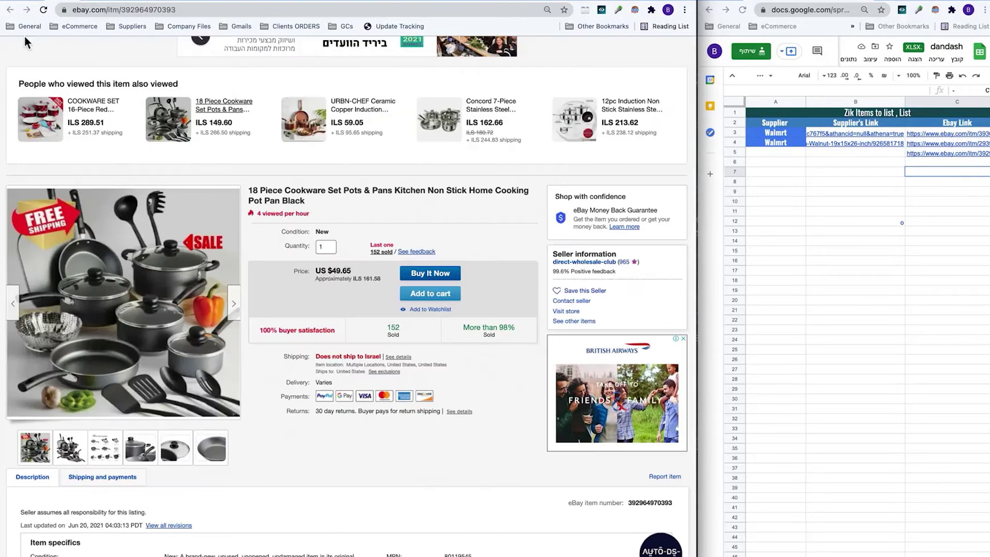
pyautogui.hotkey('ctrl', 'shift', 'Tab')
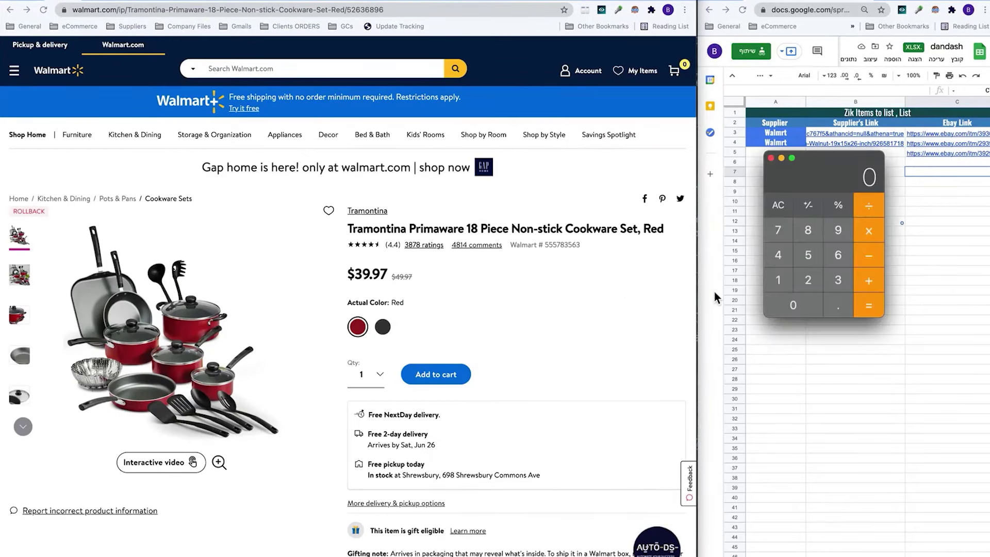
# - Calculate 49.97 less 15%, minus the $39.97 supplier price, giving 2.5045
pyautogui.write('49.97-15')
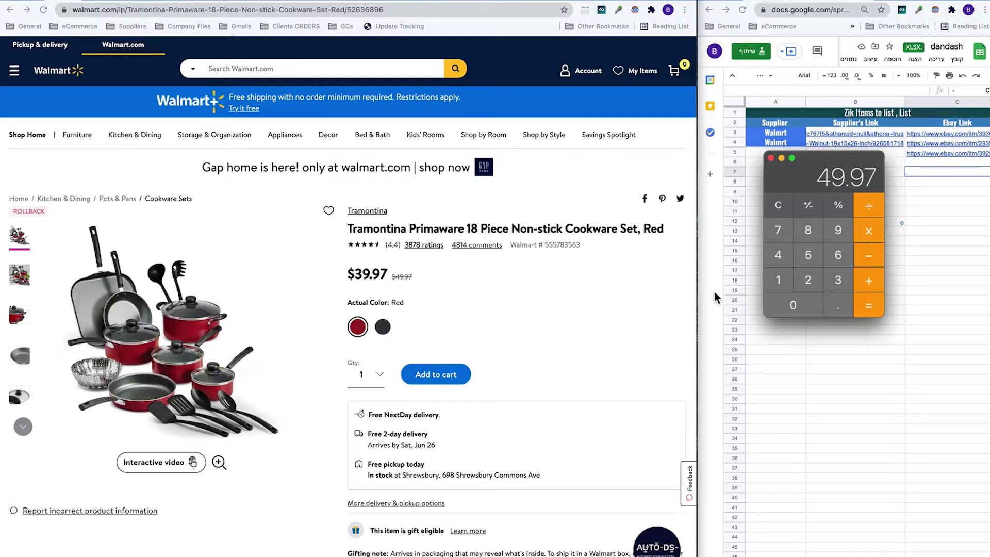
pyautogui.click(846, 206)
pyautogui.moveTo(861, 160); pyautogui.dragTo(752, 270)
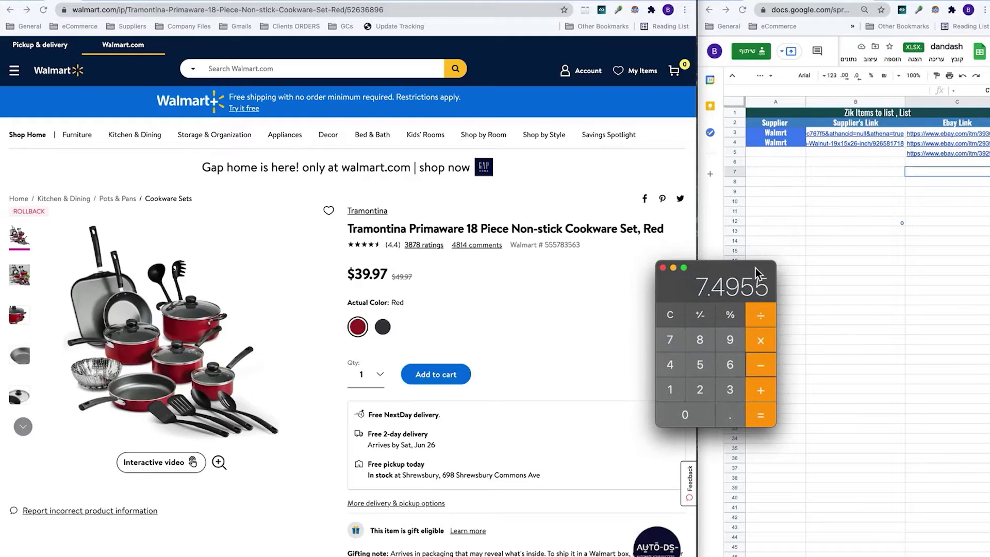
pyautogui.click(764, 421)
pyautogui.click(769, 370)
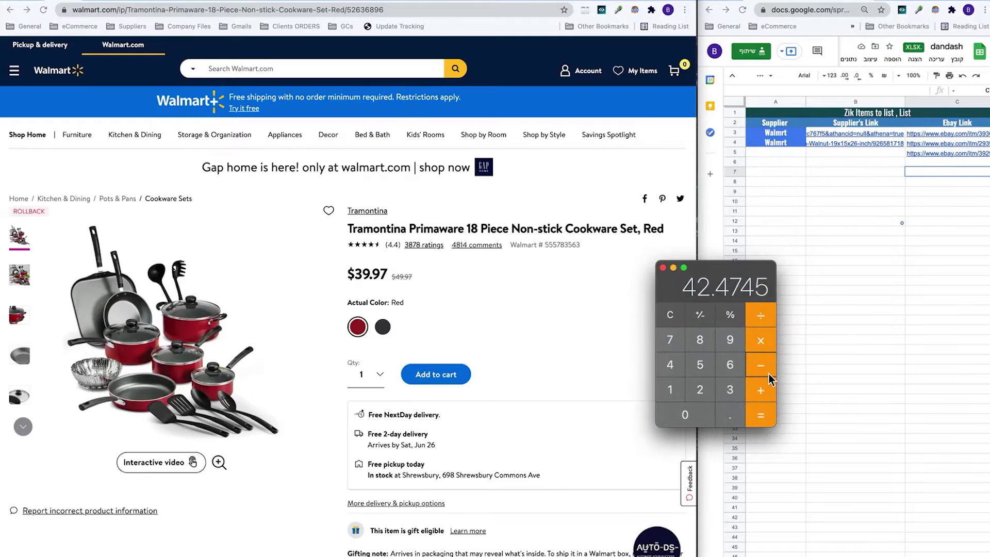
pyautogui.write('39.')
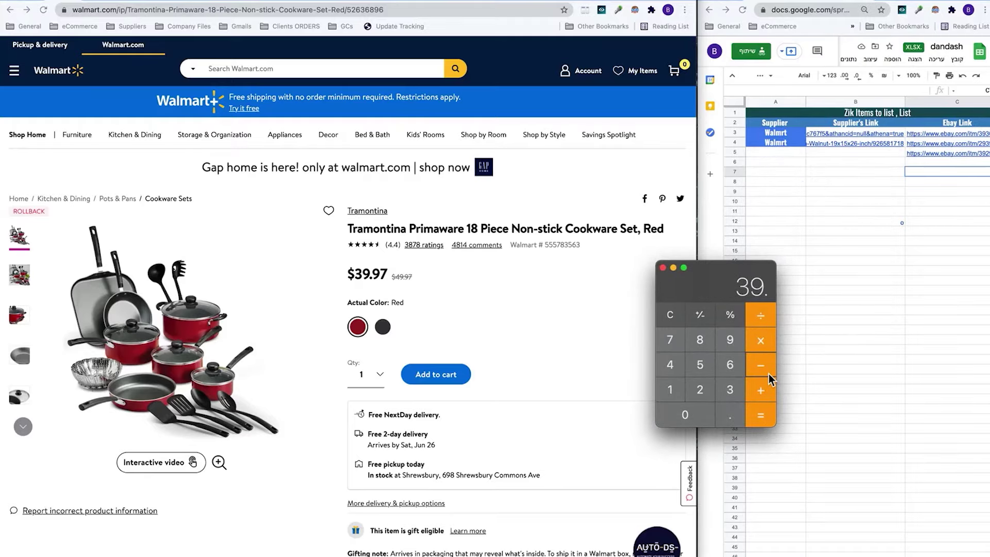
pyautogui.write('97')
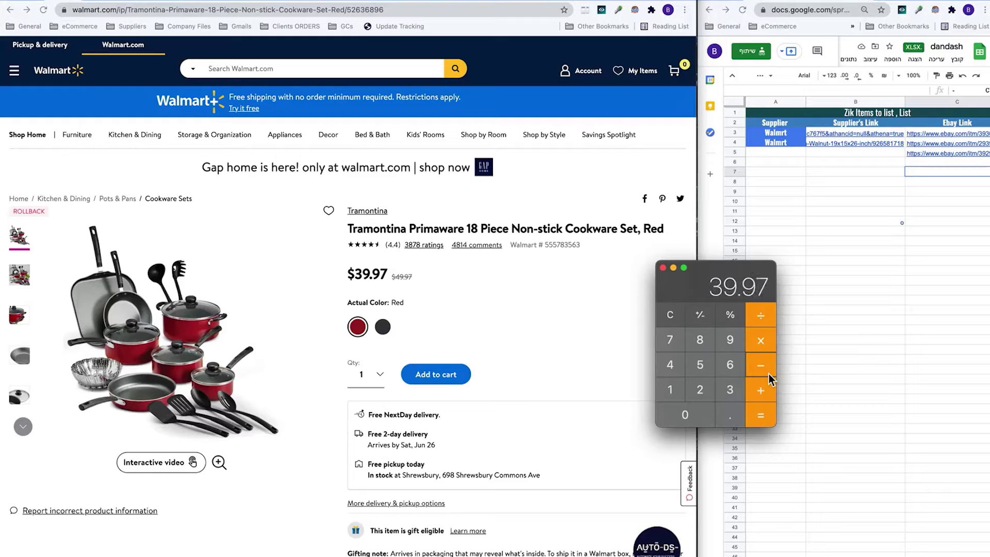
pyautogui.press('Return')
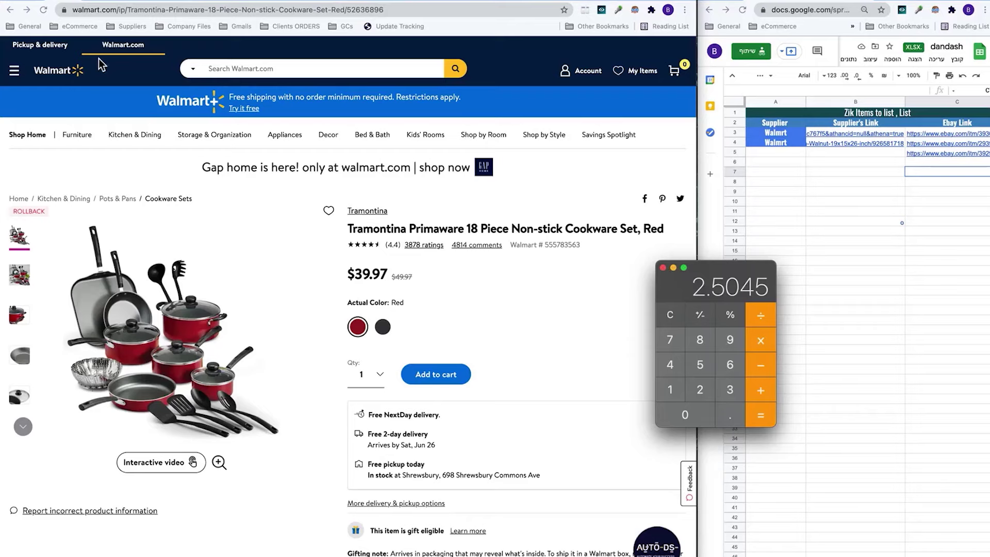
# - Bring the browser forward and cycle through the open pages to the eBay jack stands listing
pyautogui.click(70, 3)
pyautogui.click(59, 3)
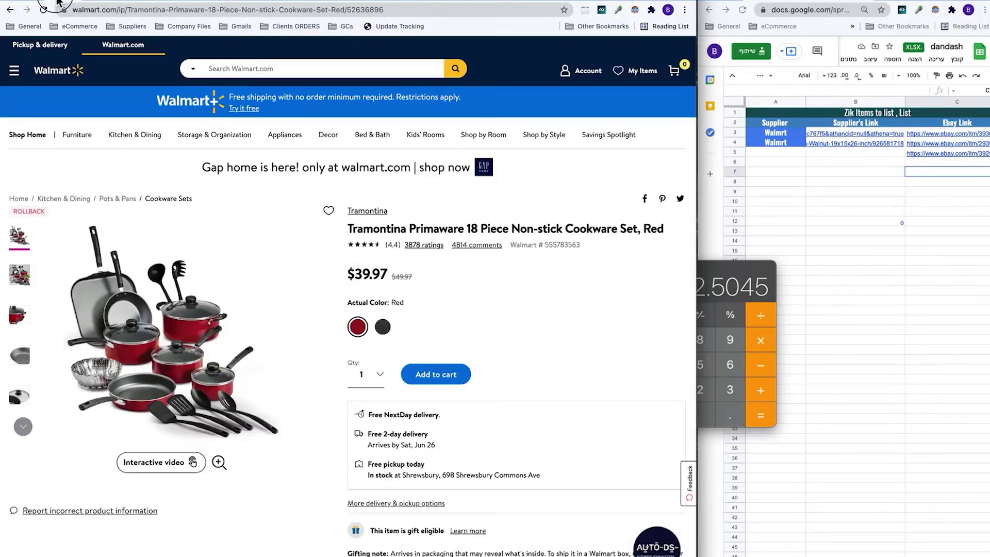
pyautogui.click(75, 2)
# - Paste the Walmart Tramontina cookware link into B5 and the supplier label Walmrt into A5
pyautogui.click(88, 10)
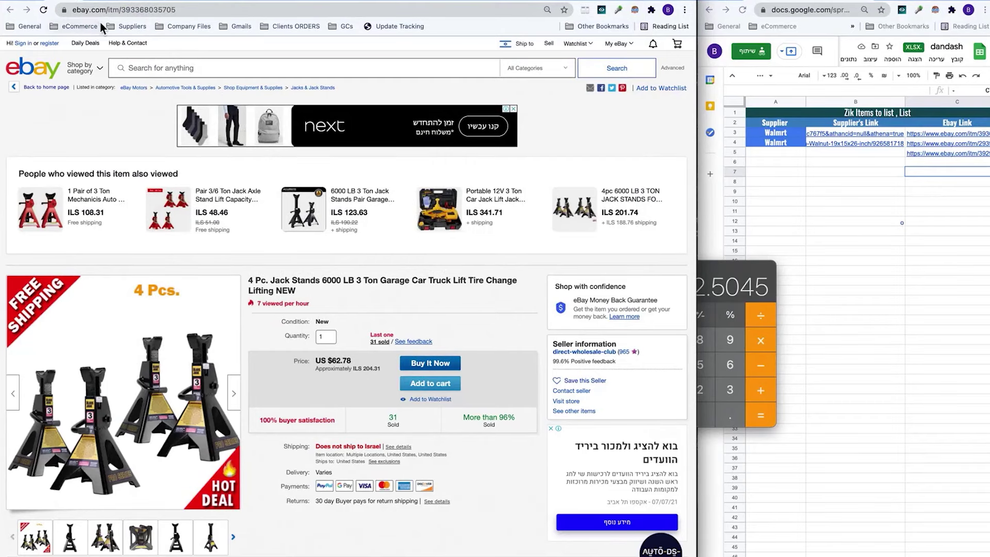
pyautogui.click(401, 10)
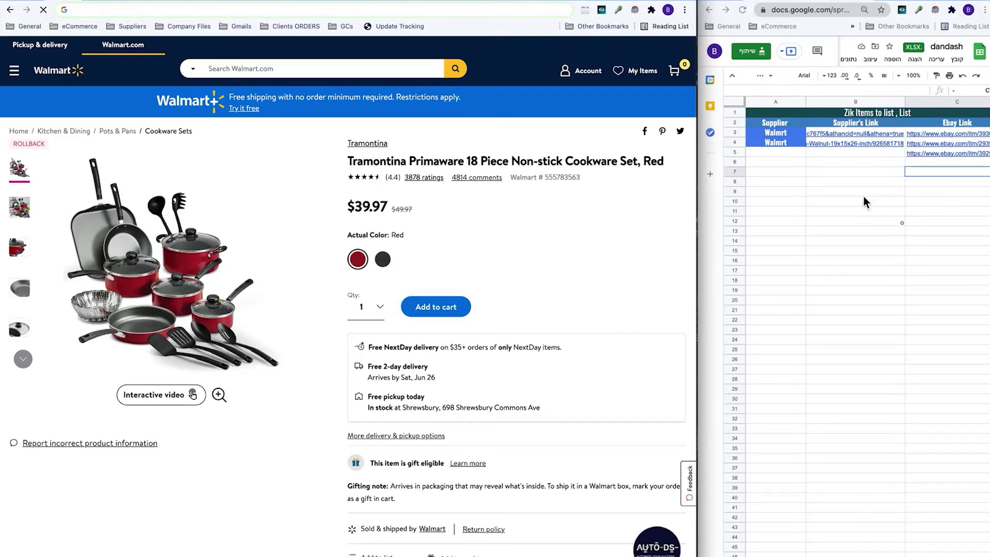
pyautogui.click(866, 155)
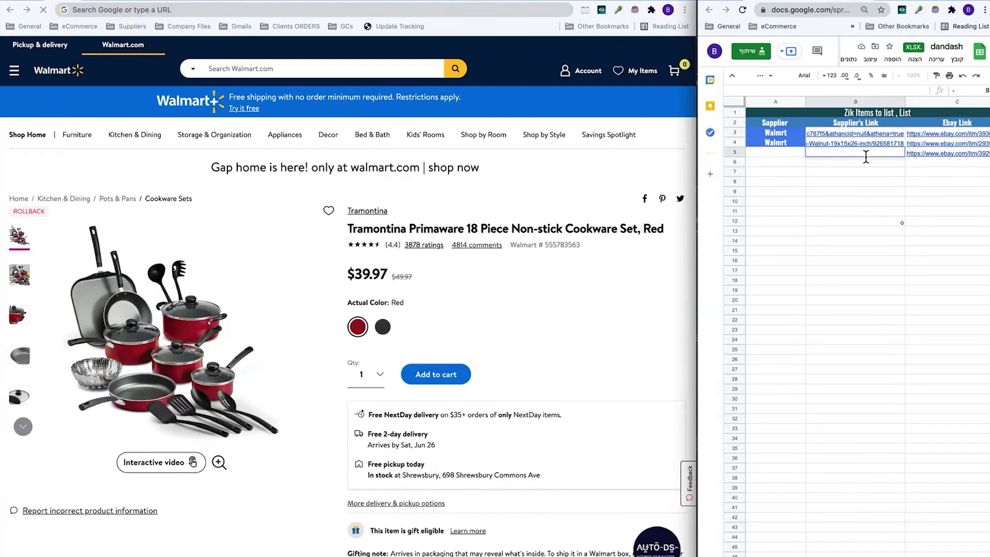
pyautogui.press('super+v')
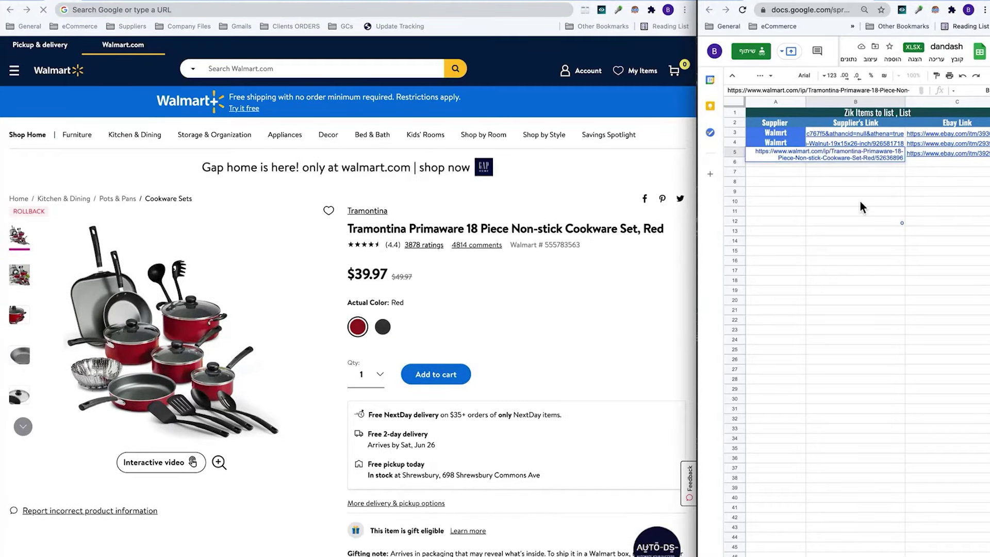
pyautogui.click(860, 201)
pyautogui.click(779, 153)
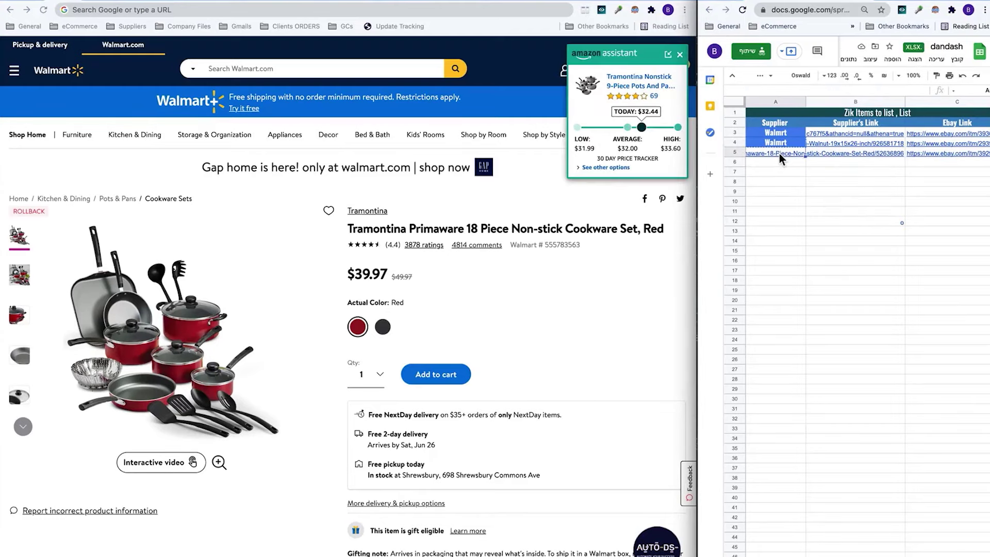
pyautogui.press('super+v')
pyautogui.click(792, 204)
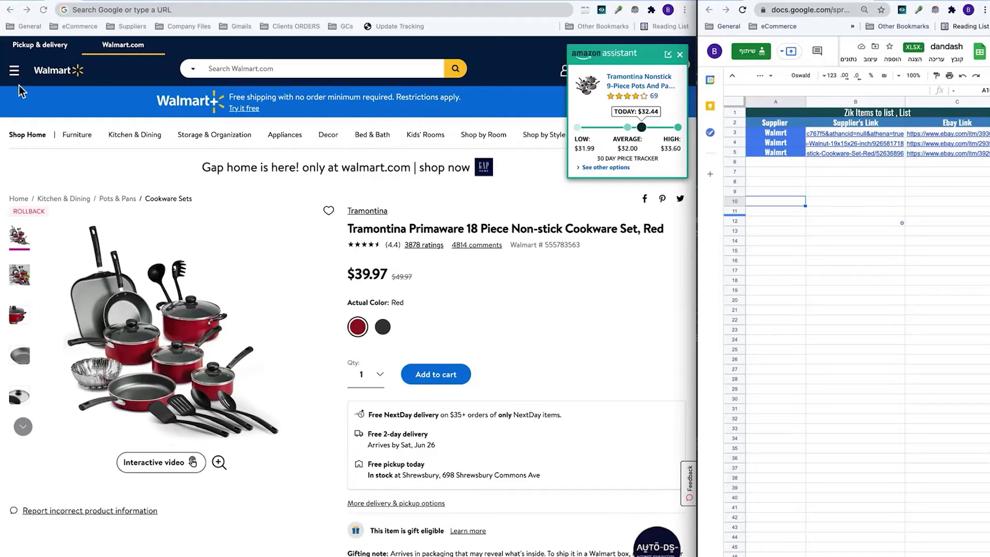
pyautogui.click(74, 3)
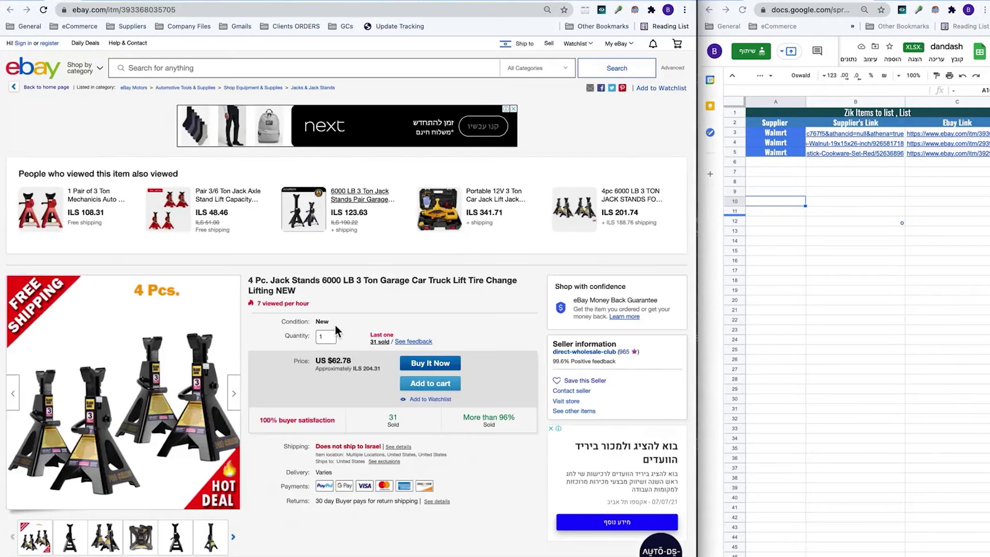
# - Google the 4 Pc. Jack Stands title and open Walmart's Black Jack 3 Ton Jack Stands Pair at $24.94
pyautogui.scroll(-3, 335, 325)
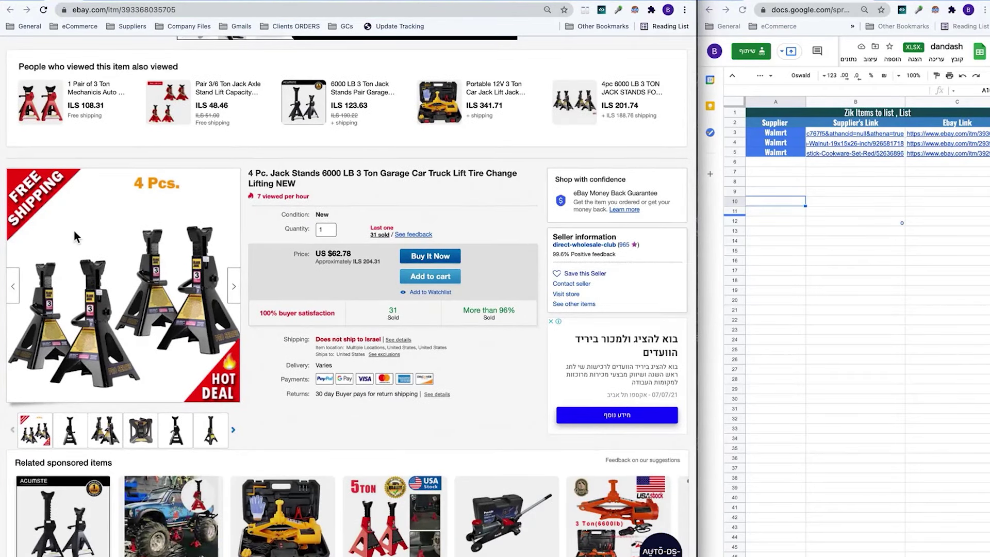
pyautogui.tripleClick(355, 177)
pyautogui.rightClick(354, 178)
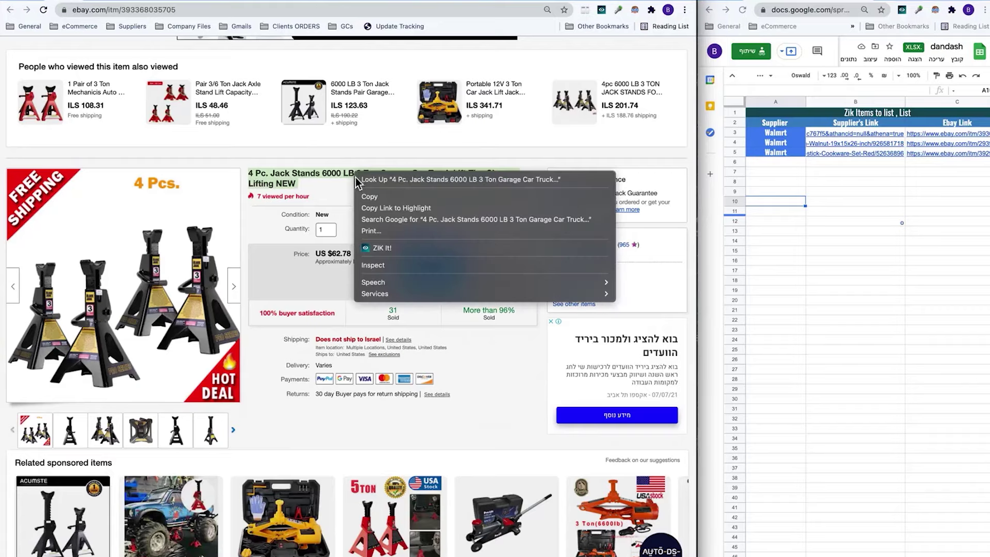
pyautogui.click(399, 221)
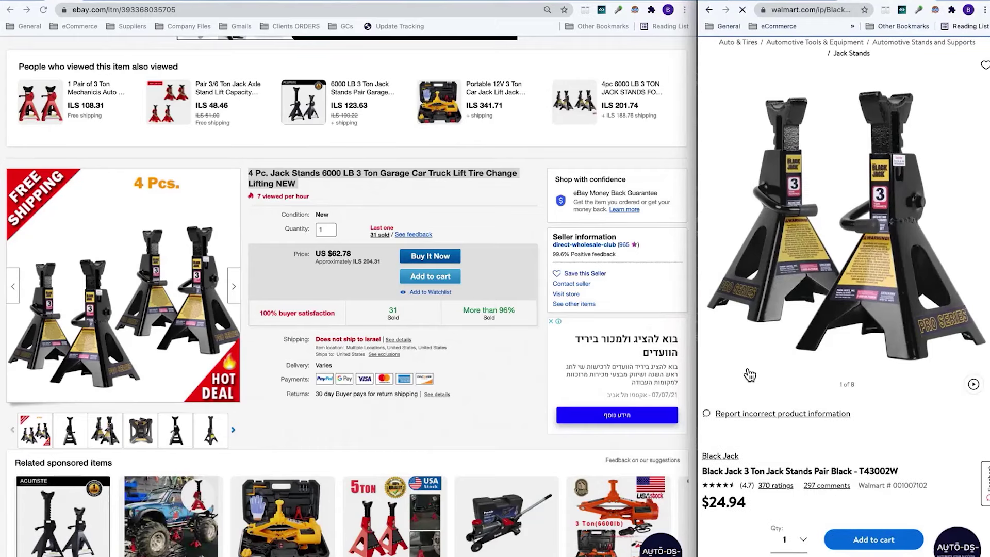
pyautogui.scroll(-2, 750, 375)
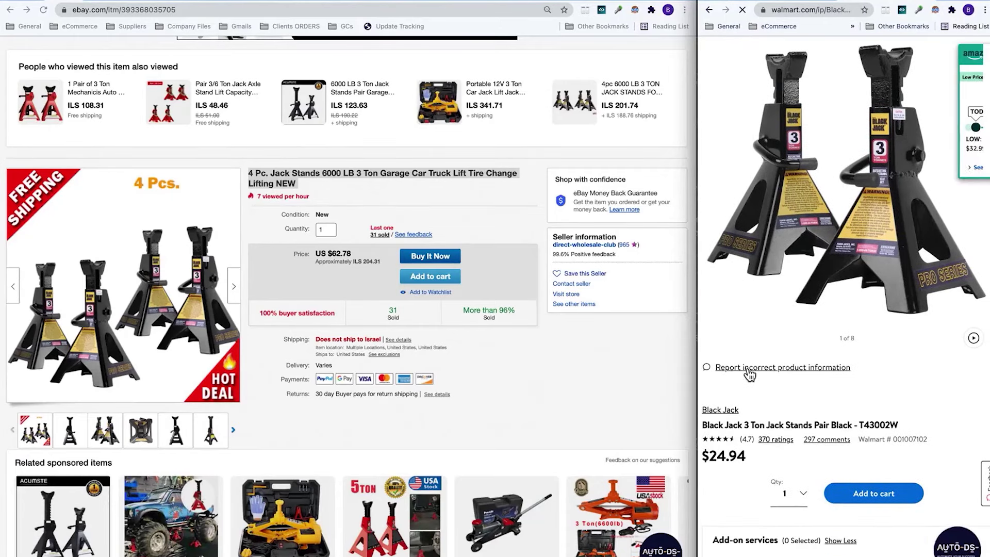
pyautogui.scroll(-4, 749, 374)
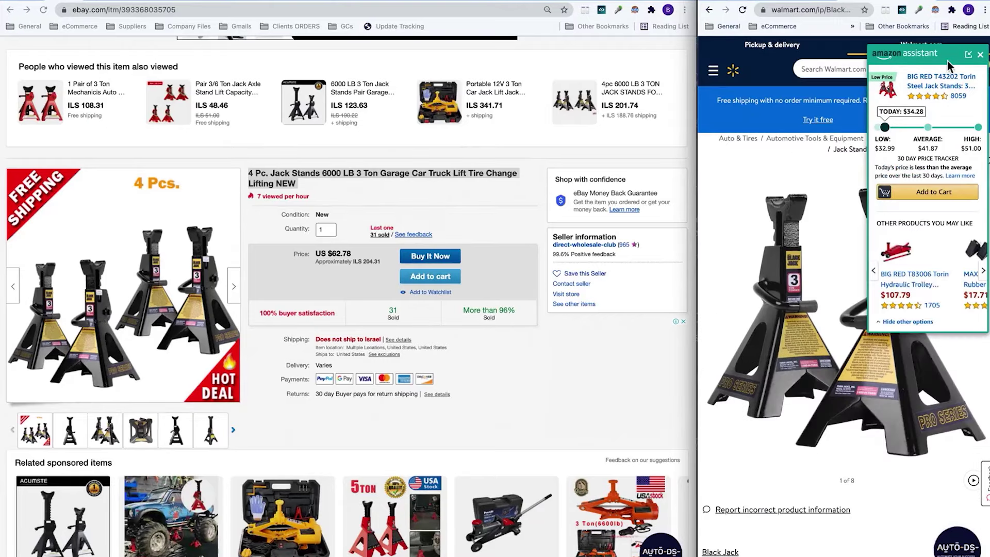
pyautogui.click(981, 55)
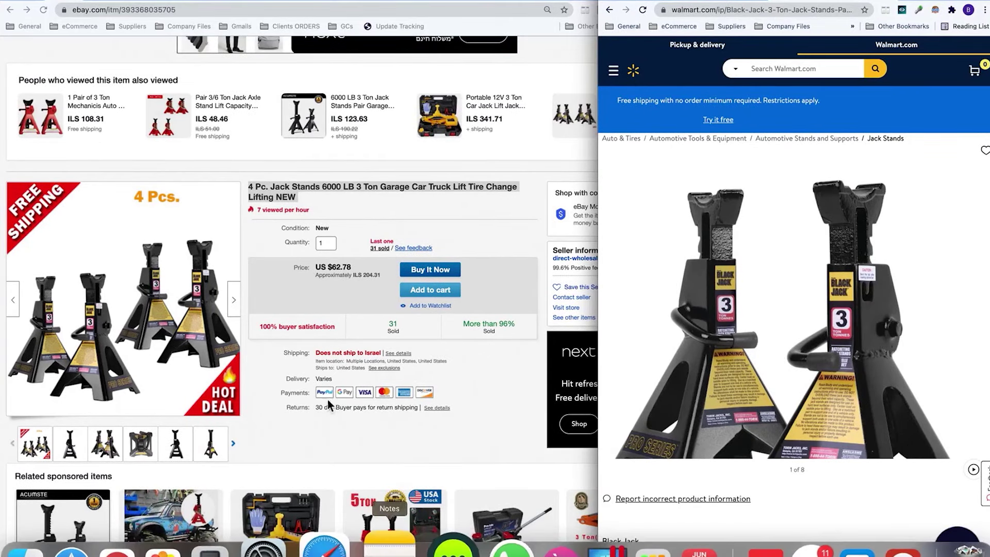
# - Start Calculator at 62.78 and arrange eBay, Walmart (zoomed to 80%) and Calculator side by side
pyautogui.click(270, 191)
pyautogui.moveTo(244, 545)
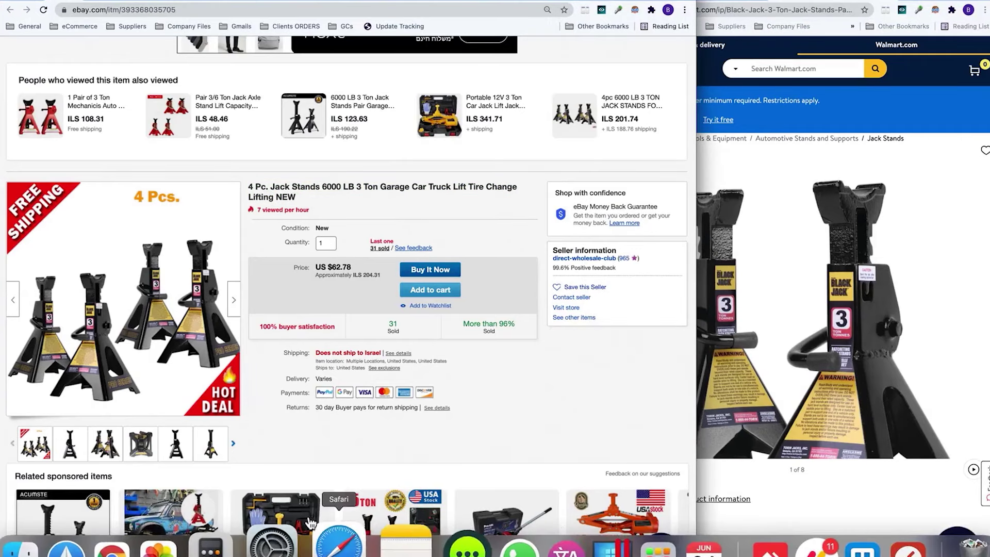
pyautogui.click(244, 544)
pyautogui.write('62')
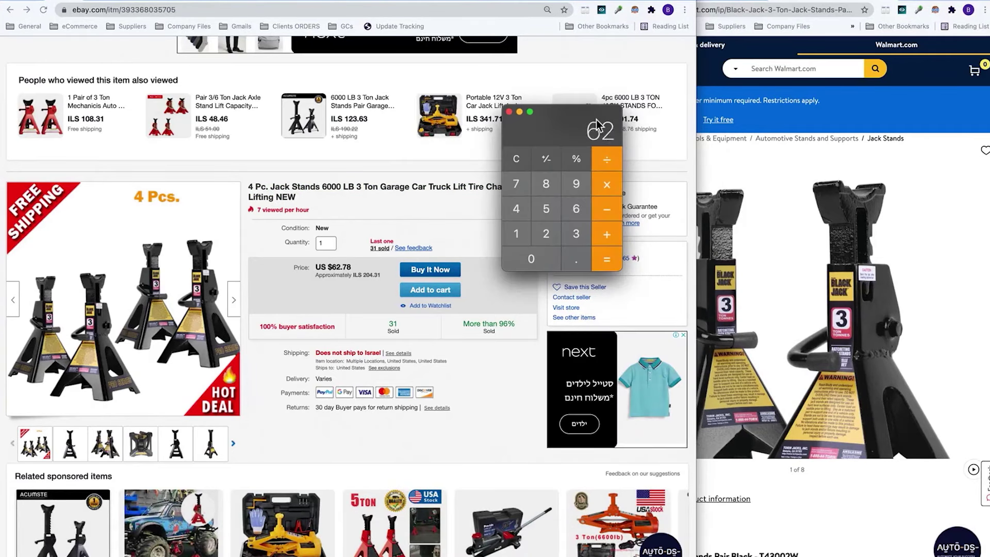
pyautogui.write('.78')
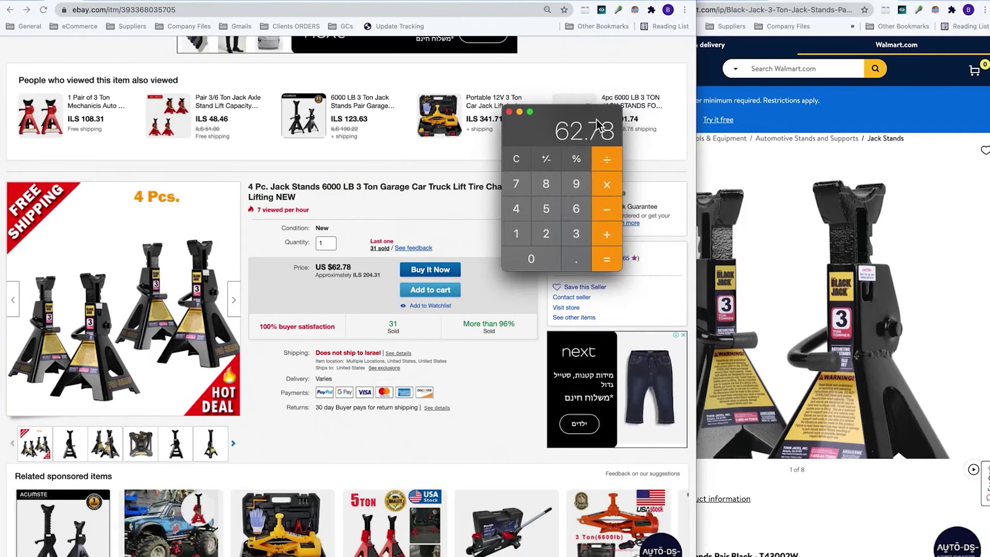
pyautogui.click(914, 106)
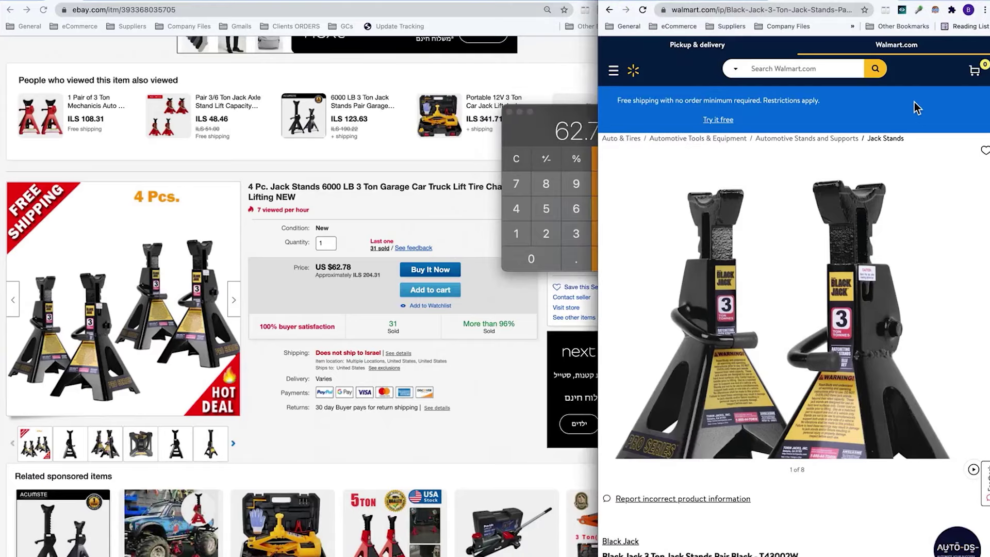
pyautogui.press('super+minus')
pyautogui.press('super+minus')
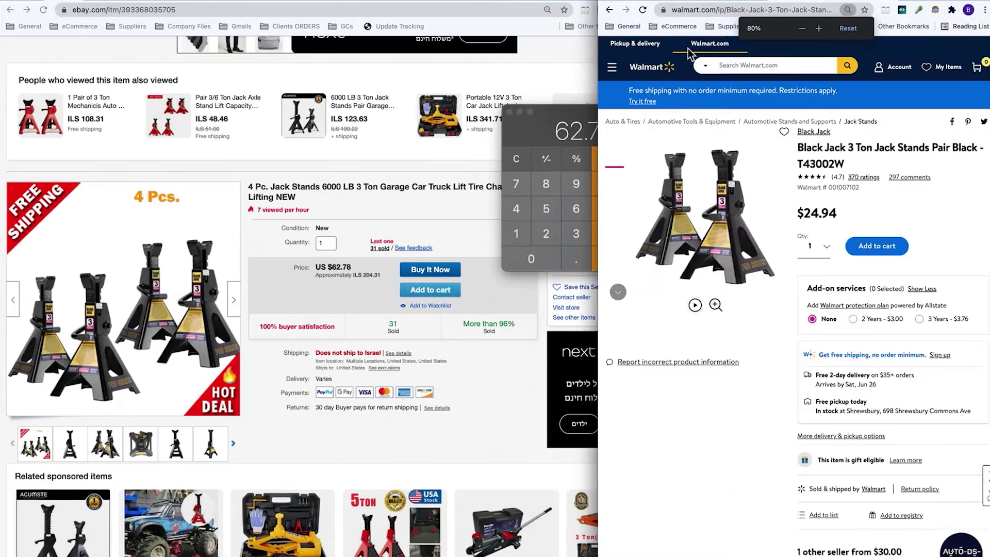
pyautogui.click(571, 85)
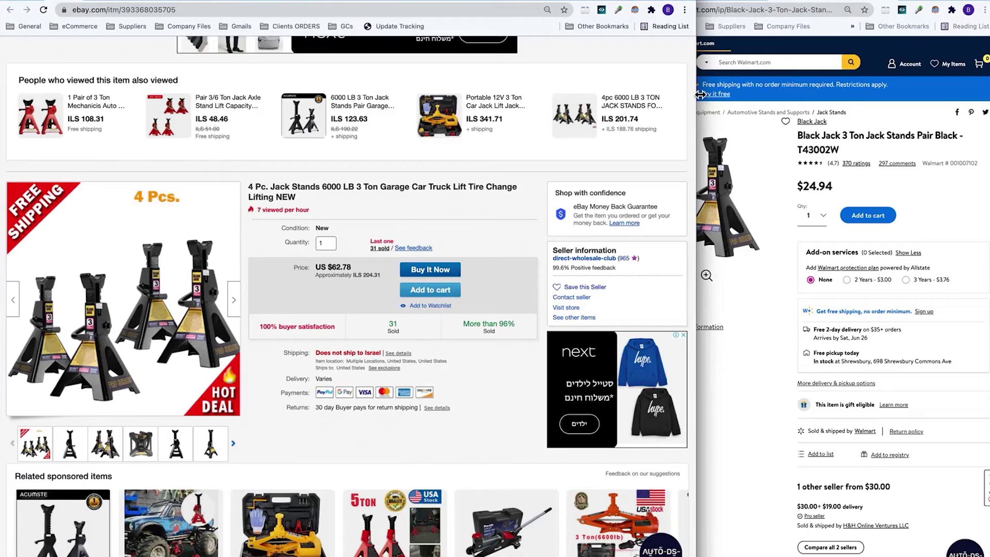
pyautogui.moveTo(696, 95); pyautogui.dragTo(598, 93)
pyautogui.moveTo(565, 121); pyautogui.dragTo(421, 73)
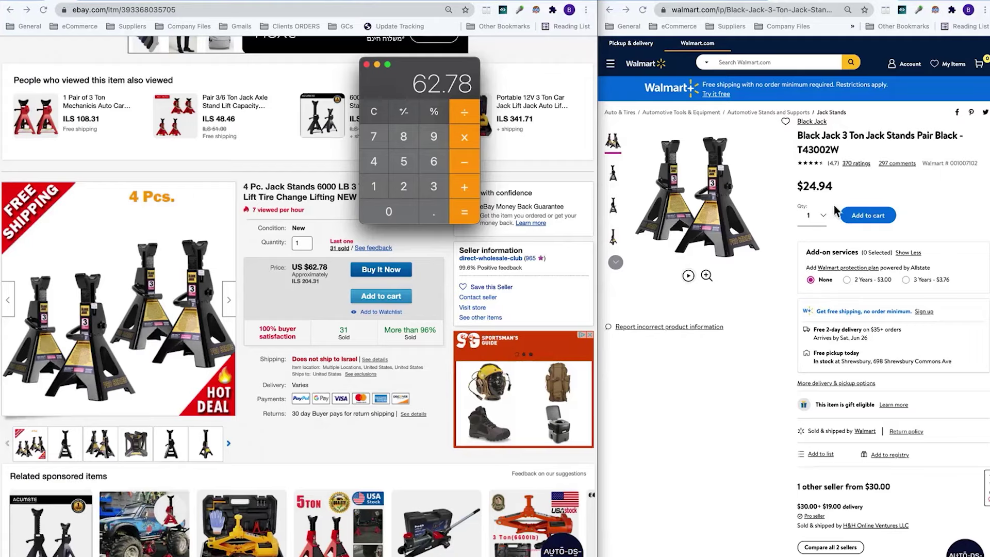
# - Take 15% off 62.78 and subtract the first $24.94 Walmart pair
pyautogui.click(374, 190)
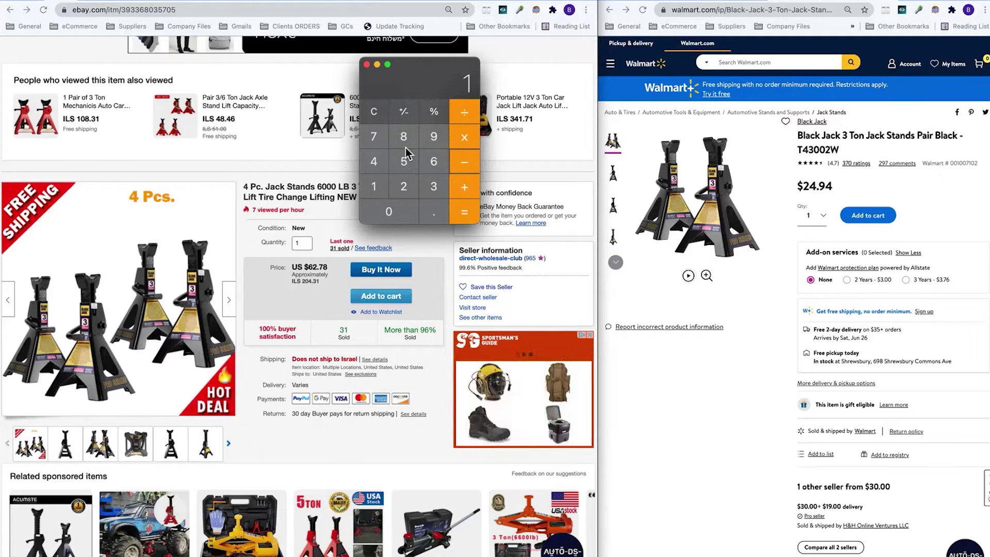
pyautogui.click(411, 166)
pyautogui.click(432, 119)
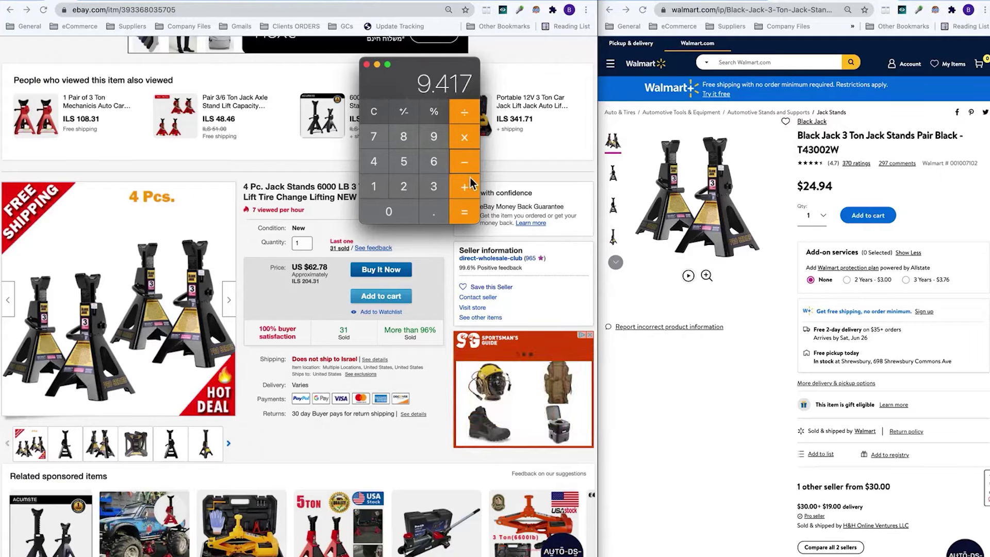
pyautogui.click(466, 204)
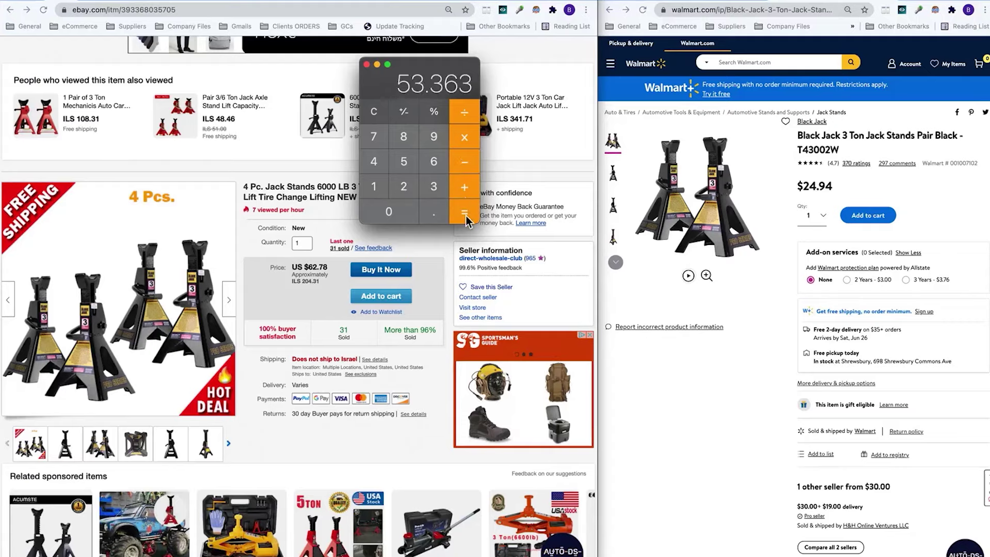
pyautogui.click(411, 194)
pyautogui.click(383, 167)
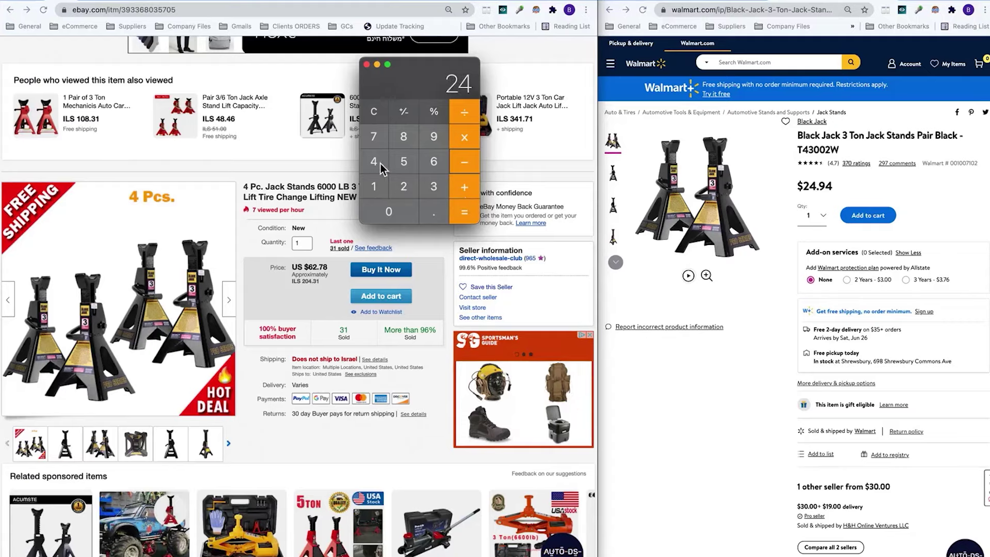
pyautogui.click(434, 219)
pyautogui.click(435, 135)
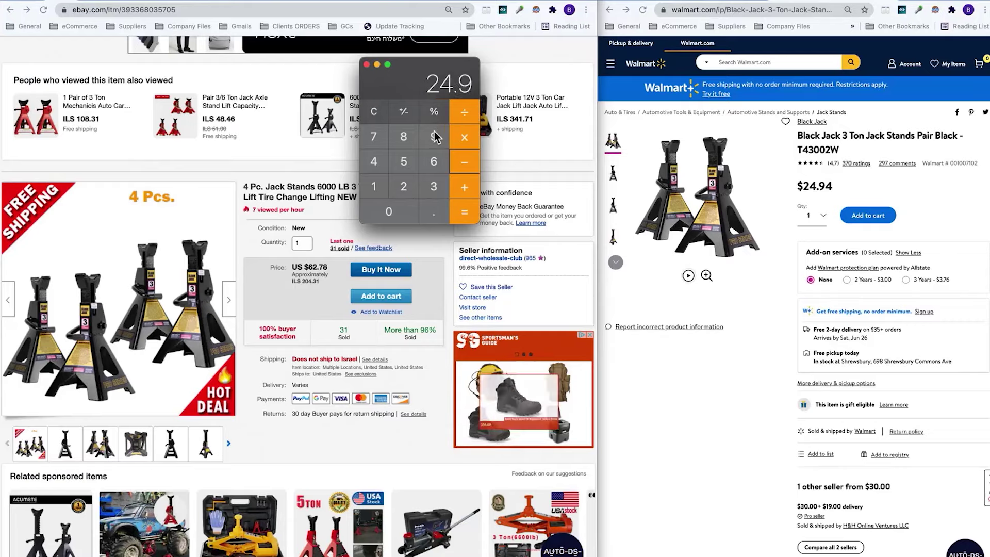
pyautogui.click(376, 163)
pyautogui.click(467, 168)
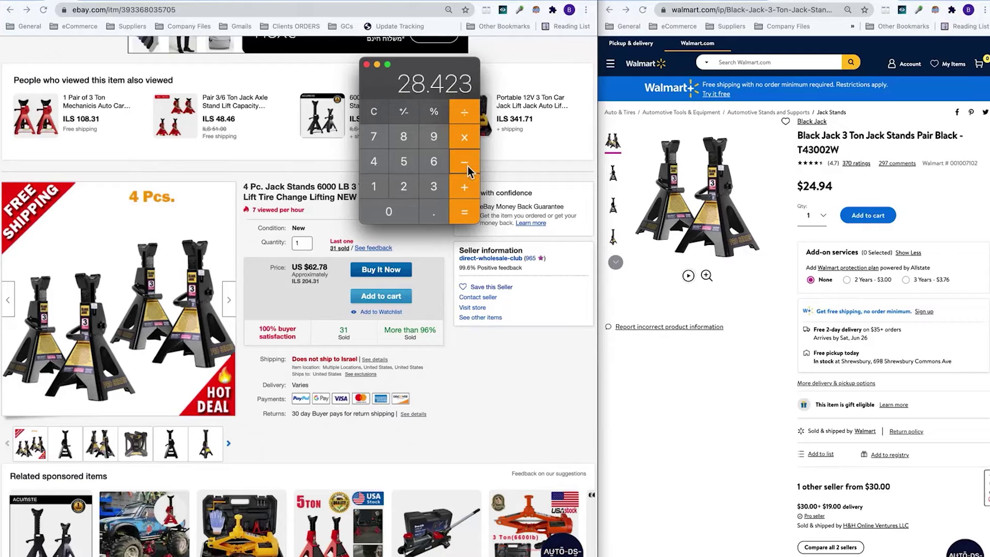
# - Subtract the second $24.94 pair for a 3.483 profit, then close Calculator
pyautogui.click(404, 186)
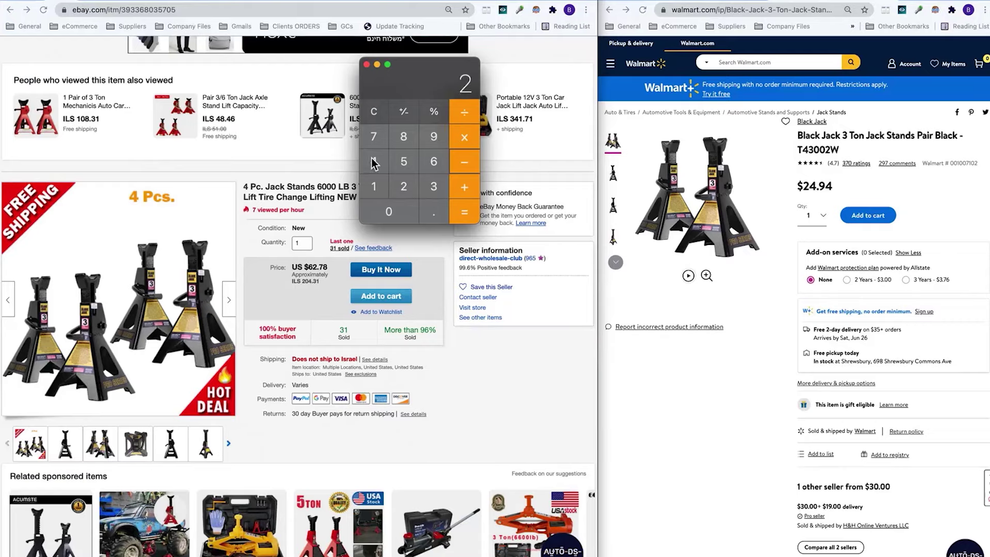
pyautogui.click(375, 162)
pyautogui.click(435, 214)
pyautogui.click(424, 140)
pyautogui.click(381, 163)
pyautogui.click(464, 211)
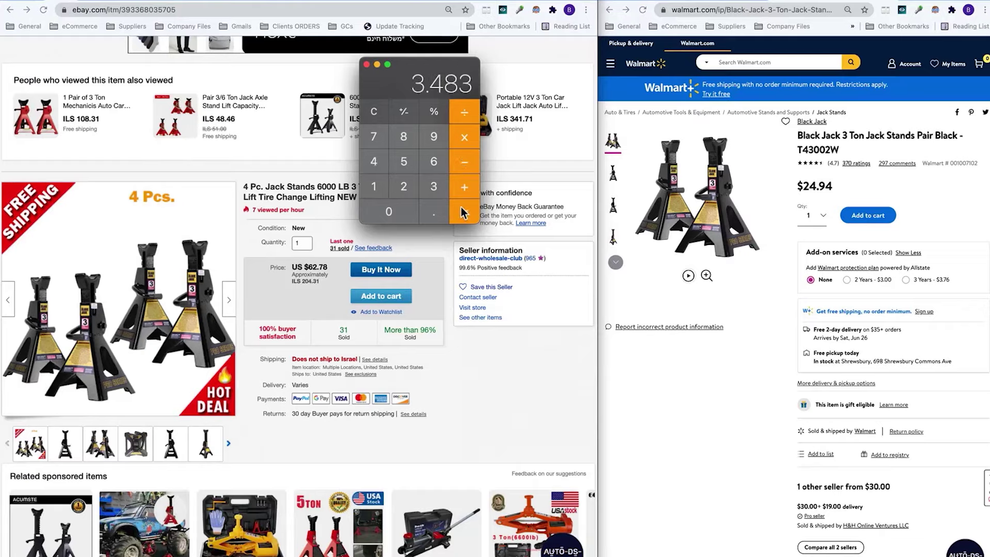
pyautogui.moveTo(430, 78); pyautogui.dragTo(541, 134)
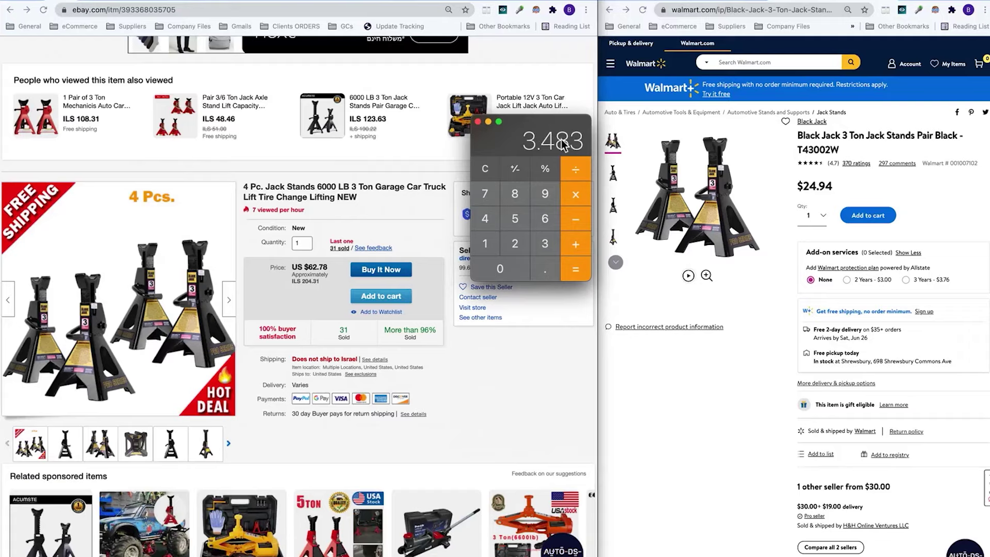
pyautogui.click(478, 122)
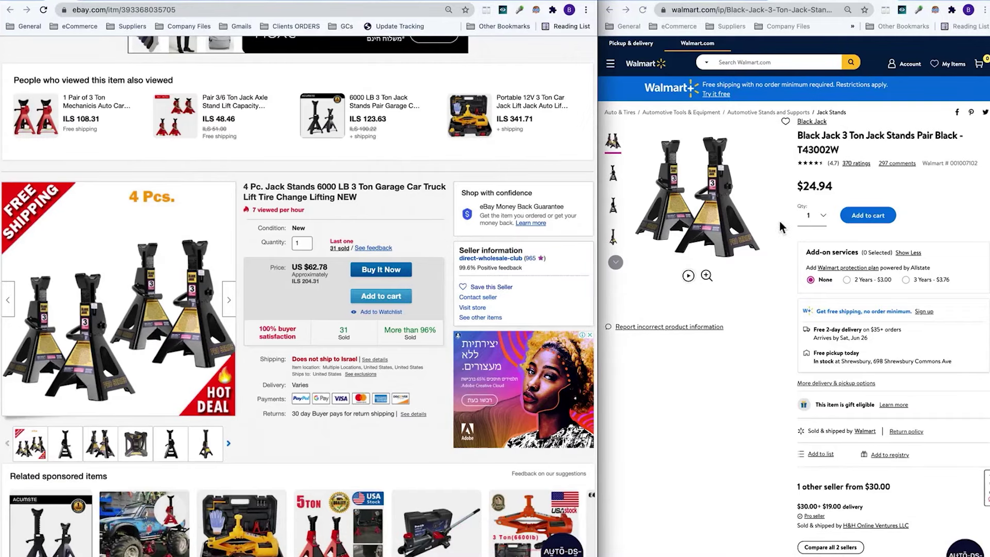
# - Scroll the Walmart jack stands page and browse its collection carousel
pyautogui.scroll(-7, 794, 320)
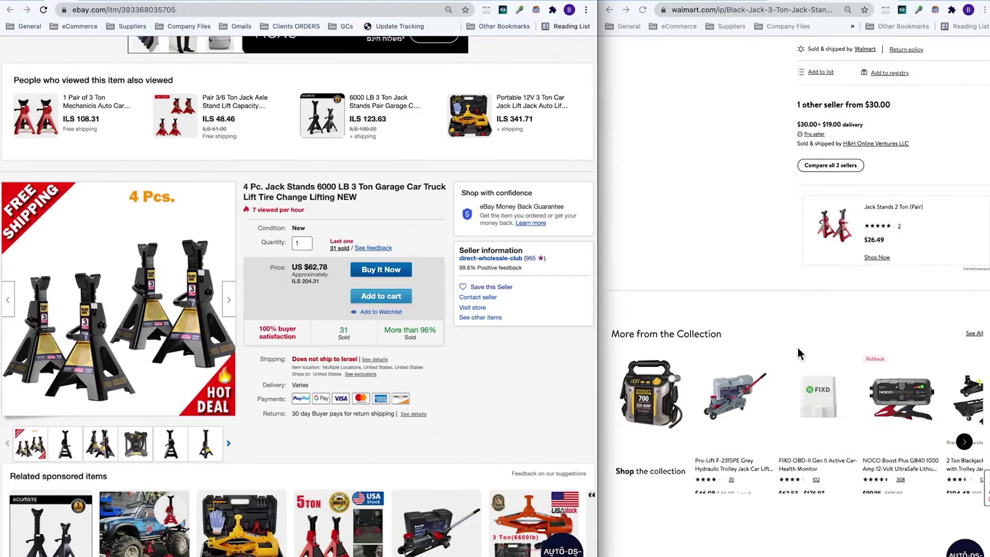
pyautogui.scroll(-10, 799, 354)
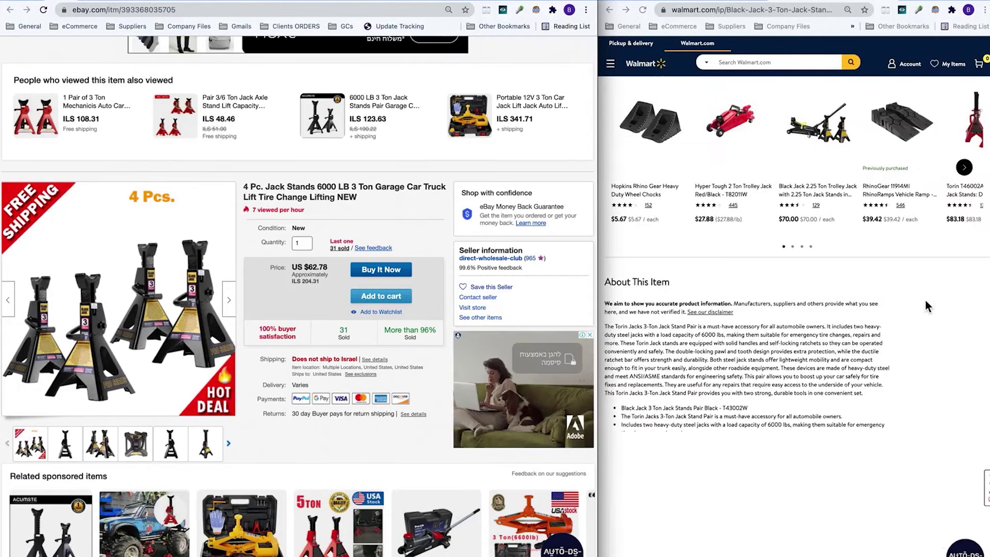
pyautogui.scroll(7, 926, 306)
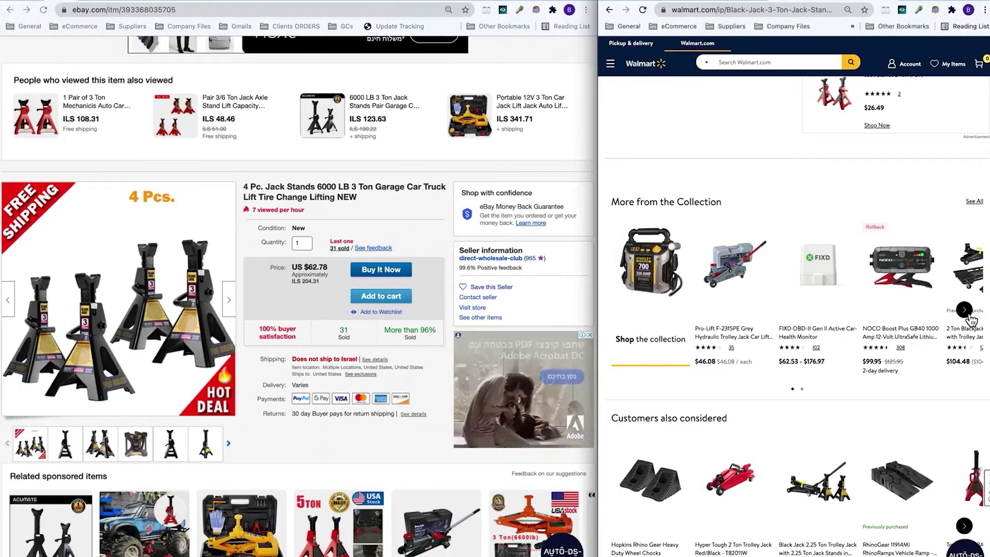
pyautogui.click(965, 311)
pyautogui.click(965, 310)
pyautogui.scroll(10, 837, 553)
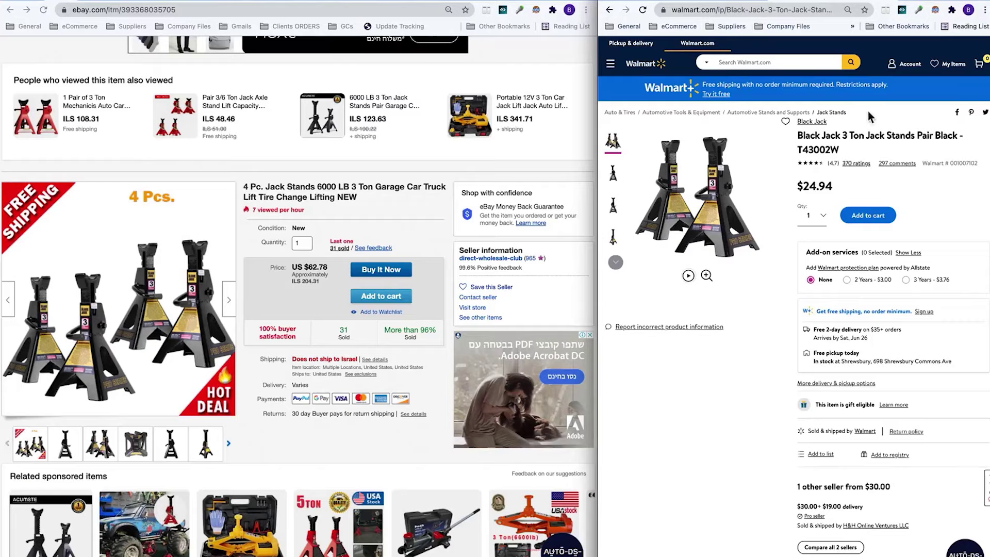
# - Cut the Walmart and eBay jack stands URLs and paste them into row 6 of the sheet
pyautogui.click(740, 15)
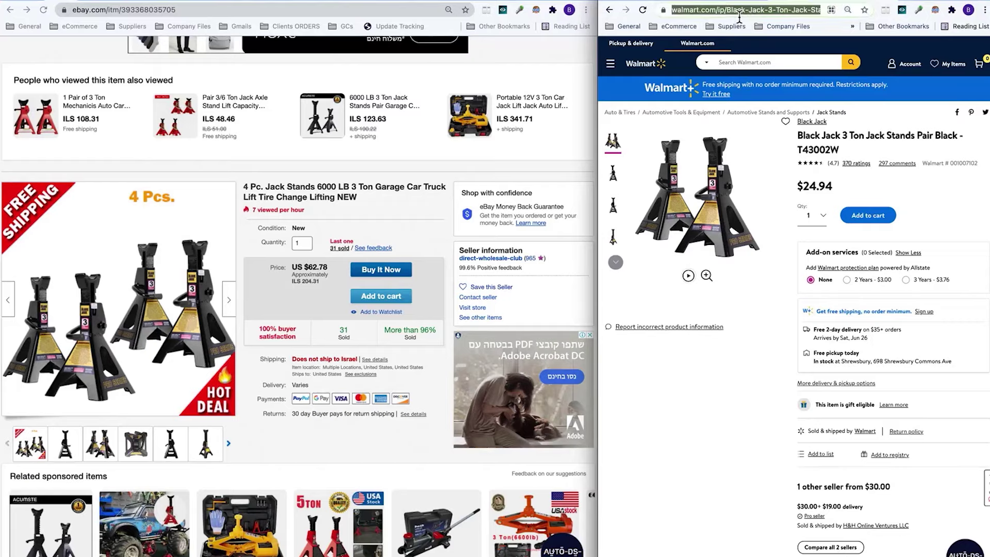
pyautogui.press('BackSpace')
pyautogui.click(895, 3)
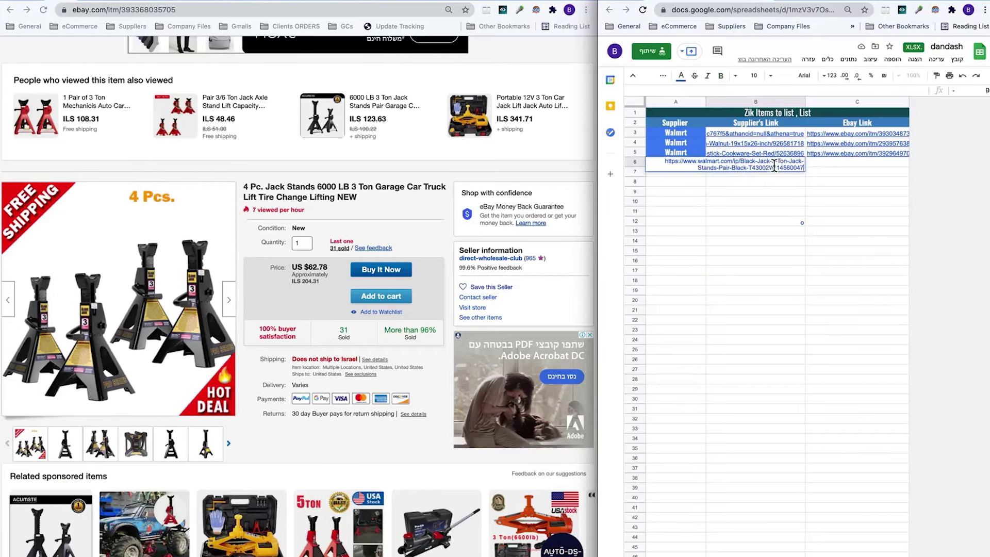
pyautogui.click(221, 12)
pyautogui.press('BackSpace')
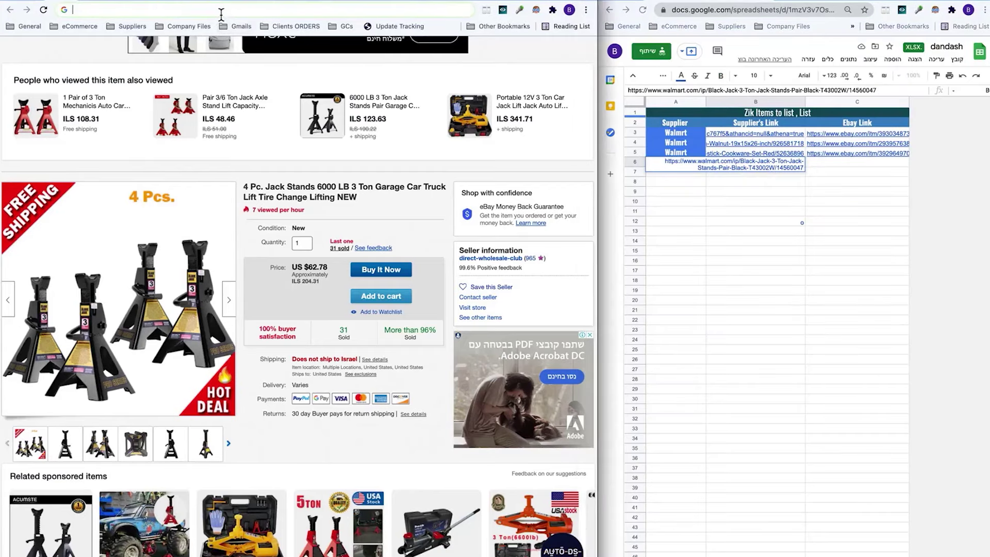
pyautogui.press('super+v')
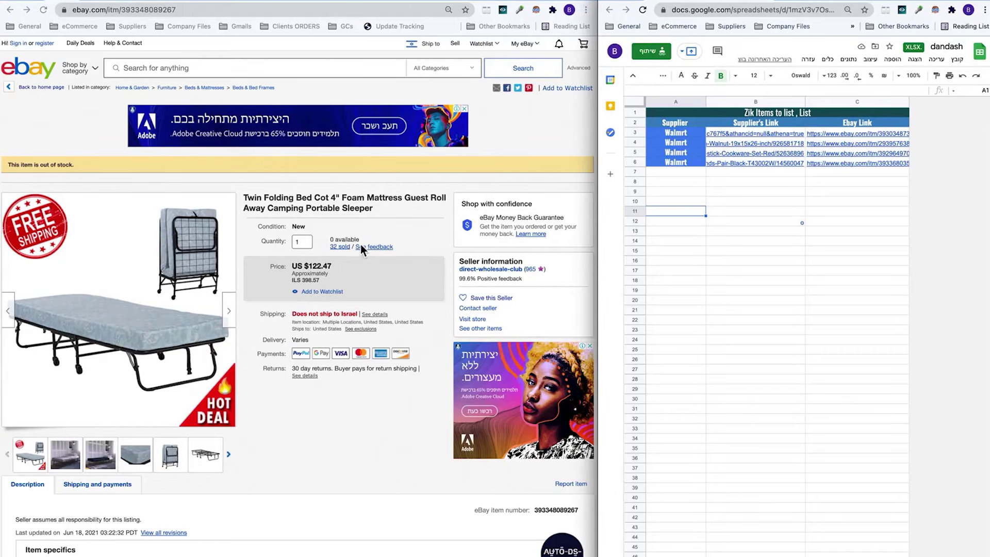
# - Open the quilted double hammock listing and search Google for its title
pyautogui.click(104, 0)
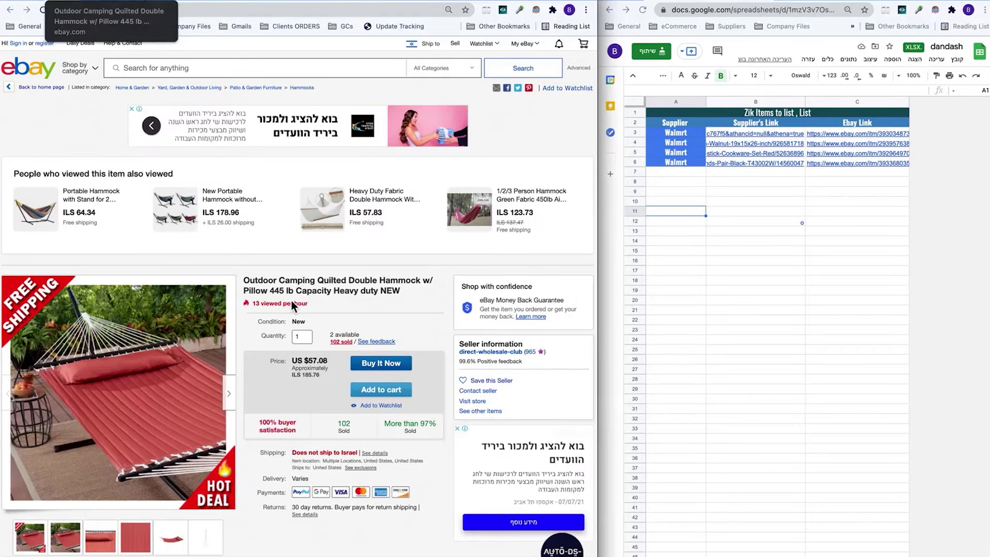
pyautogui.tripleClick(360, 295)
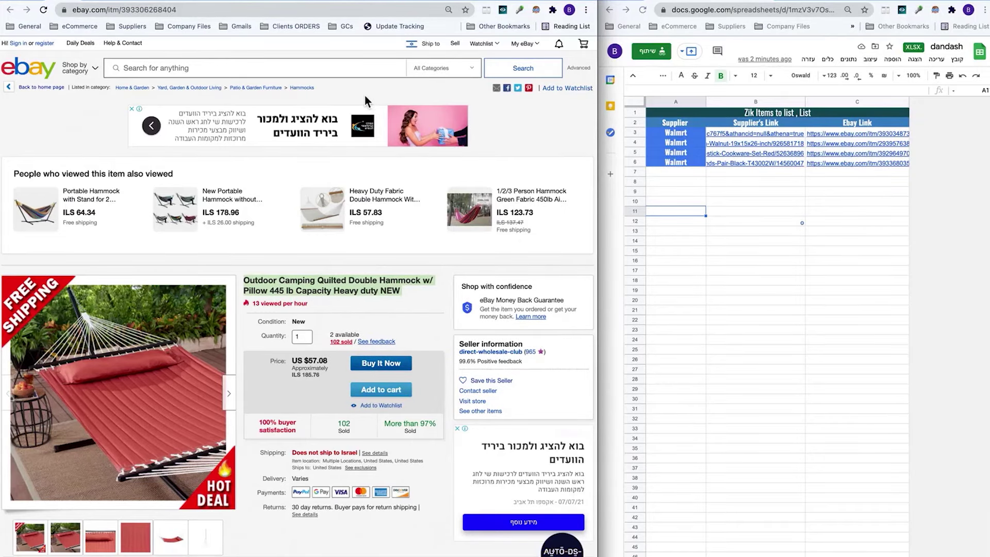
pyautogui.press('super+shift+l')
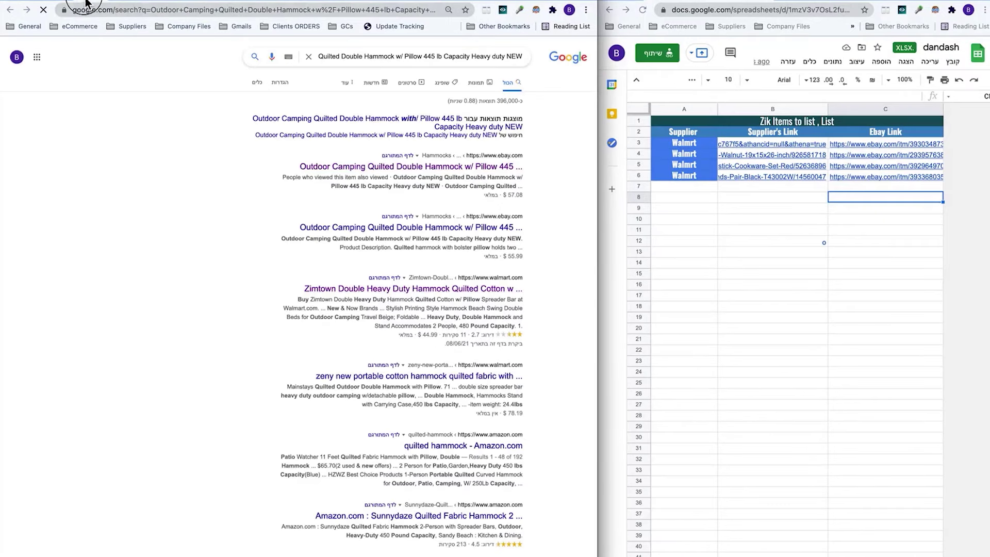
pyautogui.press('super+w')
# - Pick Walmart's Mainstays Tree Hammock, Red at $45.99 from the results and launch Calculator
pyautogui.click(697, 6)
pyautogui.click(871, 292)
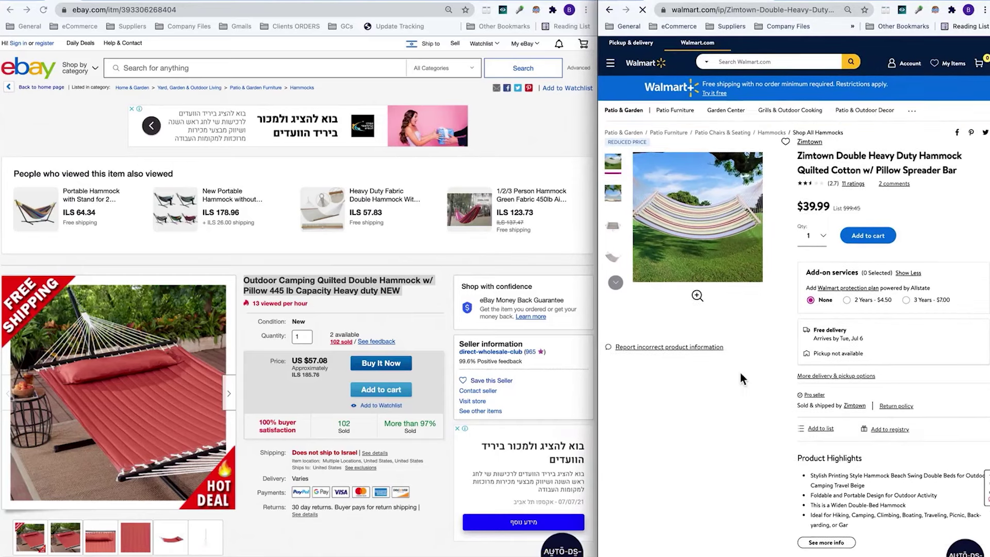
pyautogui.scroll(-10, 742, 376)
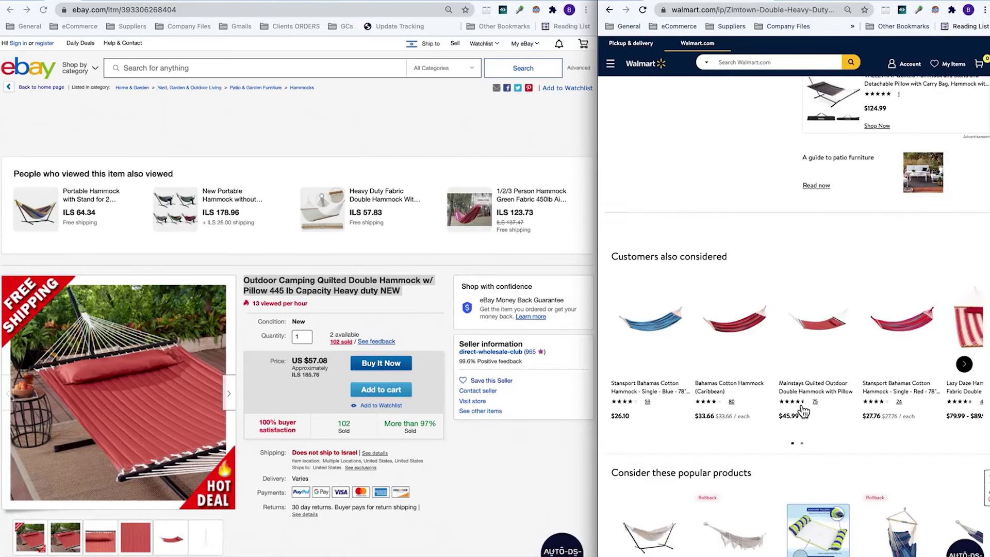
pyautogui.click(821, 394)
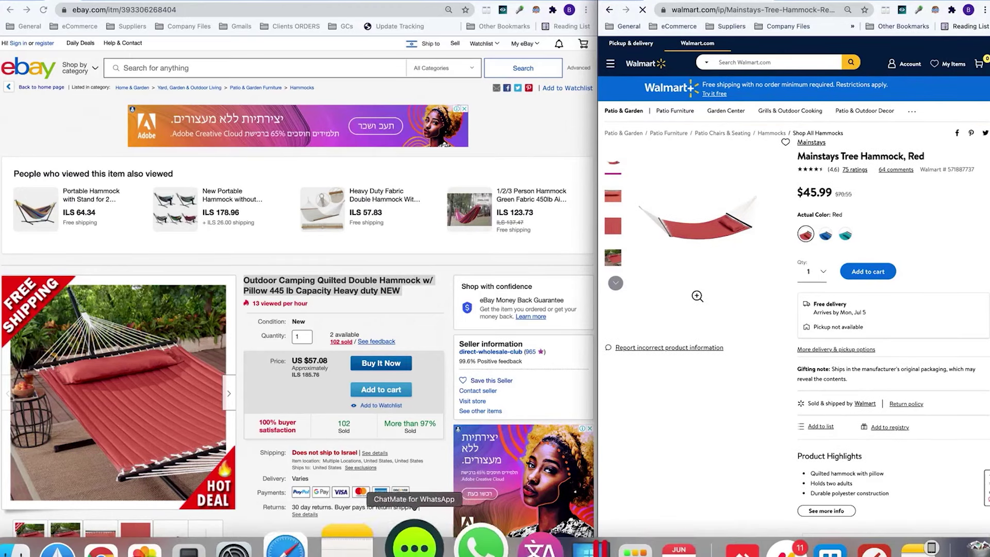
pyautogui.click(239, 550)
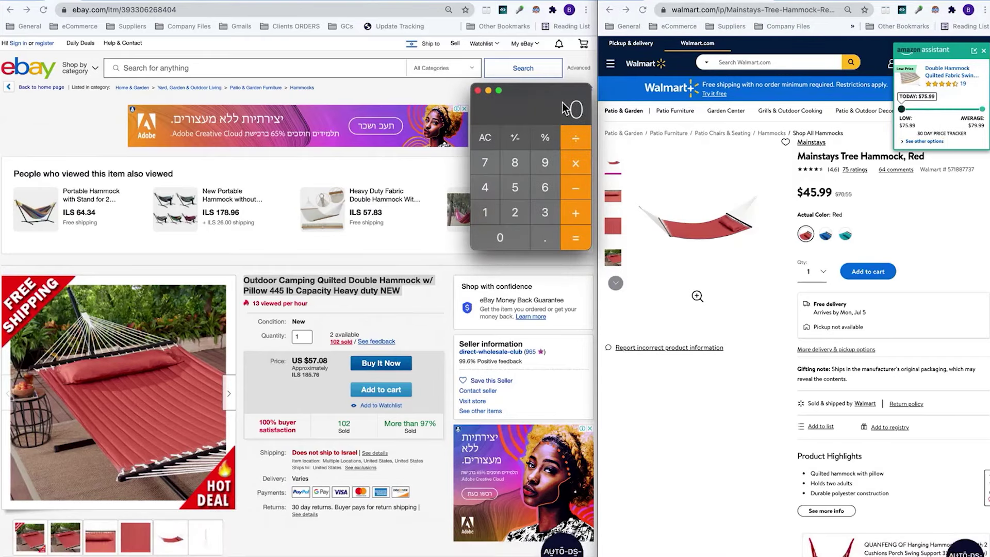
# - Calculate 57.08 less 15%, minus the $45.99 Walmart price, for a 2.528 profit
pyautogui.write('57.08')
pyautogui.click(572, 189)
pyautogui.write('15')
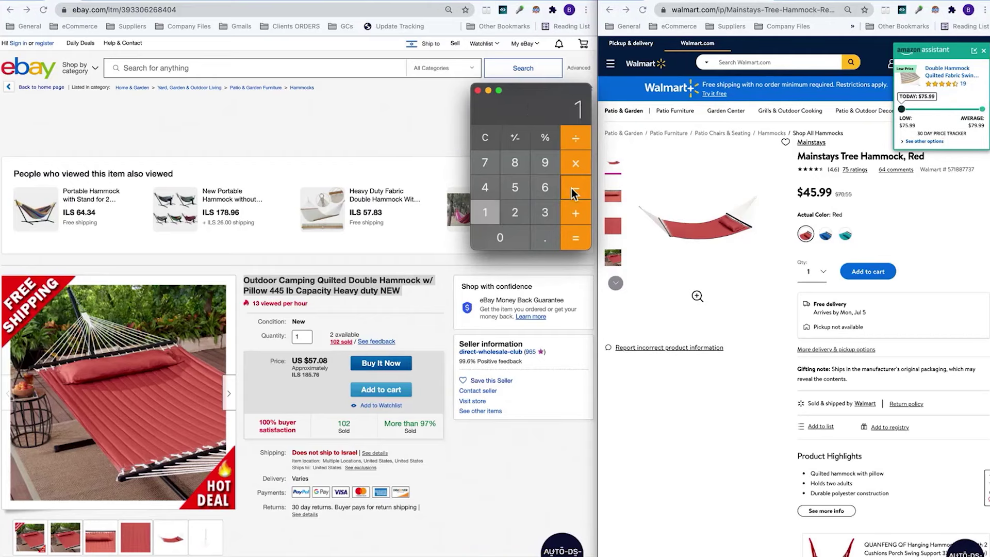
pyautogui.click(549, 140)
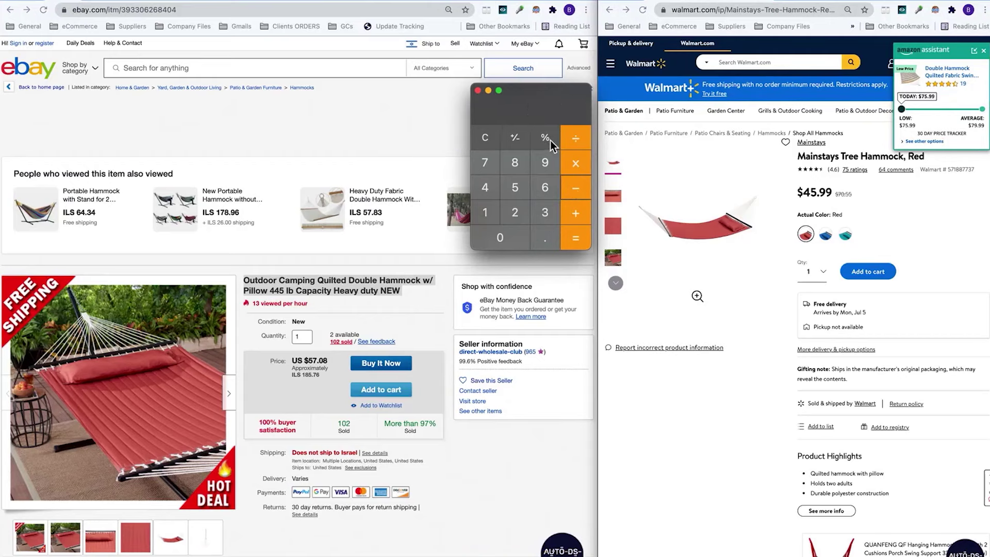
pyautogui.click(580, 243)
pyautogui.click(487, 187)
pyautogui.click(509, 189)
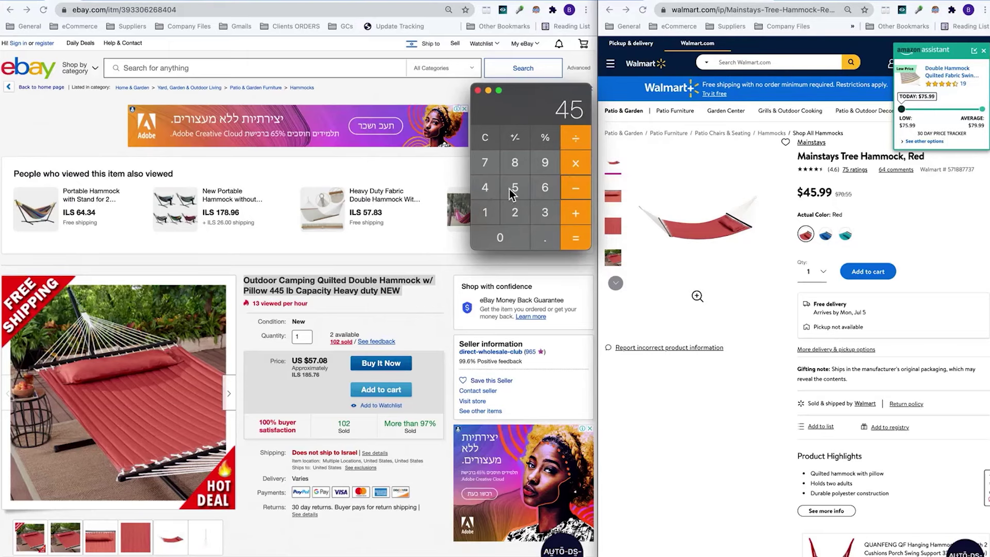
pyautogui.click(550, 241)
pyautogui.click(544, 169)
pyautogui.click(543, 169)
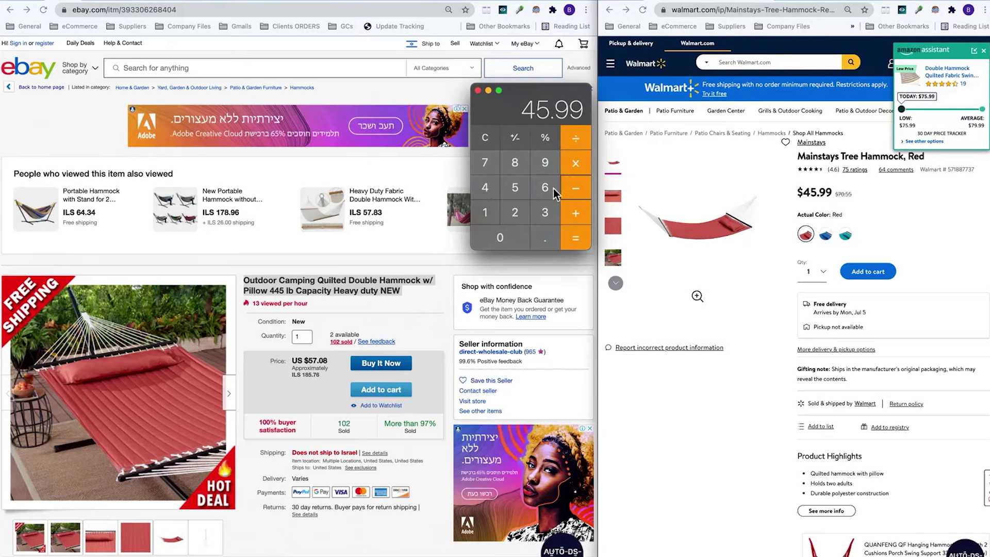
pyautogui.click(574, 246)
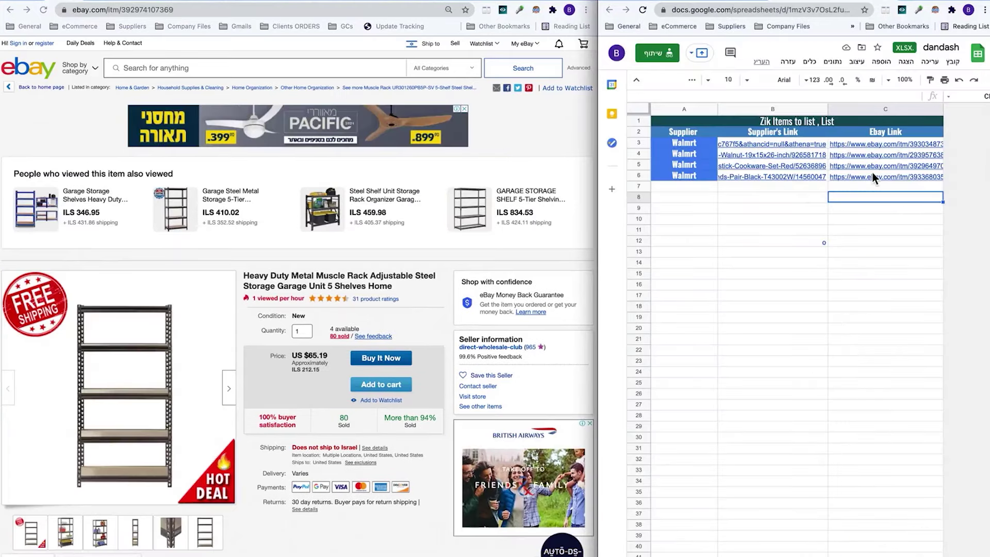
# - Paste the hammock's eBay link into C7, its Walmart link into B7, and Walmrt into A7
pyautogui.click(861, 184)
pyautogui.hotkey('ctrl', 'v')
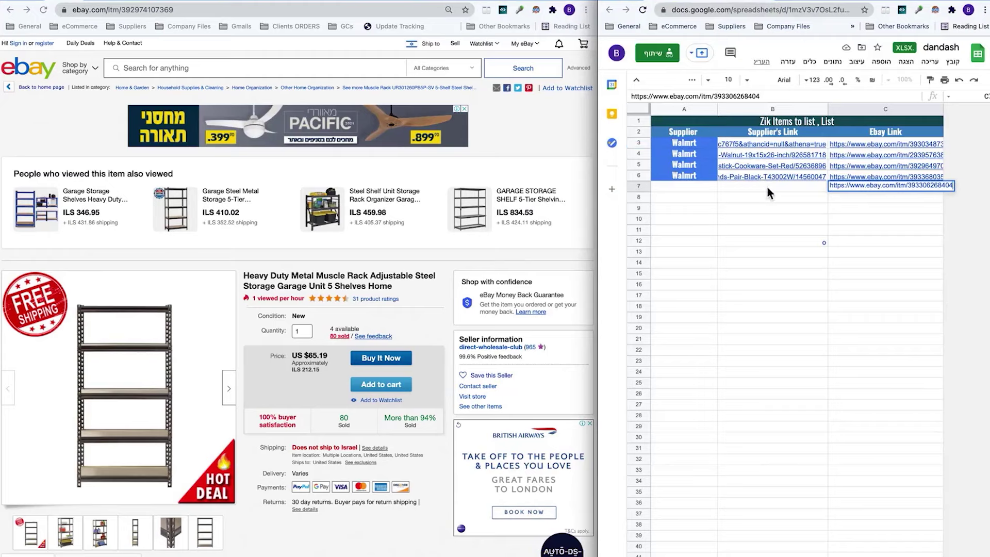
pyautogui.click(768, 188)
pyautogui.write('https://www.walmart.com/ip/Mainstays-Tree-Hammock-Red/272812997?athcpid=272812997&athpgid=athenaItemPage&athcgid=null&athznid=PWVUB&athieid=v0&athstid=CS020&athguid=19c5fcca-007-17a3f1254fbd7e&athancid=null&athena=true')
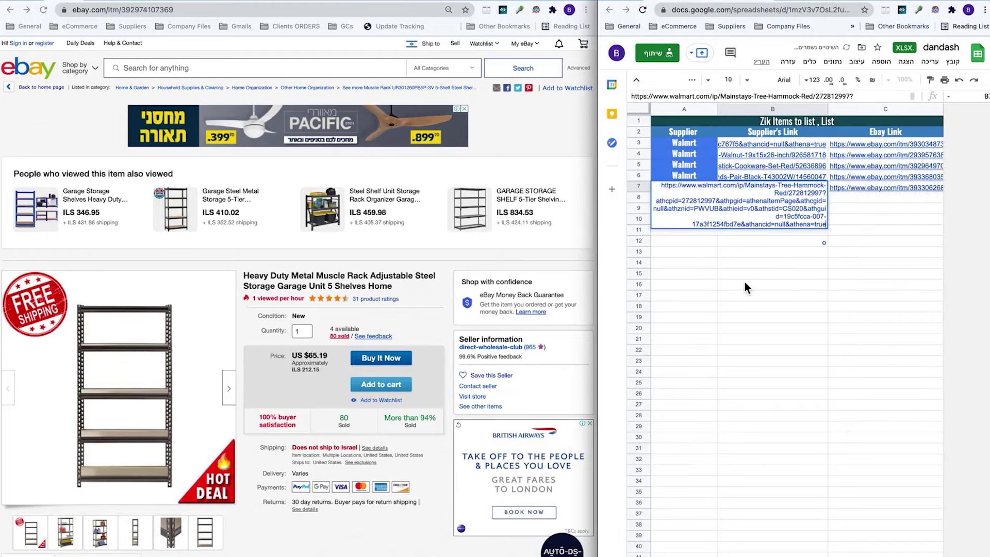
pyautogui.click(748, 286)
pyautogui.click(696, 158)
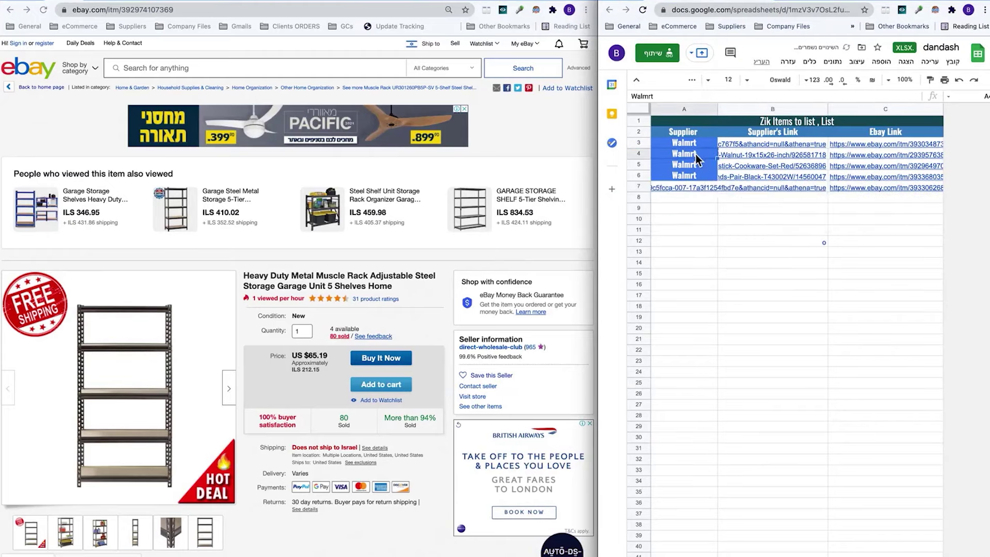
pyautogui.hotkey('ctrl', 'c')
pyautogui.click(680, 188)
pyautogui.hotkey('ctrl', 'v')
# - Copy the shelving unit's eBay title and search Google for it
pyautogui.click(684, 219)
pyautogui.tripleClick(340, 281)
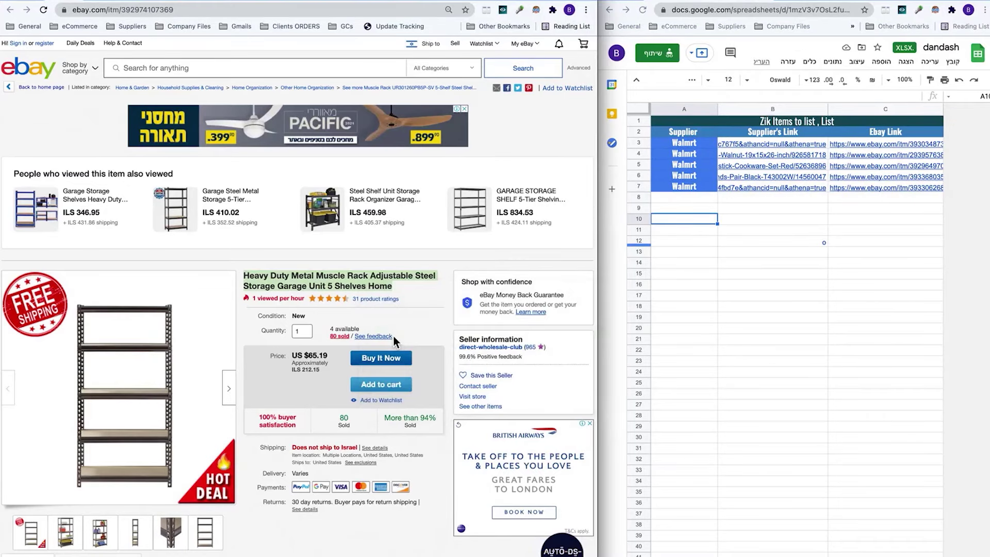
pyautogui.hotkey('ctrl', 'c')
pyautogui.hotkey('ctrl', 'l')
pyautogui.hotkey('ctrl', 'v')
pyautogui.press('Return')
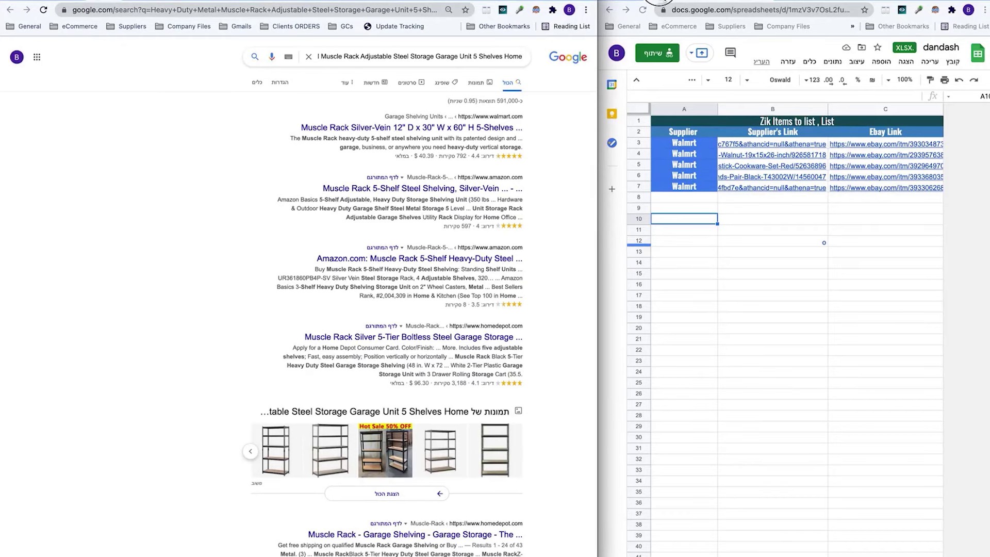
# - Return to the shelving listing and grab the Walmart Muscle Rack page URL
pyautogui.hotkey('alt', 'Left')
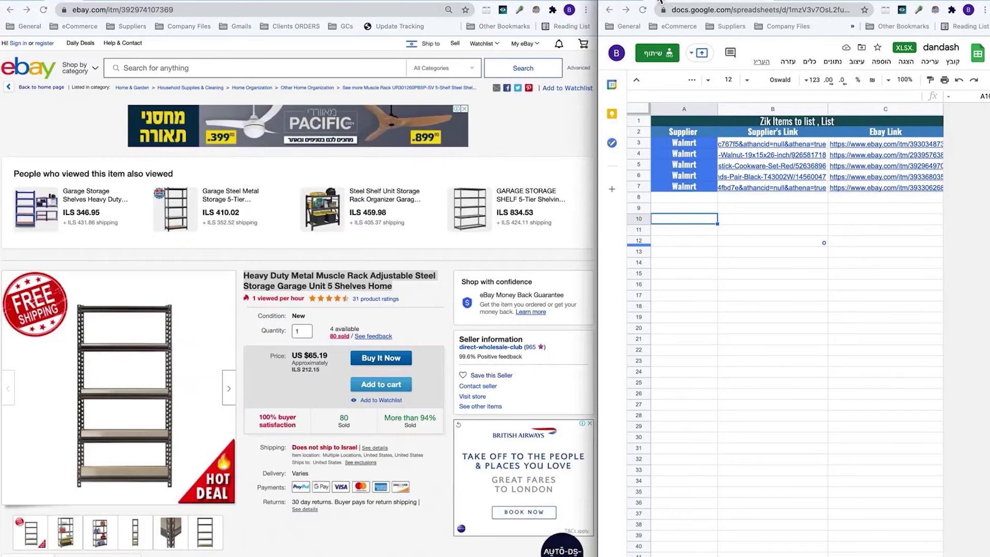
pyautogui.click(661, 2)
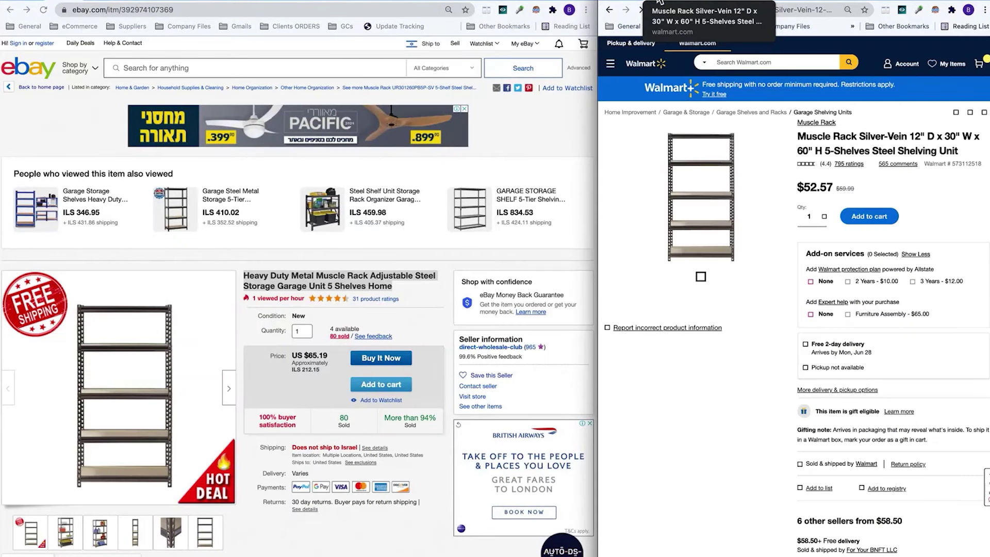
pyautogui.scroll(-3, 295, 344)
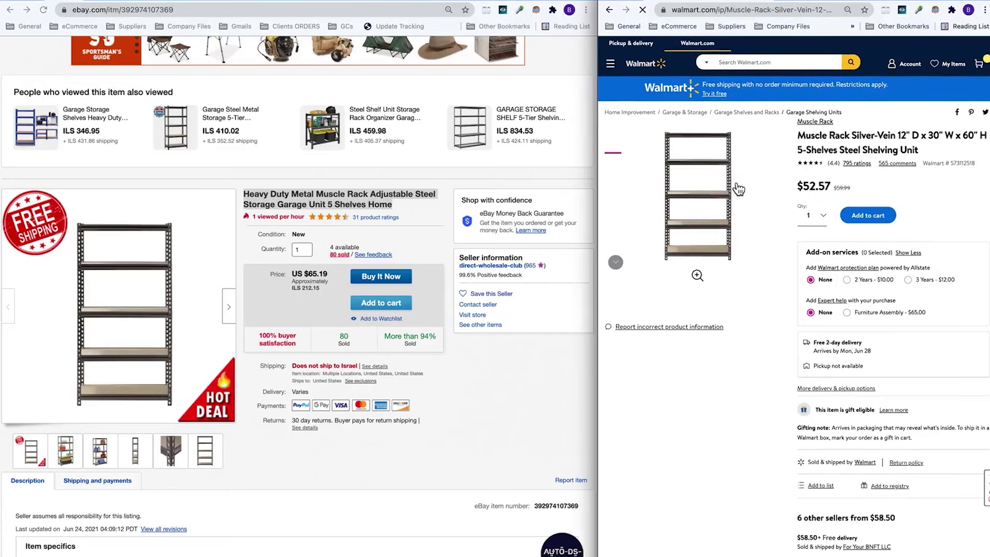
pyautogui.click(803, 8)
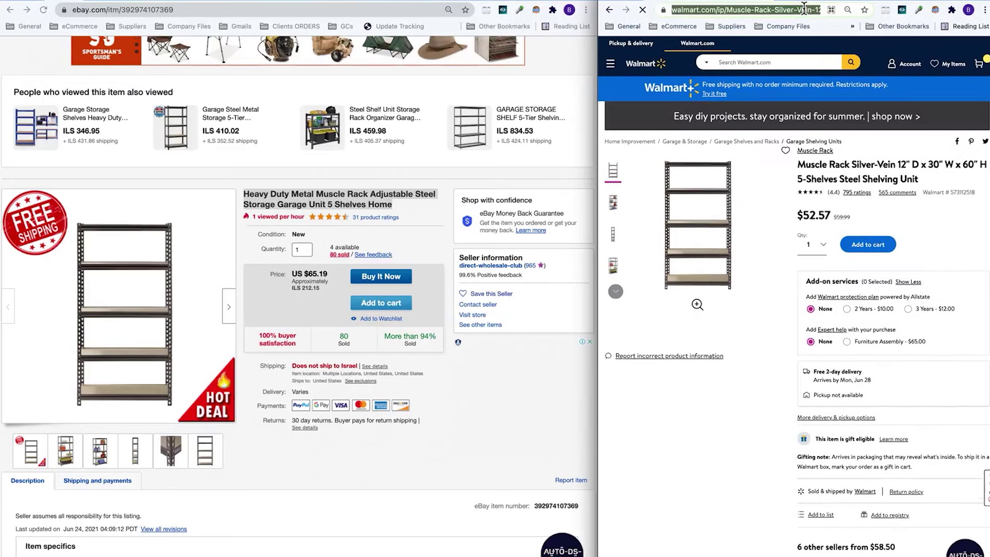
pyautogui.hotkey('ctrl', 'Tab')
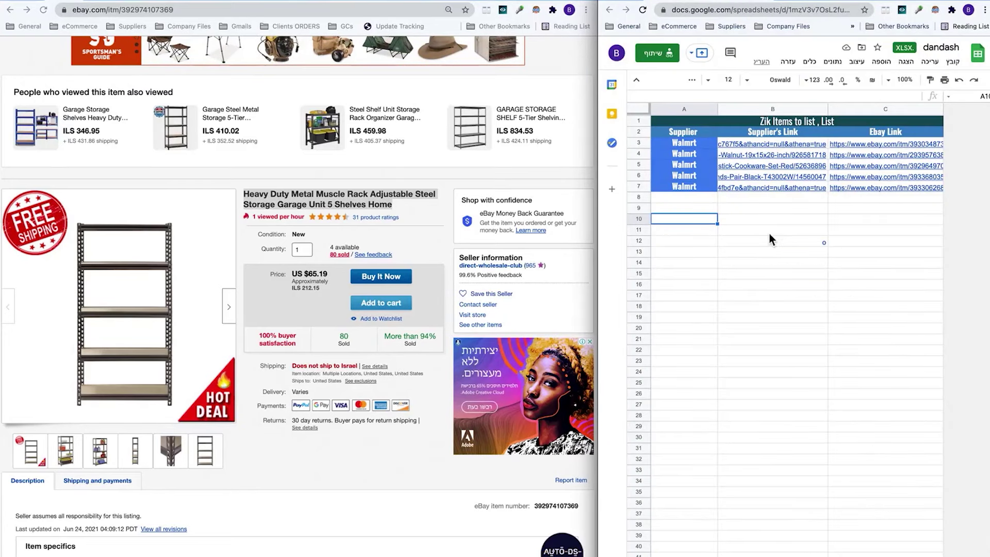
# - Paste the Walmart shelving link into B8 and the eBay link into C8
pyautogui.click(810, 198)
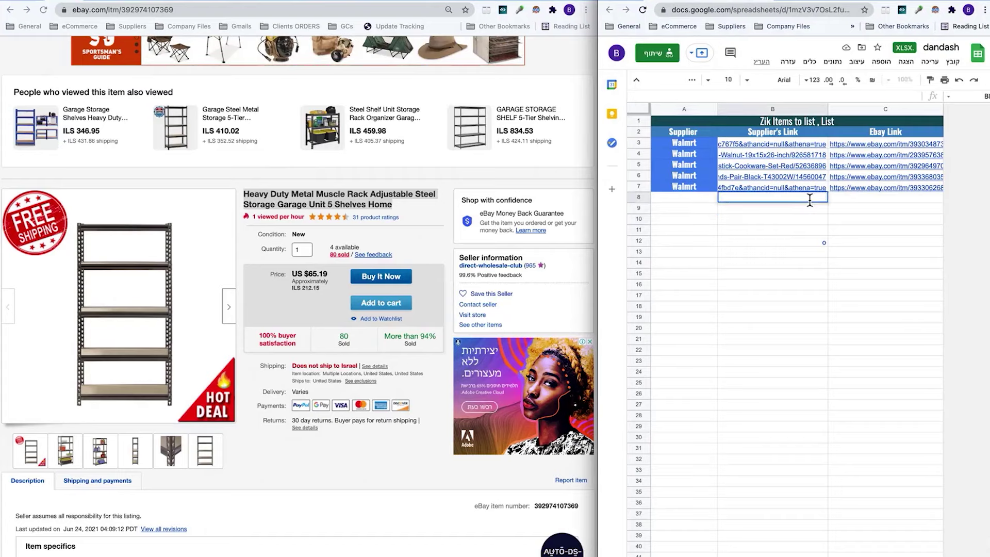
pyautogui.hotkey('ctrl', 'v')
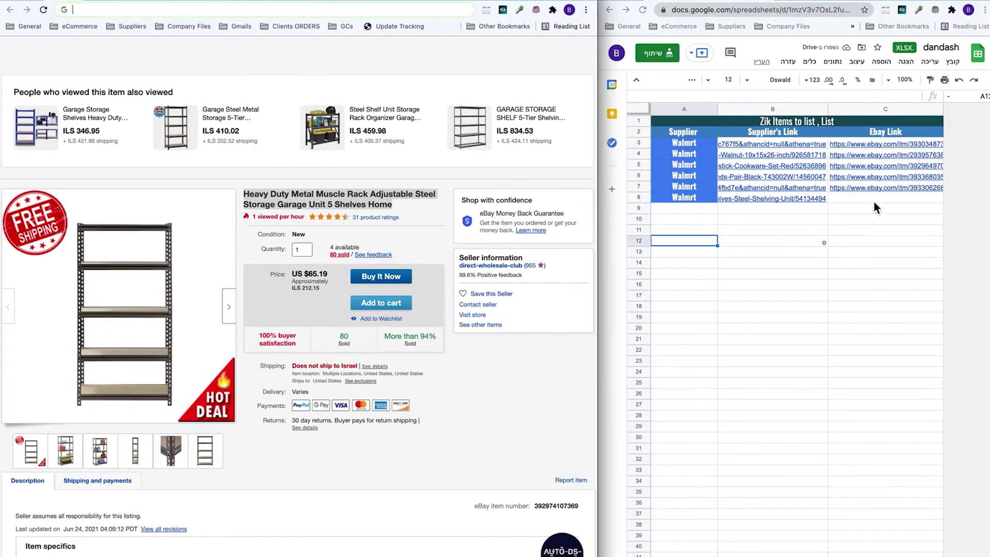
pyautogui.click(874, 202)
pyautogui.hotkey('ctrl', 'v')
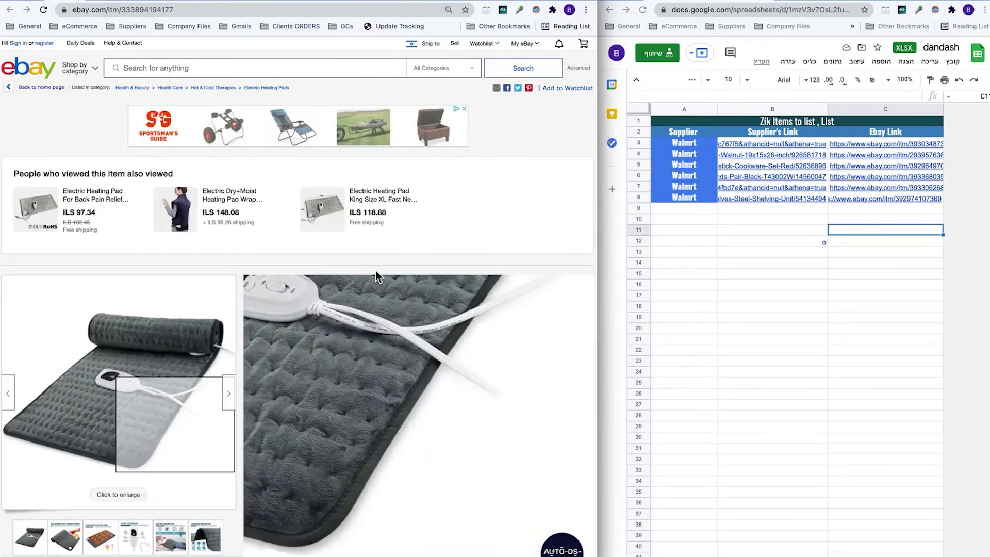
pyautogui.tripleClick(312, 289)
# - Search Google for the heating pad's title and look over the results
pyautogui.rightClick(312, 289)
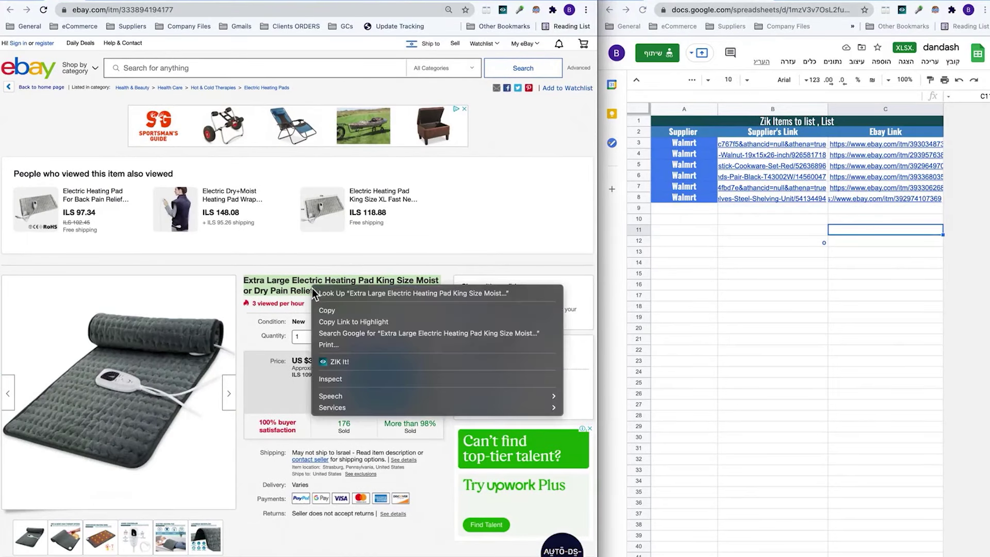
pyautogui.click(379, 325)
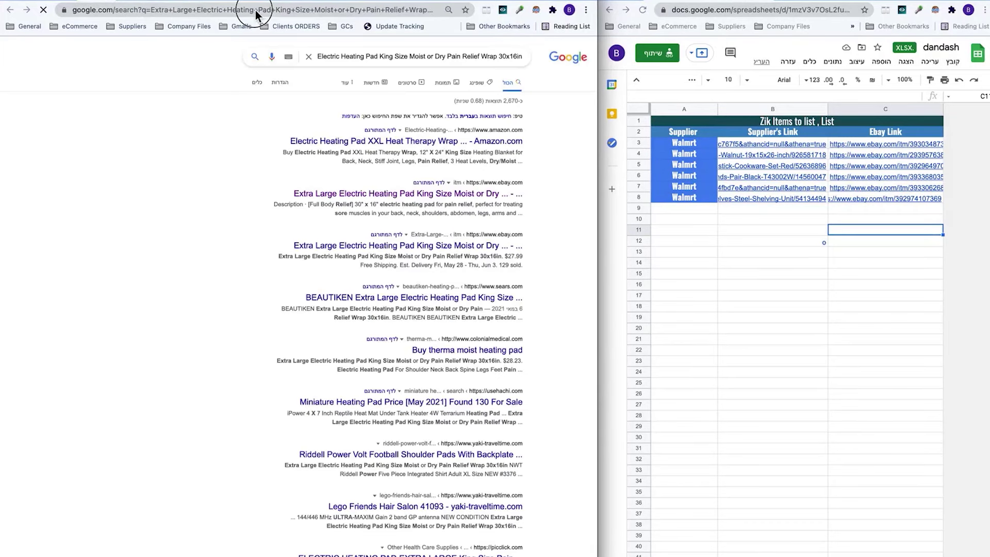
pyautogui.moveTo(256, 10); pyautogui.dragTo(696, 7)
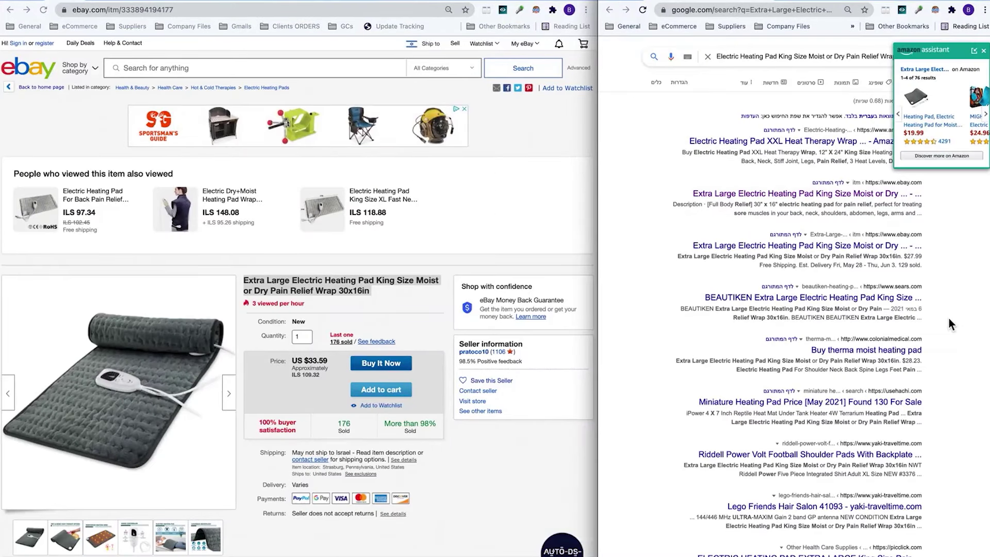
pyautogui.click(983, 51)
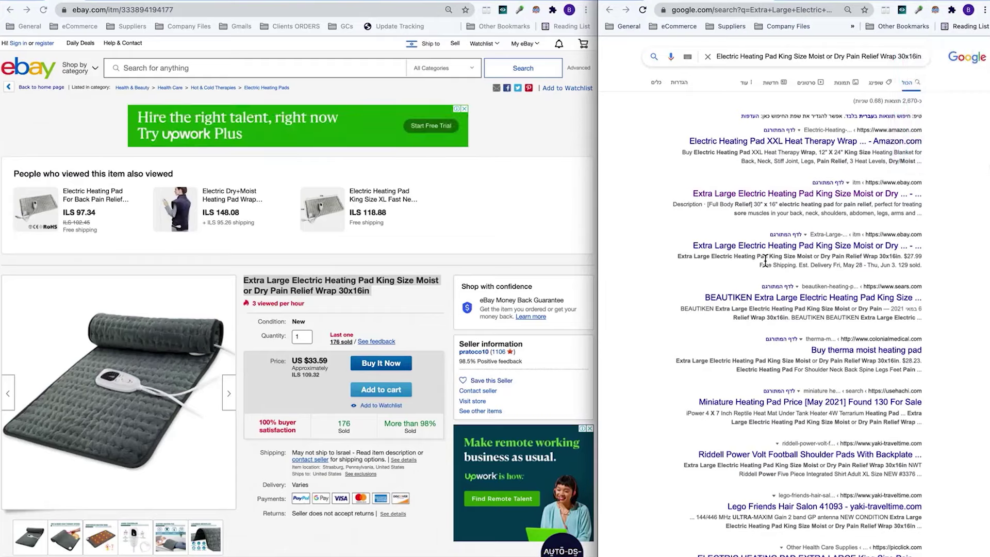
pyautogui.scroll(-7, 766, 261)
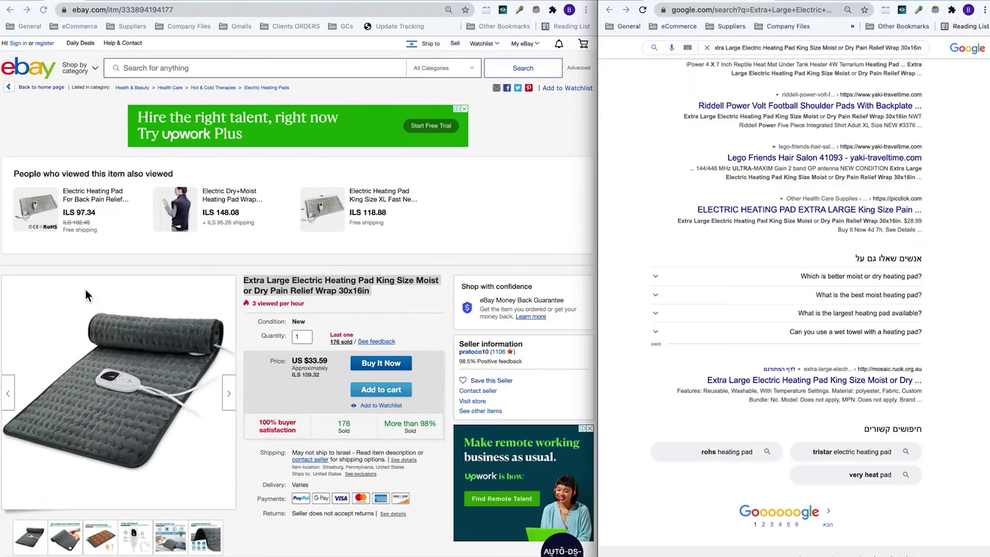
pyautogui.scroll(7, 858, 148)
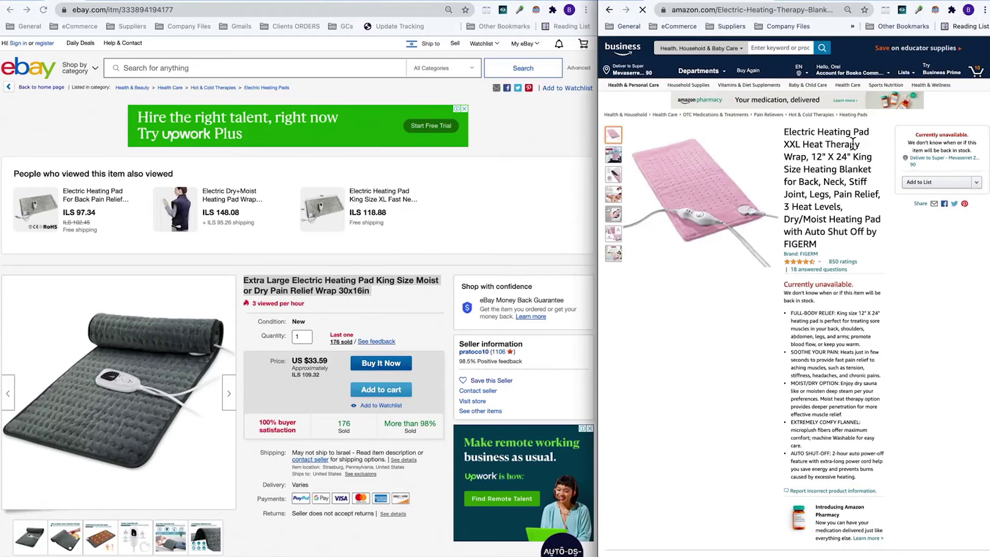
pyautogui.hotkey('ctrl', 'w')
# - Run a Google image search on the enlarged heating pad photo, then go to the soldering iron listing
pyautogui.click(182, 547)
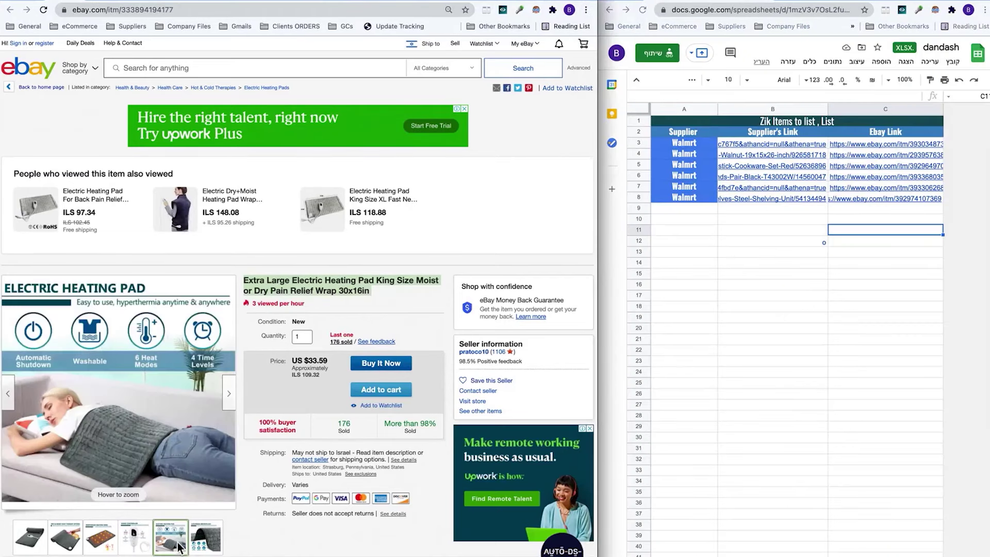
pyautogui.rightClick(118, 438)
pyautogui.press('Escape')
pyautogui.click(105, 398)
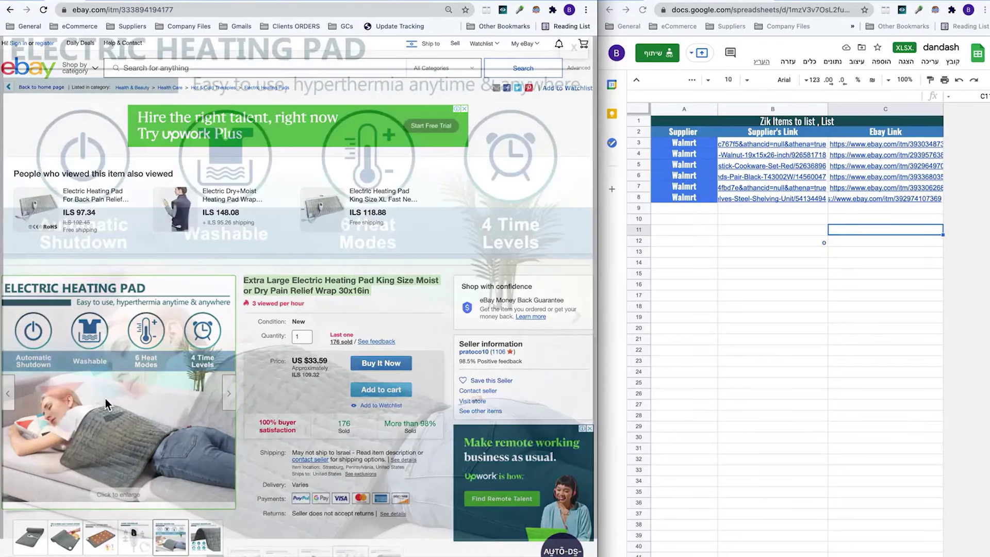
pyautogui.rightClick(203, 311)
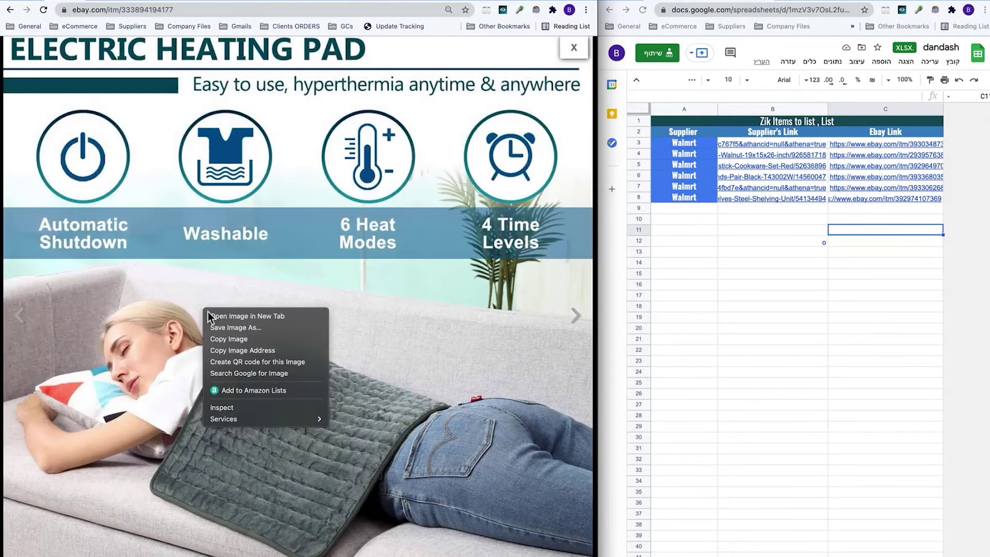
pyautogui.click(241, 376)
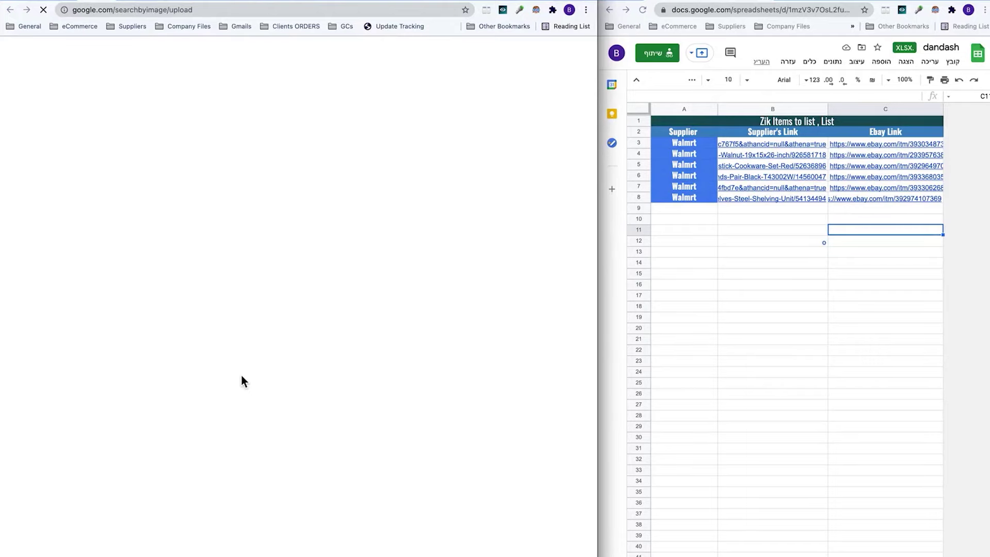
pyautogui.scroll(-5, 241, 375)
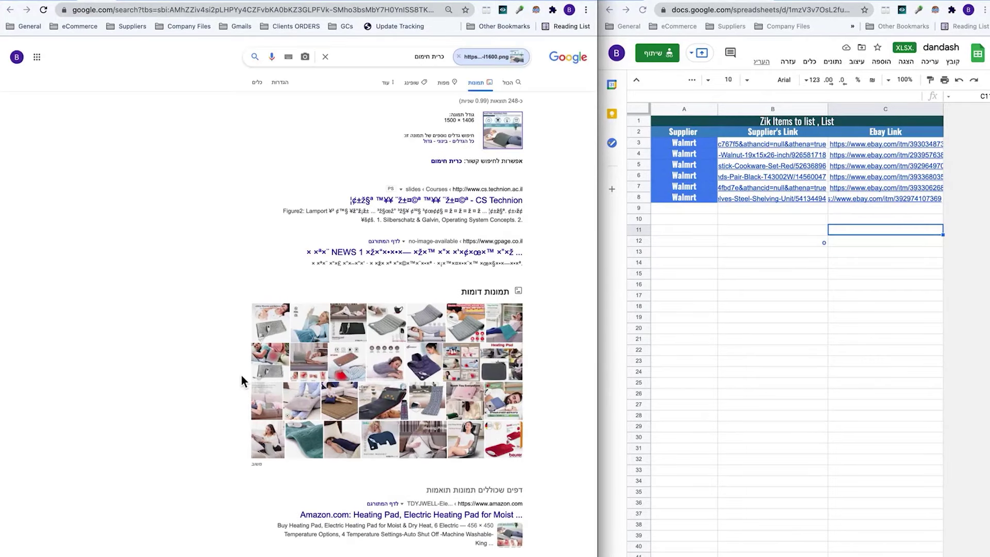
pyautogui.scroll(-3, 384, 367)
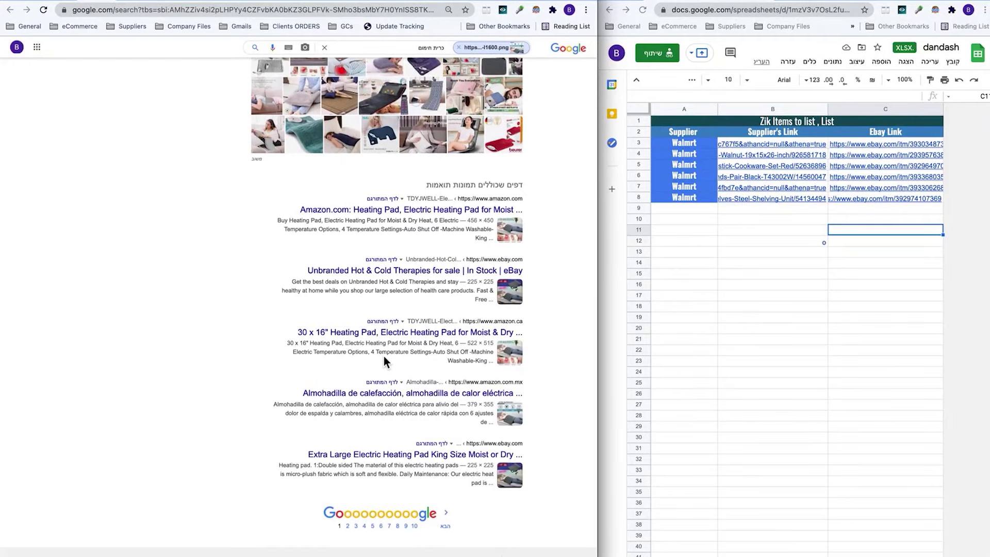
pyautogui.hotkey('alt', 'Left')
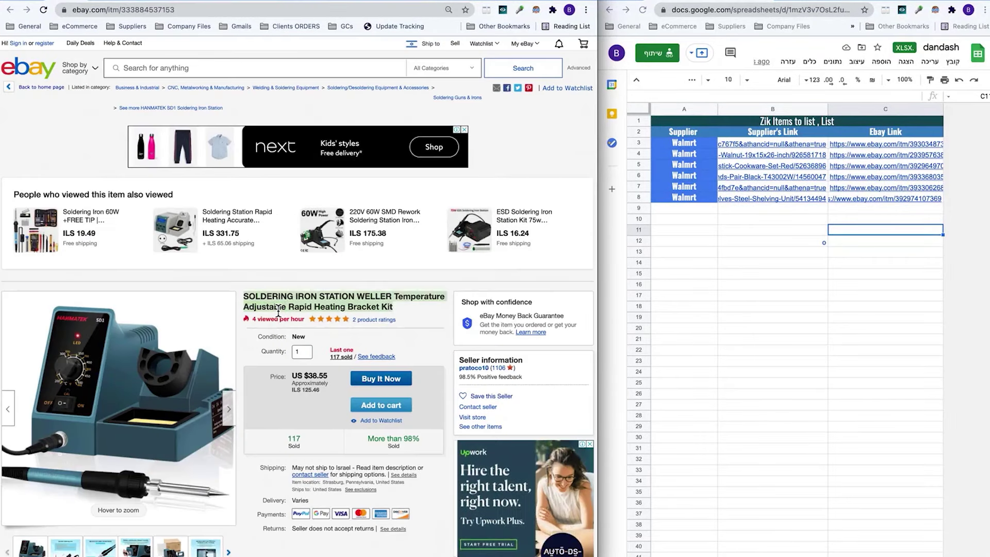
# - Search Google for the soldering iron station's title and review the results
pyautogui.rightClick(278, 311)
pyautogui.click(331, 341)
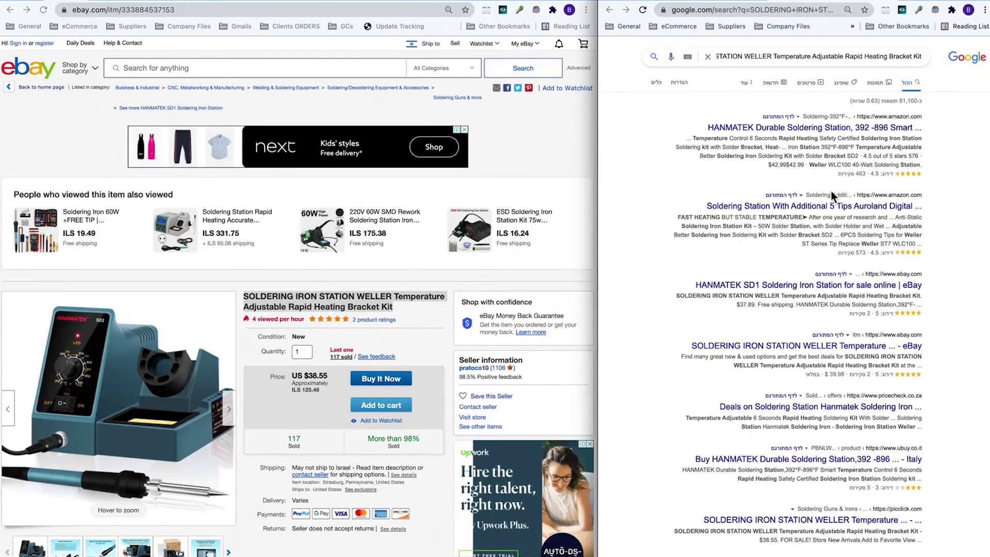
pyautogui.scroll(-6, 933, 203)
# - Open the Honeywell 1114 fire and water chest listing and Google its title
pyautogui.click(95, 9)
pyautogui.press('super+v')
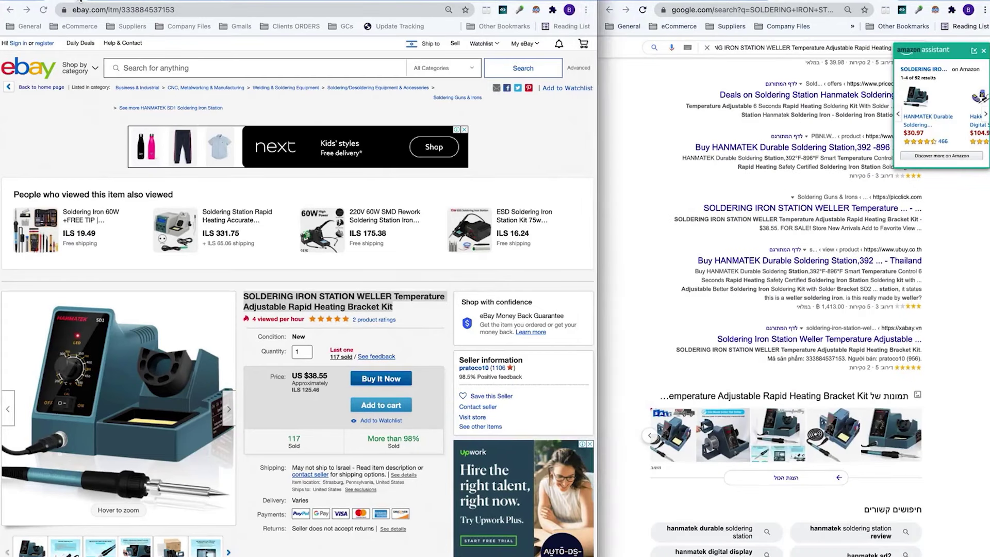
pyautogui.press('Return')
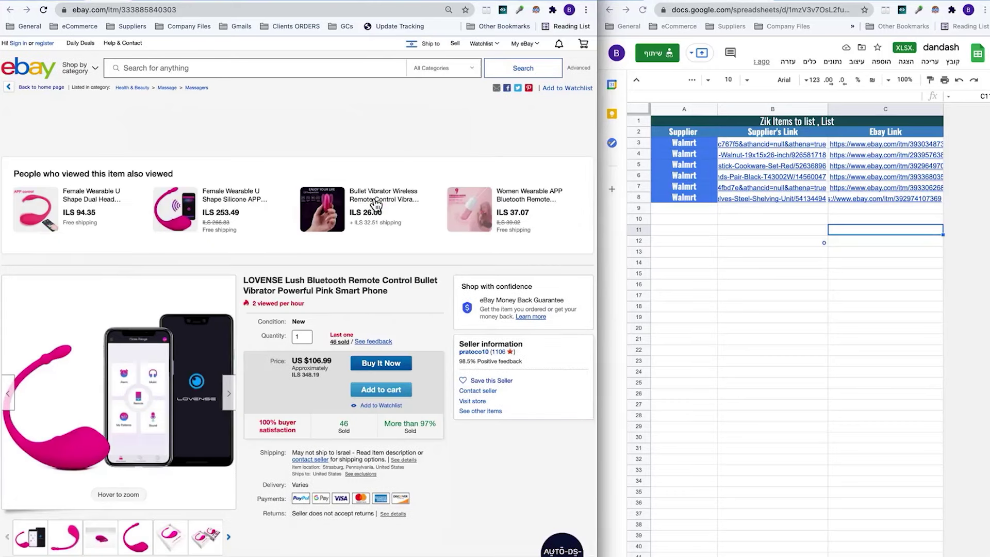
pyautogui.tripleClick(312, 283)
pyautogui.rightClick(312, 282)
pyautogui.click(345, 330)
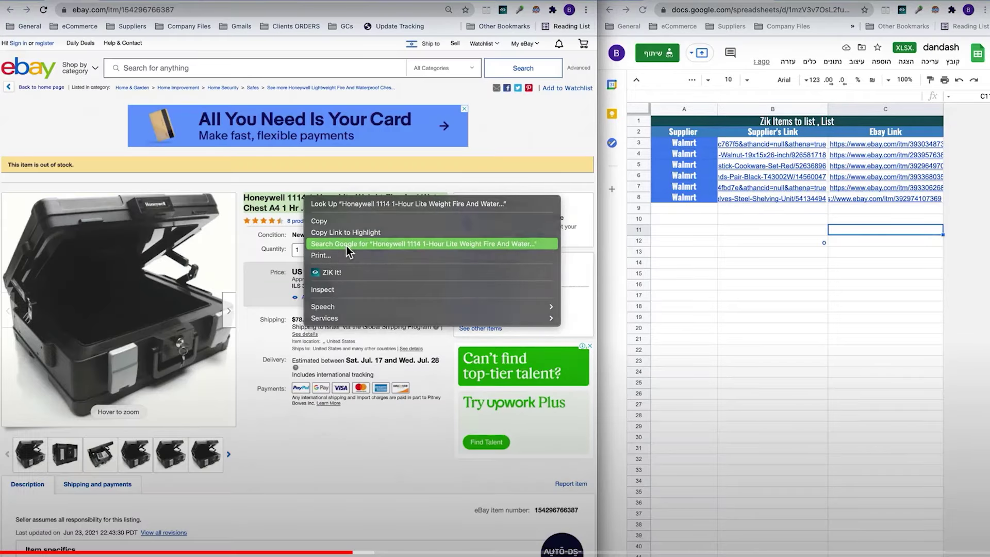
# - Add Walmart's $73.99 Honeywell 1114 chest to the cart and return to the eBay listing
pyautogui.click(346, 246)
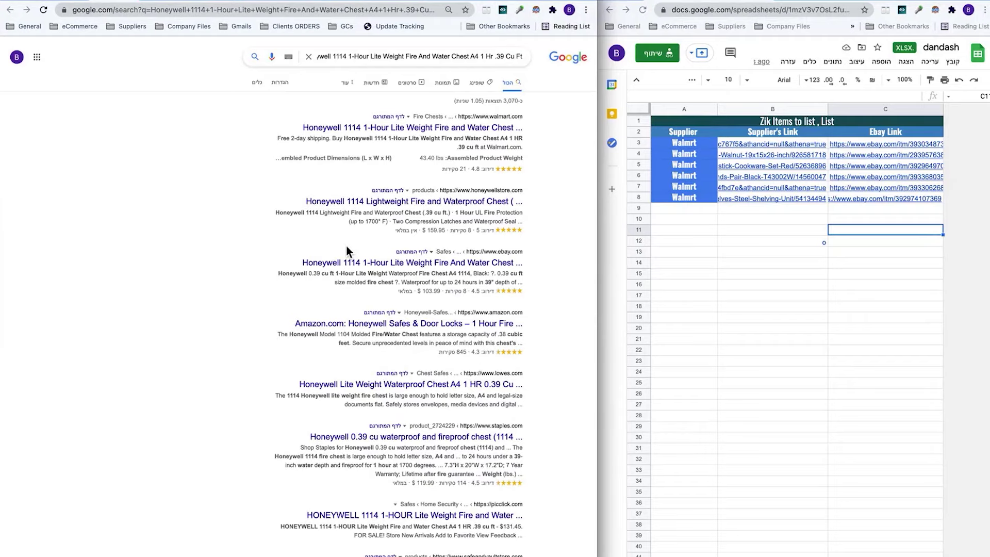
pyautogui.click(440, 135)
pyautogui.click(362, 445)
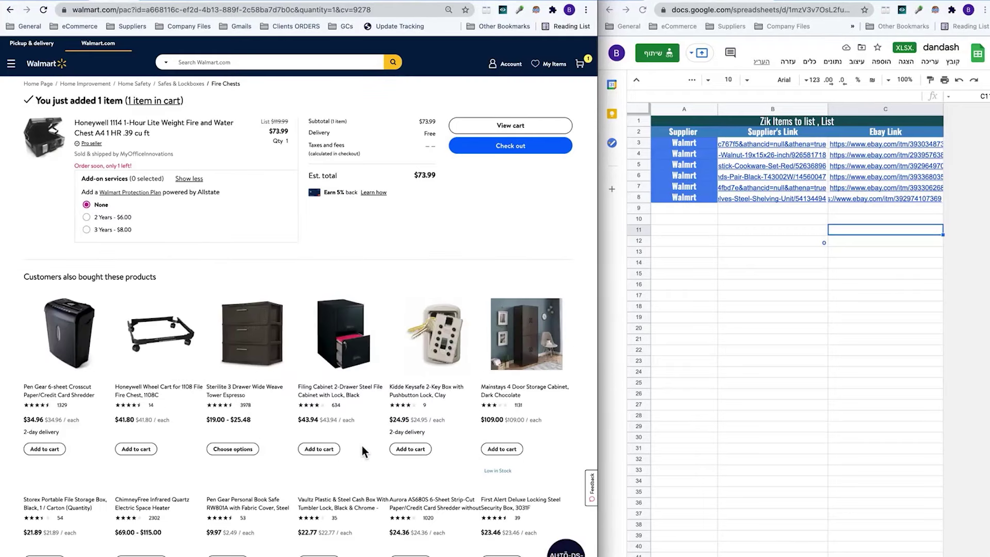
pyautogui.hotkey('ctrl', 'Tab')
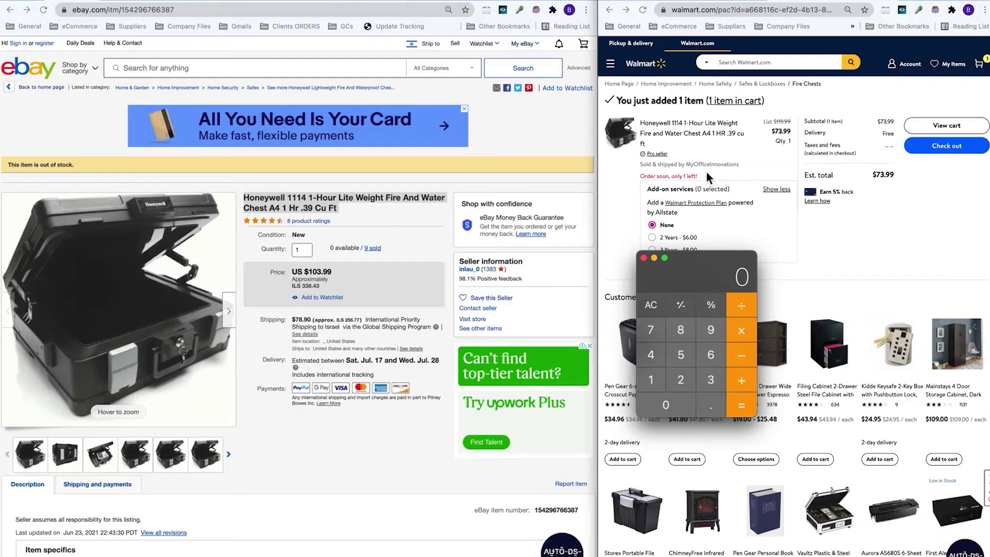
# - Calculate 103.99 less 15% minus 73.99, giving a 14.4015 profit
pyautogui.moveTo(706, 256); pyautogui.dragTo(780, 223)
pyautogui.write('103')
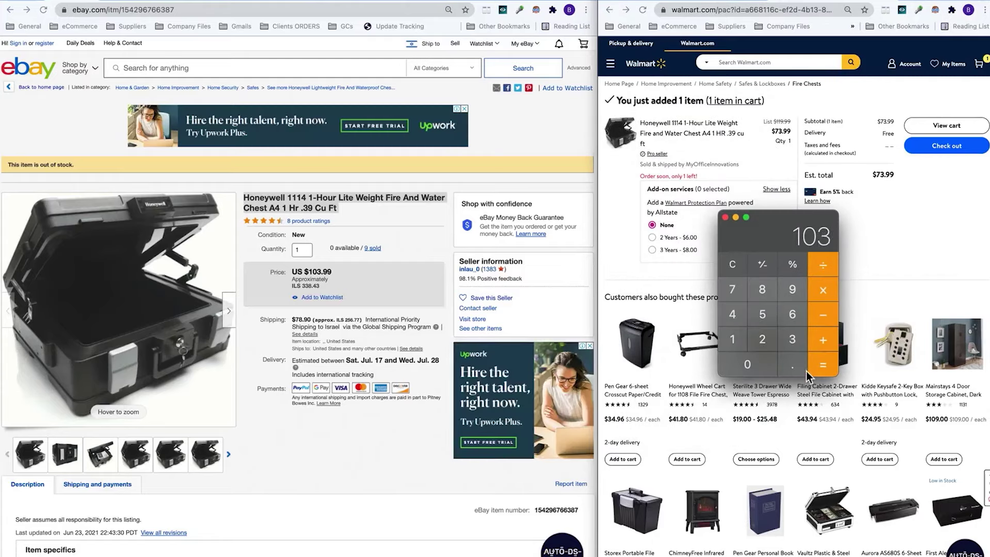
pyautogui.click(805, 369)
pyautogui.click(804, 301)
pyautogui.click(804, 301)
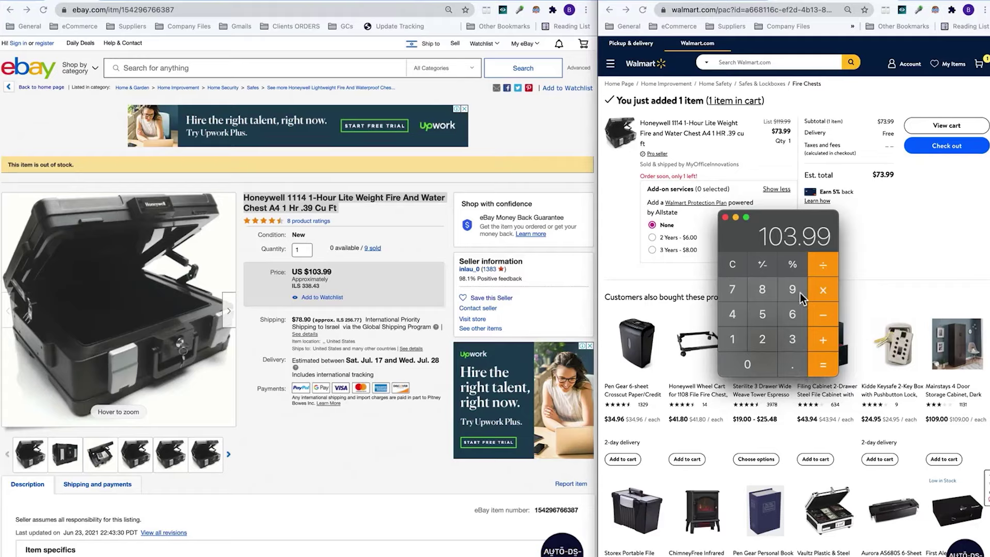
pyautogui.click(828, 321)
pyautogui.write('15')
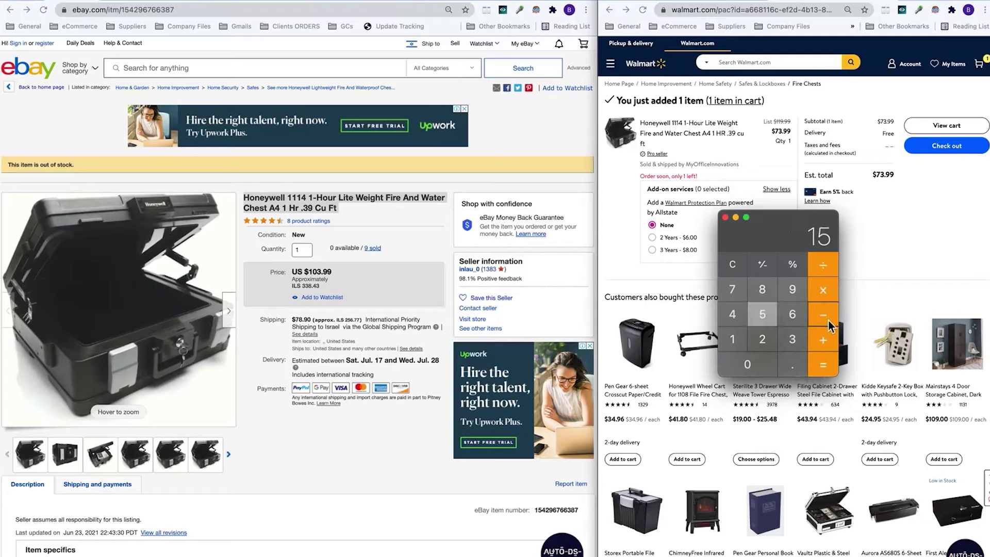
pyautogui.click(793, 264)
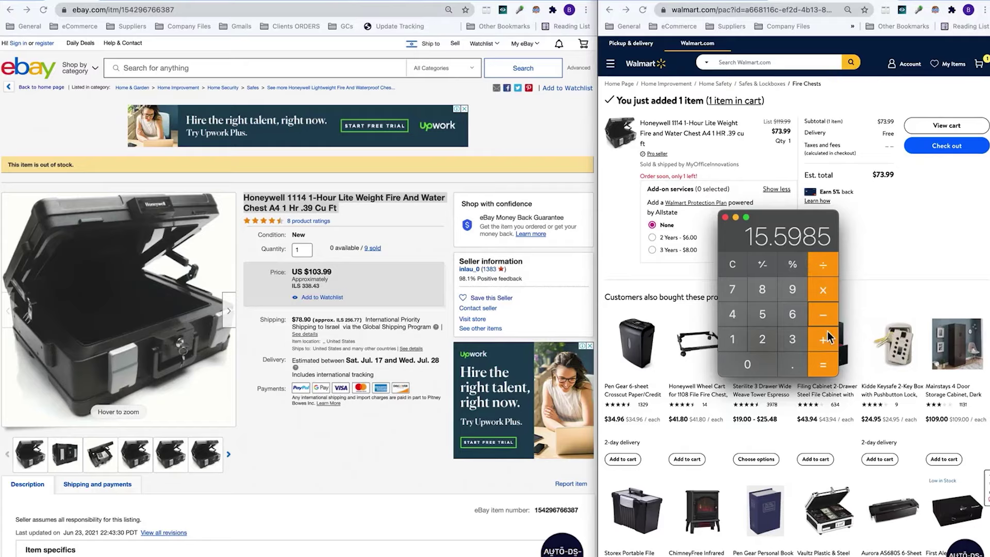
pyautogui.click(822, 367)
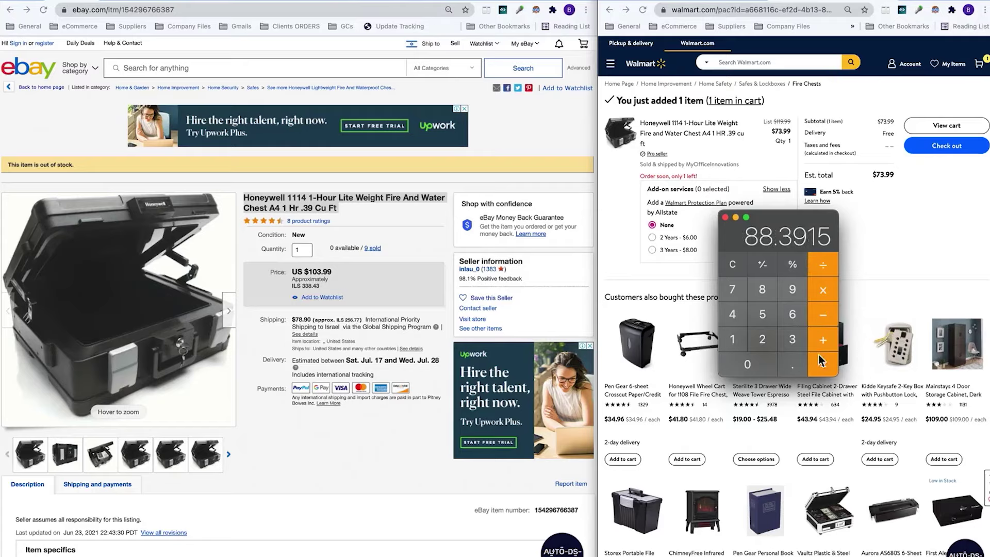
pyautogui.click(826, 313)
pyautogui.write('73.99')
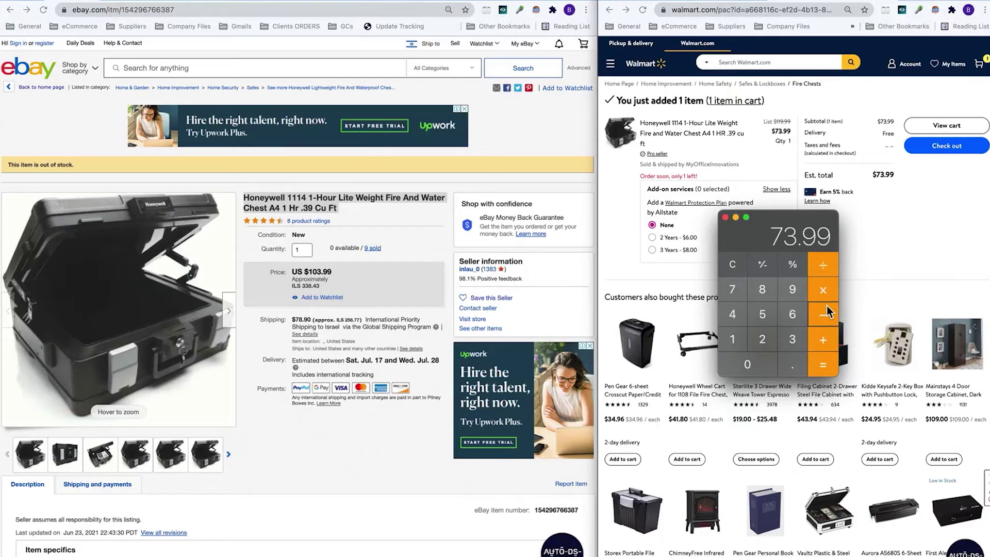
pyautogui.click(827, 360)
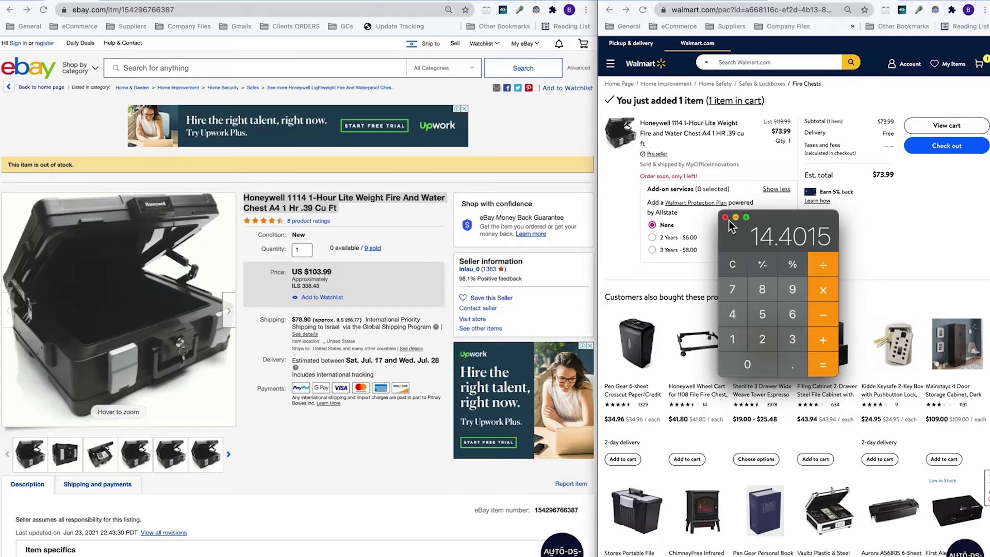
# - Log the Walmart link in B9 and Walmrt in A9 of the sheet
pyautogui.click(725, 217)
pyautogui.press('super+w')
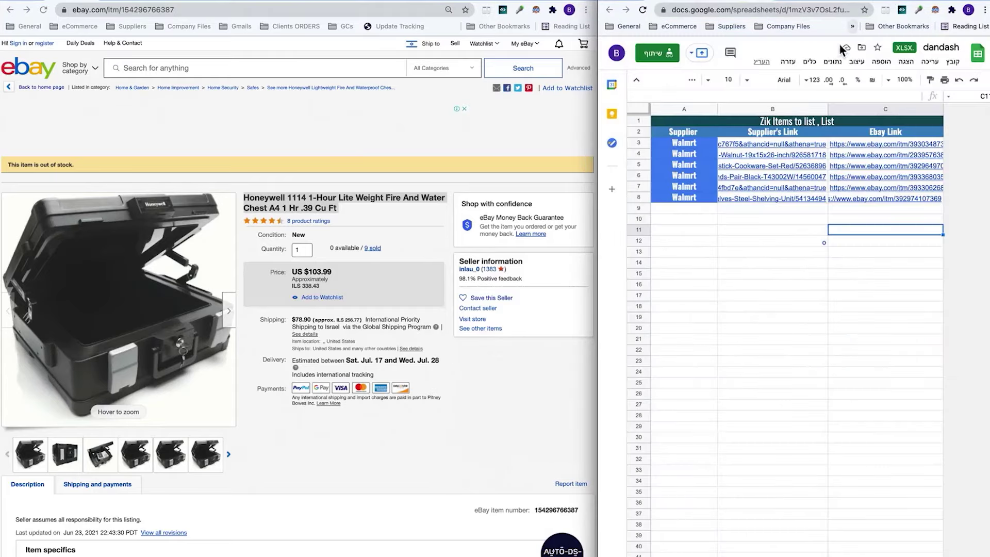
pyautogui.click(809, 211)
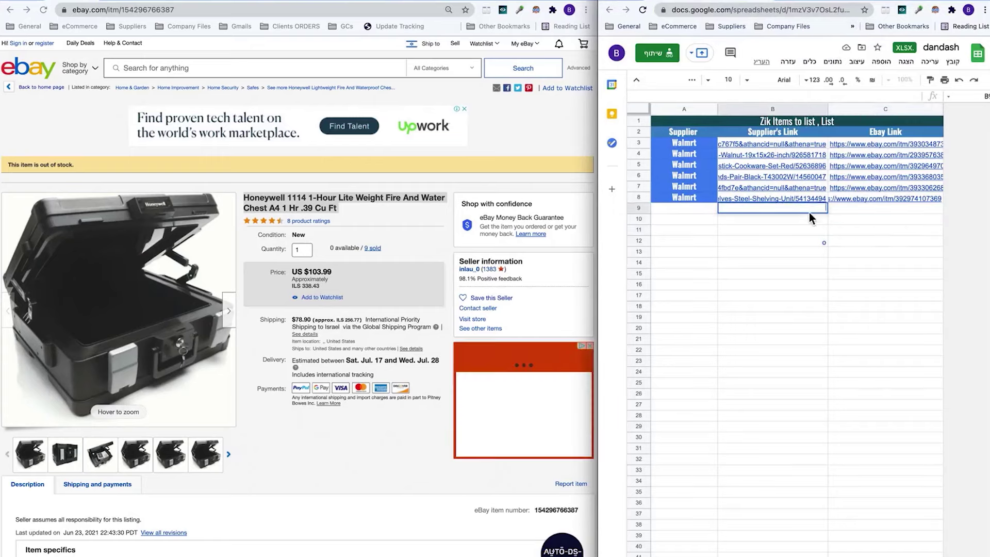
pyautogui.write('https://www.walmart.com/pac?id=a668116c-ef2d-4b13-889f-2c58ba7d7b0c&quantity=1&cv=9278')
pyautogui.press('Return')
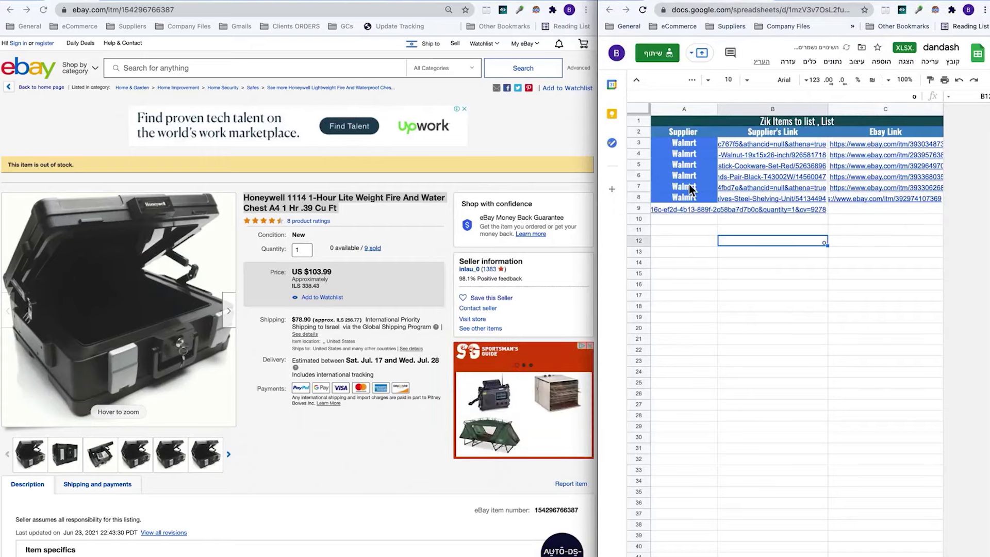
pyautogui.click(691, 188)
pyautogui.click(679, 206)
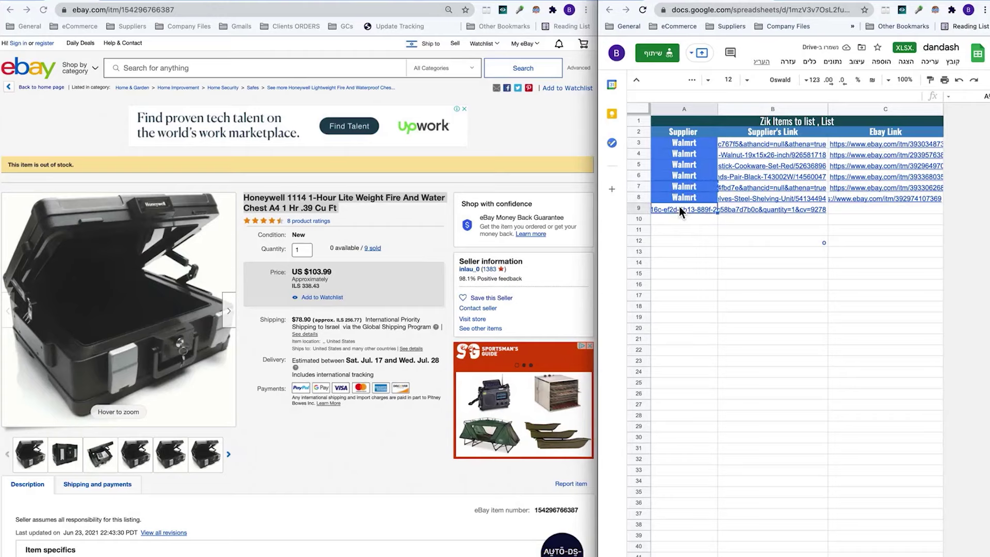
pyautogui.write('Walmrt')
# - Move the Honeywell chest's eBay URL into C9, bringing up the BISSELL vacuum listing
pyautogui.click(408, 7)
pyautogui.hotkey('ctrl', 'x')
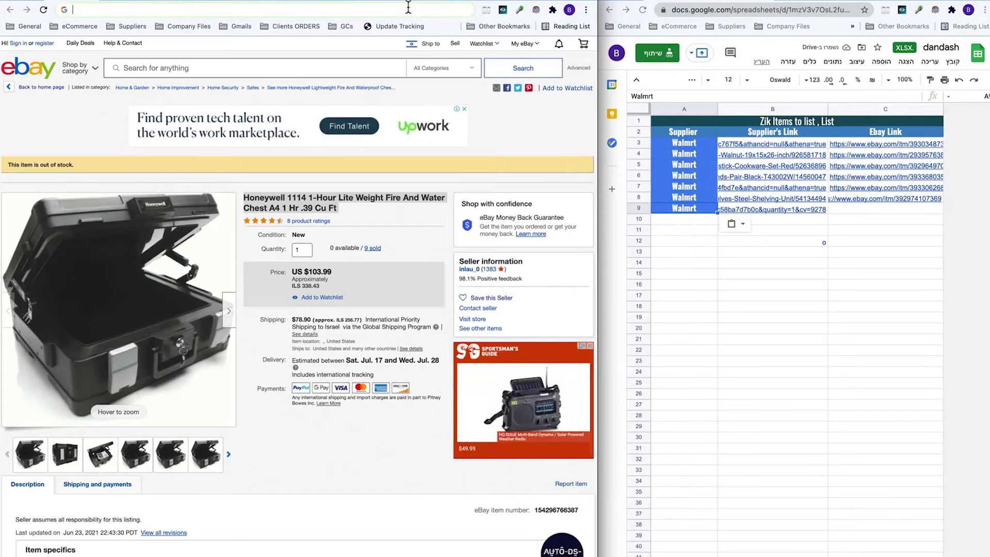
pyautogui.click(881, 209)
pyautogui.hotkey('ctrl', 'v')
pyautogui.press('Return')
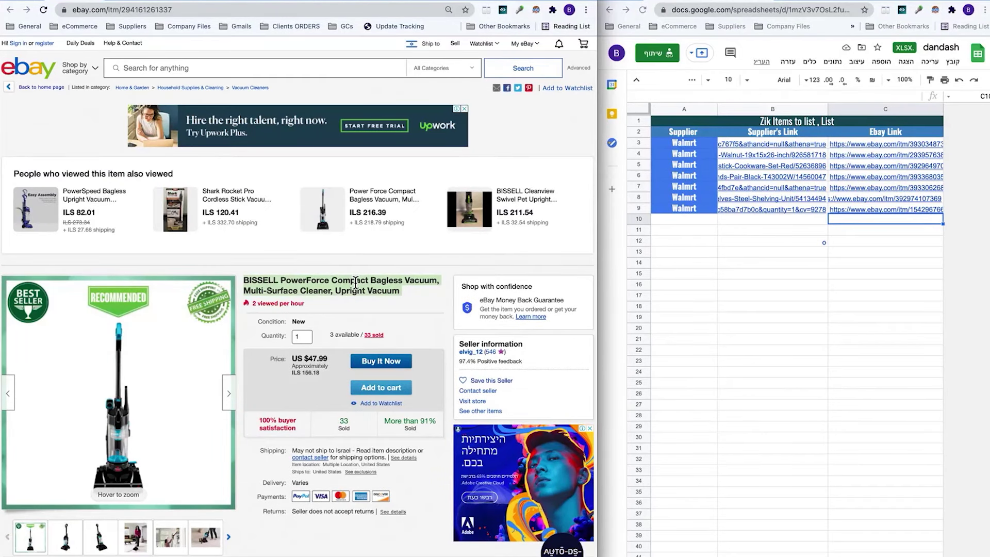
# - Google the BISSELL vacuum title, copy its Walmart URL, and paste the eBay URL into row 10
pyautogui.rightClick(354, 282)
pyautogui.click(405, 325)
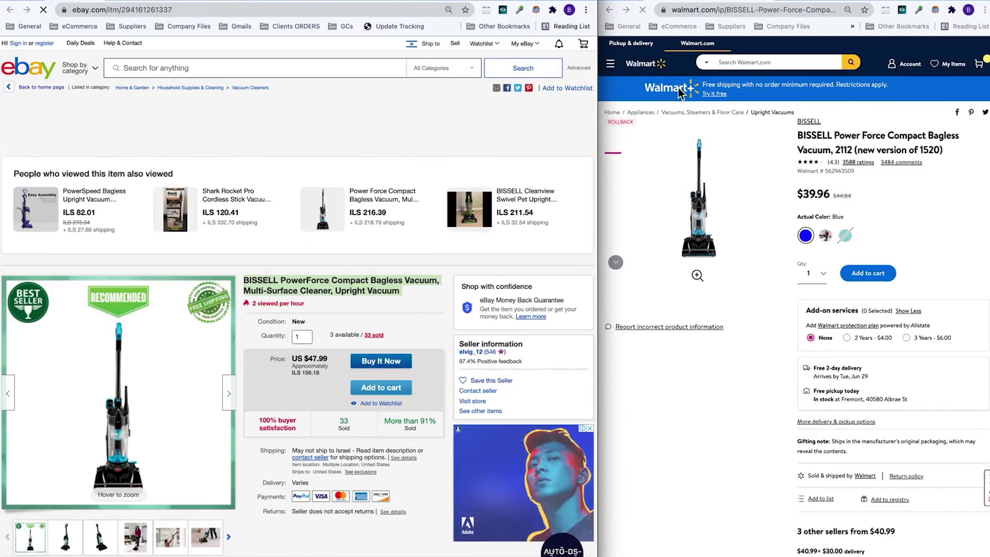
pyautogui.click(823, 10)
pyautogui.press('BackSpace')
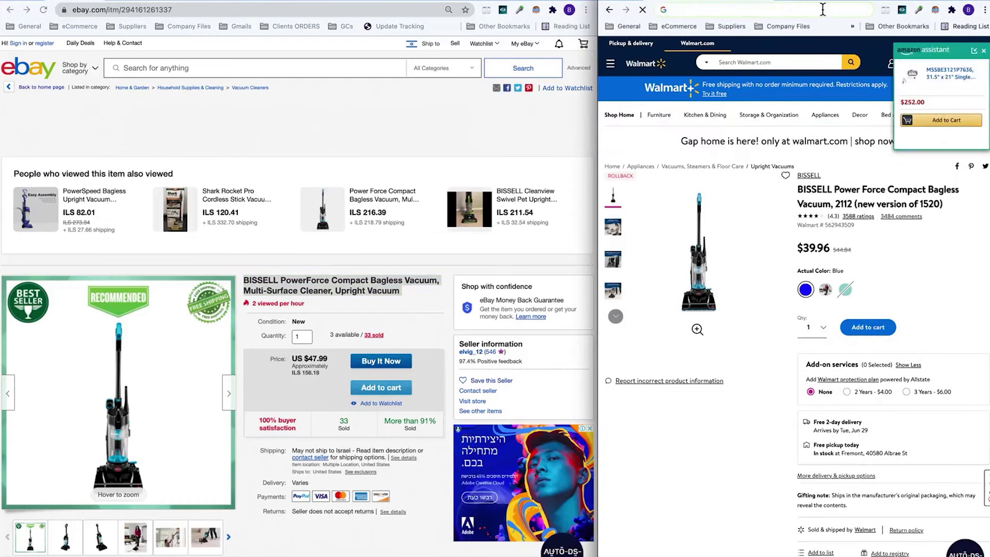
pyautogui.click(767, 3)
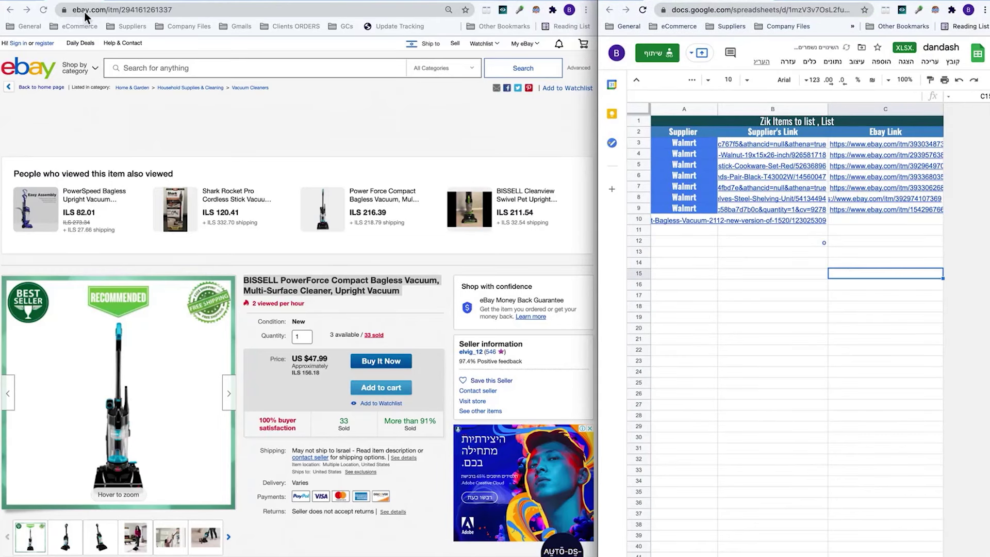
pyautogui.click(86, 10)
pyautogui.click(85, 10)
pyautogui.press('BackSpace')
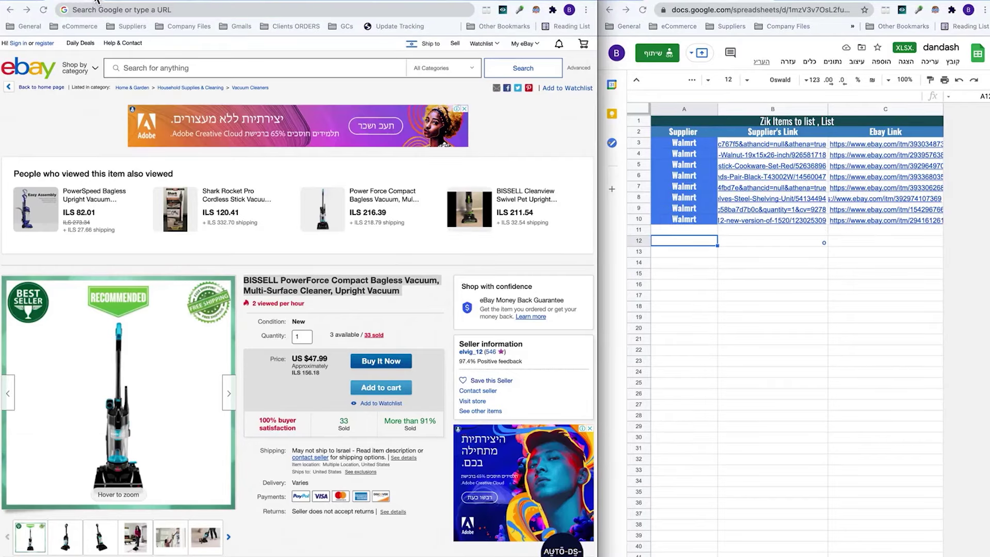
pyautogui.hotkey('ctrl', 'v')
pyautogui.press('Return')
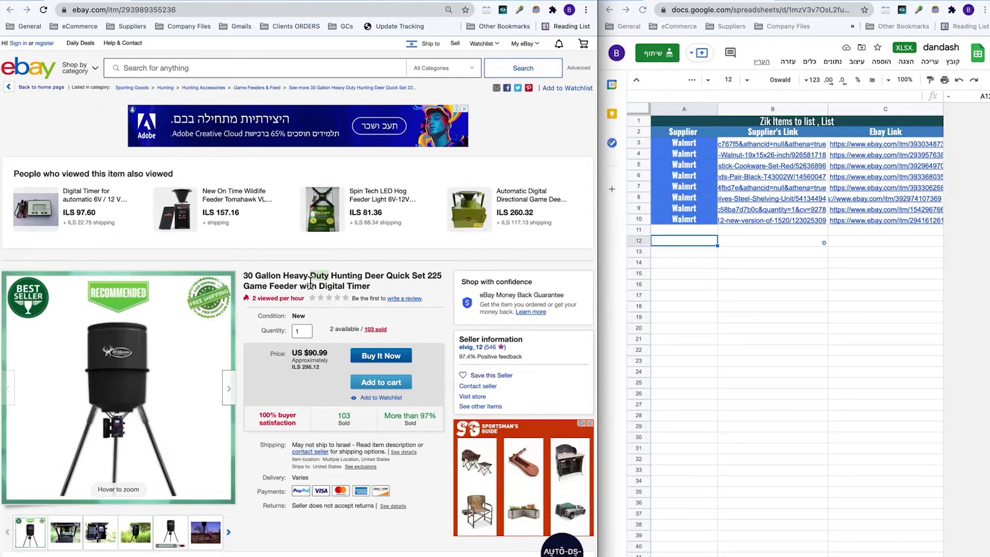
# - Google the 30 Gallon game feeder title and view Walmart's $78.00 listing's 103 sold history
pyautogui.tripleClick(311, 283)
pyautogui.rightClick(310, 276)
pyautogui.click(364, 333)
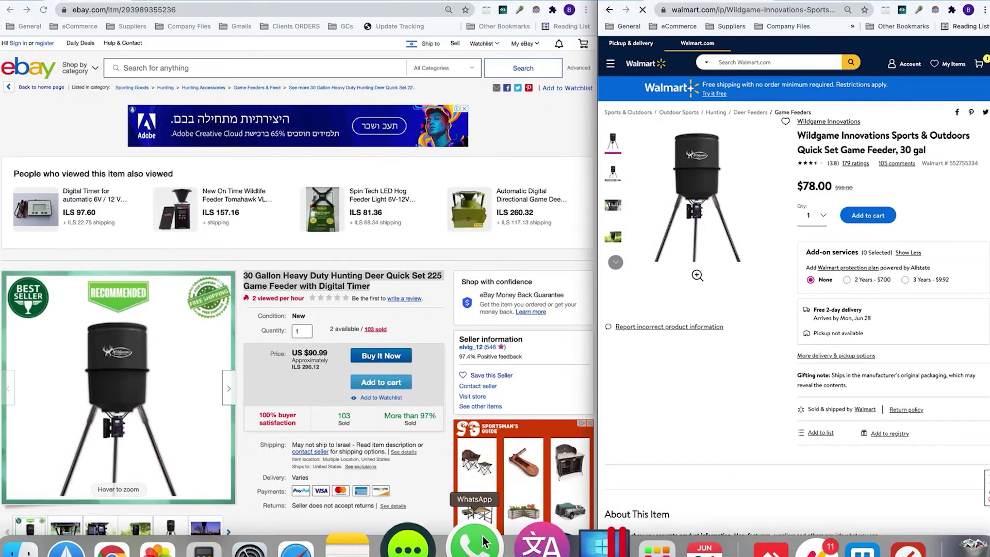
pyautogui.click(204, 547)
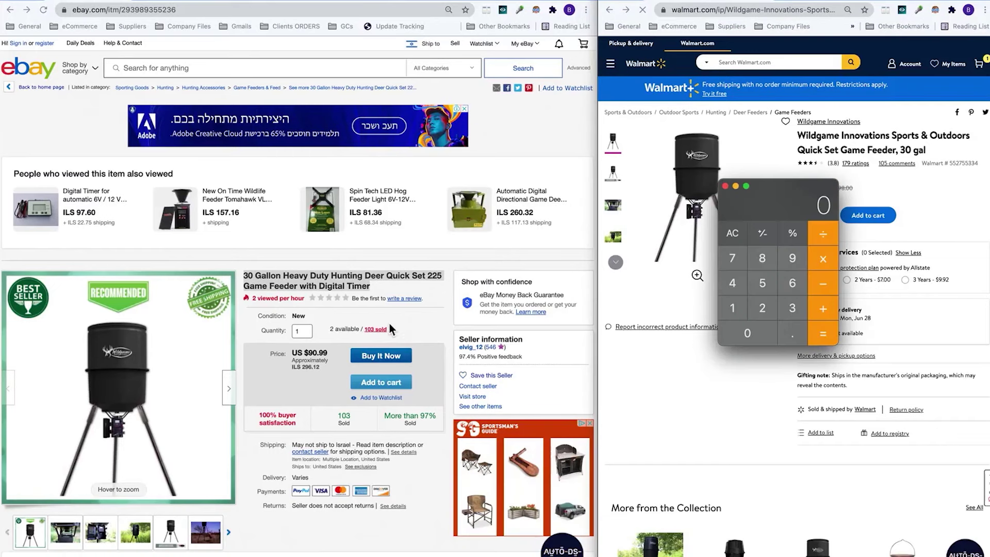
pyautogui.click(385, 333)
# - Calculate the feeder's 90.99 eBay price less 15%, giving 77.3415
pyautogui.click(792, 258)
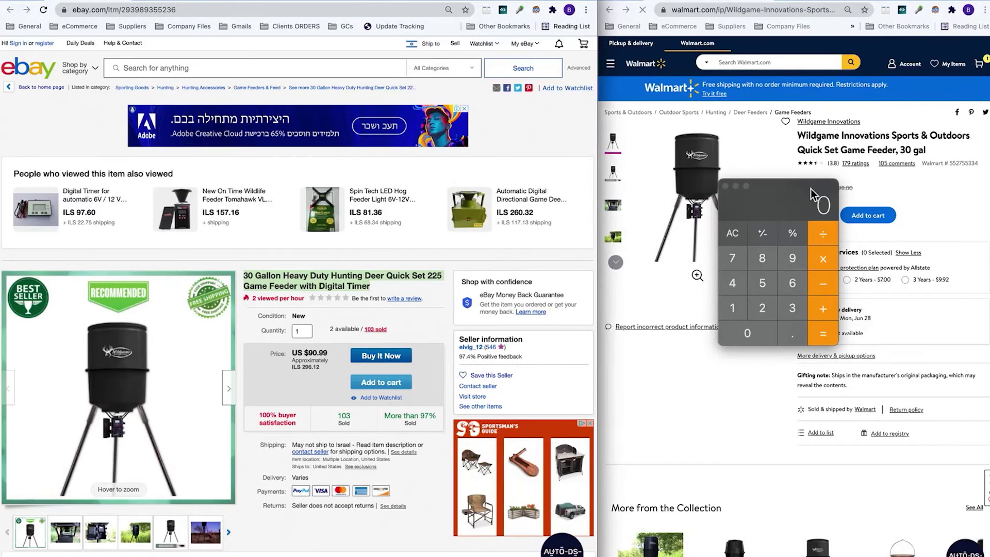
pyautogui.click(748, 333)
pyautogui.moveTo(797, 184); pyautogui.dragTo(556, 91)
pyautogui.write('.')
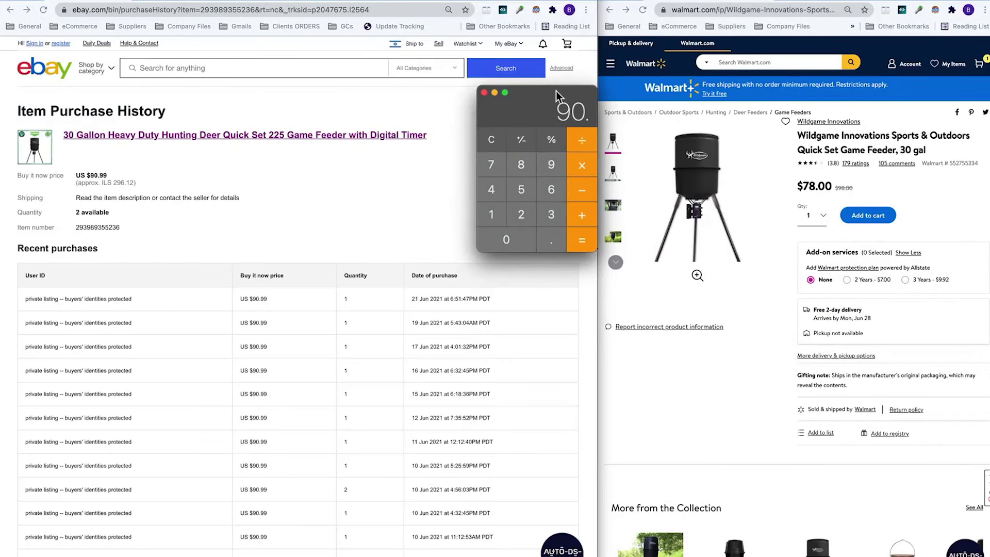
pyautogui.write('9915')
pyautogui.click(563, 147)
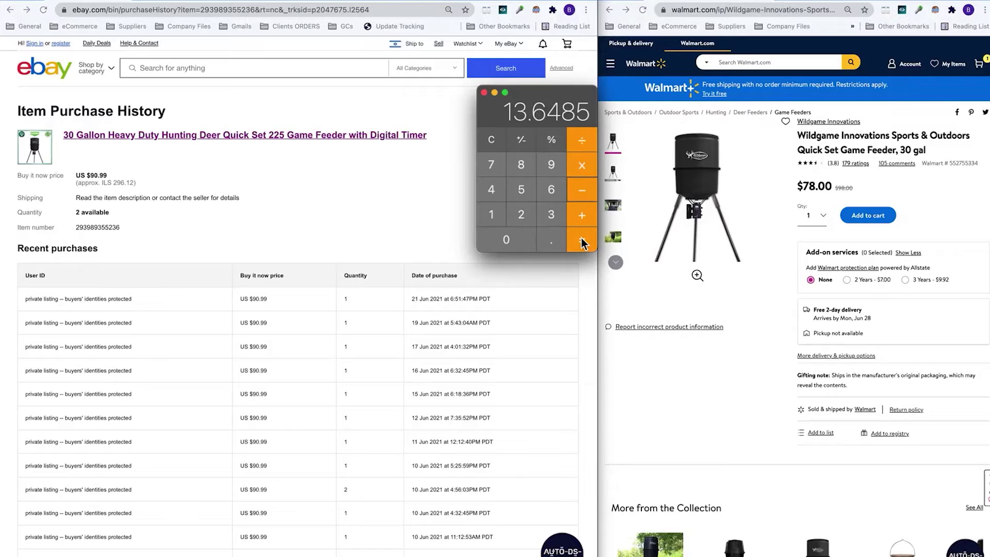
pyautogui.click(580, 238)
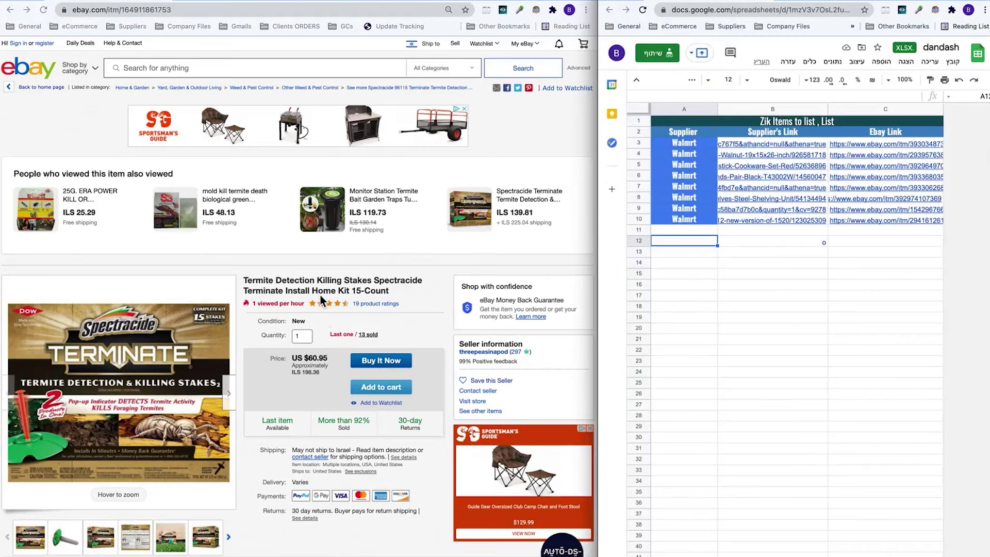
# - Google the Spectracide termite stakes title and open the Walmart listing
pyautogui.tripleClick(320, 295)
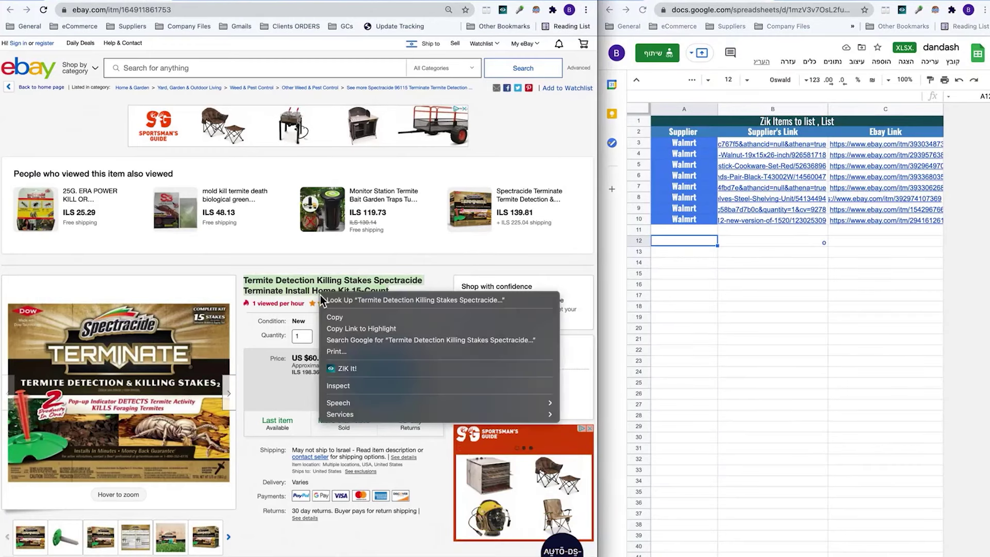
pyautogui.click(345, 339)
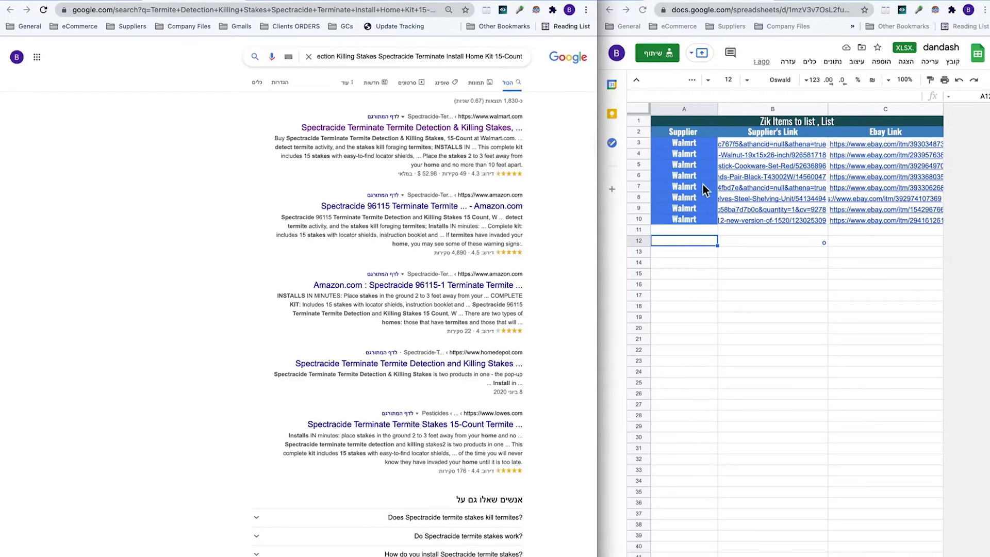
pyautogui.click(456, 131)
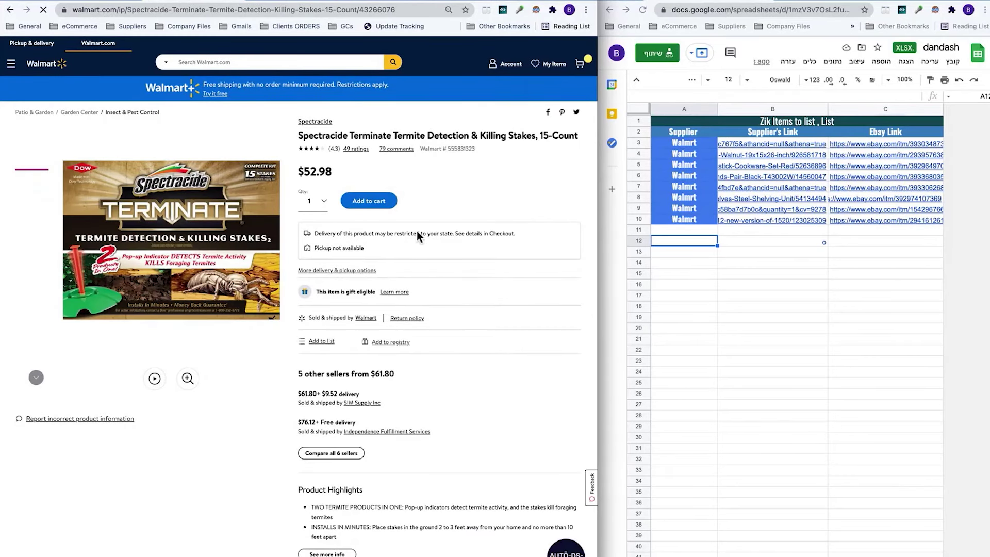
pyautogui.click(585, 50)
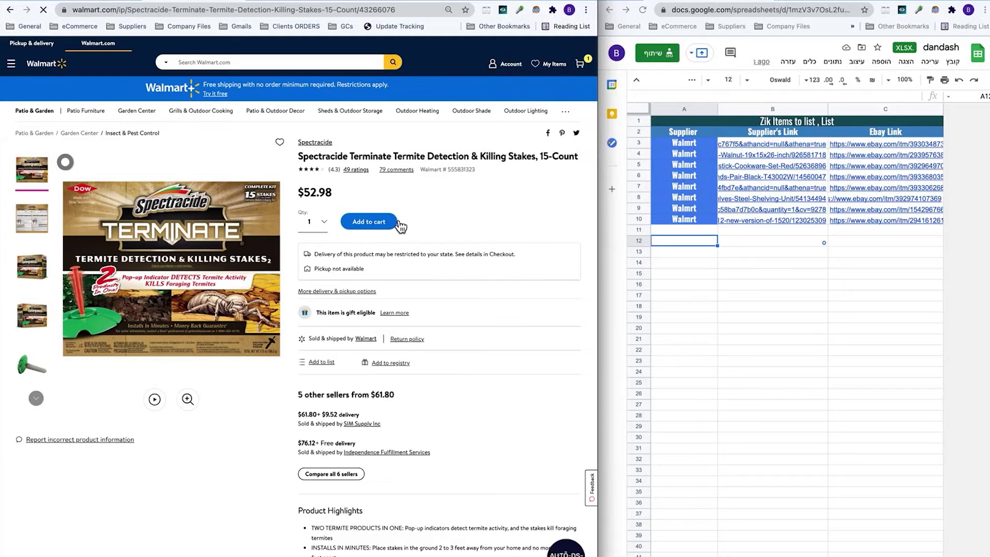
pyautogui.hotkey('ctrl', 'shift', 'Tab')
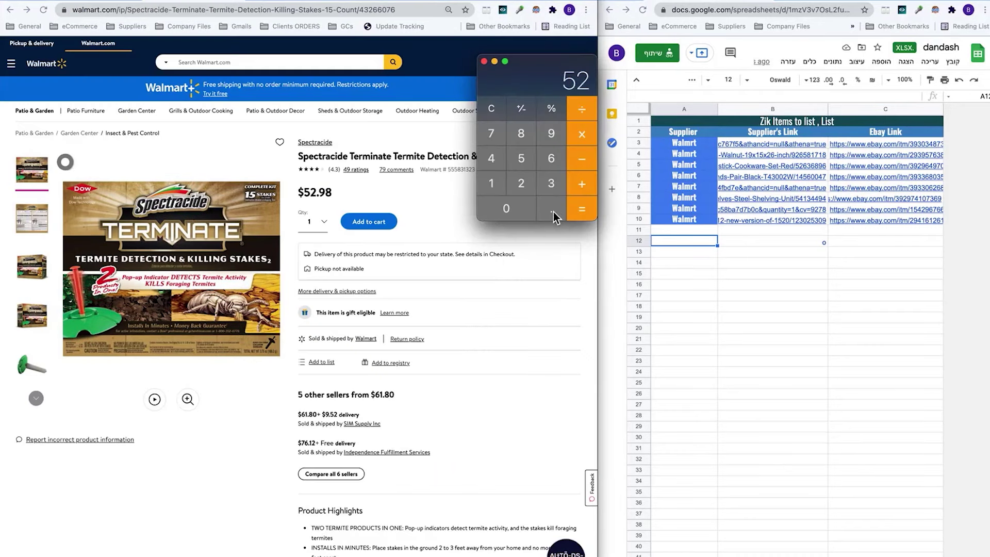
# - Calculate Walmart's 52.98 price less 15%, giving 45.033
pyautogui.click(552, 208)
pyautogui.click(550, 139)
pyautogui.click(527, 135)
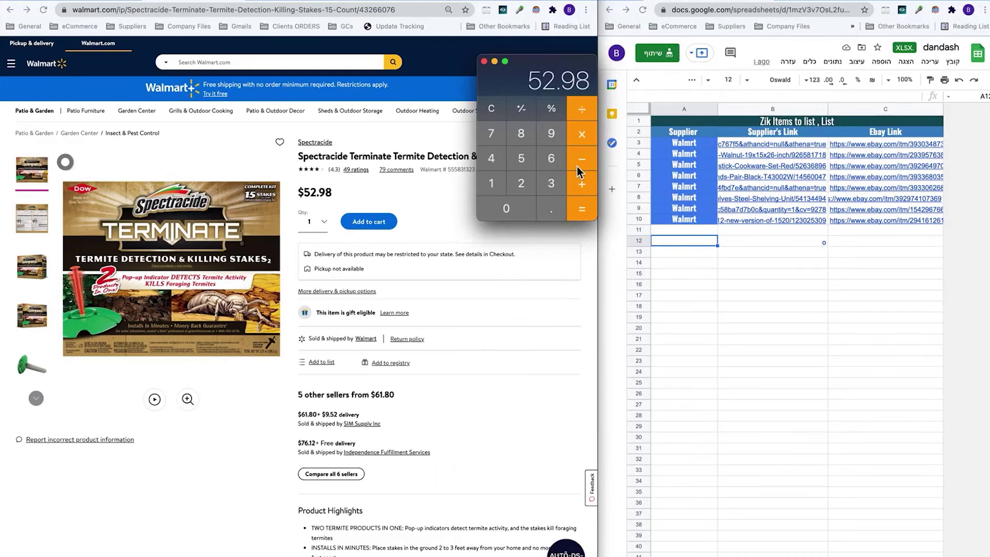
pyautogui.click(577, 166)
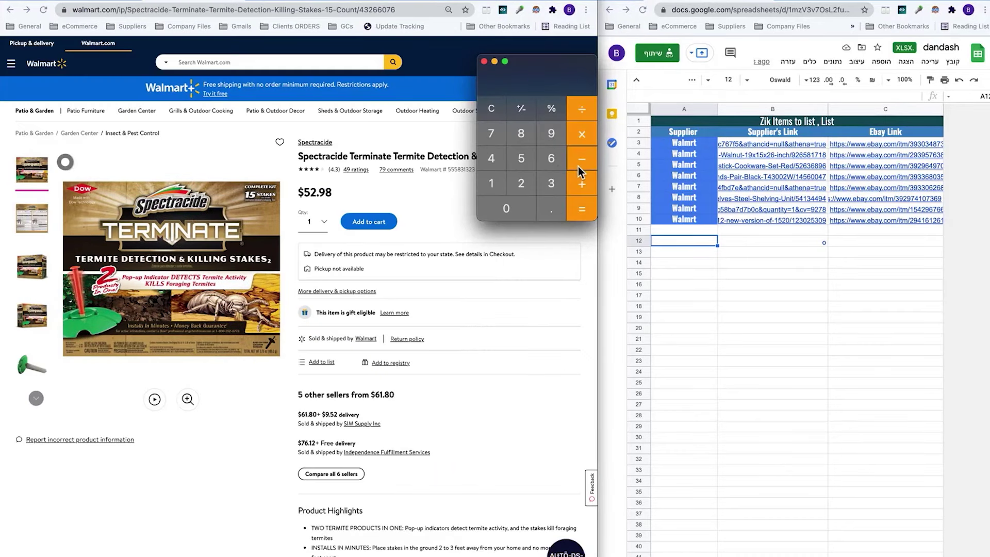
pyautogui.click(503, 181)
pyautogui.click(521, 159)
pyautogui.click(553, 113)
pyautogui.click(587, 199)
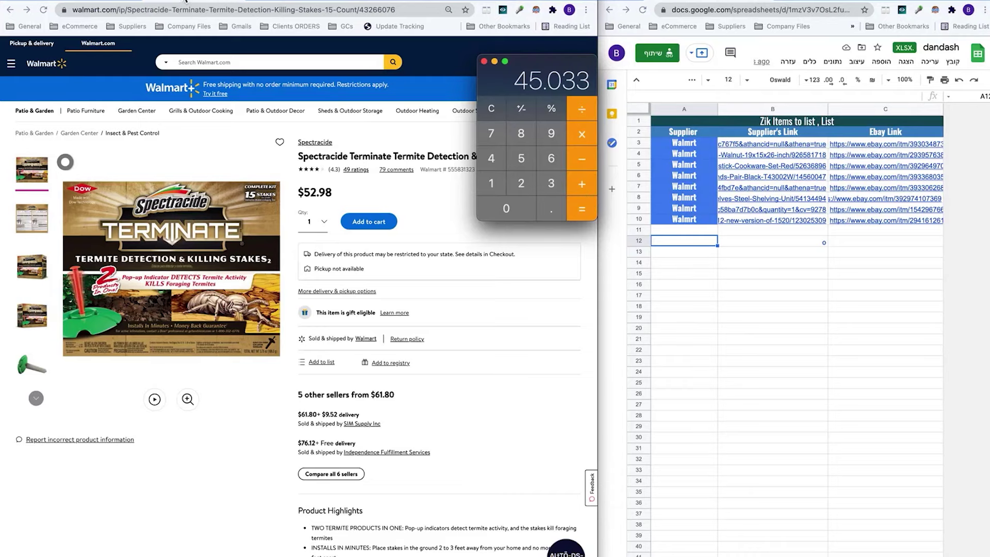
# - Calculate eBay's 60.95 price less 15%, giving 51.8075, then move to the Sceptre TV listing
pyautogui.click(87, 5)
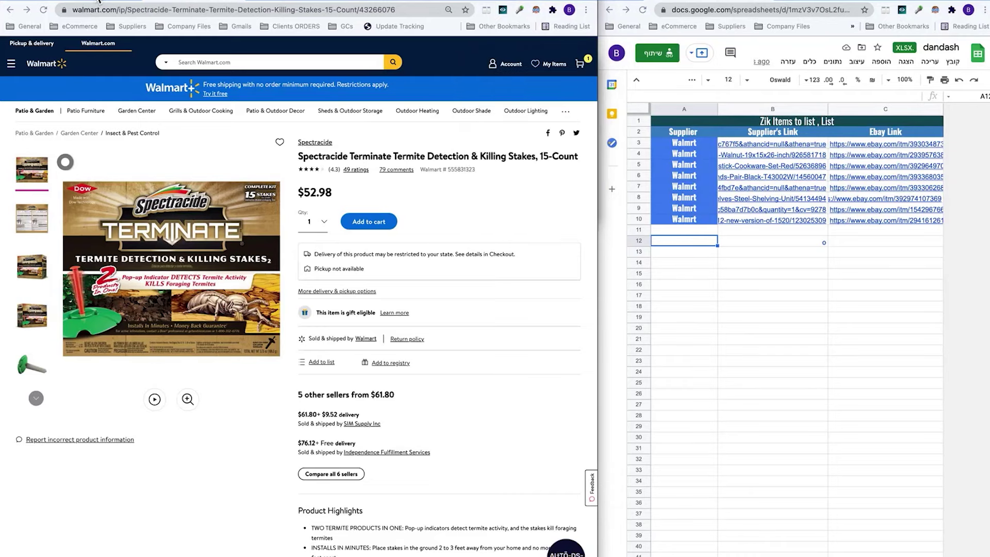
pyautogui.press('super+Tab')
pyautogui.click(551, 159)
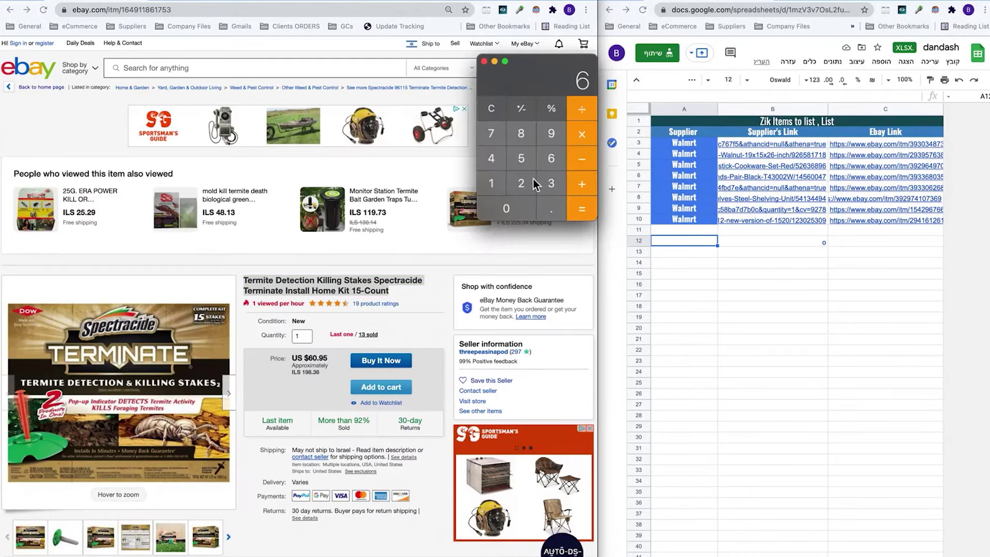
pyautogui.click(533, 209)
pyautogui.click(556, 212)
pyautogui.click(558, 132)
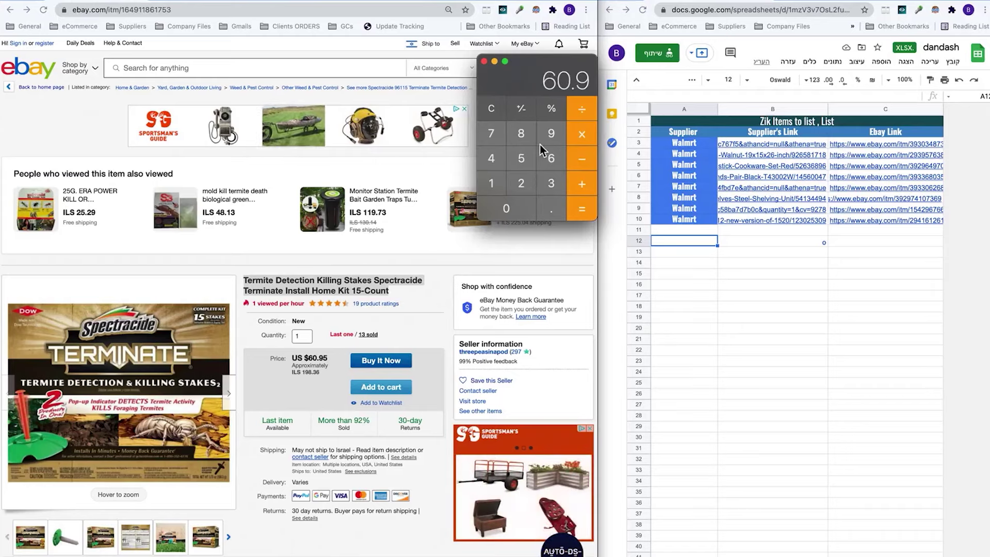
pyautogui.click(522, 160)
pyautogui.click(580, 162)
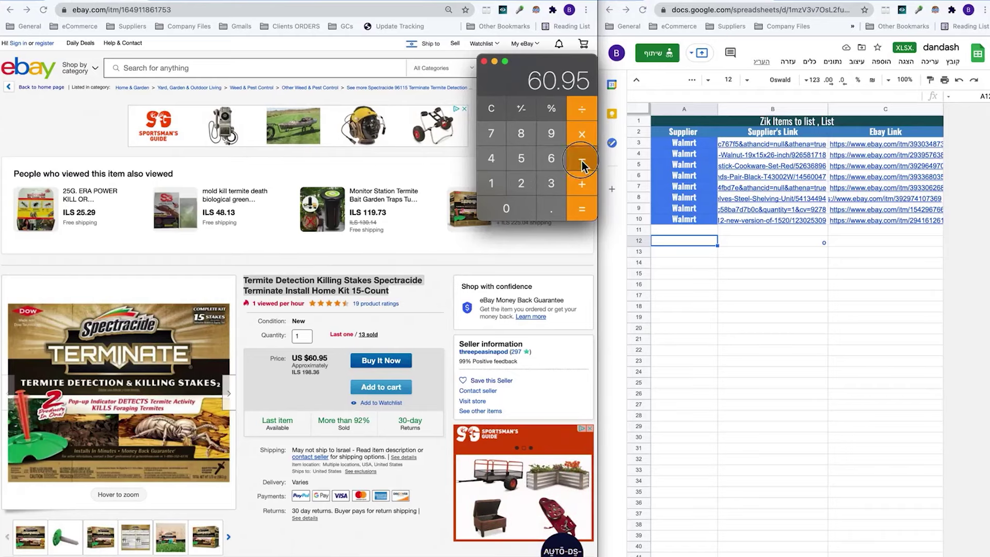
pyautogui.click(499, 183)
pyautogui.click(524, 169)
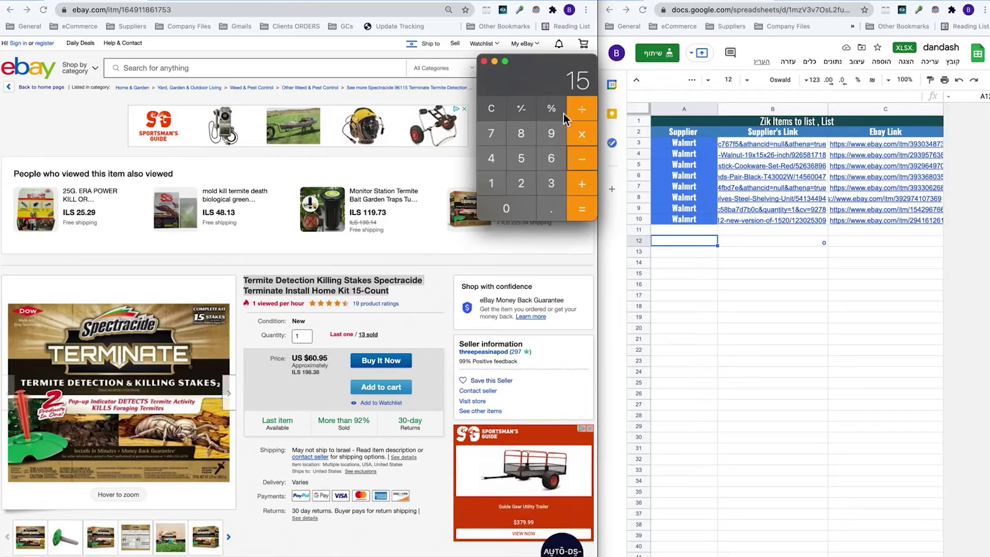
pyautogui.click(552, 109)
pyautogui.click(583, 208)
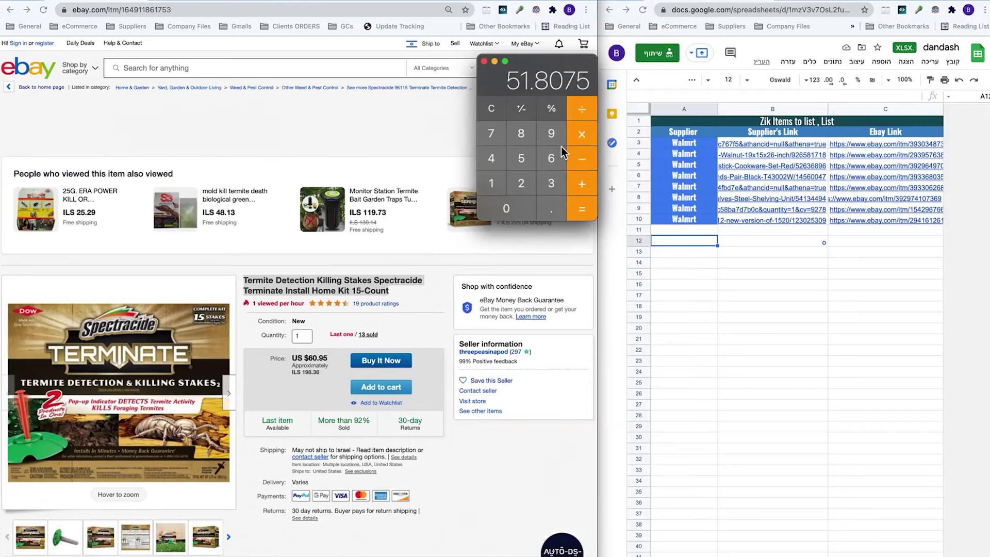
pyautogui.moveTo(560, 66); pyautogui.dragTo(727, 72)
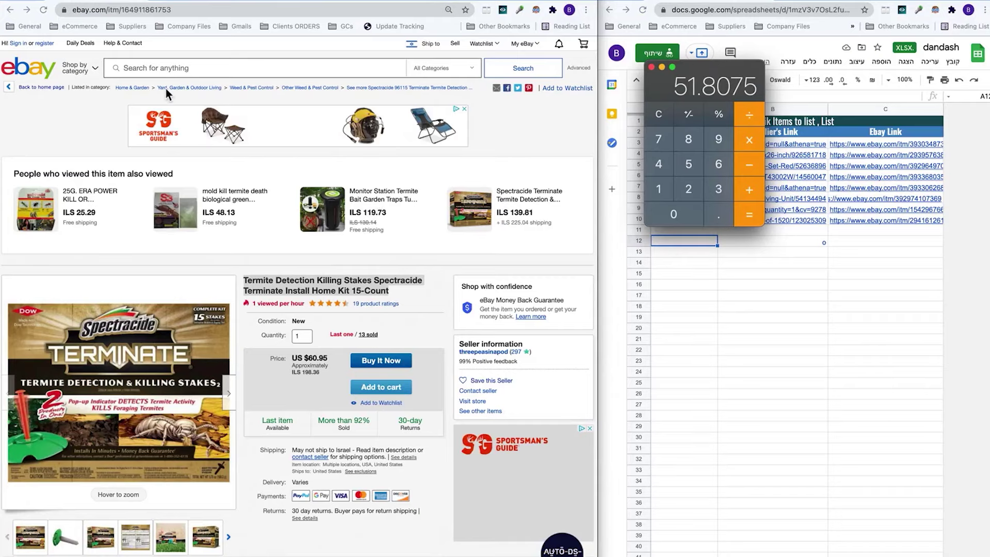
pyautogui.click(139, 1)
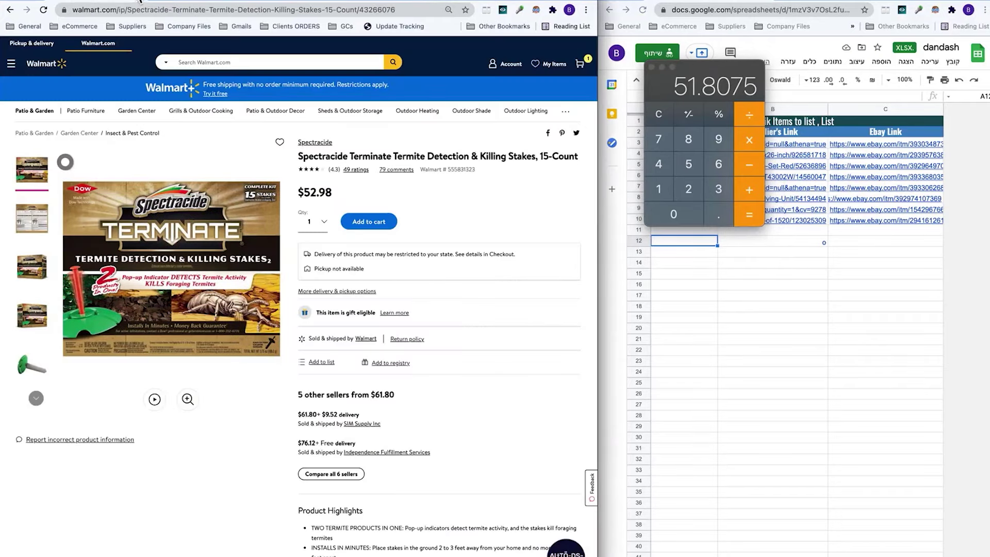
pyautogui.click(139, 1)
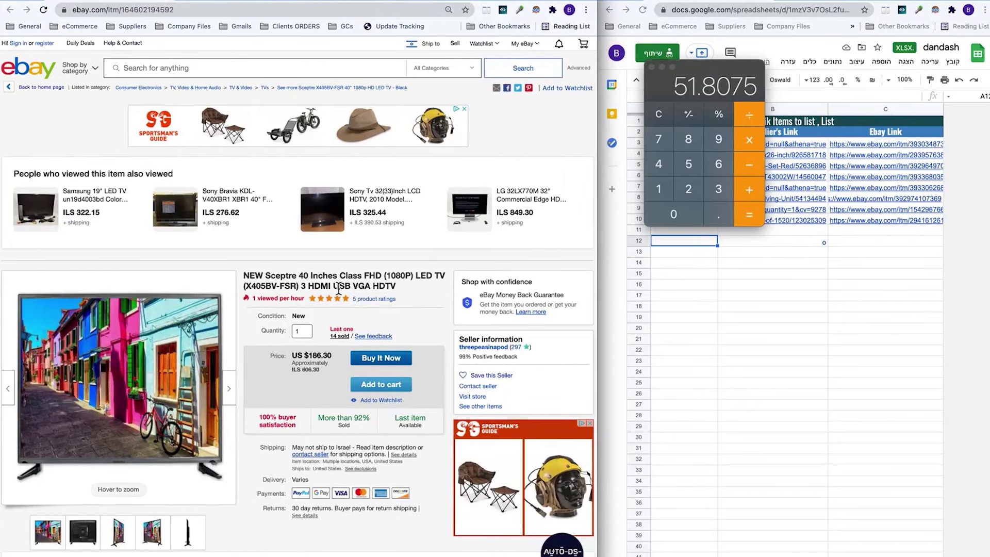
# - Google the Sceptre 40" TV title and show Walmart's $155.00 listing beside eBay
pyautogui.tripleClick(338, 289)
pyautogui.rightClick(338, 288)
pyautogui.click(364, 332)
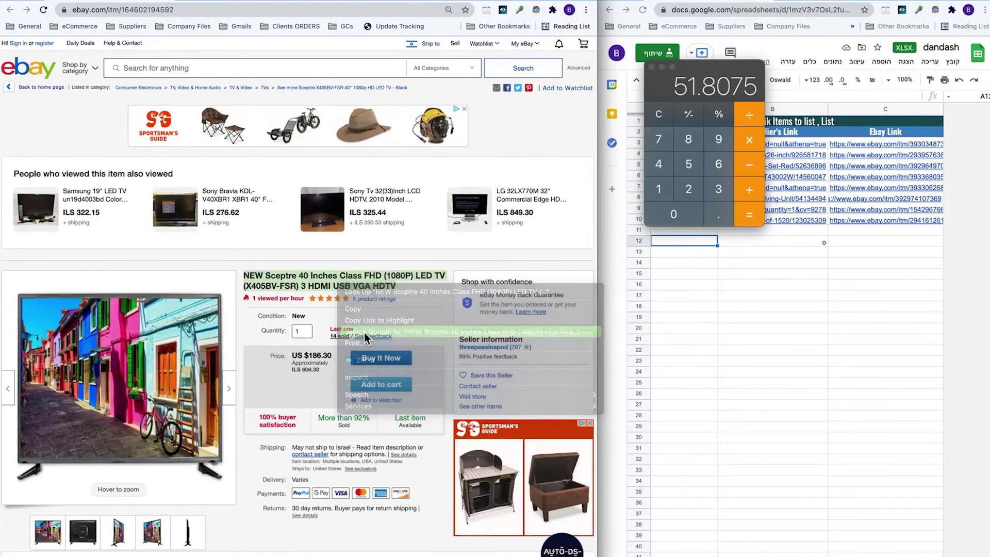
pyautogui.click(479, 131)
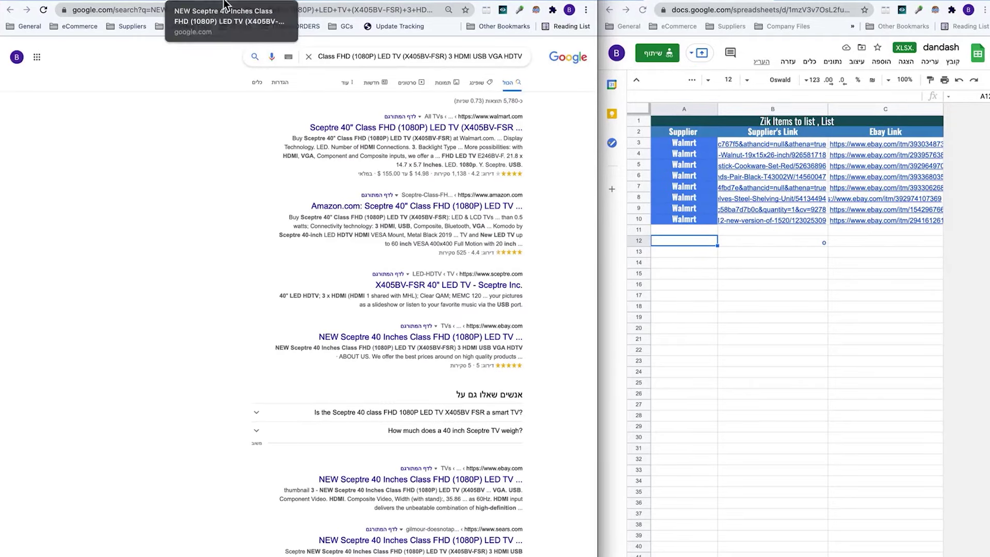
pyautogui.click(328, 1)
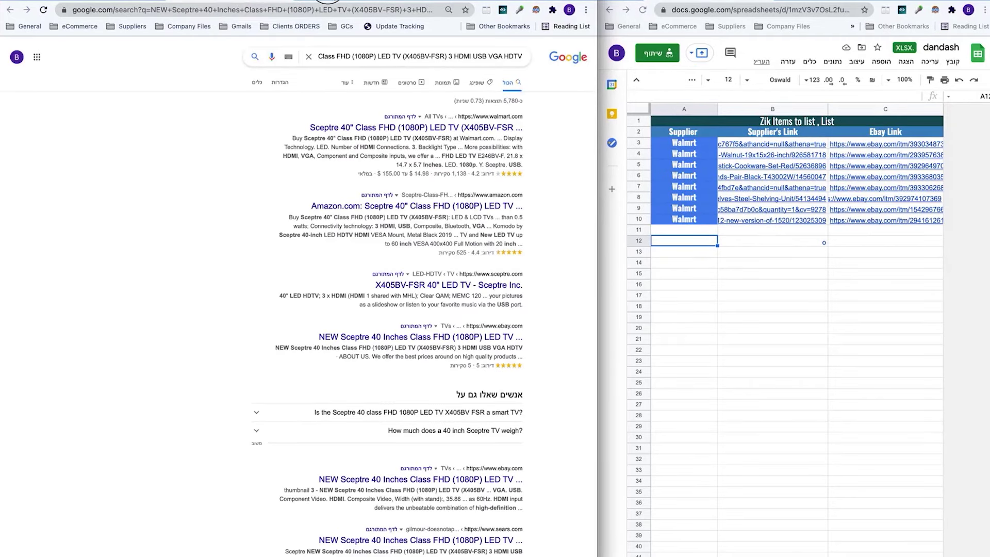
pyautogui.click(838, 2)
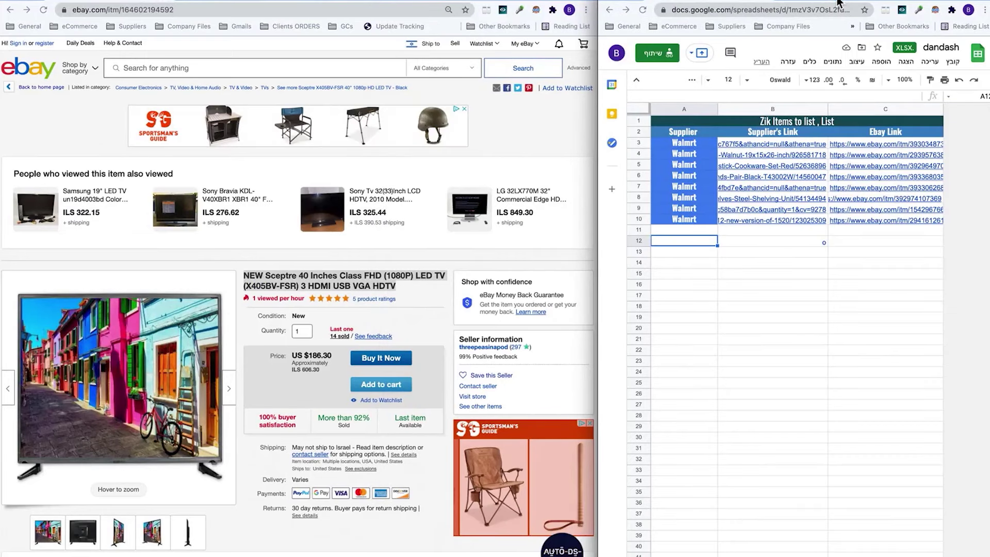
pyautogui.click(838, 2)
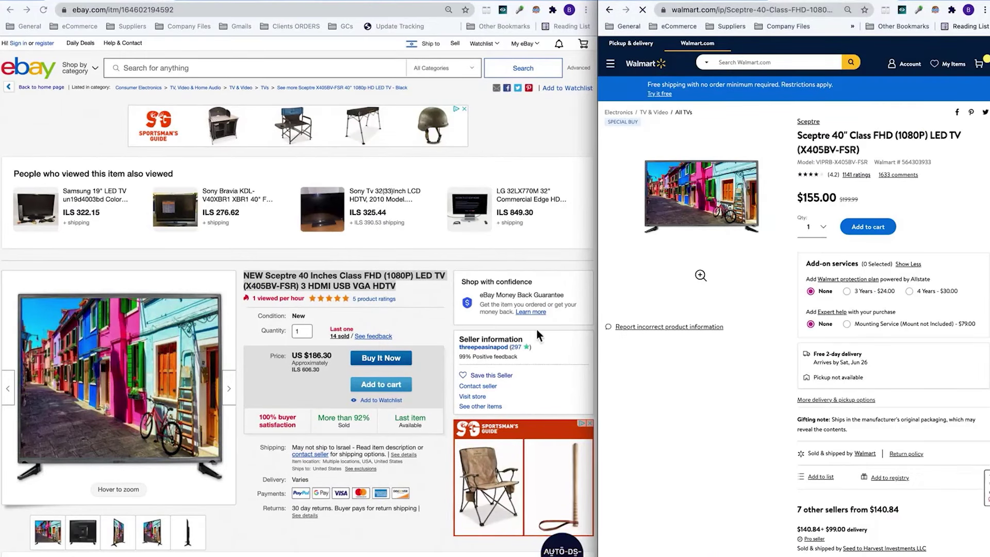
# - Calculate eBay's 186.30 price less 15%, giving 158.355
pyautogui.moveTo(253, 536)
pyautogui.click(252, 537)
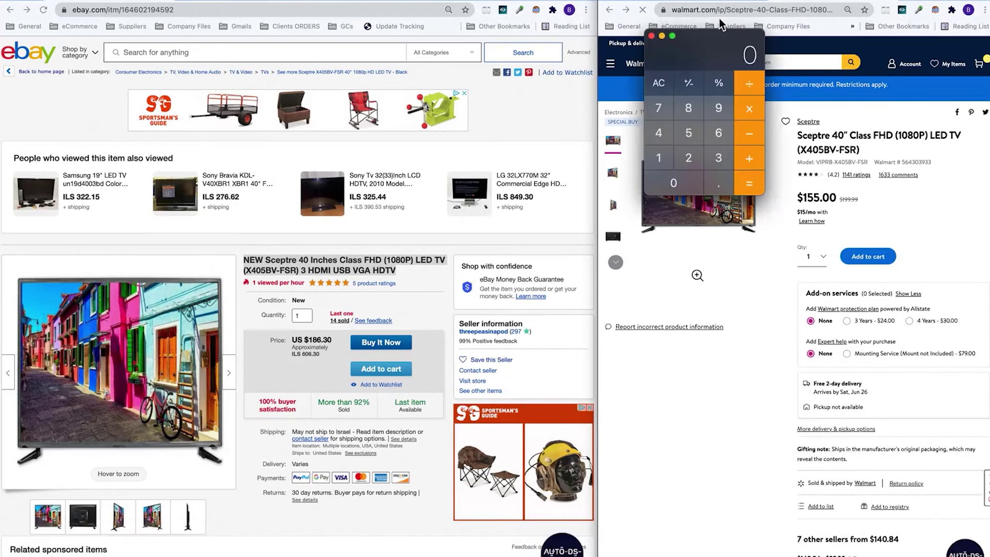
pyautogui.moveTo(707, 42); pyautogui.dragTo(560, 259)
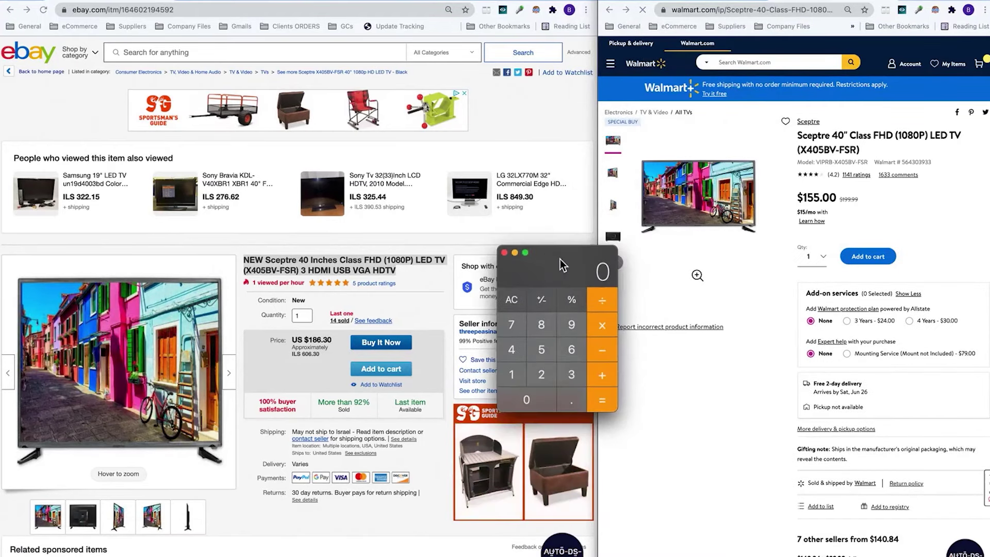
pyautogui.write('186')
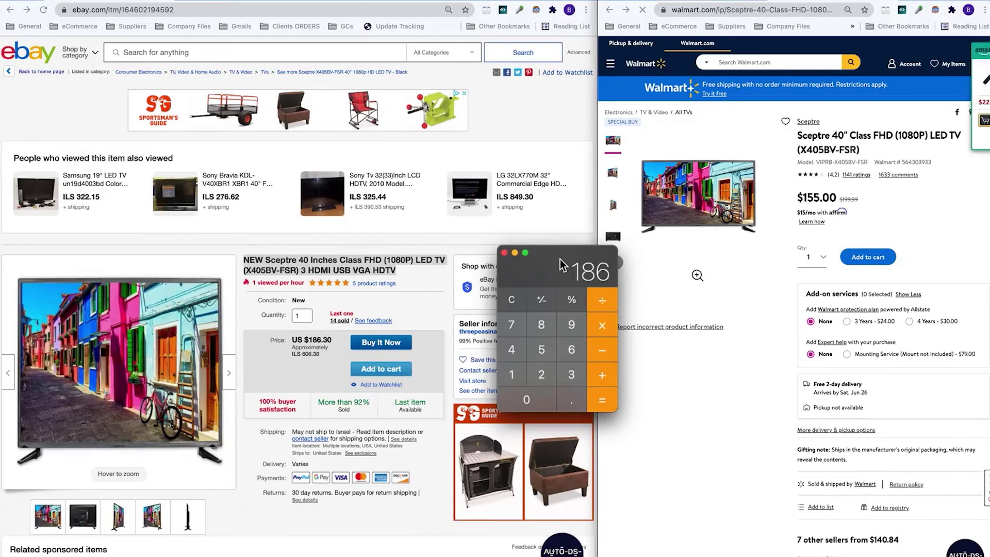
pyautogui.click(573, 391)
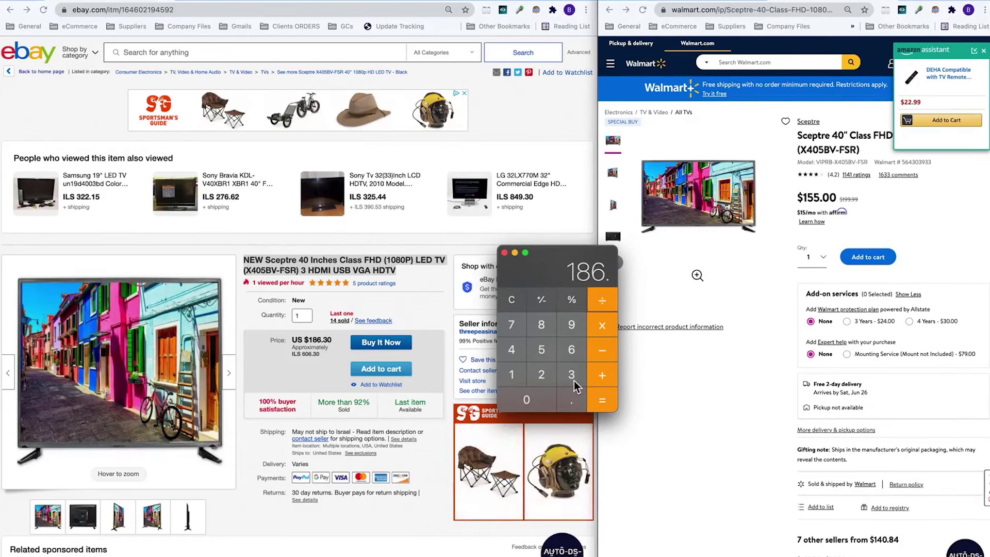
pyautogui.click(573, 378)
pyautogui.click(529, 400)
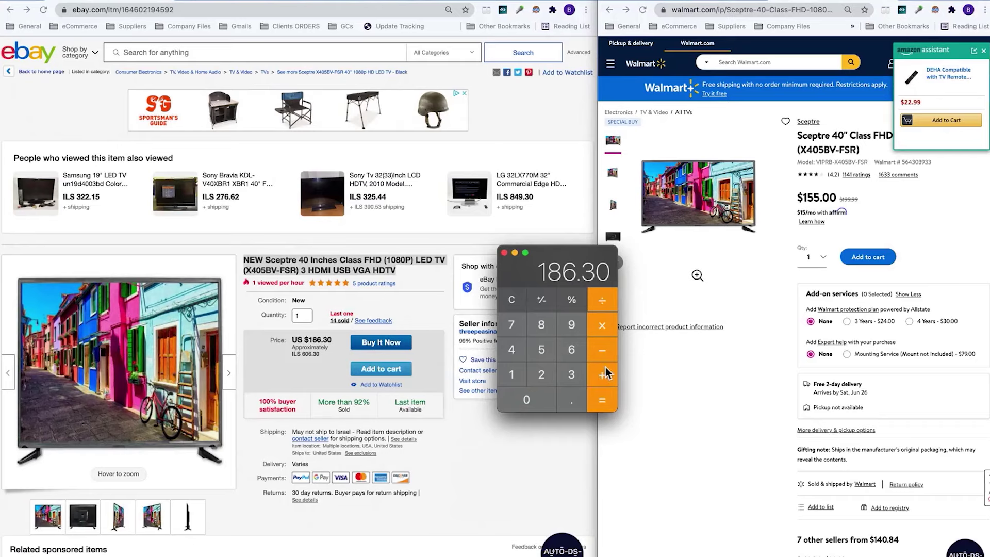
pyautogui.click(603, 351)
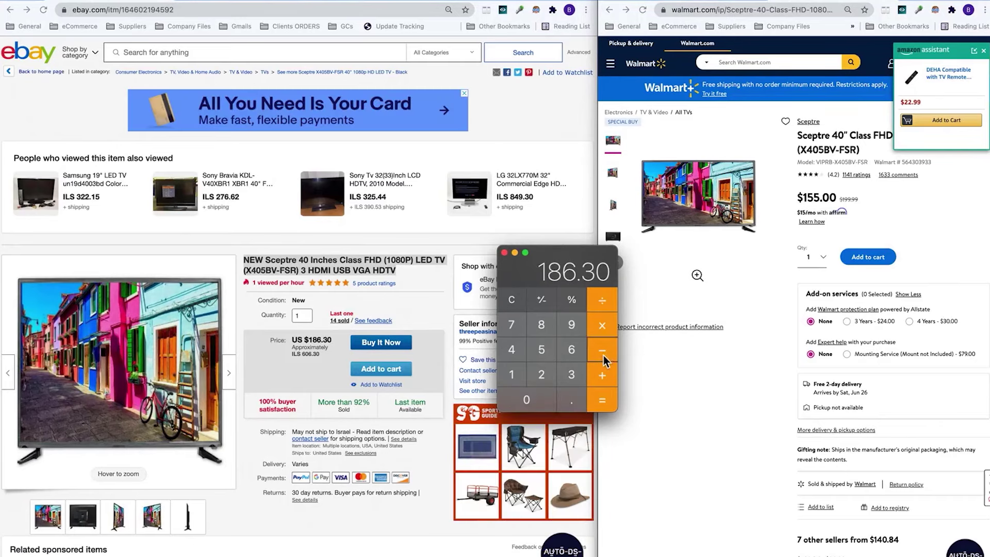
pyautogui.click(512, 376)
pyautogui.click(541, 351)
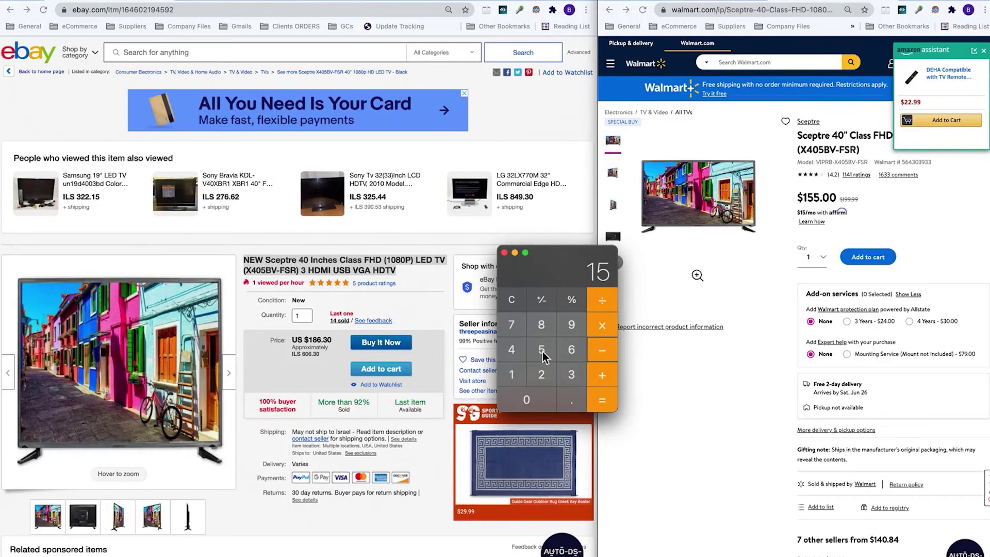
pyautogui.click(569, 304)
pyautogui.click(610, 401)
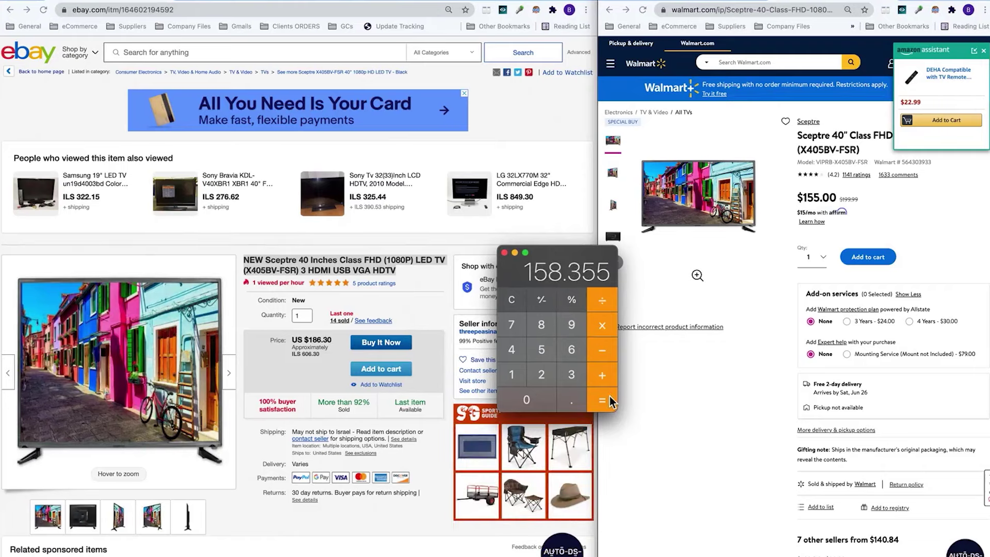
# - Take the Walmart Sceptre TV page link and switch to the Zik Items to list sheet
pyautogui.click(505, 252)
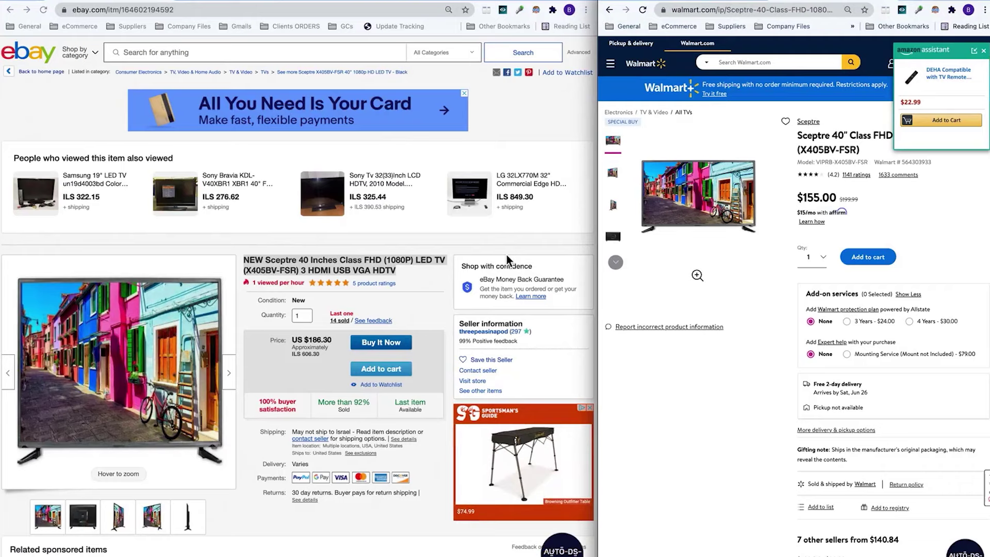
pyautogui.click(741, 10)
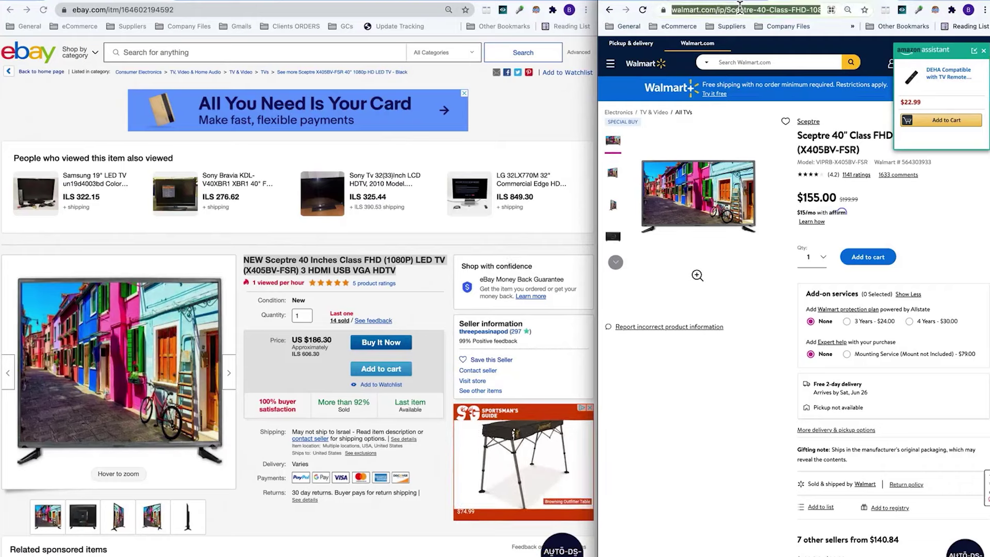
pyautogui.press('BackSpace')
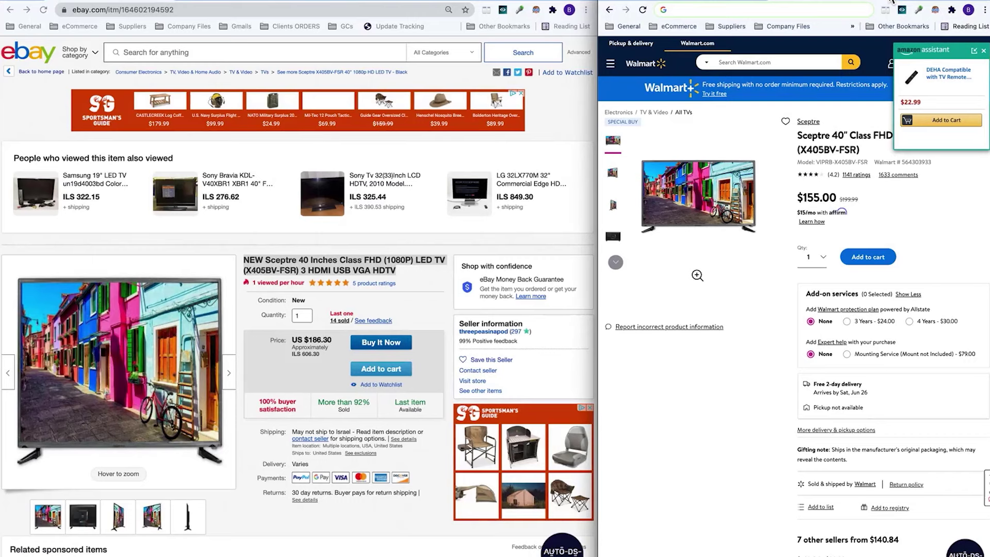
pyautogui.click(891, 1)
# - Paste the Walmart Sceptre TV link into cell B11
pyautogui.hotkey('ctrl', 'v')
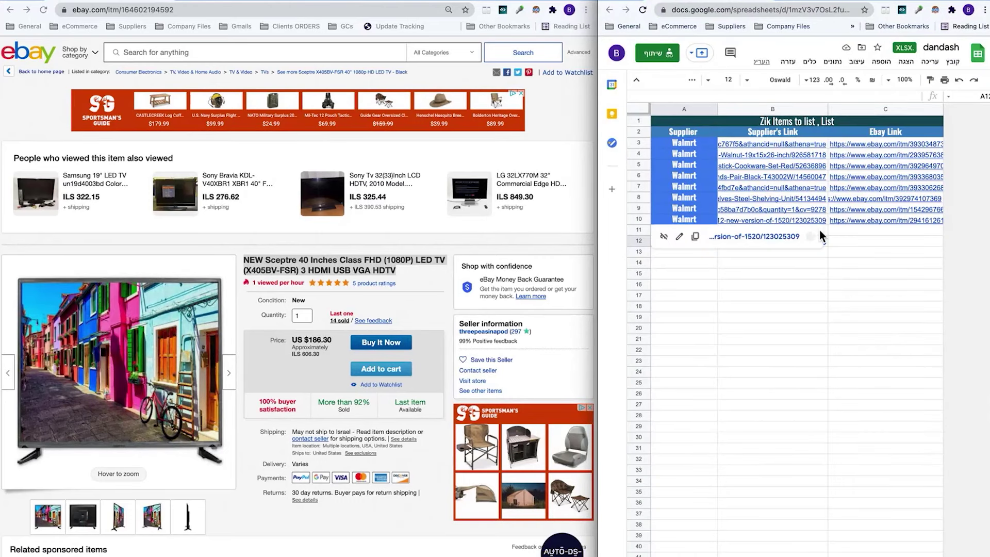
pyautogui.click(916, 287)
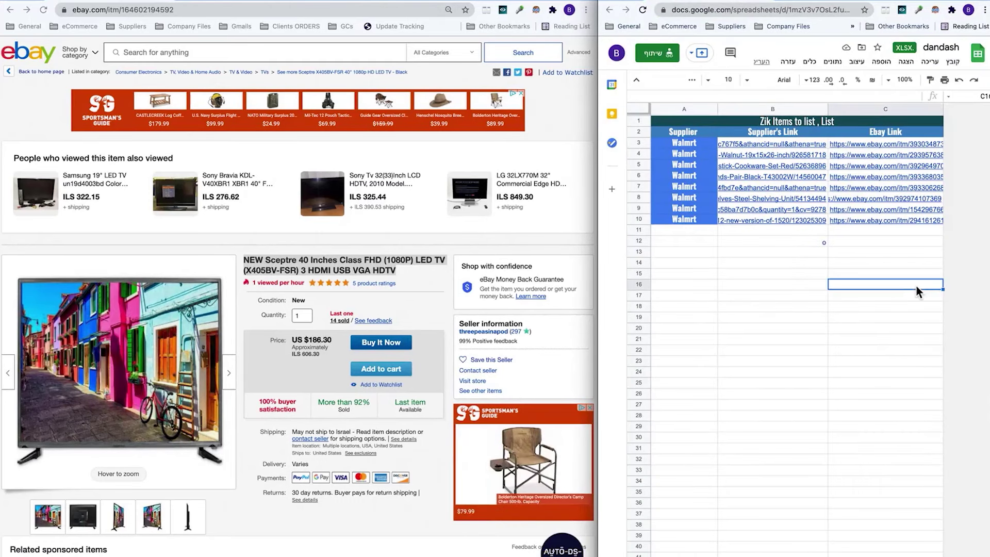
pyautogui.click(813, 233)
pyautogui.write('https://www.walmart.com/ip/Sceptre-40-Class-FHD-1080P-LED-TV-X405BV-FSR/683540269')
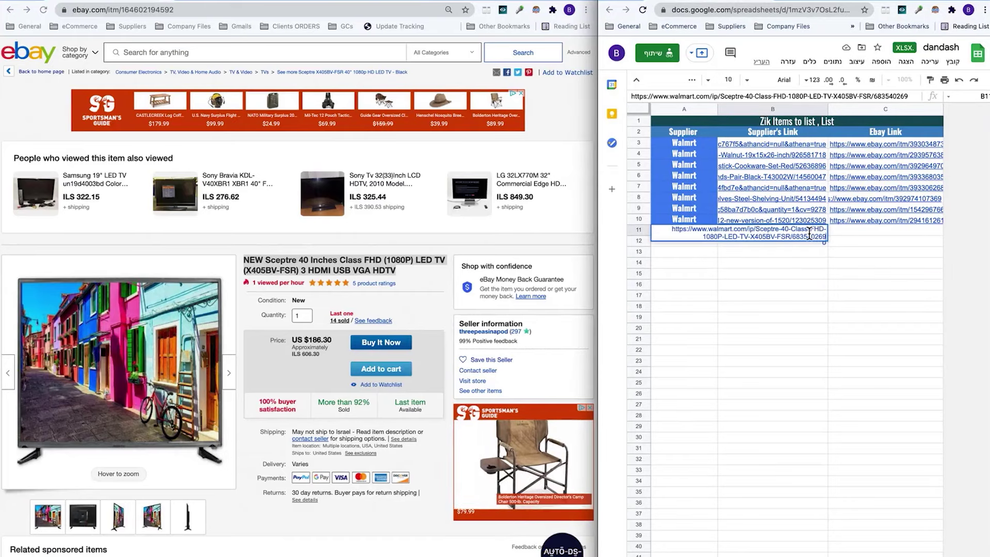
pyautogui.click(684, 273)
# - Put the TV's eBay link in C11 and the Walmrt label in A11
pyautogui.click(354, 10)
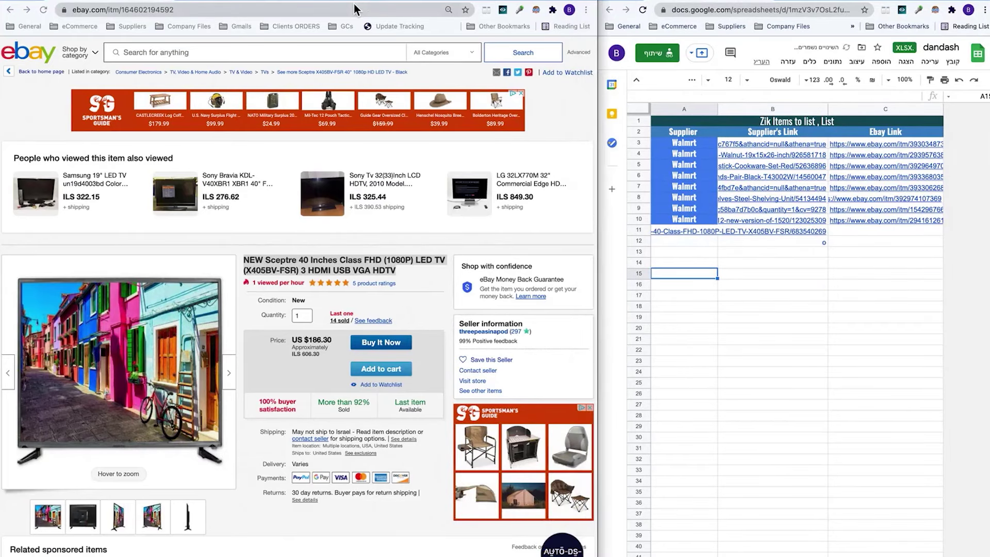
pyautogui.hotkey('ctrl', 'v')
pyautogui.press('Return')
pyautogui.click(862, 236)
pyautogui.hotkey('ctrl', 'v')
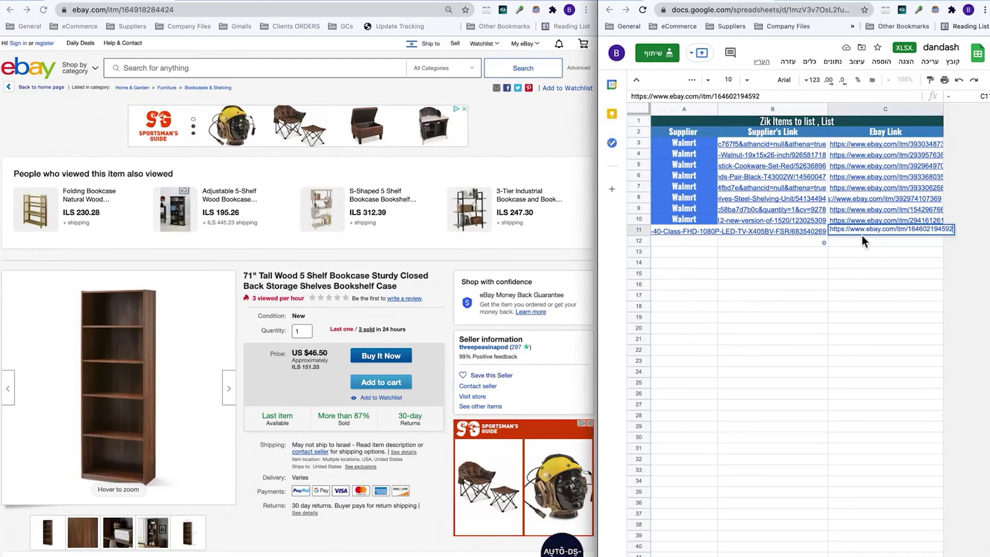
pyautogui.click(673, 234)
pyautogui.write('Walmrt')
pyautogui.click(692, 285)
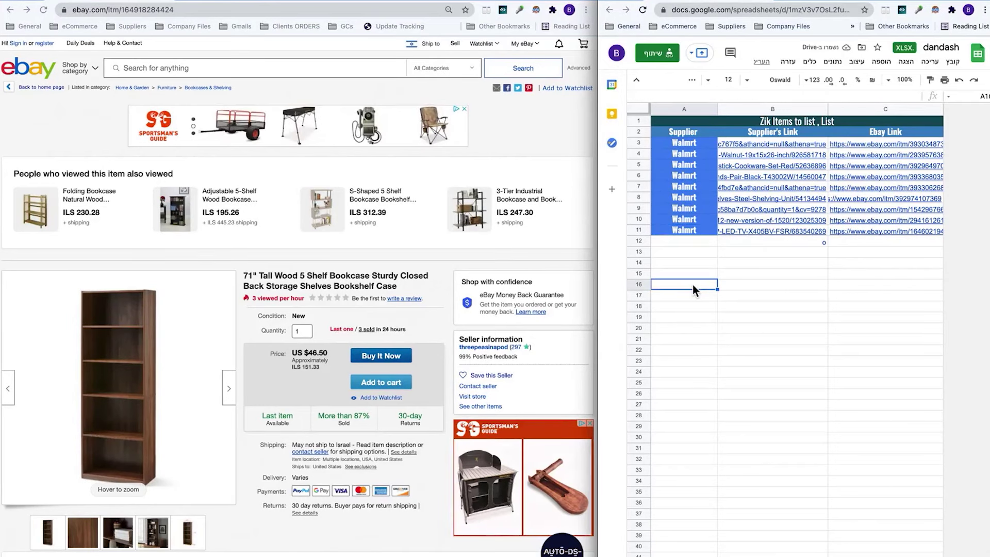
# - Google the bookcase title and open Walmart's Mainstays 71" 5 Shelf Bookcase, Canyon Walnut, $39.88, out of stock
pyautogui.tripleClick(353, 289)
pyautogui.rightClick(353, 290)
pyautogui.click(405, 336)
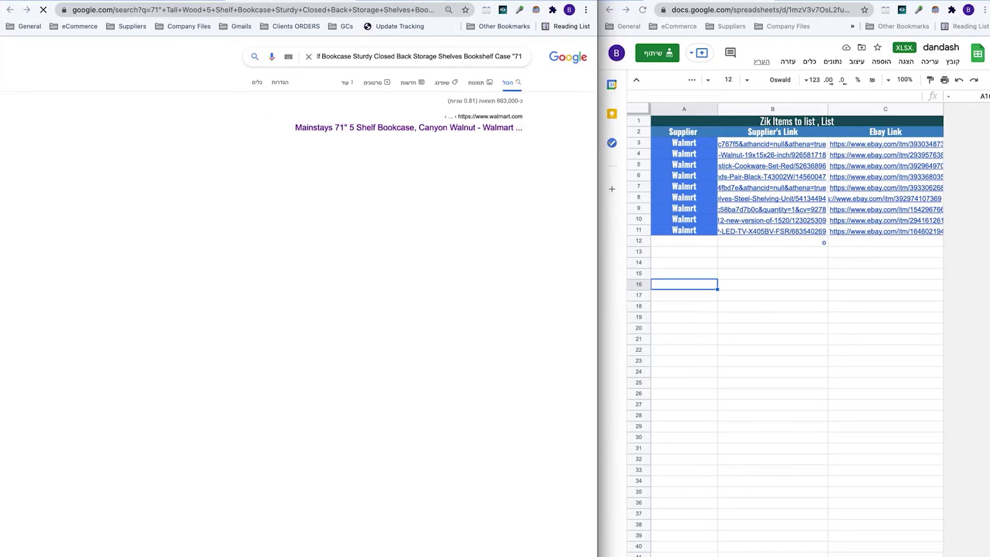
pyautogui.press('super+w')
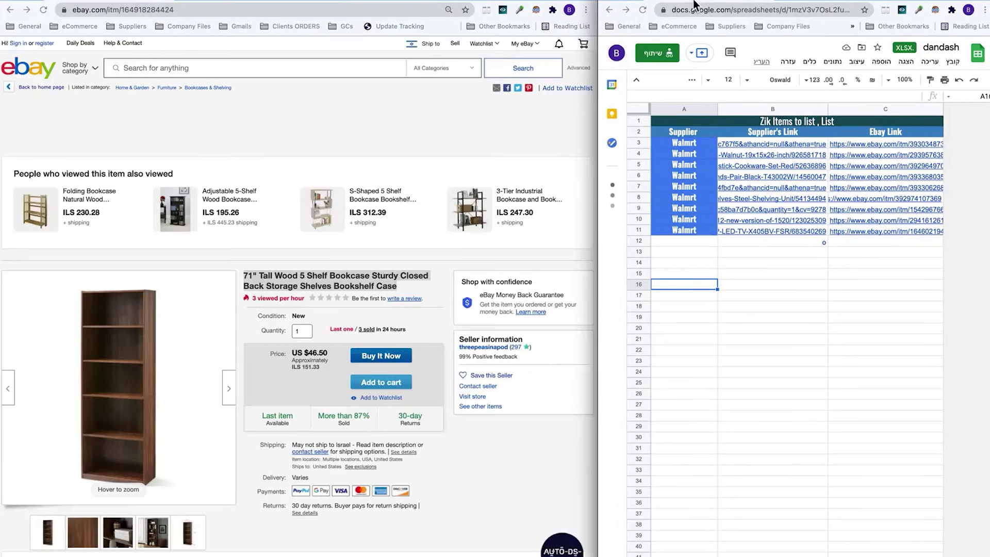
pyautogui.click(695, 6)
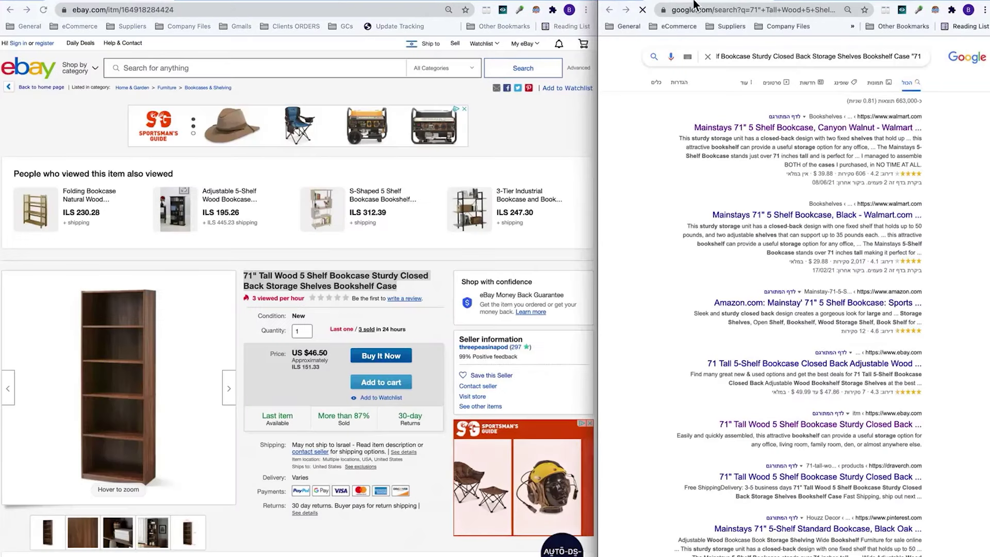
pyautogui.click(766, 129)
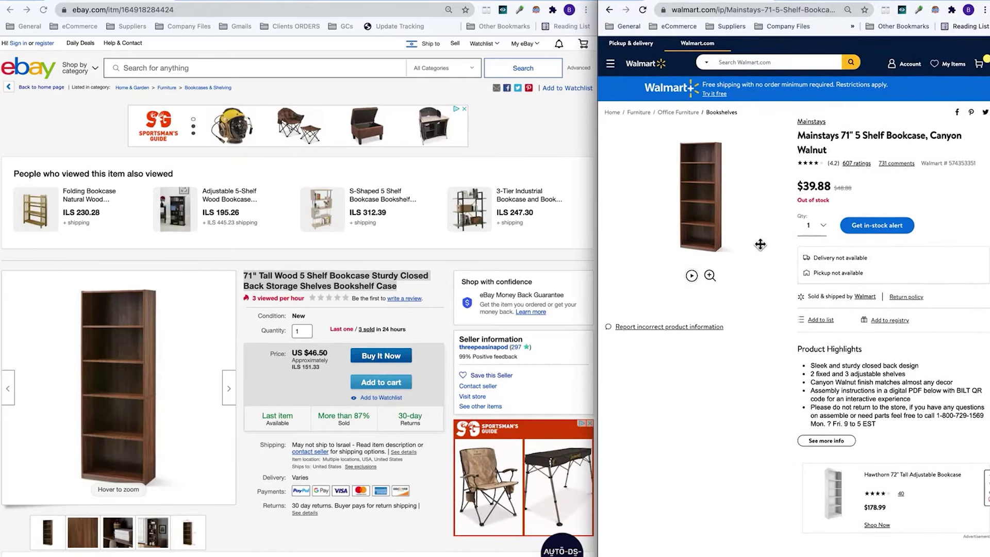
pyautogui.scroll(-10, 758, 242)
pyautogui.scroll(-10, 761, 245)
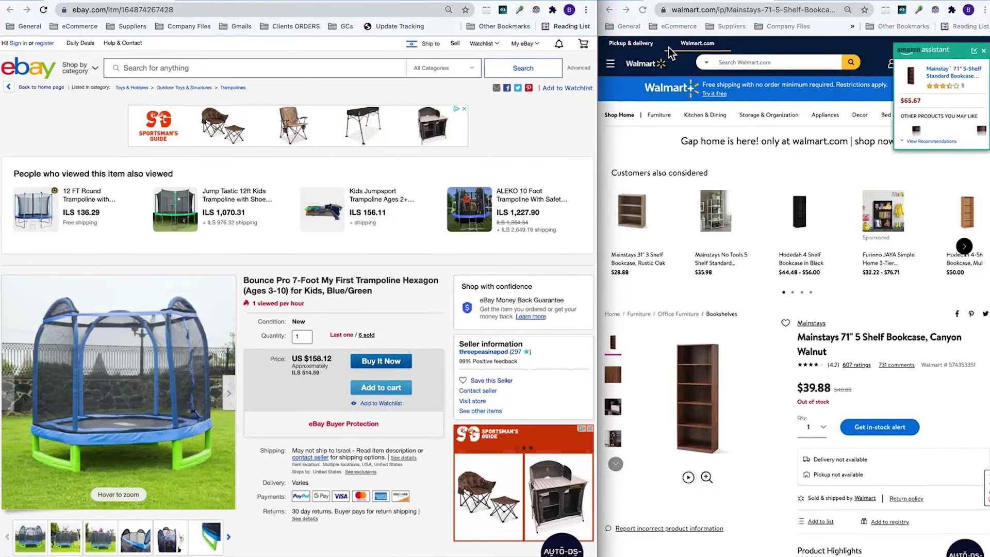
# - Copy the address of Walmart's $139.00 Bounce Pro 7-Foot My First Trampoline Hexagon listing
pyautogui.tripleClick(324, 286)
pyautogui.rightClick(324, 285)
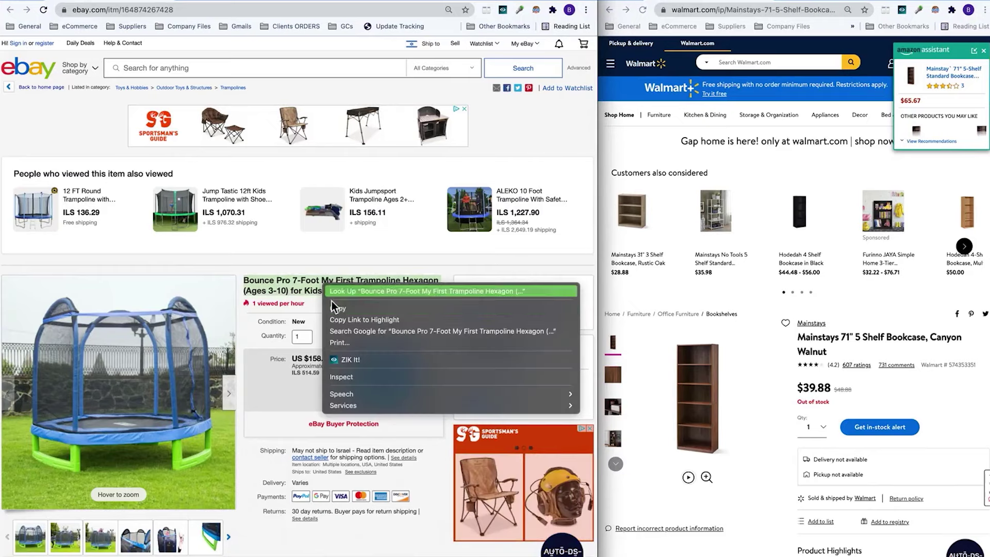
pyautogui.press('Escape')
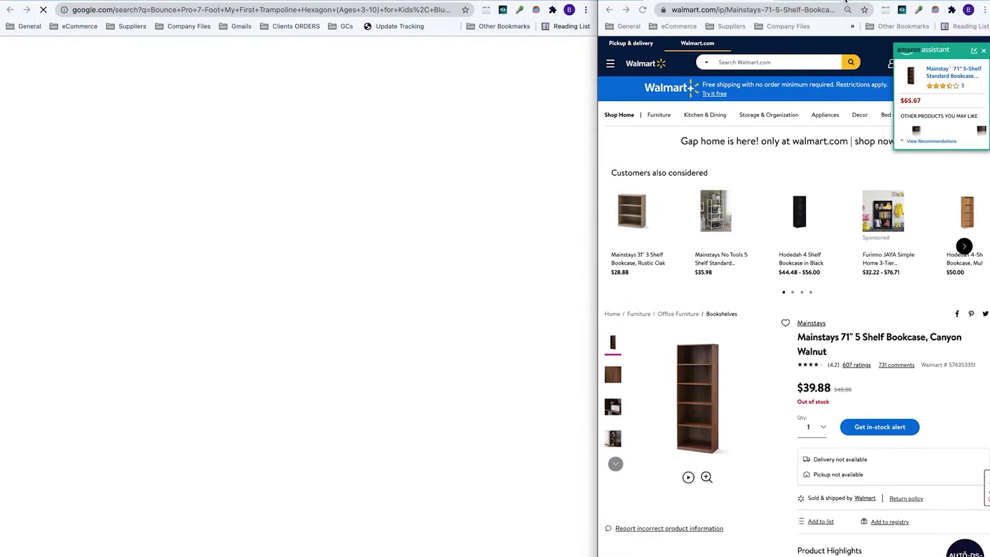
pyautogui.click(840, 3)
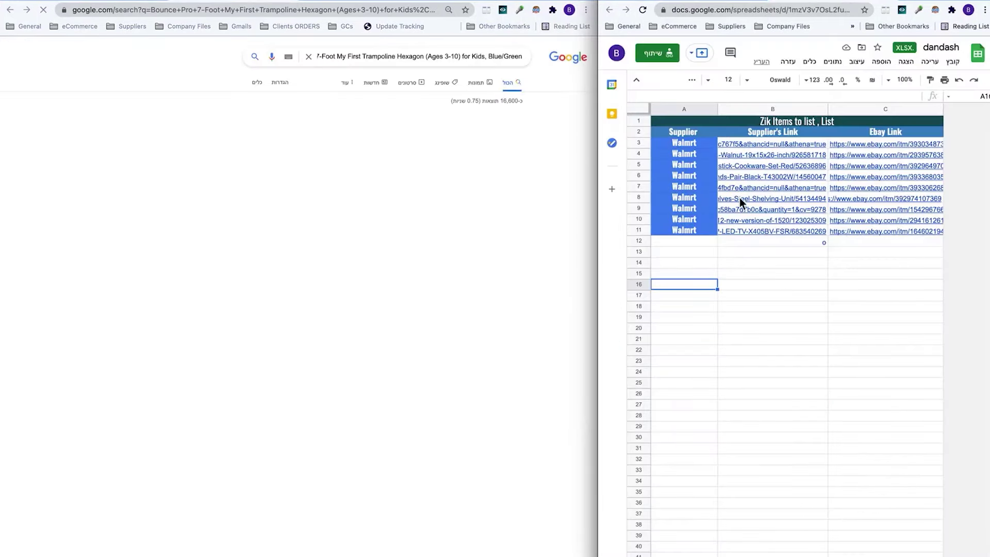
pyautogui.moveTo(750, 207)
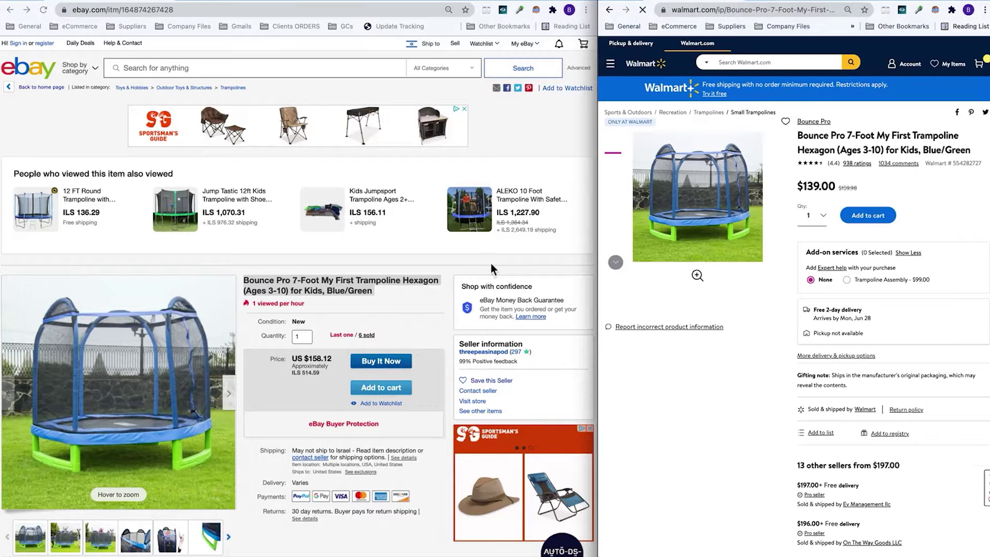
pyautogui.scroll(-10, 491, 264)
pyautogui.scroll(8, 499, 262)
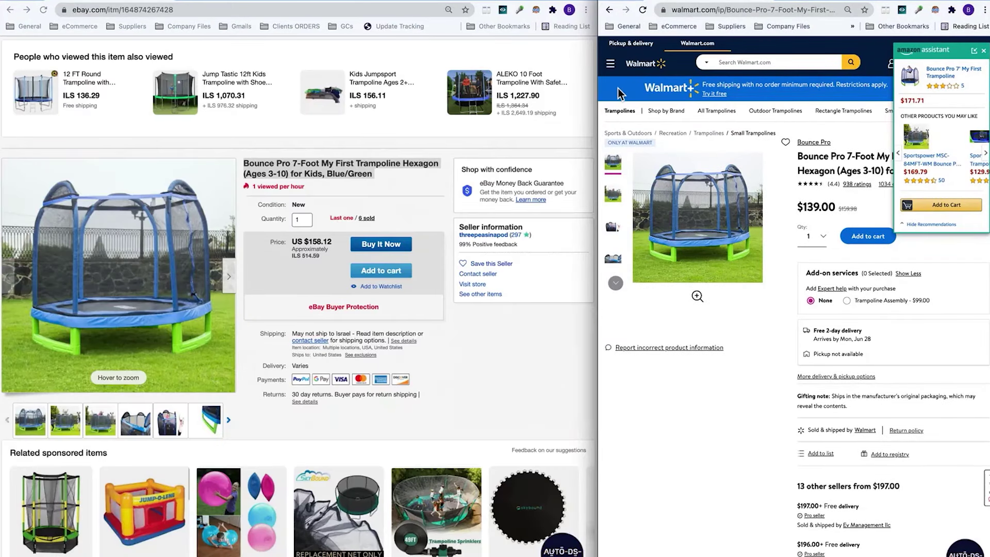
pyautogui.click(741, 10)
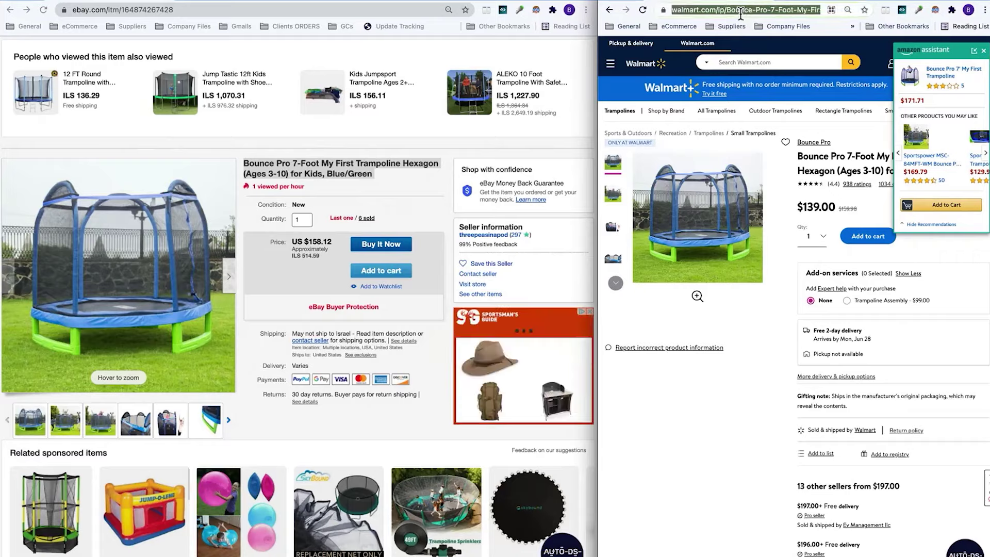
pyautogui.press('BackSpace')
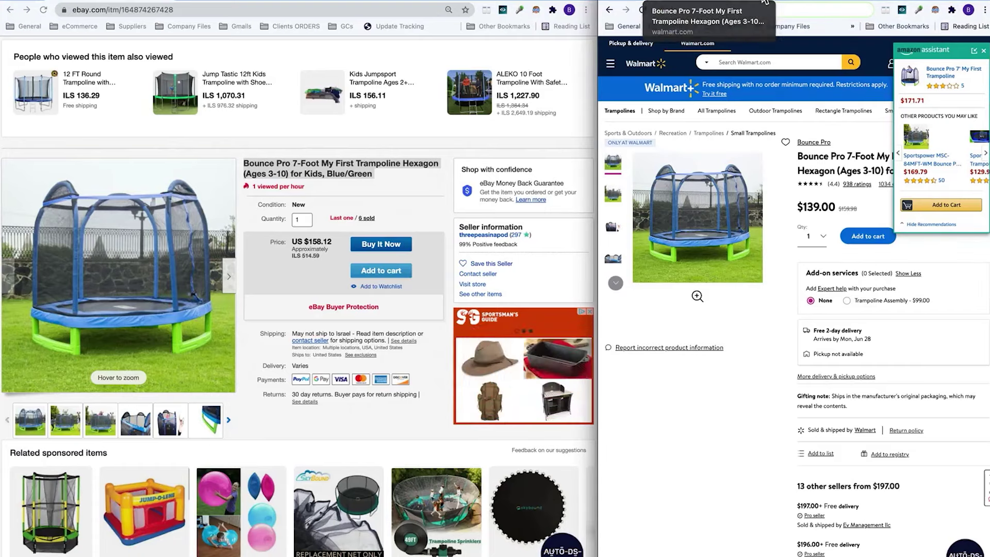
pyautogui.hotkey('ctrl', 'w')
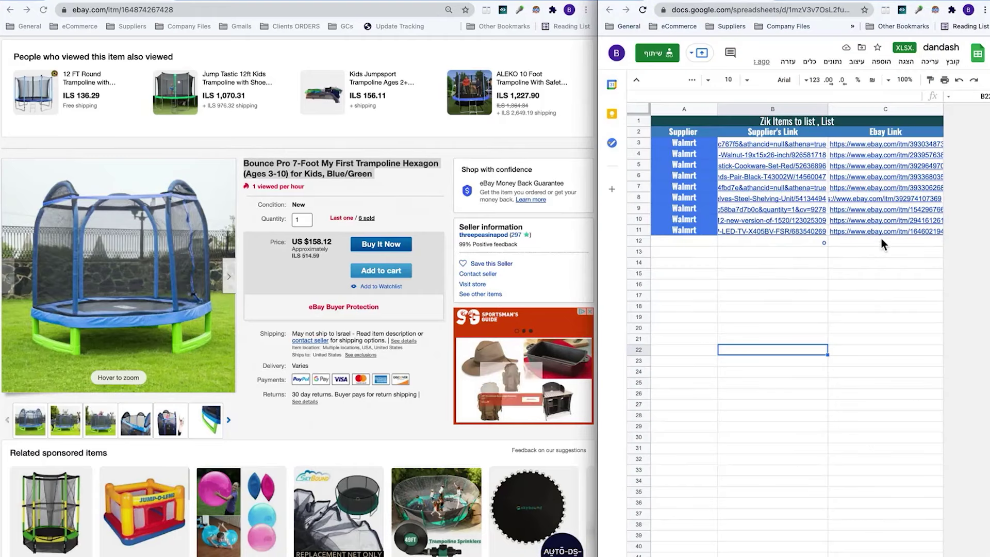
# - Paste the Bounce Pro trampoline's Walmart link into B12 and its eBay link into C12
pyautogui.doubleClick(791, 244)
pyautogui.write('https://www.walmart.com/ip/Bounce-Pro-7-Foot-My-First-Trampoline-Hexagon-Ages-3-10-for-Kids-Blue-Green/46271762')
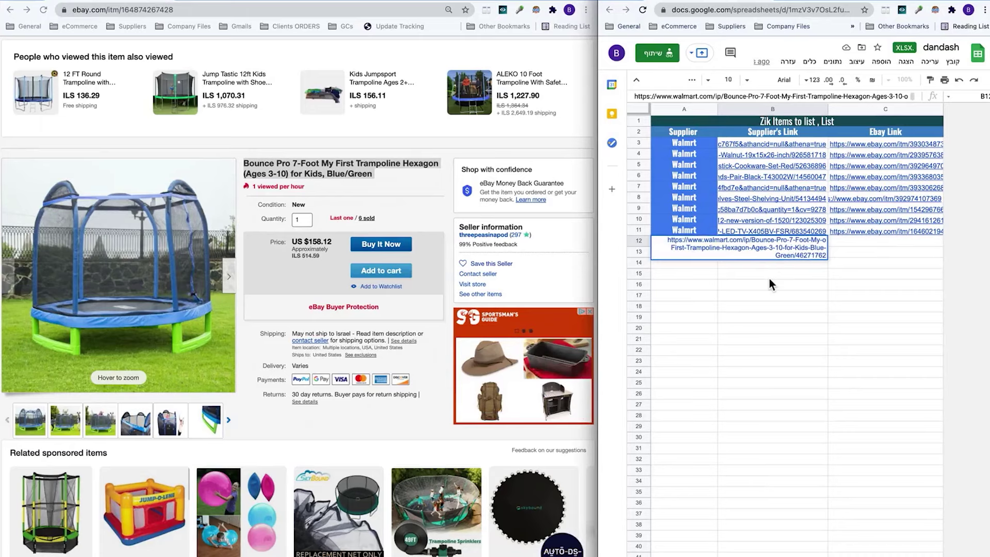
pyautogui.click(770, 277)
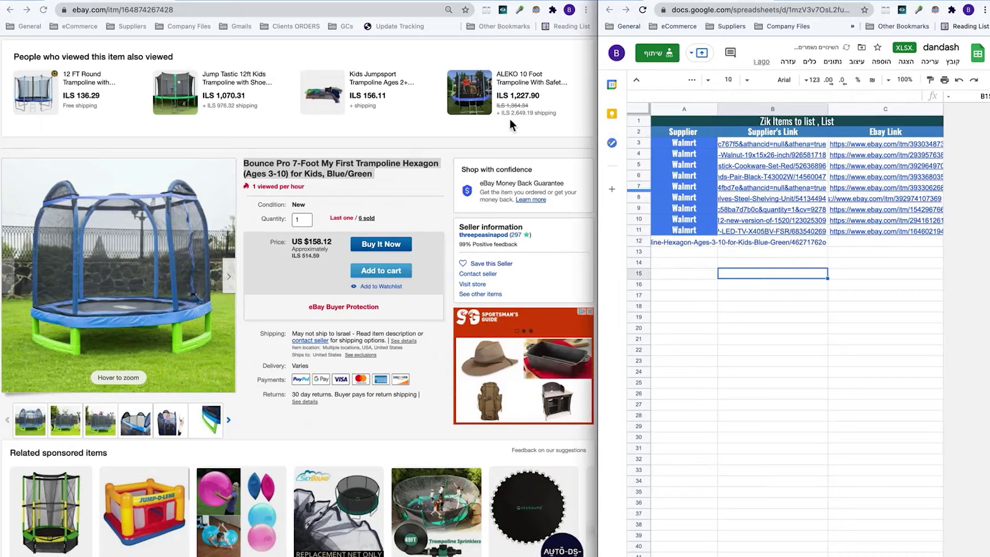
pyautogui.click(887, 244)
pyautogui.hotkey('ctrl', 'v')
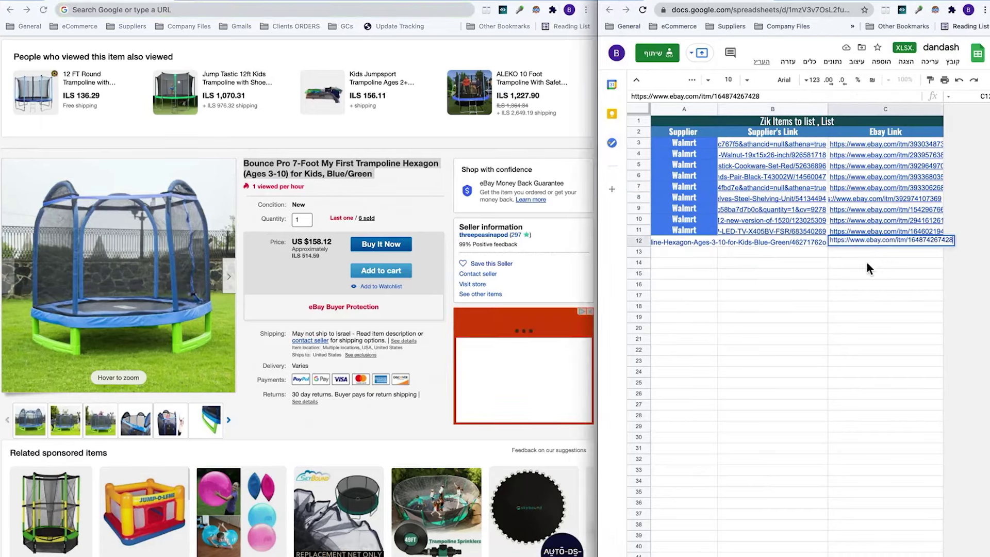
pyautogui.click(852, 263)
# - Copy the Walmrt supplier label from an existing row into A12
pyautogui.click(688, 223)
pyautogui.hotkey('ctrl', 'c')
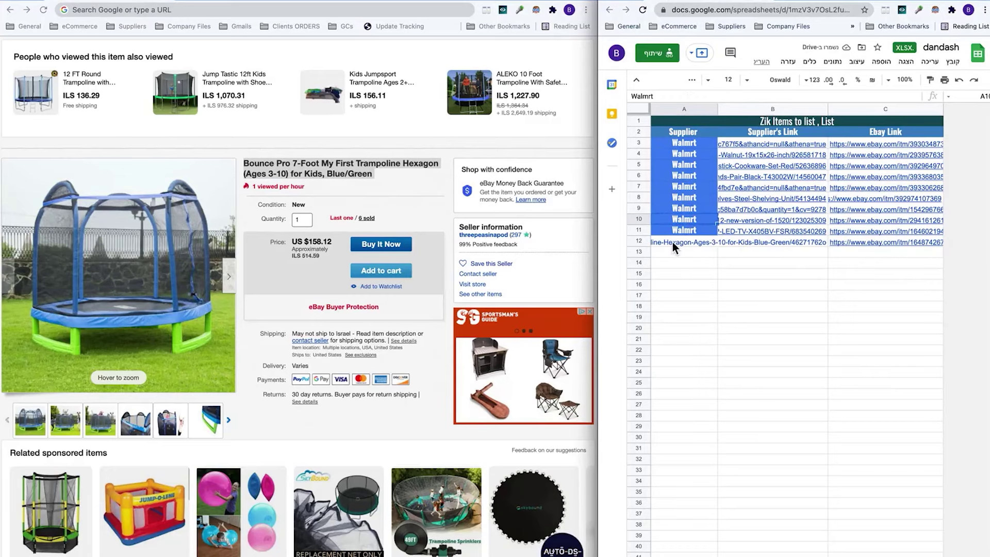
pyautogui.click(673, 242)
pyautogui.hotkey('ctrl', 'v')
pyautogui.click(707, 298)
pyautogui.scroll(3, 312, 405)
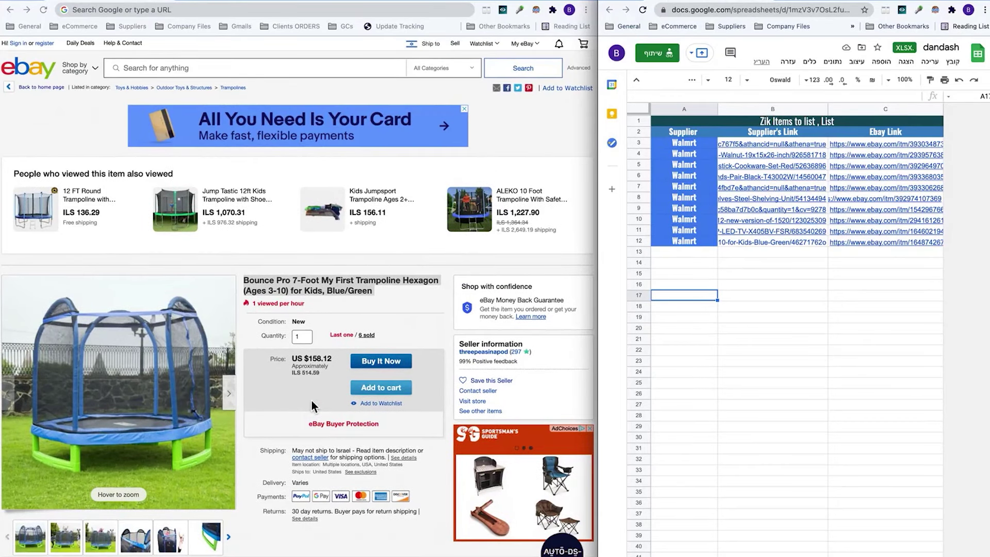